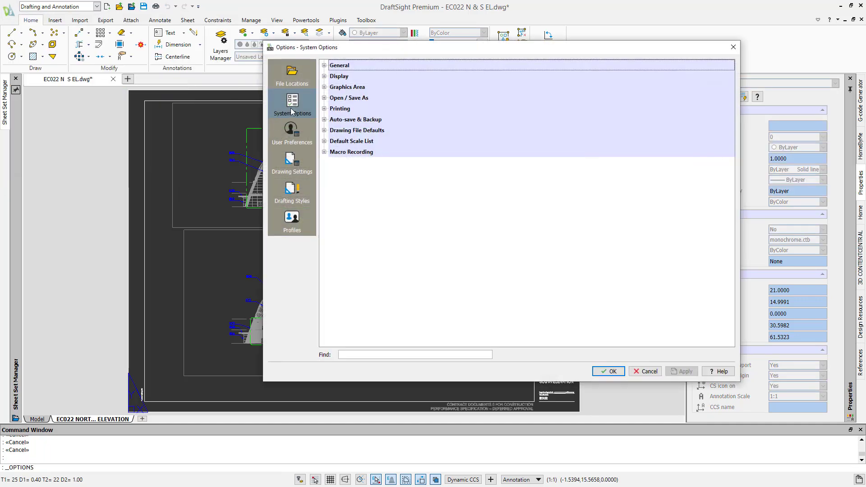
Review the general printing options in the system options, including the Page Layout Manager setting
{"action": "left_click", "coordinate": [323, 108]}
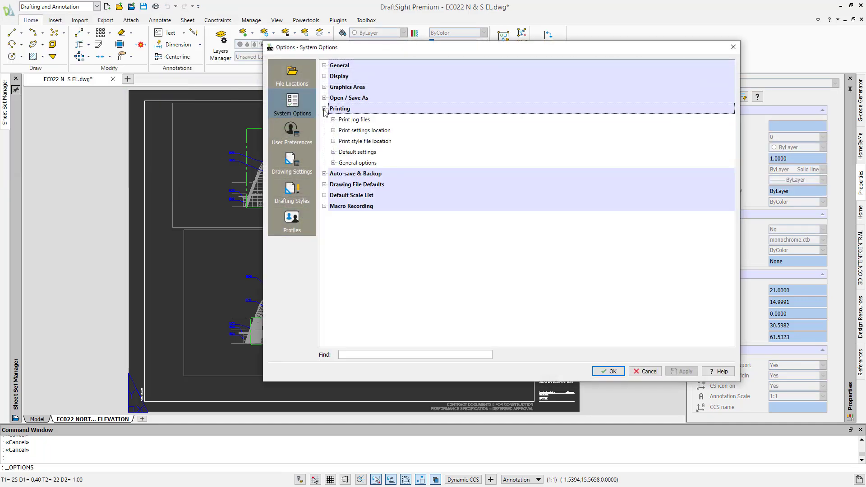
{"action": "left_click", "coordinate": [333, 163]}
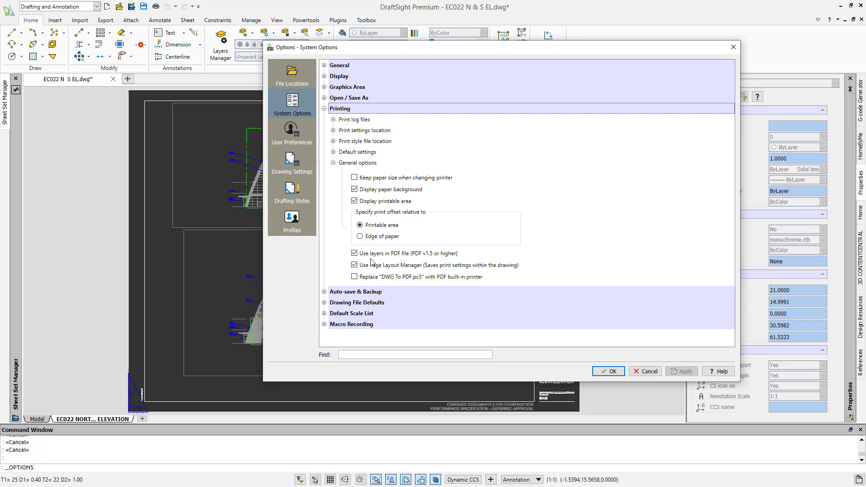
{"action": "left_click", "coordinate": [609, 371]}
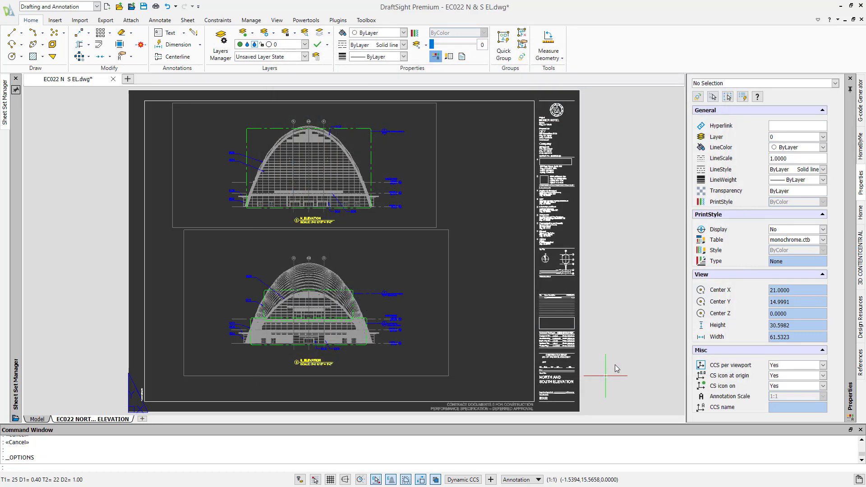
Open the Page Layout Manager for the EC022 sheet and check which file types page layouts can be imported from
{"action": "right_click", "coordinate": [77, 421]}
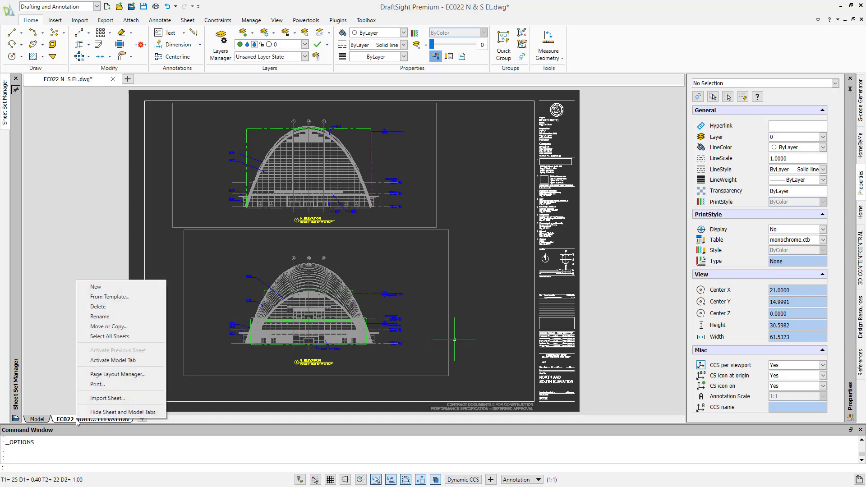
{"action": "left_click", "coordinate": [112, 378]}
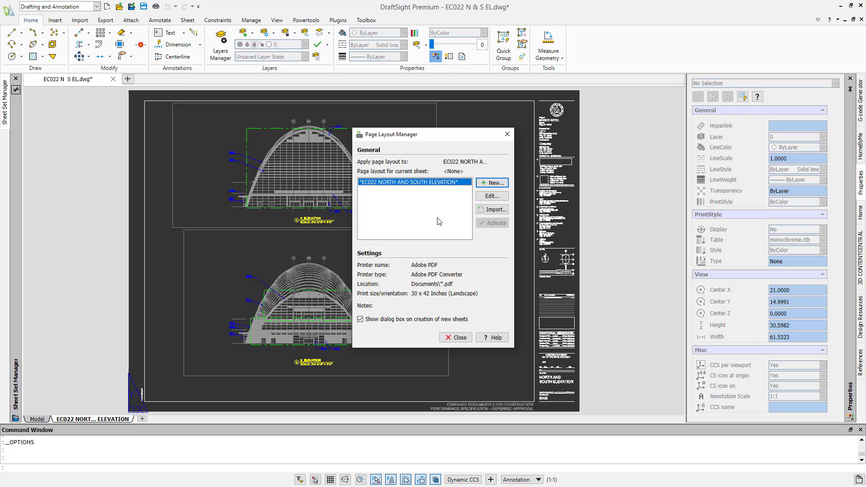
{"action": "left_click", "coordinate": [481, 210]}
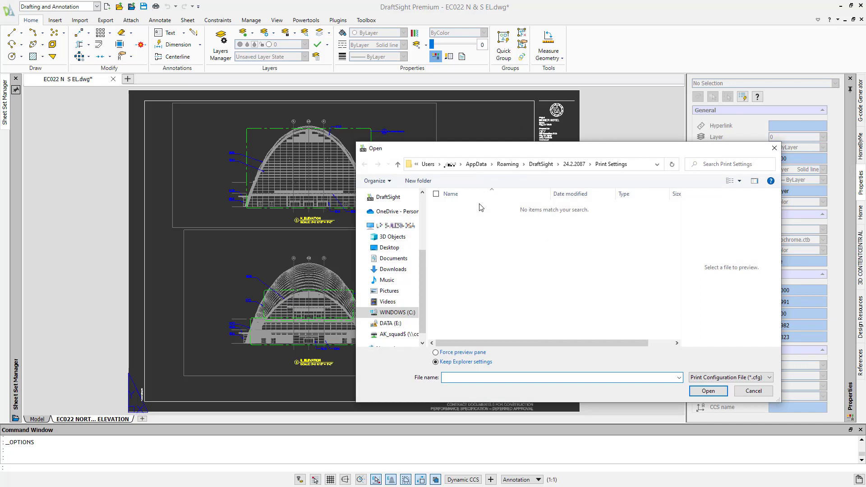
{"action": "left_click", "coordinate": [743, 378]}
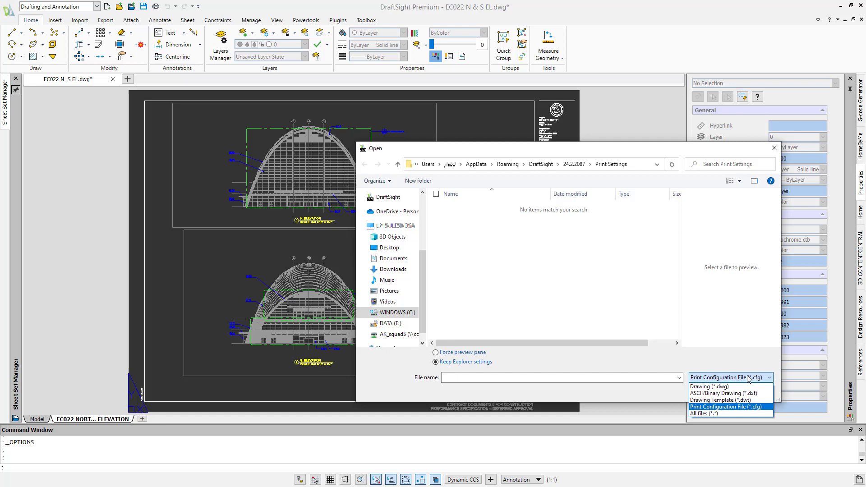
{"action": "left_click", "coordinate": [749, 379]}
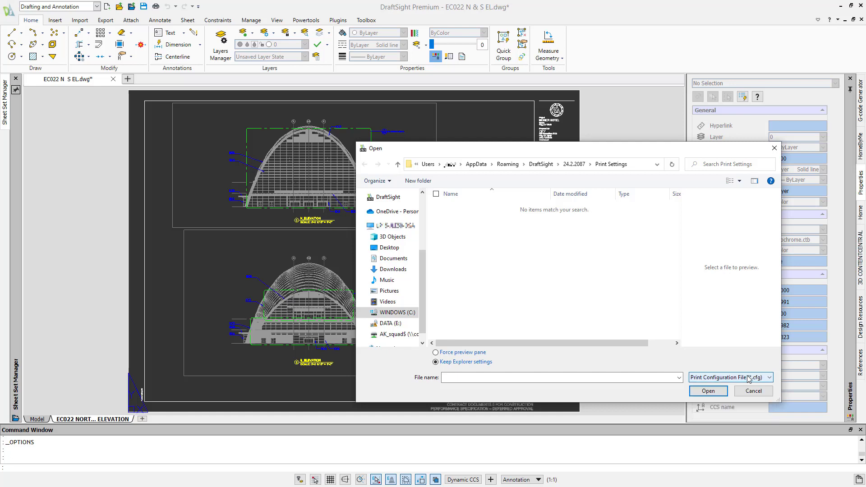
{"action": "left_click", "coordinate": [757, 391]}
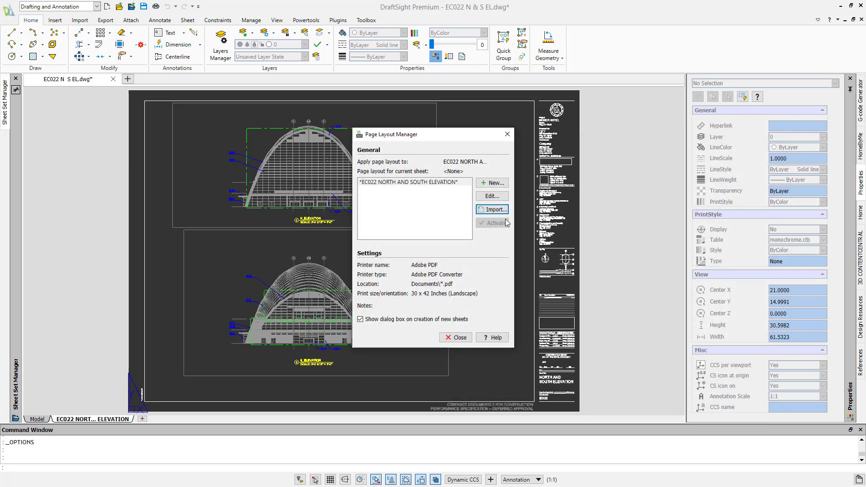
Create a page layout named Layout1 based on the EC022 NORTH AND SOUTH ELEVATION layout and close the Page Layout Manager
{"action": "left_click", "coordinate": [463, 183]}
{"action": "left_click", "coordinate": [494, 183]}
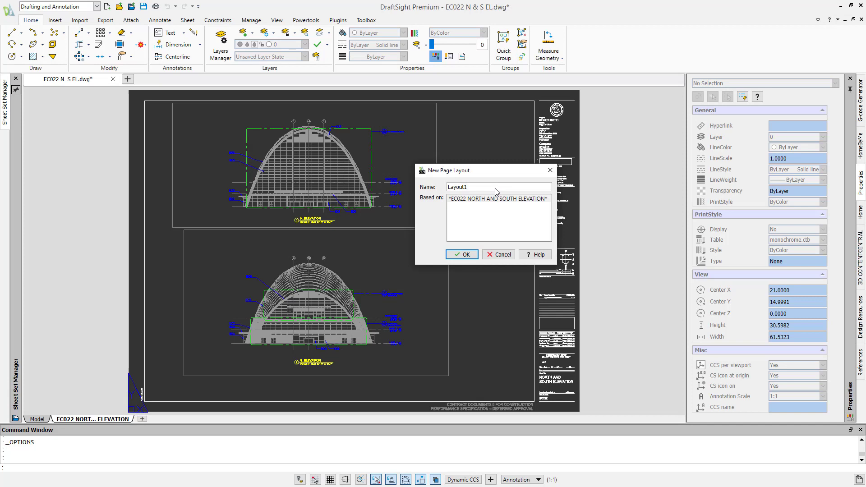
{"action": "left_click", "coordinate": [489, 202]}
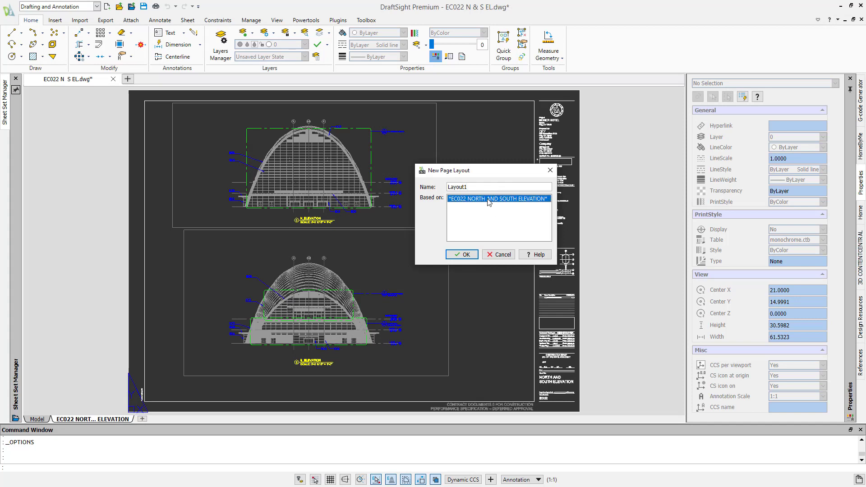
{"action": "left_click", "coordinate": [467, 257]}
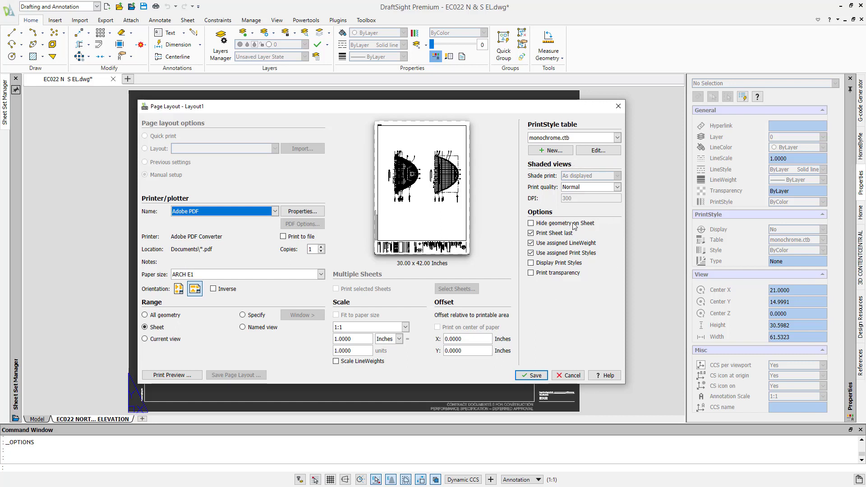
{"action": "left_click", "coordinate": [571, 377]}
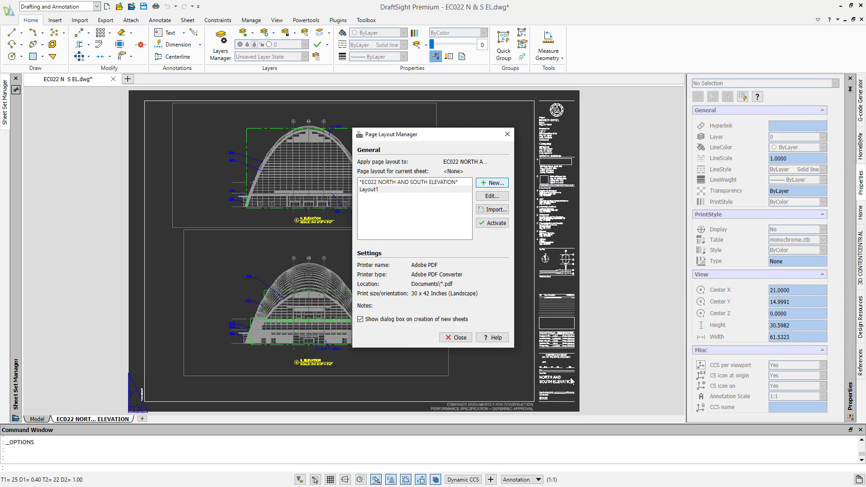
{"action": "left_click", "coordinate": [398, 183]}
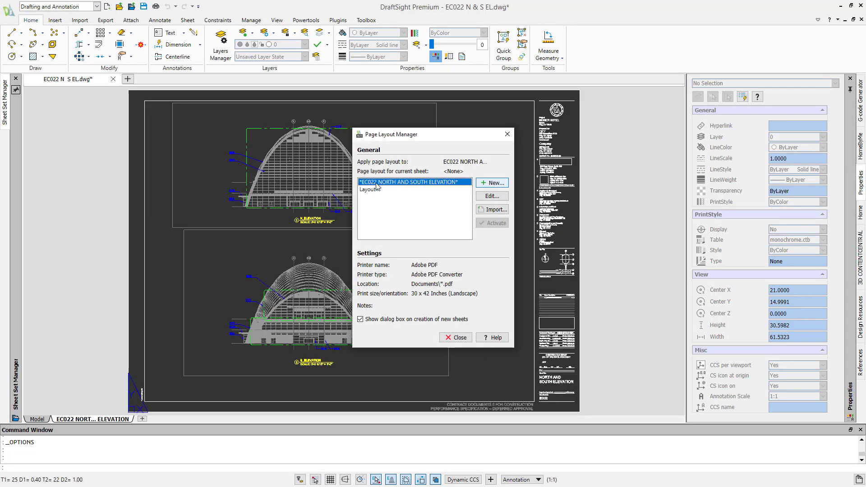
{"action": "left_click", "coordinate": [464, 340]}
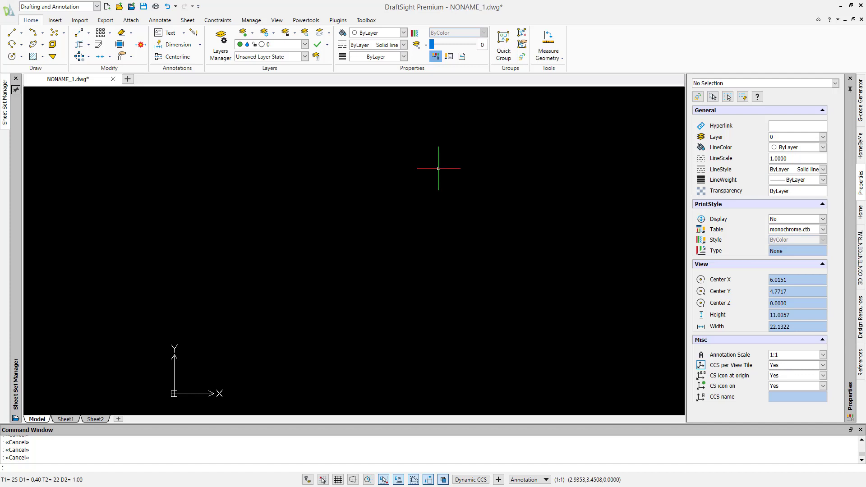
Start a PDF import as a block and choose EC001 GENERAL NOTES.pdf as the source file
{"action": "left_click", "coordinate": [86, 21]}
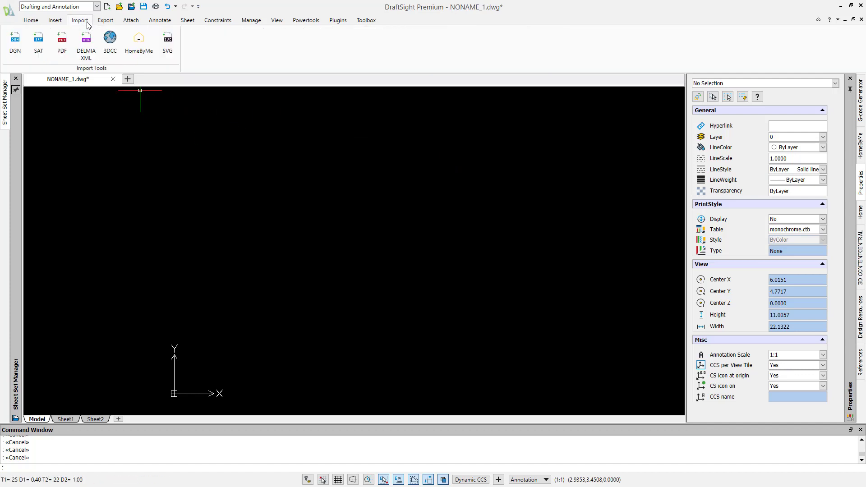
{"action": "left_click", "coordinate": [63, 52]}
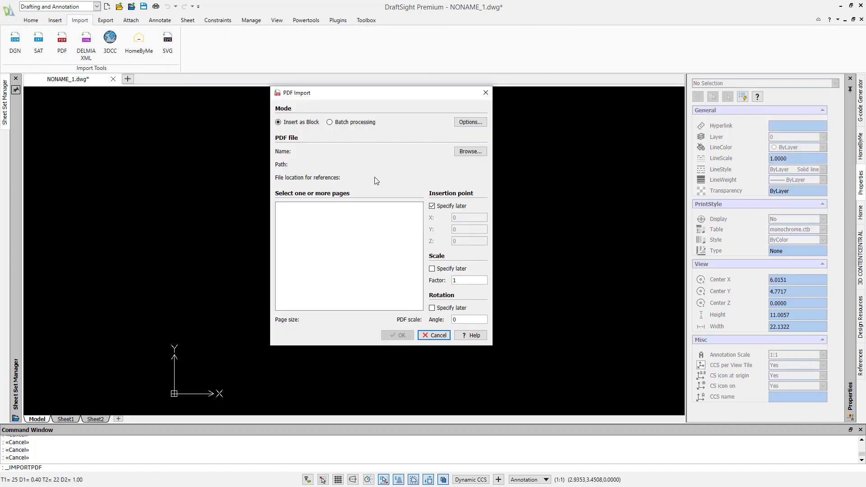
{"action": "left_click", "coordinate": [471, 152]}
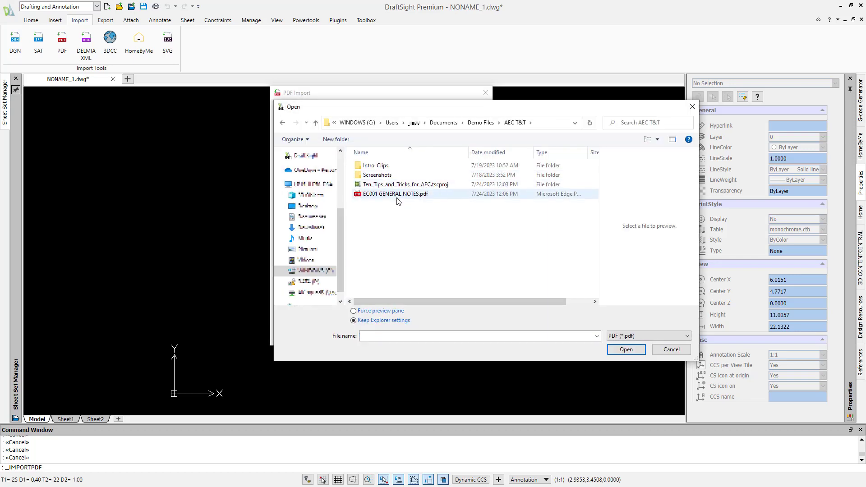
{"action": "left_click", "coordinate": [407, 197]}
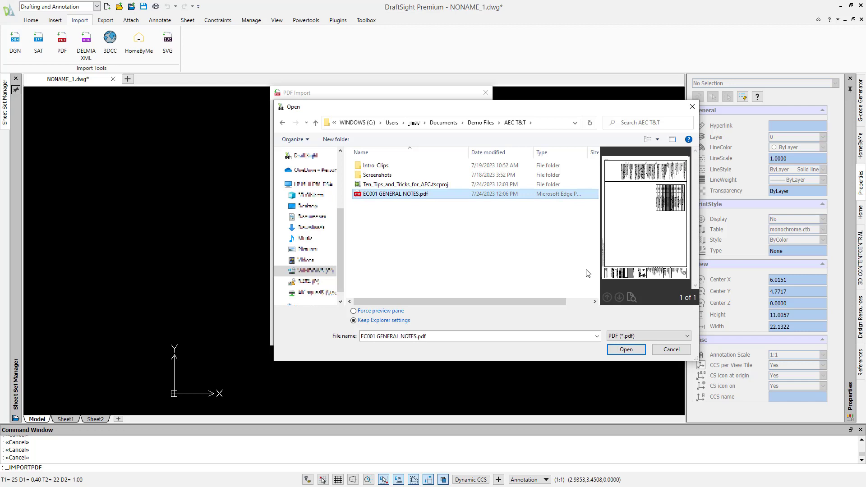
{"action": "left_click", "coordinate": [626, 349]}
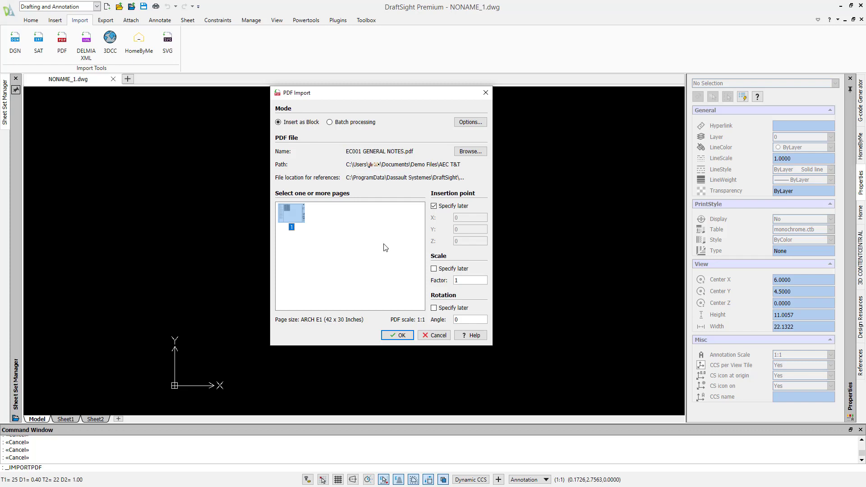
Fix the insertion point at 0,0,0, review the import options, and import the PDF page into the drawing
{"action": "left_click", "coordinate": [434, 206]}
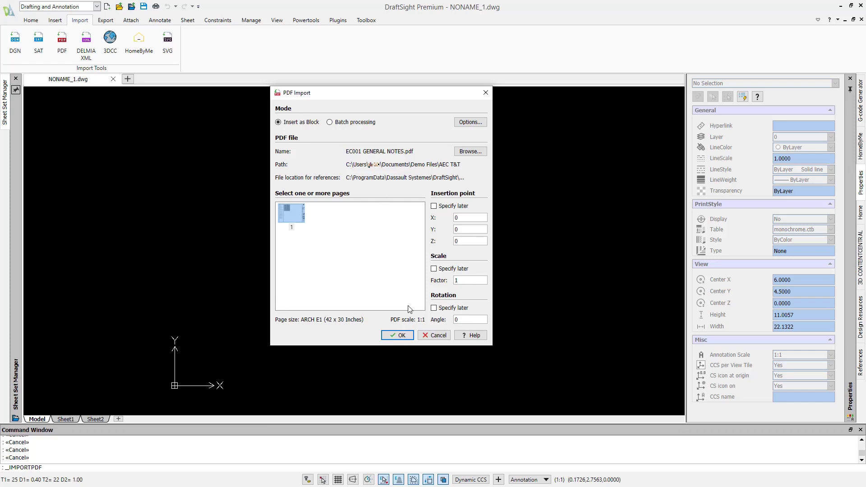
{"action": "left_click", "coordinate": [474, 124]}
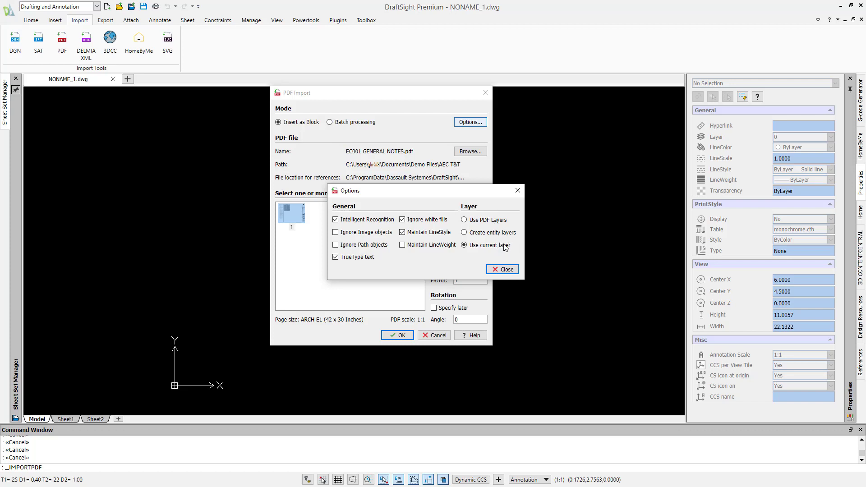
{"action": "left_click", "coordinate": [504, 270]}
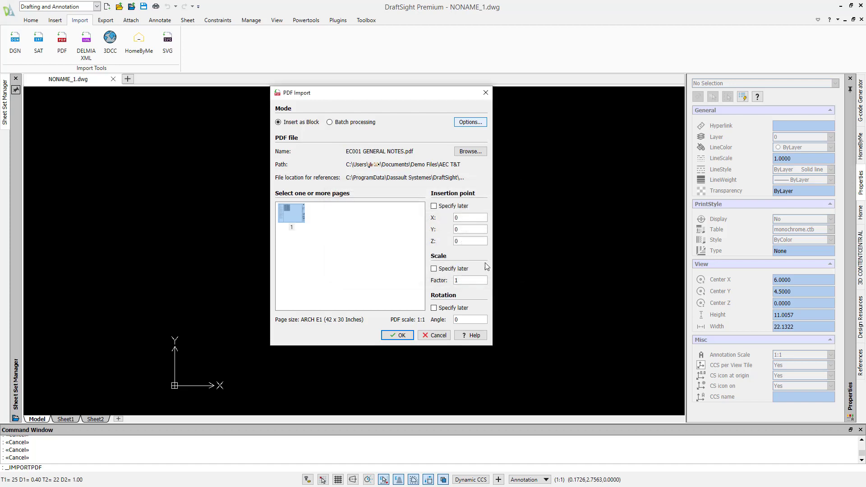
{"action": "left_click", "coordinate": [400, 337]}
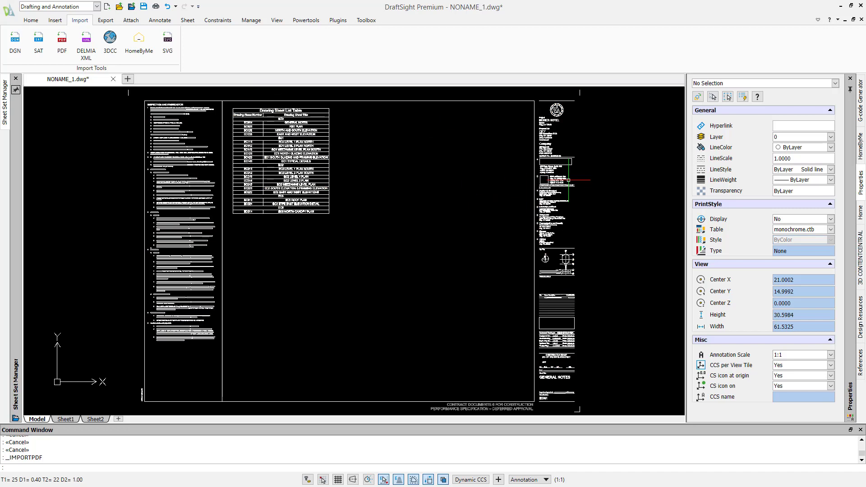
Explode the imported general notes block into individual entities
{"action": "left_click", "coordinate": [563, 181]}
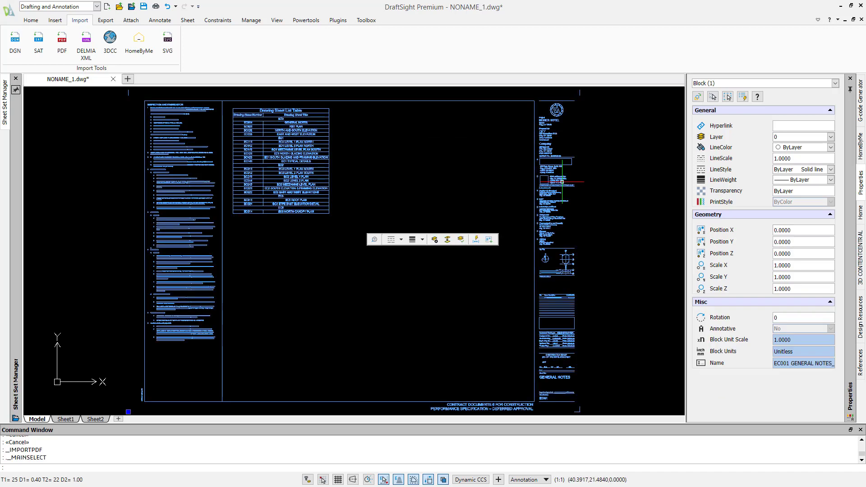
{"action": "type", "text": "explode"}
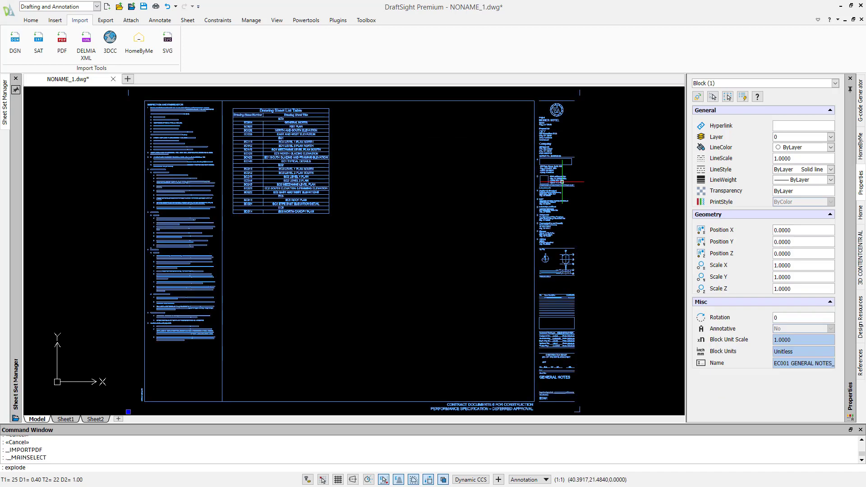
{"action": "key", "text": "Return"}
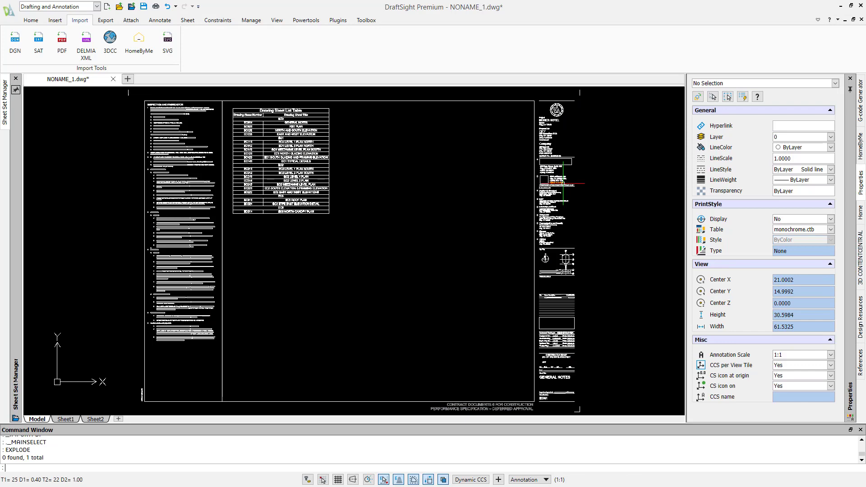
Examine the title block's consultant text as separate notes and inspect its issue and submittal area
{"action": "scroll", "coordinate": [563, 181], "scroll_direction": "up", "scroll_amount": 4}
{"action": "scroll", "coordinate": [563, 183], "scroll_direction": "up", "scroll_amount": 3}
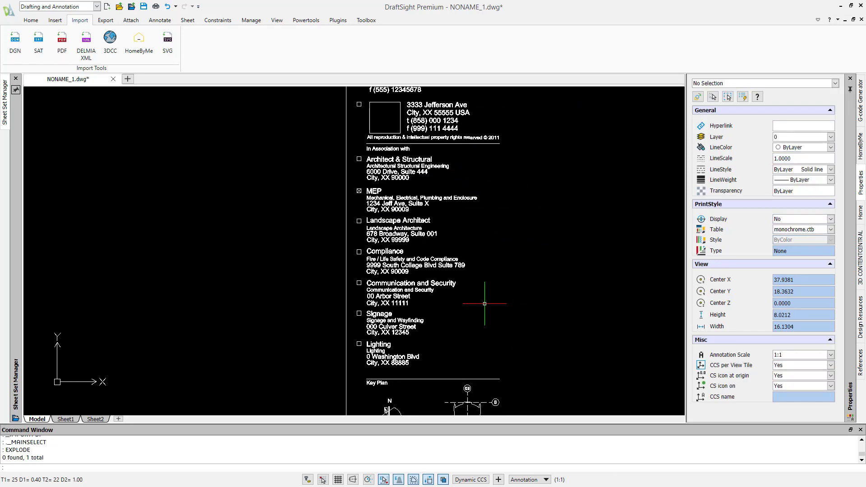
{"action": "left_click", "coordinate": [502, 341]}
{"action": "left_click", "coordinate": [385, 193]}
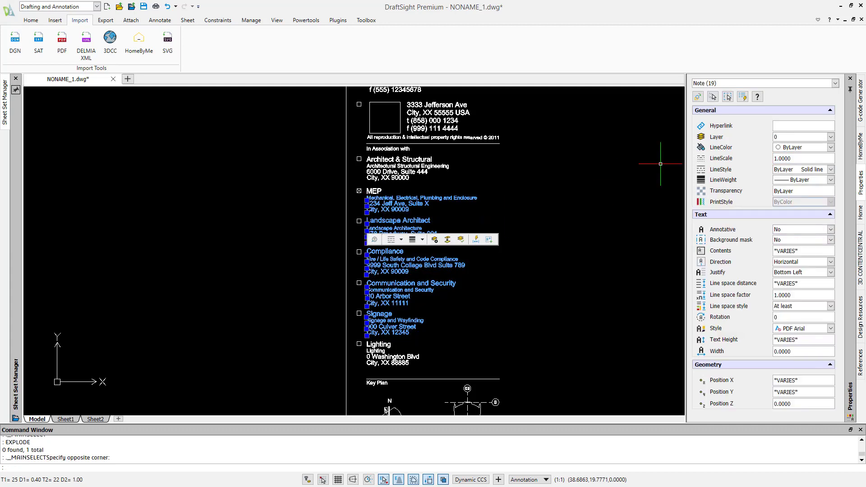
{"action": "key", "text": "Escape"}
{"action": "scroll", "coordinate": [445, 244], "scroll_direction": "down", "scroll_amount": 4}
{"action": "scroll", "coordinate": [444, 244], "scroll_direction": "up", "scroll_amount": 5}
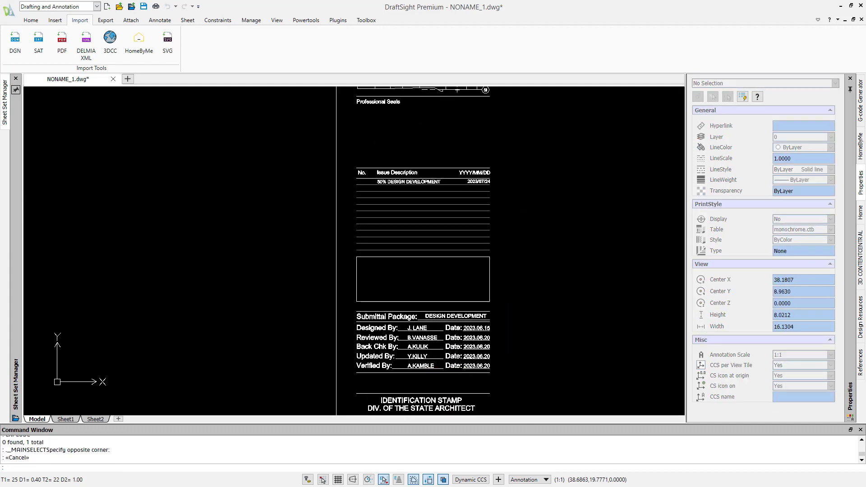
Delete the notes column, its dividing line and the drawing sheet list table inside the sheet border
{"action": "scroll", "coordinate": [436, 285], "scroll_direction": "down", "scroll_amount": 6}
{"action": "middle_click_drag", "start_coordinate": [332, 303], "coordinate": [380, 347]}
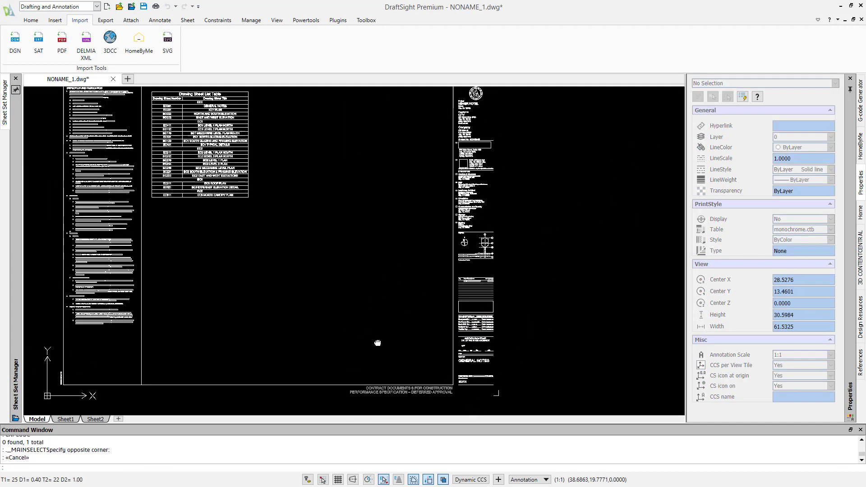
{"action": "scroll", "coordinate": [381, 346], "scroll_direction": "down", "scroll_amount": 1}
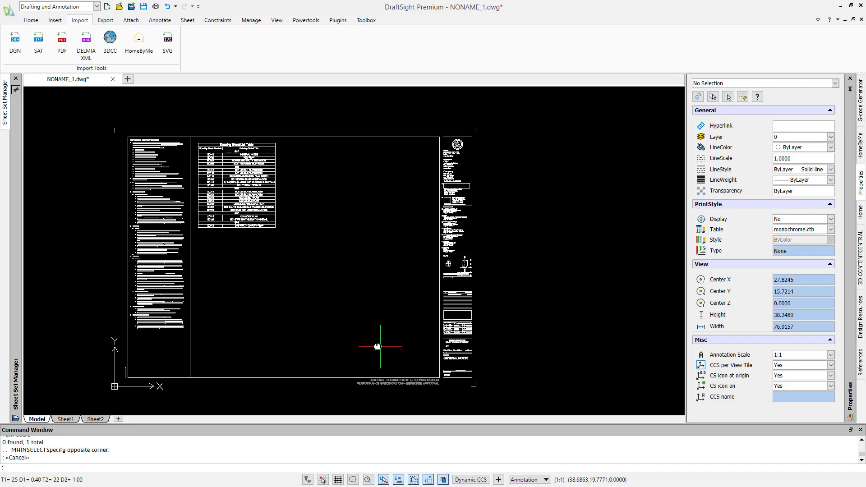
{"action": "left_click", "coordinate": [433, 369]}
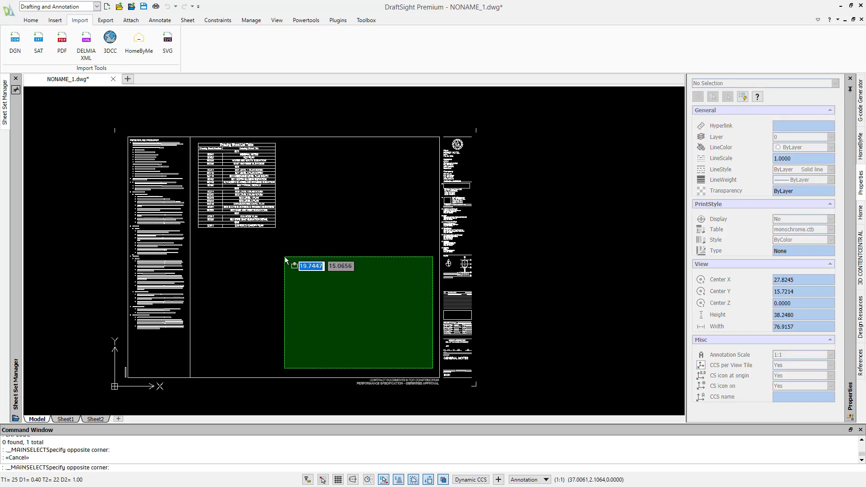
{"action": "left_click", "coordinate": [135, 145]}
{"action": "key", "text": "Delete"}
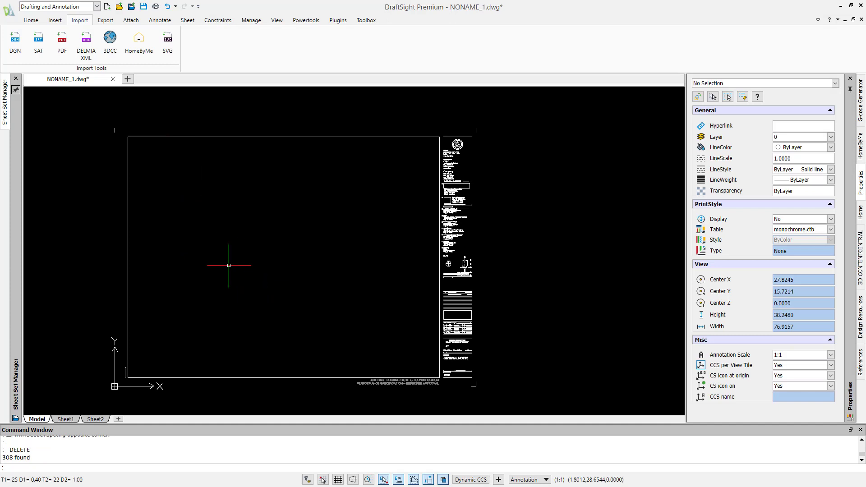
{"action": "middle_click_drag", "start_coordinate": [264, 329], "coordinate": [315, 283]}
{"action": "scroll", "coordinate": [314, 280], "scroll_direction": "down", "scroll_amount": 1}
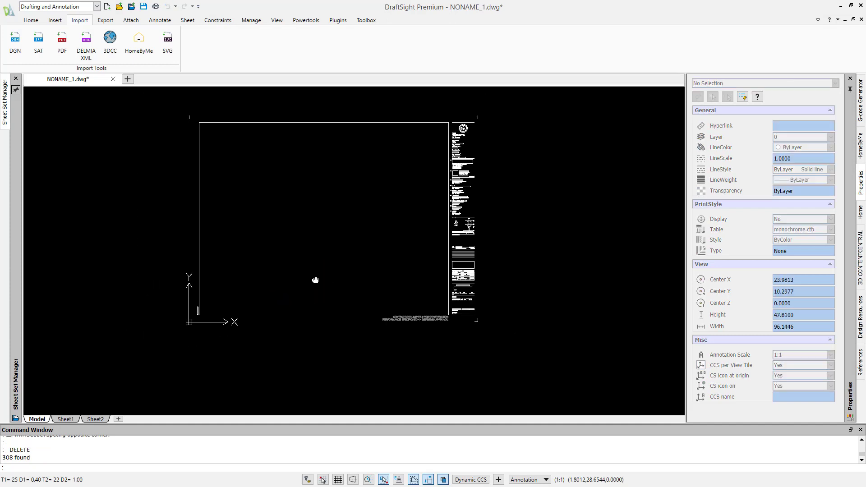
Clear the date-and-time text from the rotated note just outside the sheet border's lower-left corner
{"action": "scroll", "coordinate": [315, 280], "scroll_direction": "up", "scroll_amount": 2}
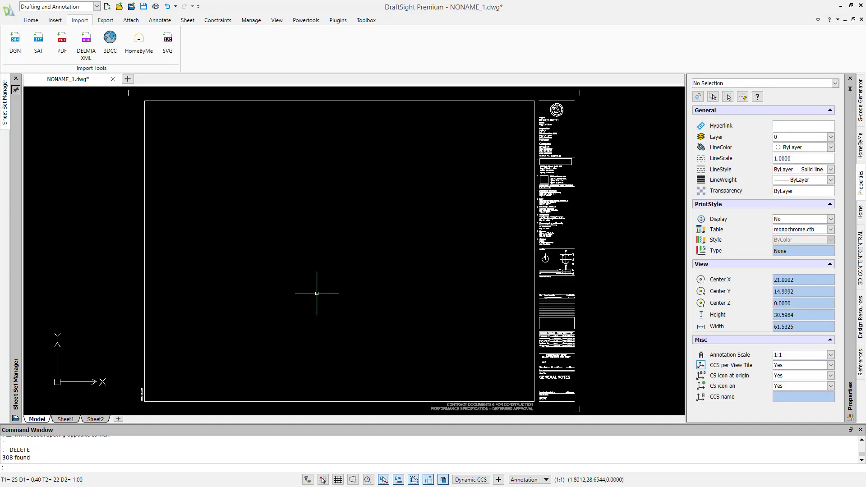
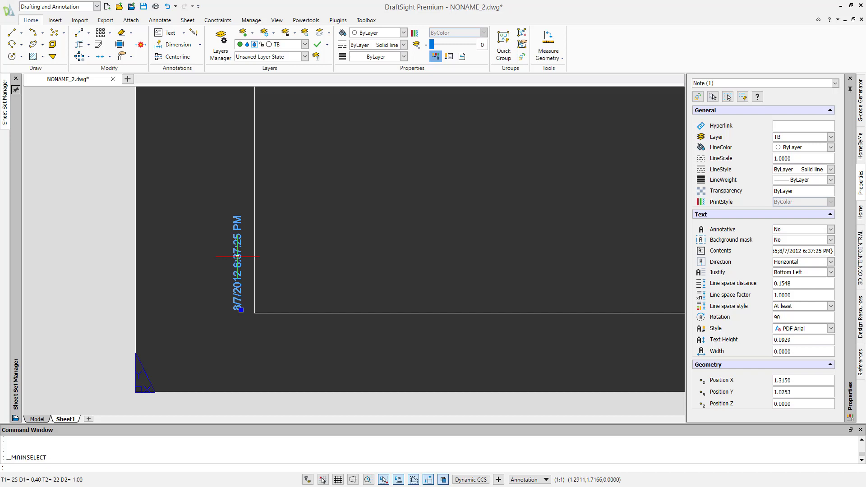
{"action": "double_click", "coordinate": [238, 256]}
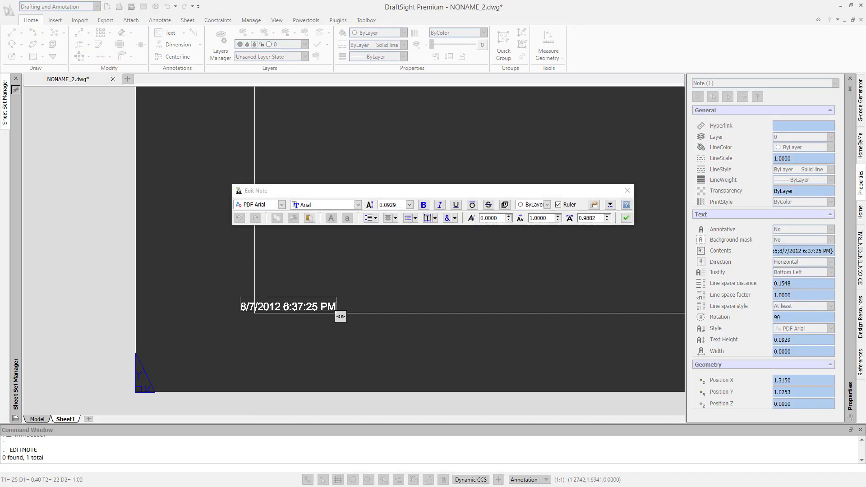
{"action": "triple_click", "coordinate": [298, 309]}
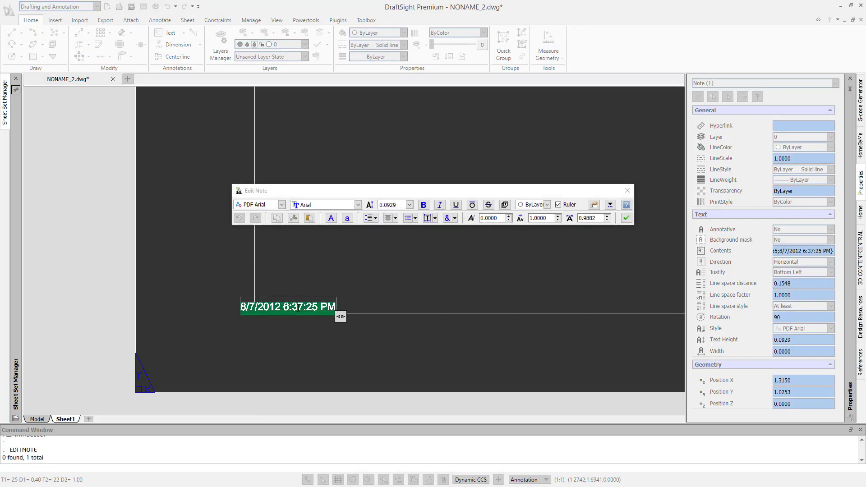
{"action": "key", "text": "Delete"}
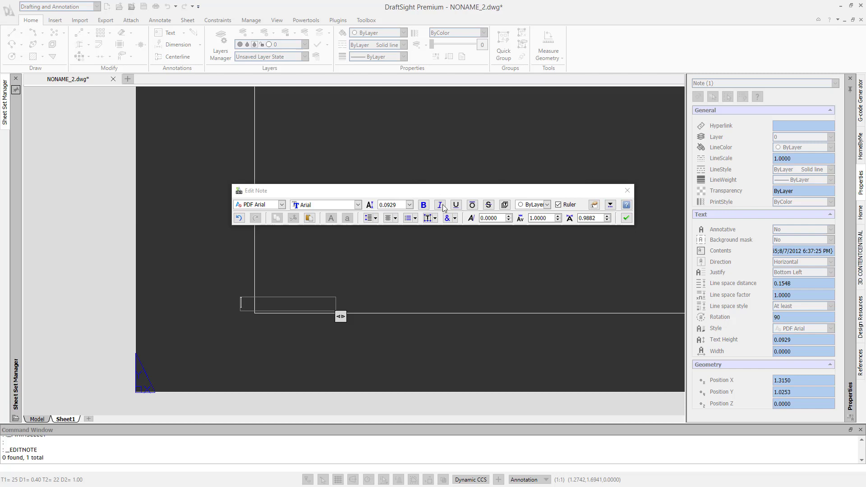
Insert a PlotDate field with the M/d/yyyy format into the emptied note and finish editing it
{"action": "left_click", "coordinate": [596, 205]}
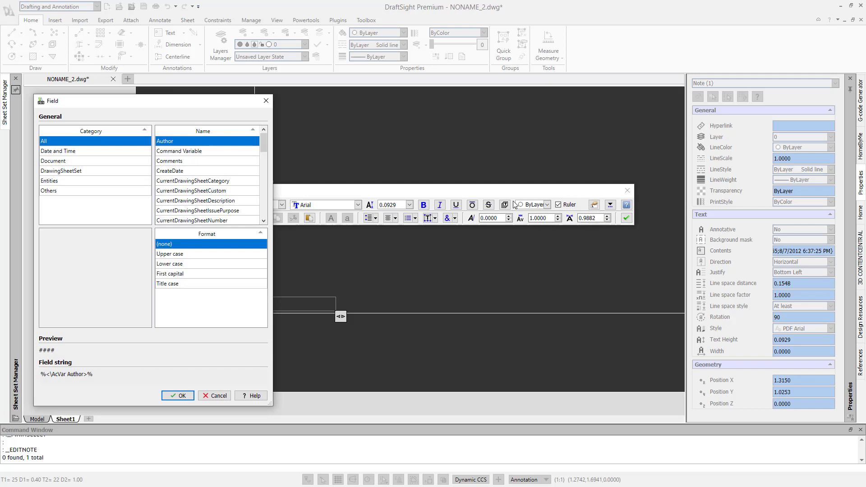
{"action": "left_click_drag", "start_coordinate": [180, 106], "coordinate": [380, 93]}
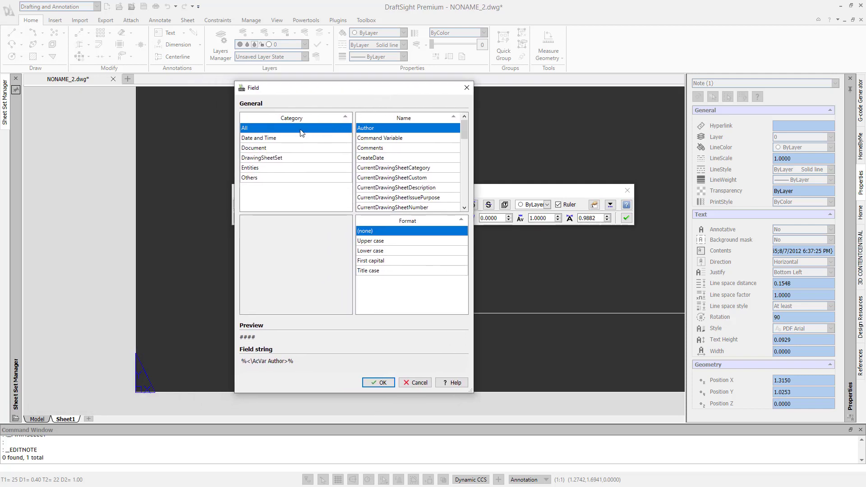
{"action": "left_click", "coordinate": [287, 139]}
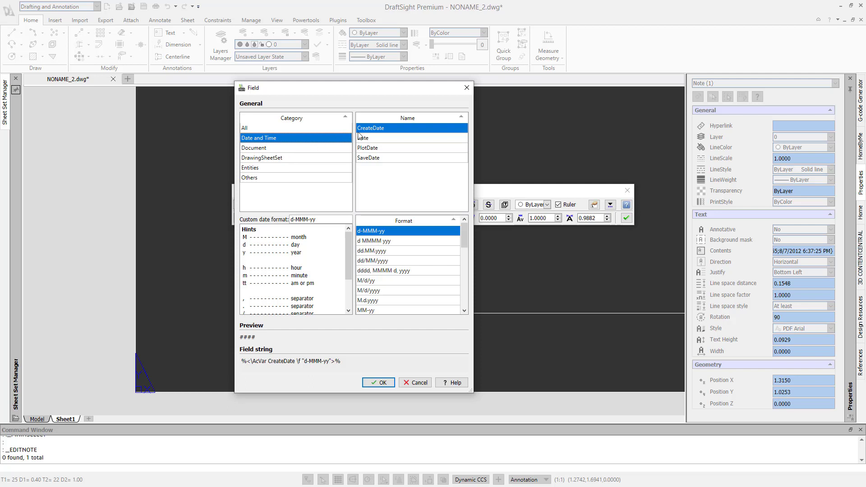
{"action": "left_click", "coordinate": [379, 151]}
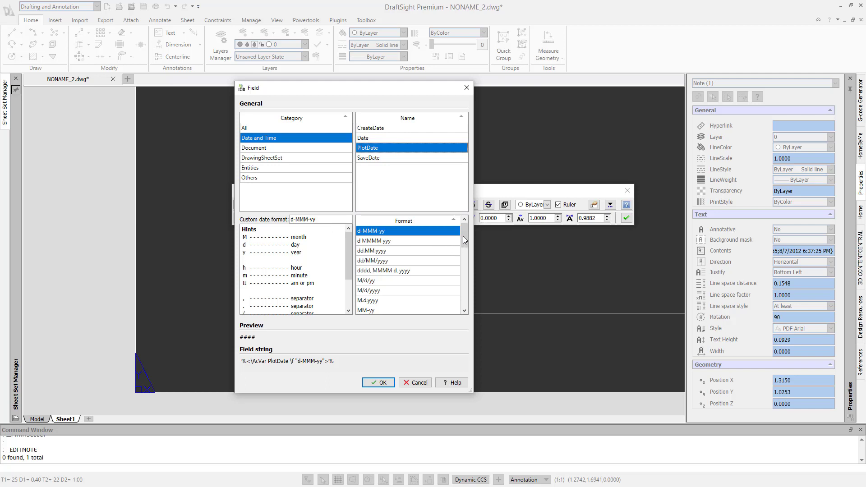
{"action": "mouse_move", "coordinate": [465, 239]}
{"action": "left_mouse_down"}
{"action": "mouse_move", "coordinate": [472, 301]}
{"action": "mouse_move", "coordinate": [455, 240]}
{"action": "left_mouse_up"}
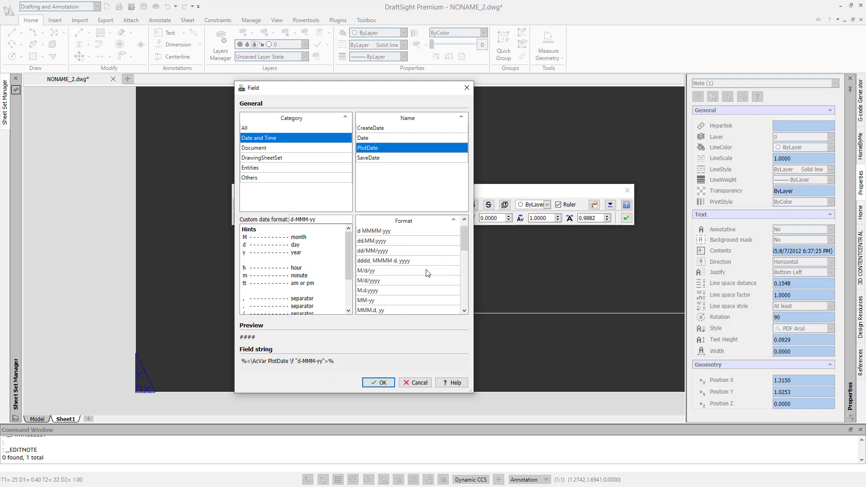
{"action": "left_click", "coordinate": [413, 281]}
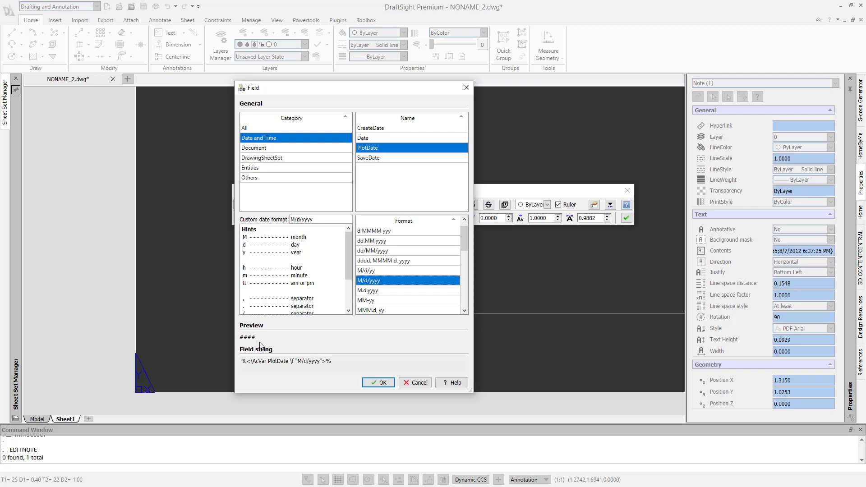
{"action": "left_click", "coordinate": [419, 138]}
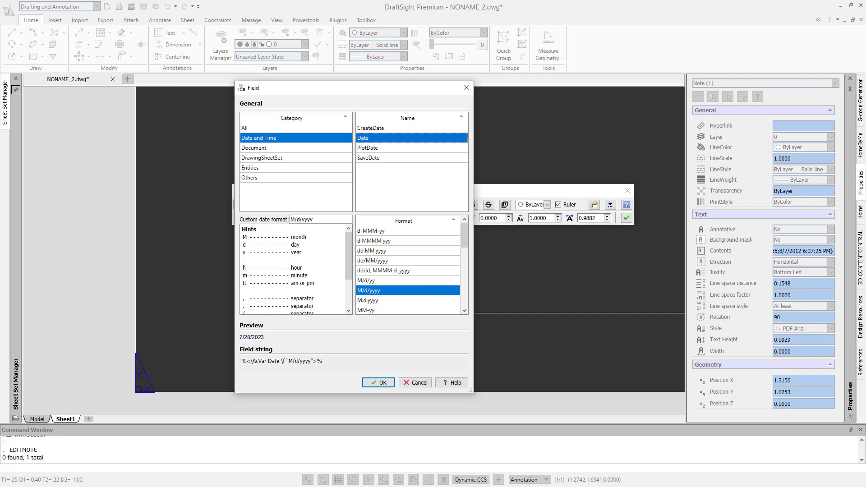
{"action": "left_click", "coordinate": [402, 147]}
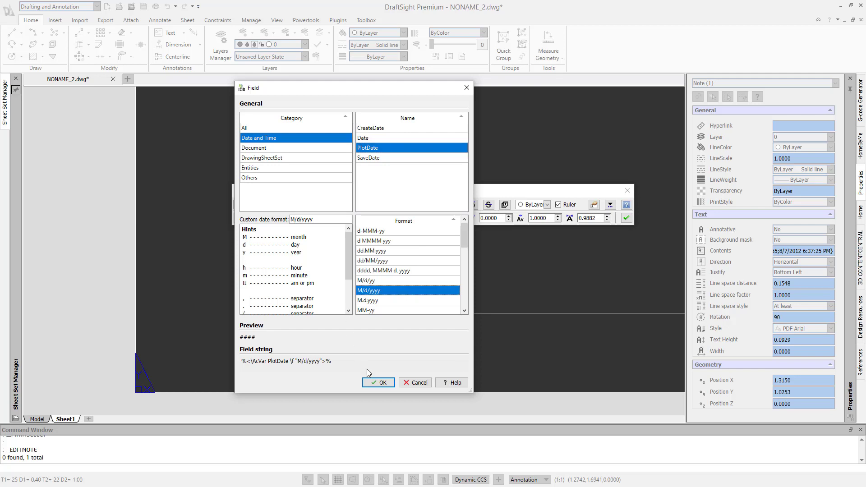
{"action": "left_click", "coordinate": [387, 384]}
{"action": "scroll", "coordinate": [270, 309], "scroll_direction": "up", "scroll_amount": 1}
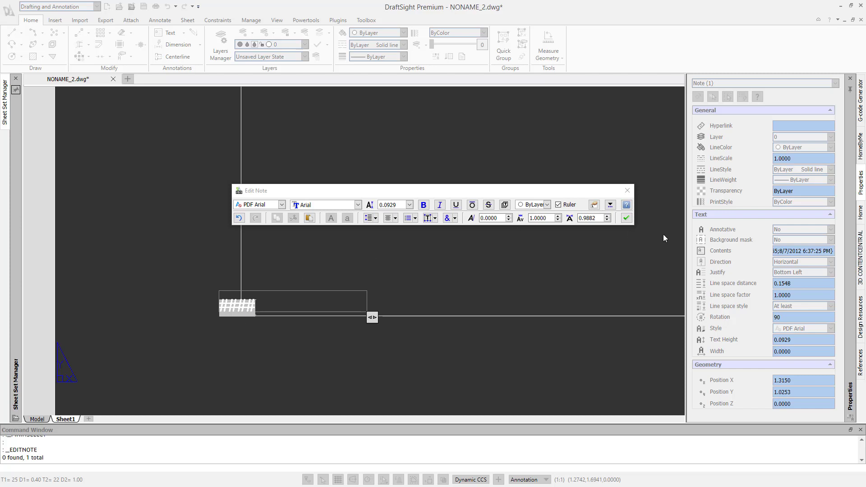
{"action": "left_click", "coordinate": [626, 218]}
Inspect the Sheet Title placeholder's field, accept CurrentDrawingSheetTitle in upper case, and close the note
{"action": "scroll", "coordinate": [473, 216], "scroll_direction": "down", "scroll_amount": 2}
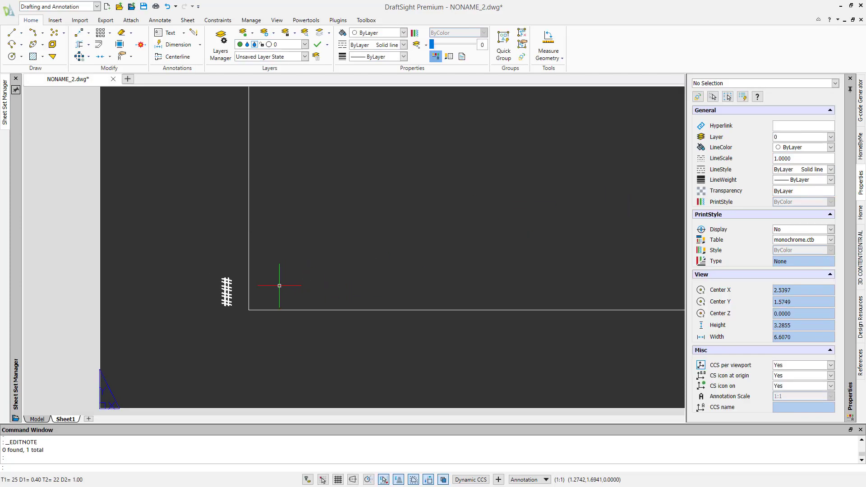
{"action": "scroll", "coordinate": [310, 284], "scroll_direction": "down", "scroll_amount": 3}
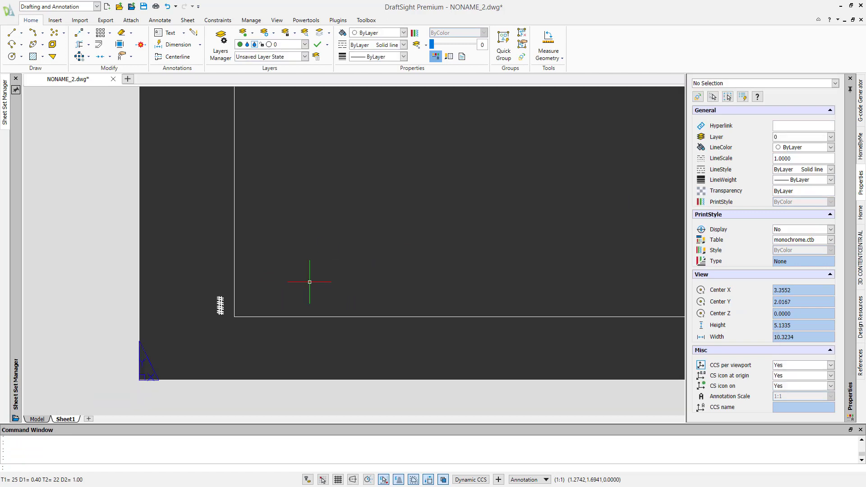
{"action": "scroll", "coordinate": [336, 280], "scroll_direction": "down", "scroll_amount": 2}
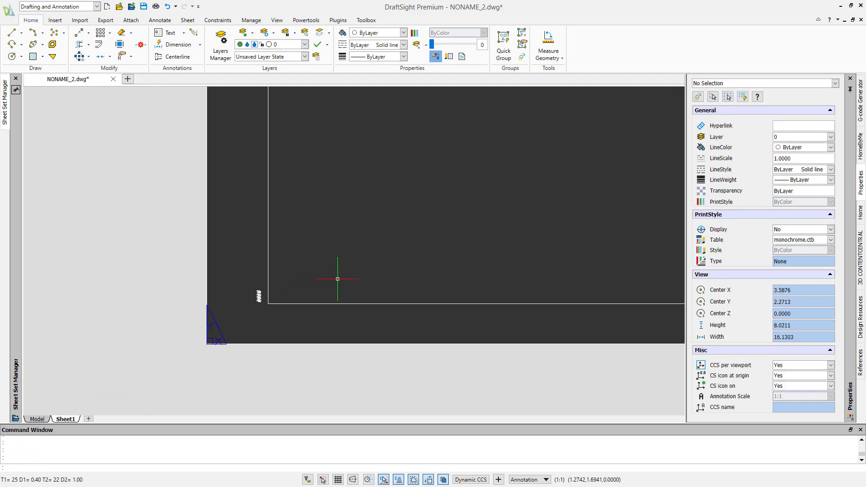
{"action": "left_click", "coordinate": [359, 211]}
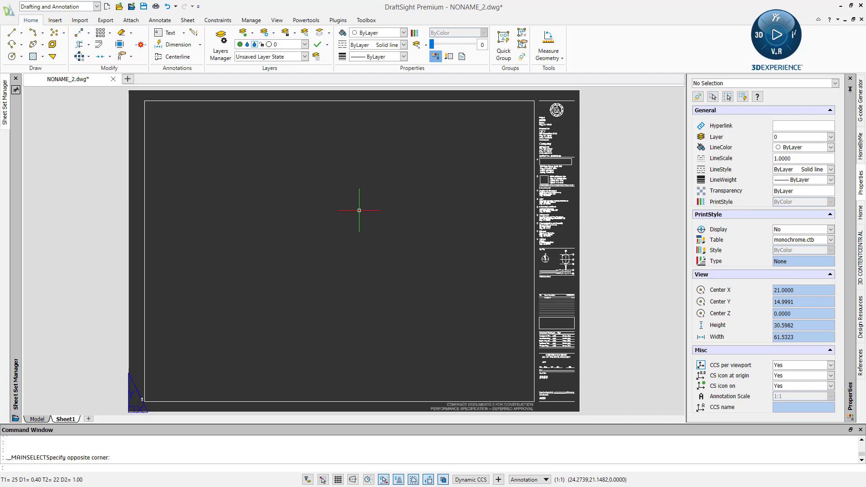
{"action": "scroll", "coordinate": [623, 401], "scroll_direction": "up", "scroll_amount": 3}
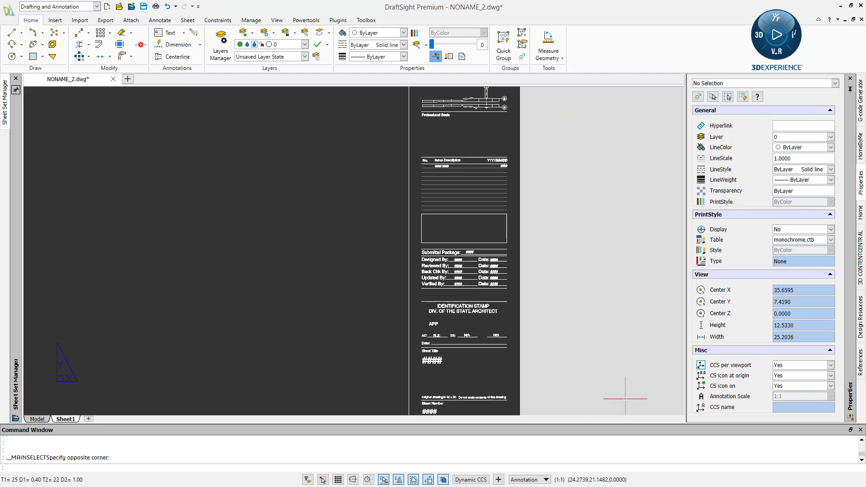
{"action": "scroll", "coordinate": [471, 259], "scroll_direction": "up", "scroll_amount": 2}
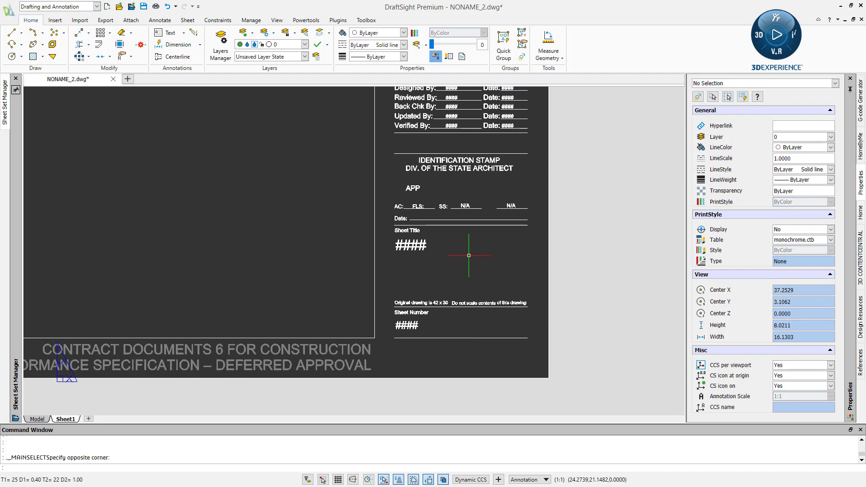
{"action": "scroll", "coordinate": [469, 252], "scroll_direction": "up", "scroll_amount": 2}
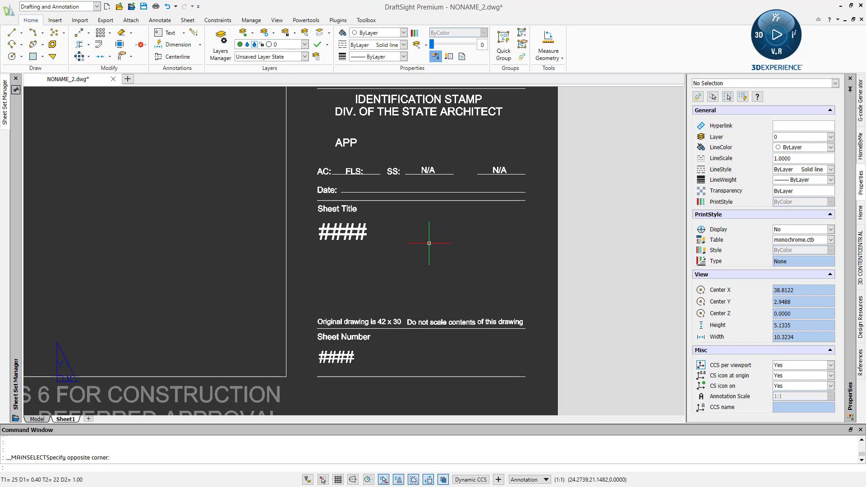
{"action": "double_click", "coordinate": [344, 237]}
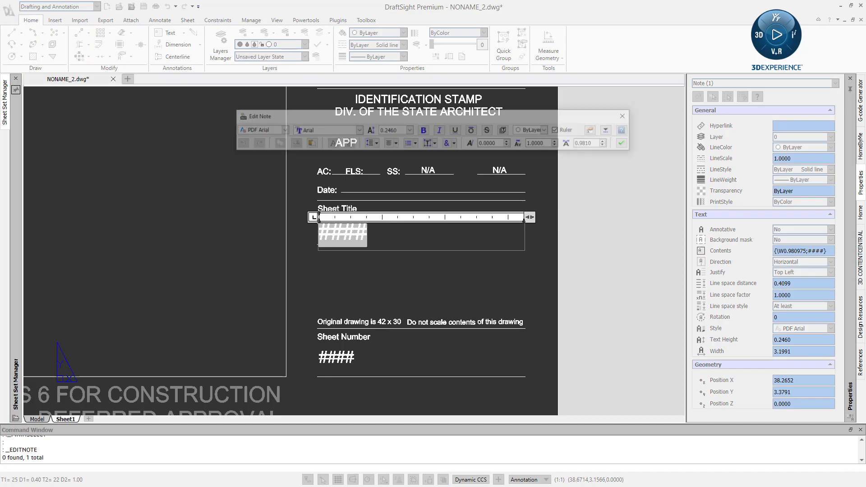
{"action": "double_click", "coordinate": [355, 234]}
{"action": "left_click_drag", "start_coordinate": [394, 91], "coordinate": [458, 80]}
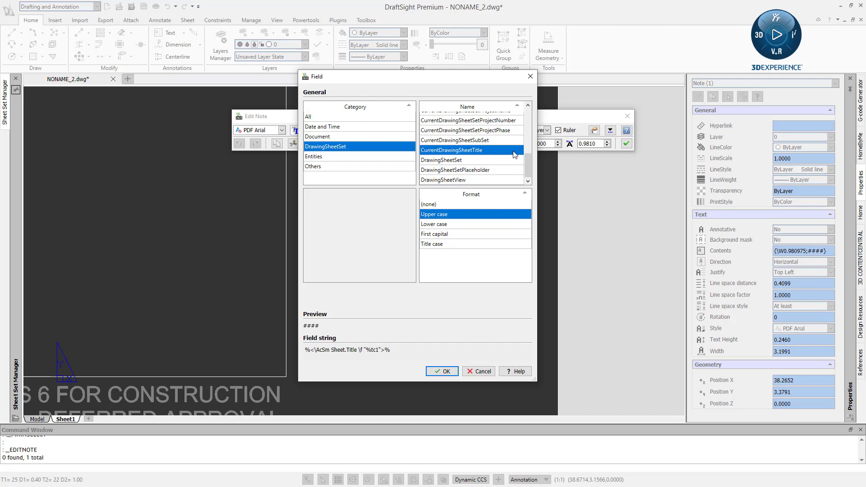
{"action": "mouse_move", "coordinate": [528, 168]}
{"action": "left_mouse_down"}
{"action": "mouse_move", "coordinate": [528, 121]}
{"action": "mouse_move", "coordinate": [529, 160]}
{"action": "left_mouse_up"}
{"action": "left_click", "coordinate": [424, 151]}
{"action": "left_click", "coordinate": [446, 371]}
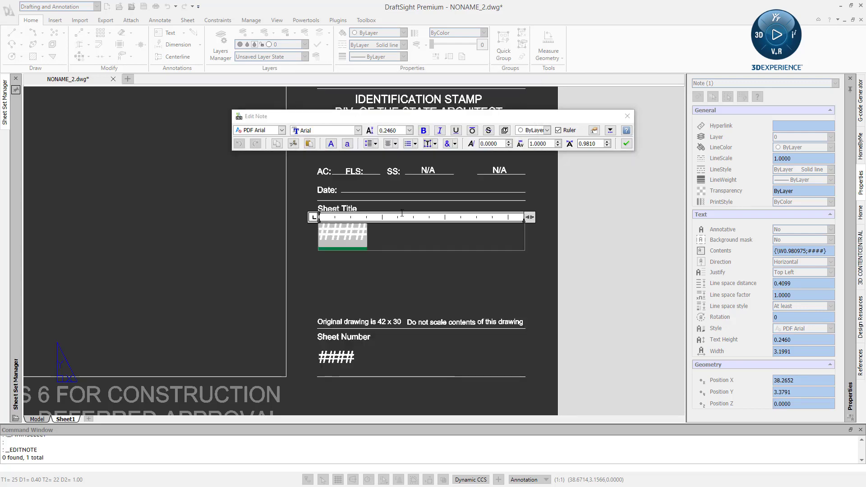
{"action": "left_click", "coordinate": [415, 291]}
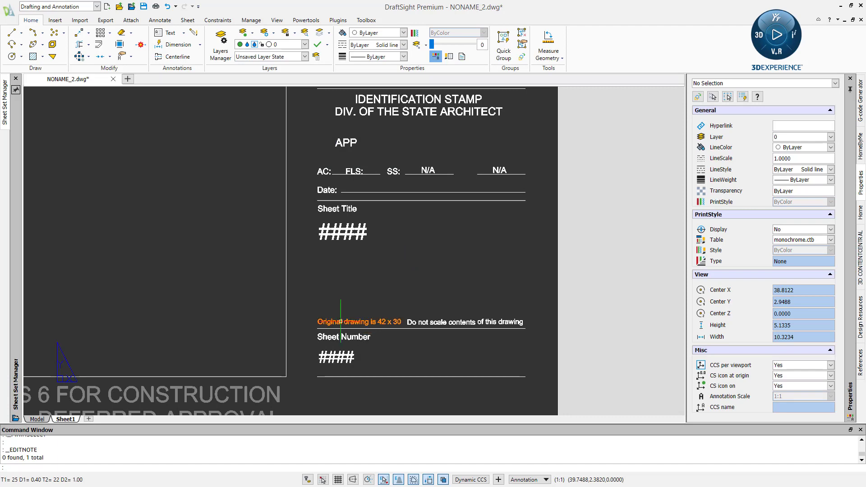
Inspect the field settings behind the Sheet Number placeholder in the title block and close the note
{"action": "middle_click_drag", "start_coordinate": [340, 315], "coordinate": [347, 218]}
{"action": "double_click", "coordinate": [354, 260]}
{"action": "double_click", "coordinate": [354, 260]}
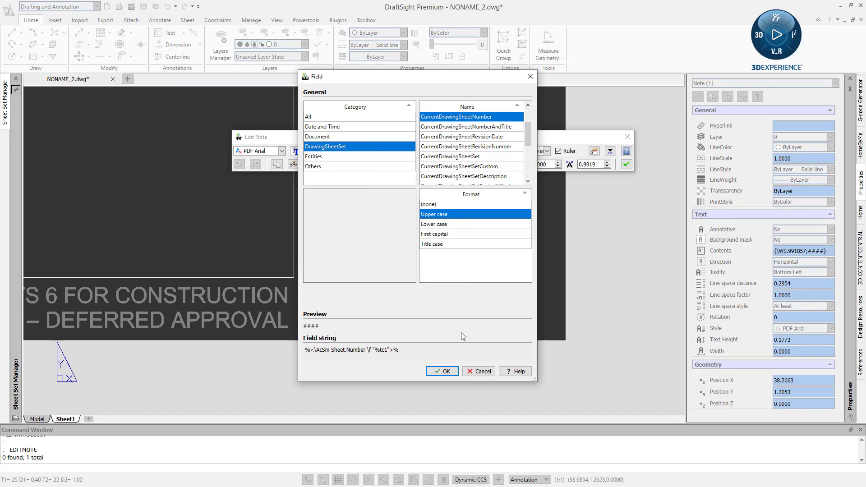
{"action": "left_click", "coordinate": [443, 371]}
{"action": "left_click", "coordinate": [627, 164]}
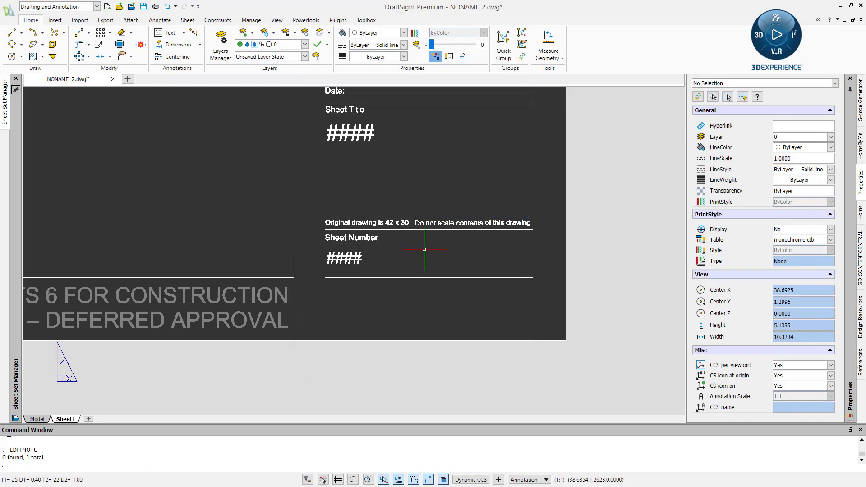
Browse the Document and Entities categories of the Field command and start picking an entity as the field source
{"action": "scroll", "coordinate": [407, 253], "scroll_direction": "down", "scroll_amount": 1}
{"action": "middle_click", "coordinate": [407, 252]}
{"action": "middle_click", "coordinate": [407, 252]}
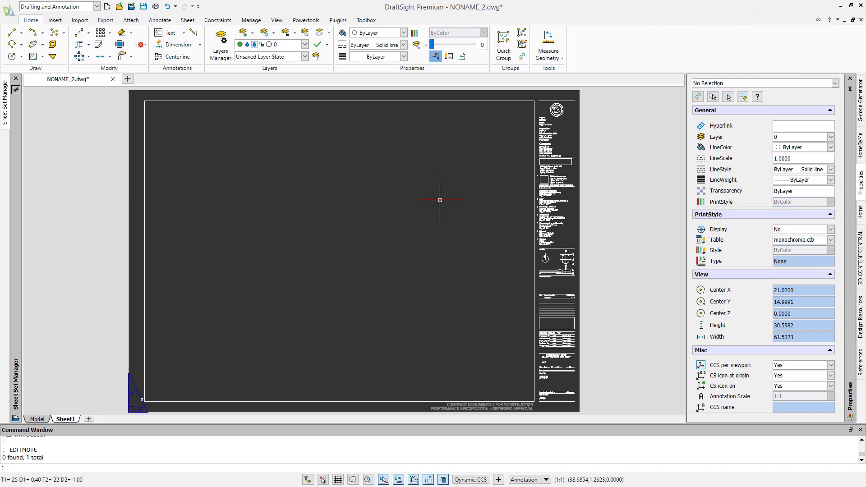
{"action": "left_click", "coordinate": [54, 20]}
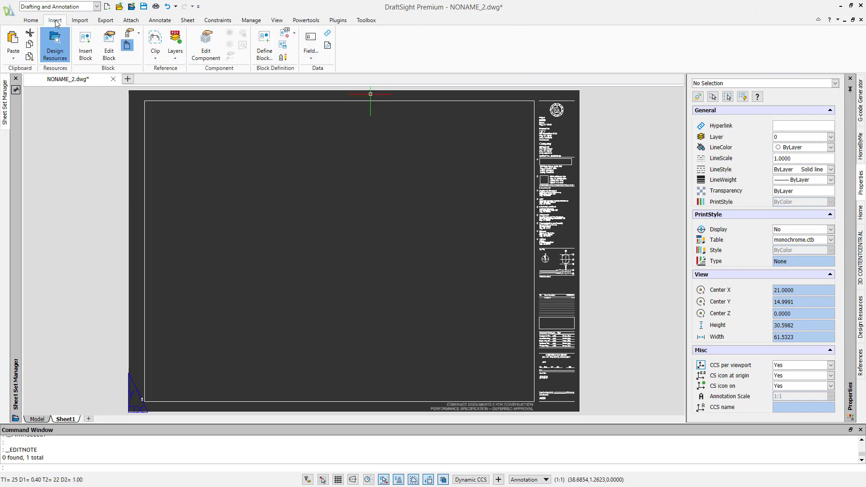
{"action": "left_click", "coordinate": [311, 39]}
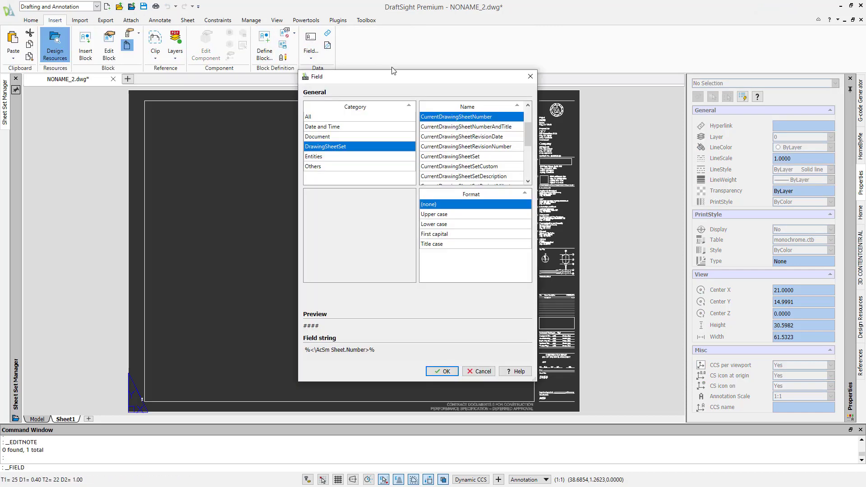
{"action": "left_click_drag", "start_coordinate": [415, 79], "coordinate": [418, 80]}
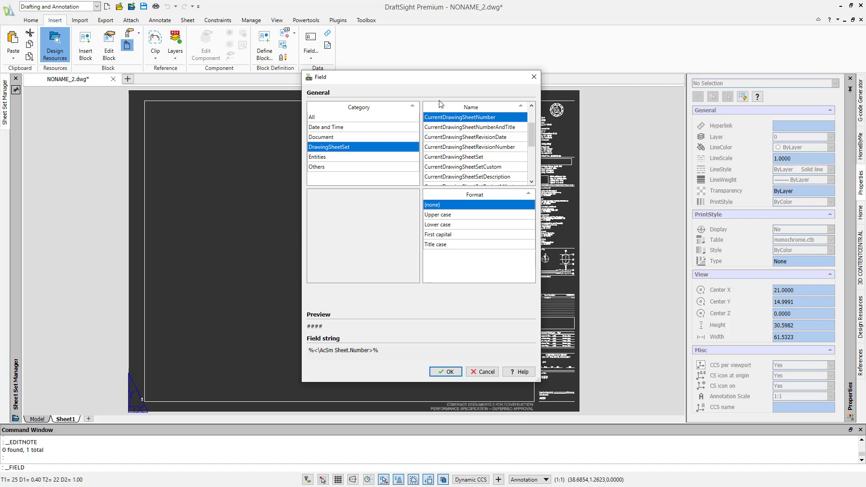
{"action": "left_click", "coordinate": [394, 139]}
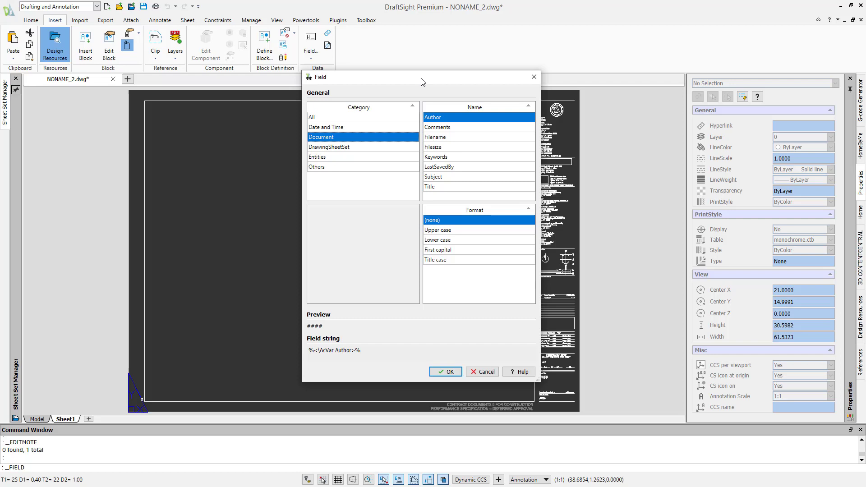
{"action": "left_click", "coordinate": [375, 156]}
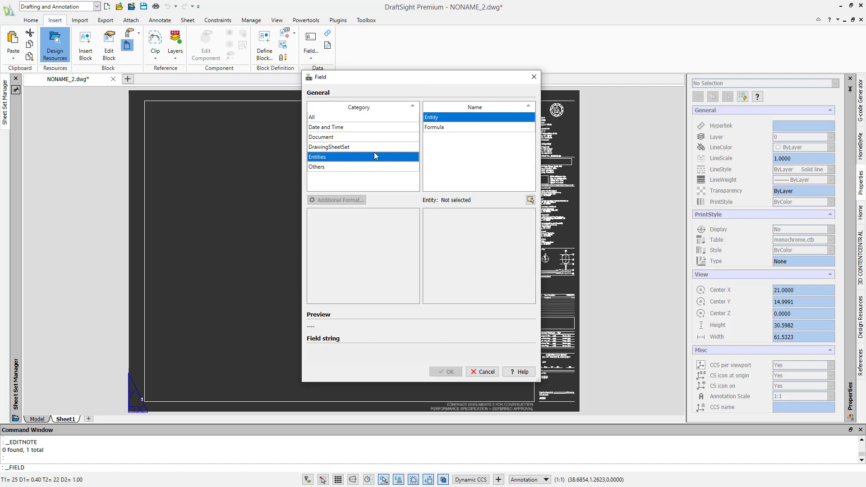
{"action": "left_click", "coordinate": [530, 200]}
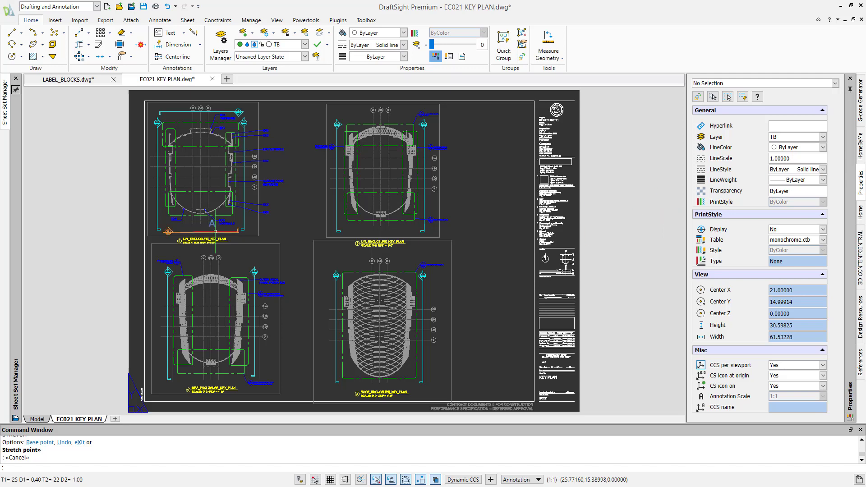
Examine the LV1 and LV2 enclosure key plans on the EC021 KEY PLAN sheet
{"action": "scroll", "coordinate": [167, 209], "scroll_direction": "up", "scroll_amount": 2}
{"action": "scroll", "coordinate": [168, 210], "scroll_direction": "up", "scroll_amount": 1}
{"action": "middle_click_drag", "start_coordinate": [169, 210], "coordinate": [208, 332]}
{"action": "middle_click_drag", "start_coordinate": [256, 305], "coordinate": [178, 302]}
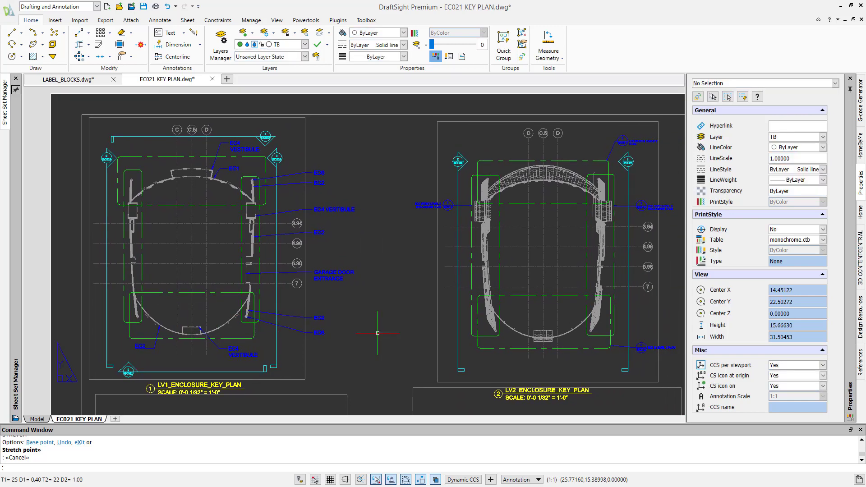
Inspect the LV1 plan's view tag and the section callout beside it, clearing the selection after each
{"action": "mouse_move", "coordinate": [184, 397]}
{"action": "middle_mouse_down"}
{"action": "mouse_move", "coordinate": [166, 294]}
{"action": "mouse_move", "coordinate": [184, 359]}
{"action": "middle_mouse_up"}
{"action": "left_click", "coordinate": [169, 287]}
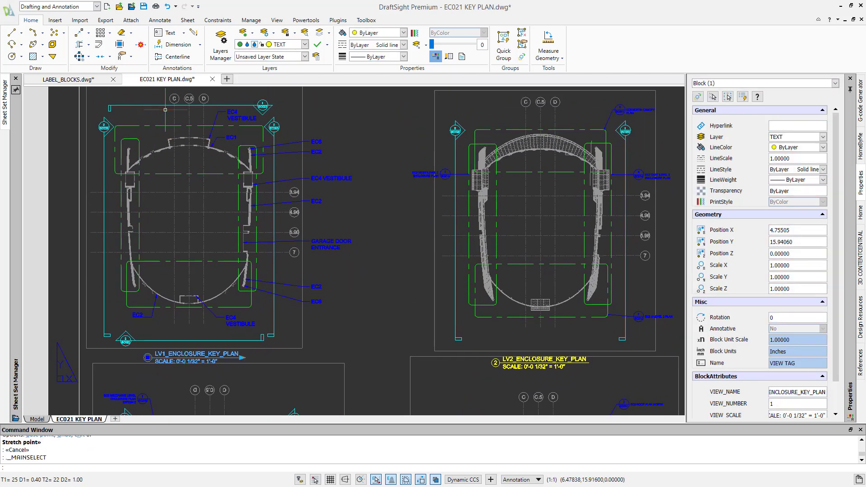
{"action": "key", "text": "Escape"}
{"action": "left_click", "coordinate": [273, 118]}
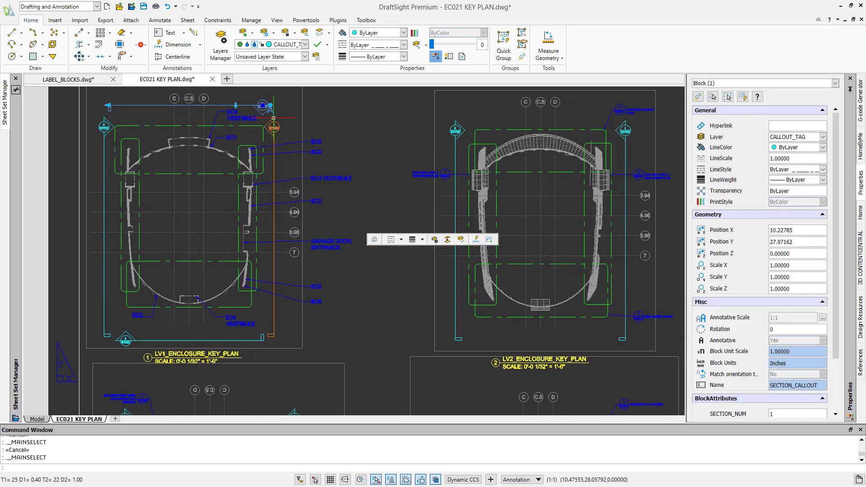
{"action": "key", "text": "Escape"}
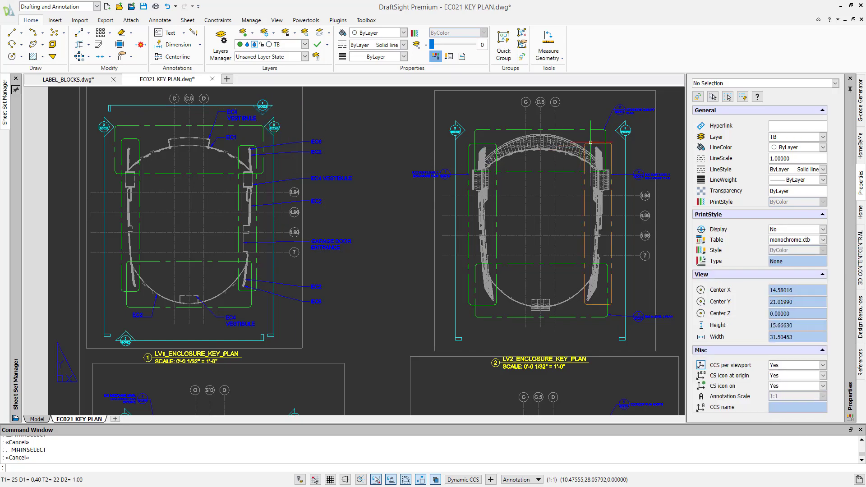
Inspect the EC5 North Canopy Plan detail tag on the LV2 enclosure key plan up close and deselect it
{"action": "left_click", "coordinate": [634, 119]}
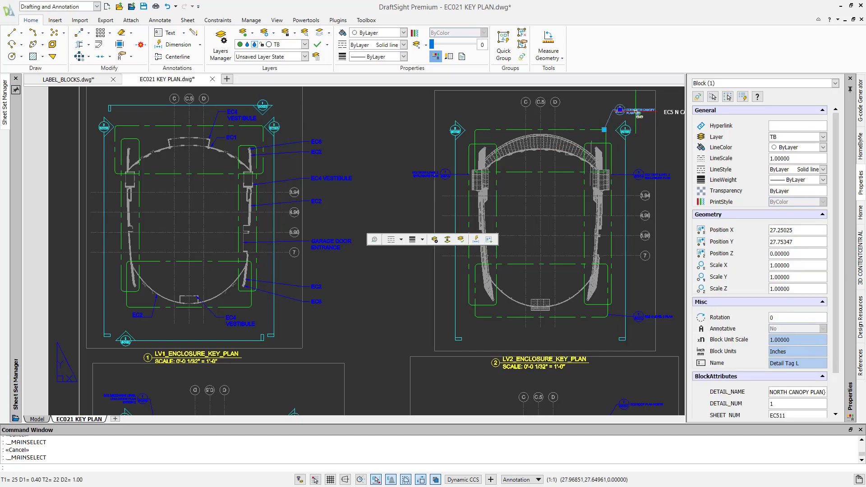
{"action": "scroll", "coordinate": [643, 113], "scroll_direction": "up", "scroll_amount": 3}
{"action": "scroll", "coordinate": [645, 111], "scroll_direction": "up", "scroll_amount": 3}
{"action": "middle_click_drag", "start_coordinate": [646, 112], "coordinate": [573, 138]}
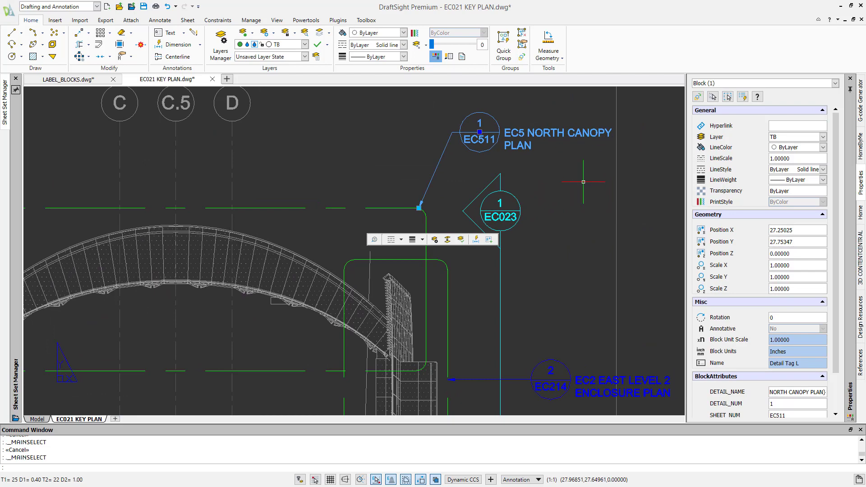
{"action": "scroll", "coordinate": [581, 180], "scroll_direction": "down", "scroll_amount": 1}
{"action": "scroll", "coordinate": [581, 180], "scroll_direction": "down", "scroll_amount": 3}
{"action": "key", "text": "Escape"}
Inspect the VIEW TAG block under the LV2 enclosure key plan and its name, number and scale attributes
{"action": "middle_click_drag", "start_coordinate": [564, 244], "coordinate": [518, 145]}
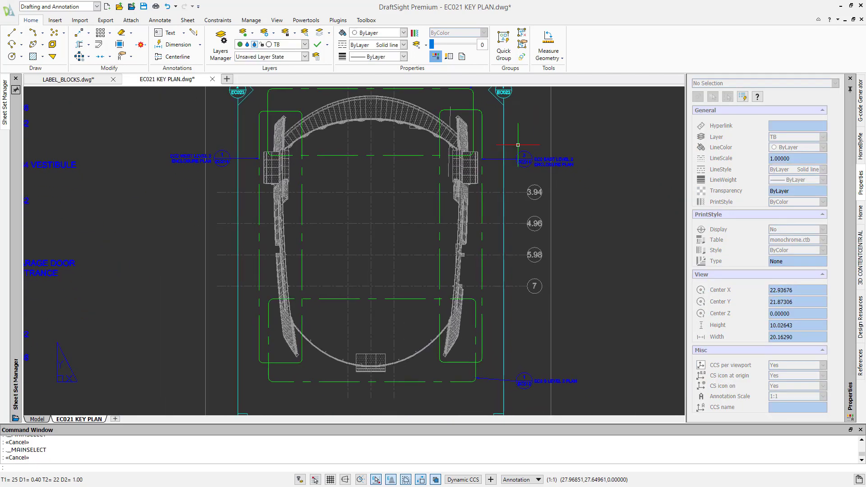
{"action": "scroll", "coordinate": [518, 146], "scroll_direction": "down", "scroll_amount": 1}
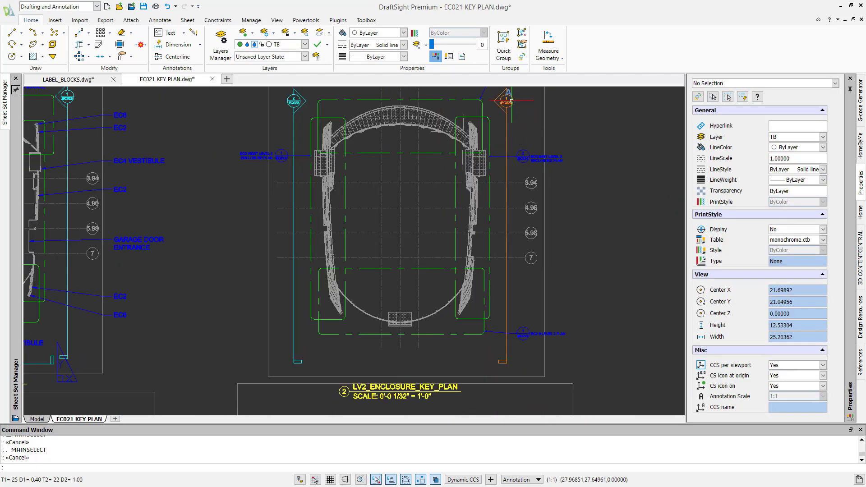
{"action": "middle_click_drag", "start_coordinate": [463, 312], "coordinate": [413, 158]}
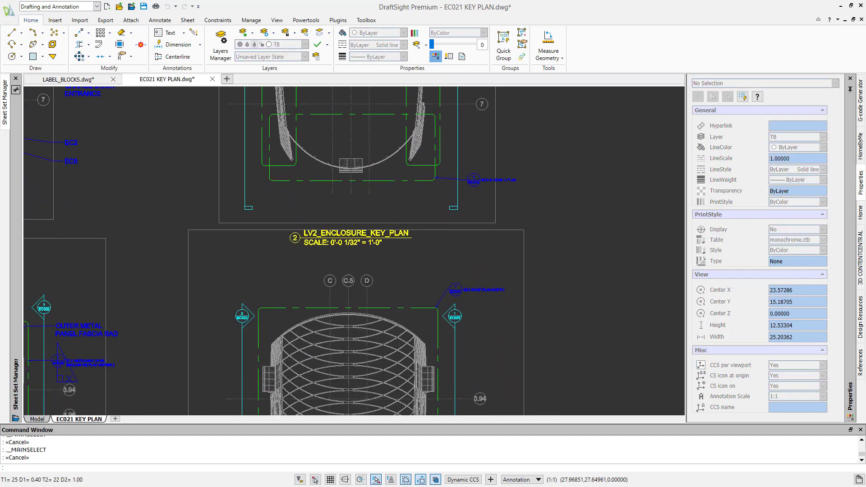
{"action": "left_click", "coordinate": [368, 243]}
{"action": "middle_click_drag", "start_coordinate": [351, 235], "coordinate": [256, 223]}
{"action": "scroll", "coordinate": [277, 216], "scroll_direction": "up", "scroll_amount": 2}
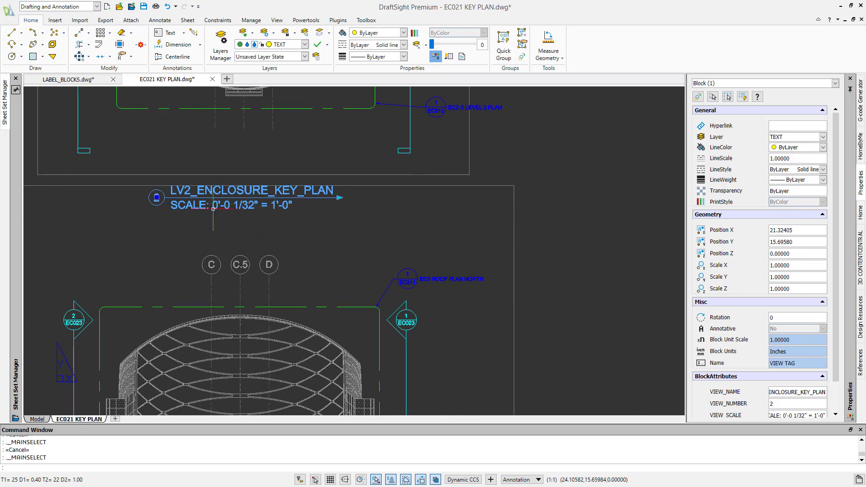
{"action": "key", "text": "Escape"}
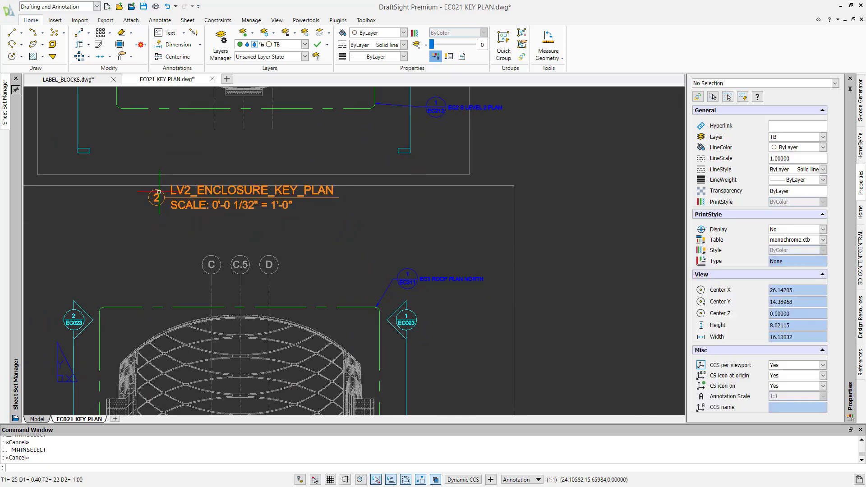
Lengthen the line under the LV2 view title beyond its text and shorten it back to the title's end
{"action": "left_click", "coordinate": [247, 209]}
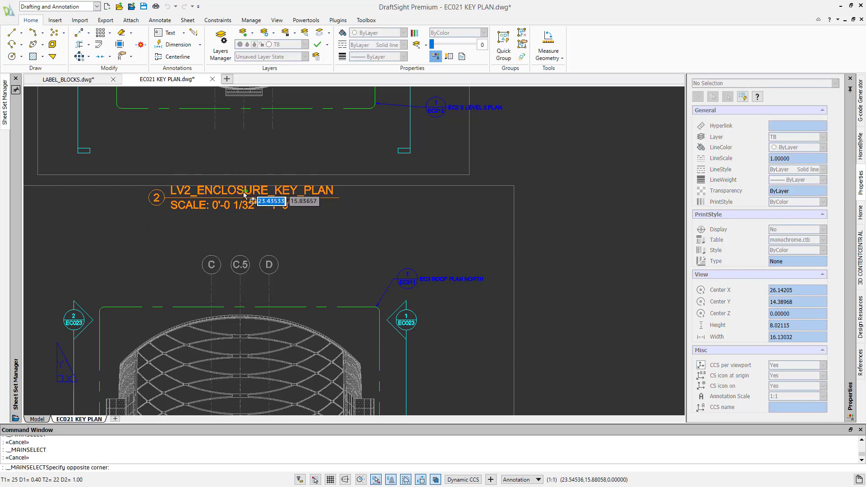
{"action": "left_click", "coordinate": [342, 197]}
{"action": "left_click", "coordinate": [407, 198]}
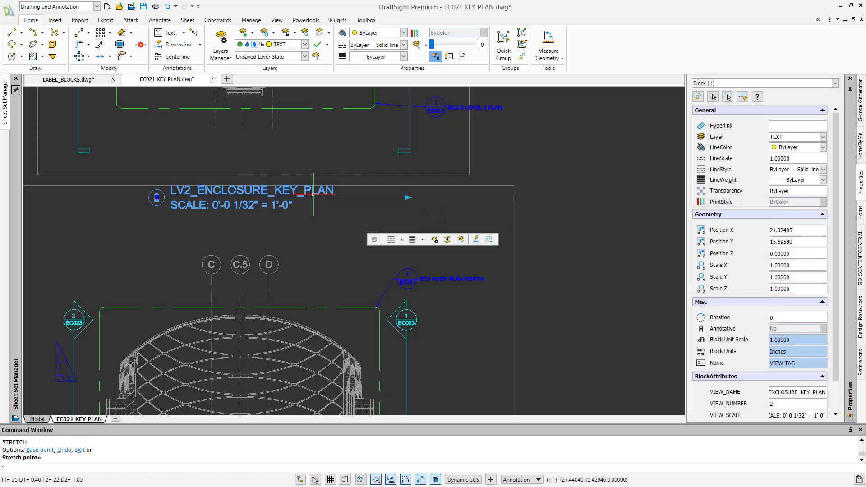
{"action": "left_click", "coordinate": [407, 197]}
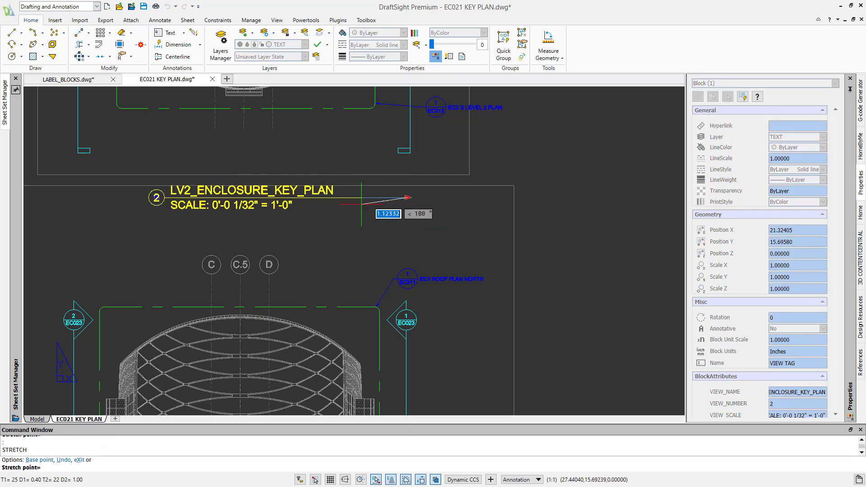
{"action": "left_click", "coordinate": [338, 209]}
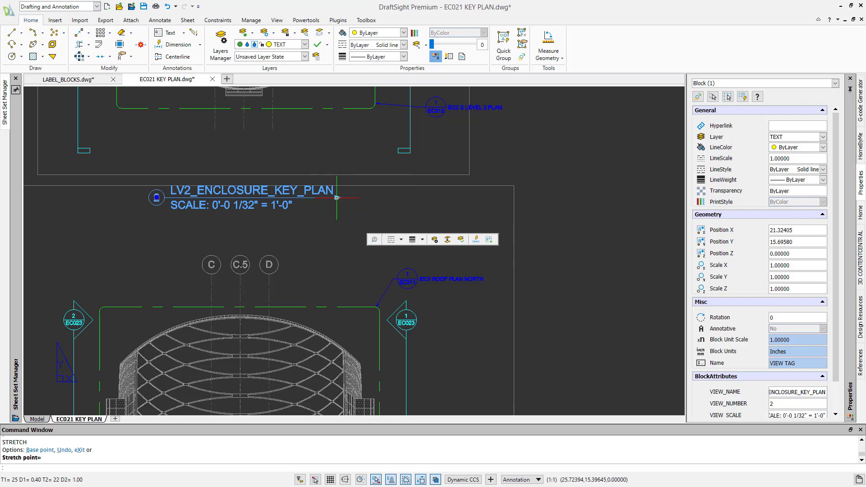
Stretch the LV2 view tag's line far out past the right edge of the viewport frame below
{"action": "left_click", "coordinate": [338, 197]}
{"action": "left_click", "coordinate": [542, 198]}
{"action": "scroll", "coordinate": [533, 220], "scroll_direction": "down", "scroll_amount": 3}
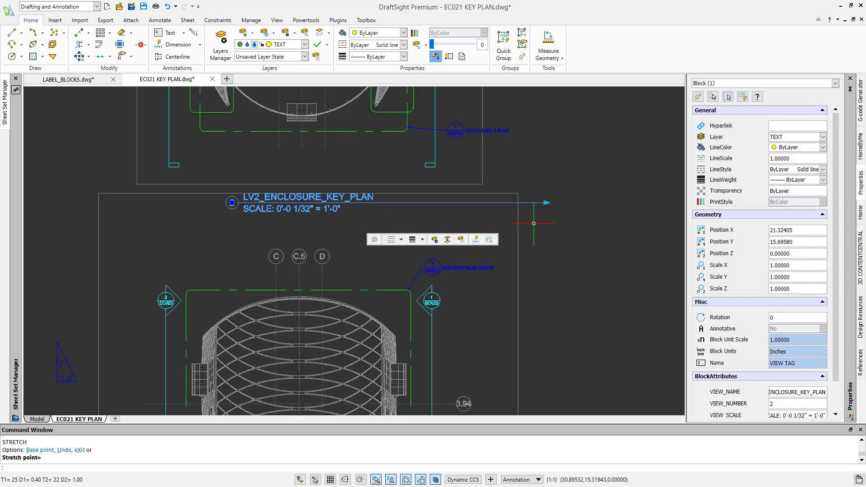
{"action": "key", "text": "Escape"}
Shorten the LV2 view tag's line so it ends just past the title text
{"action": "left_click", "coordinate": [547, 211]}
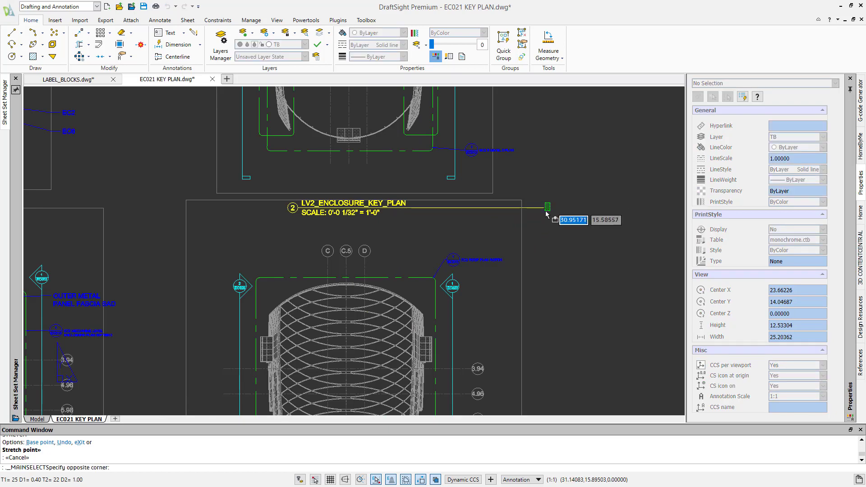
{"action": "left_click", "coordinate": [543, 207]}
{"action": "scroll", "coordinate": [458, 217], "scroll_direction": "up", "scroll_amount": 3}
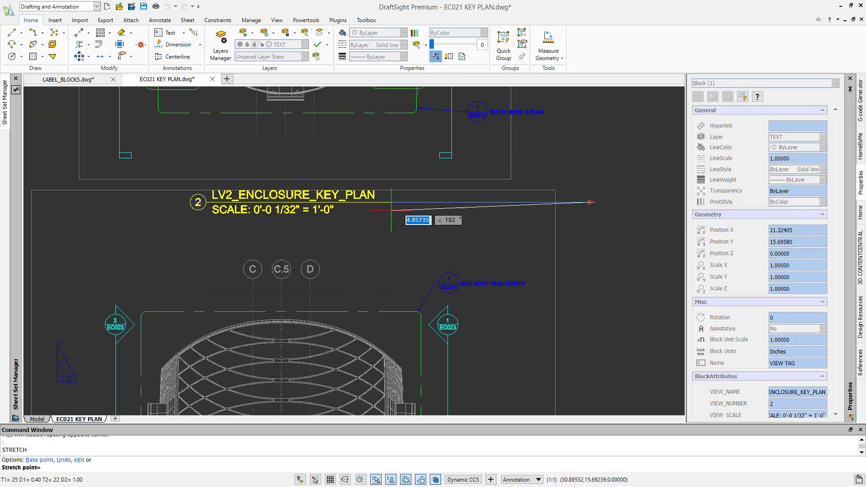
{"action": "left_click", "coordinate": [384, 210]}
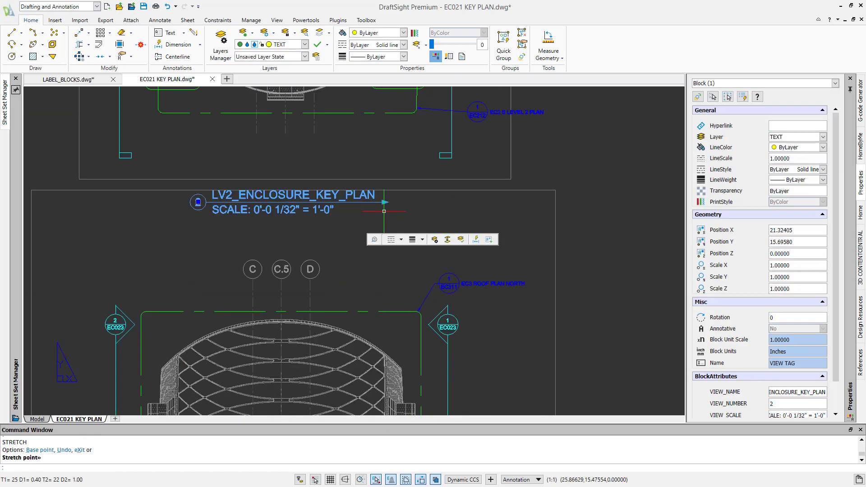
{"action": "key", "text": "Escape"}
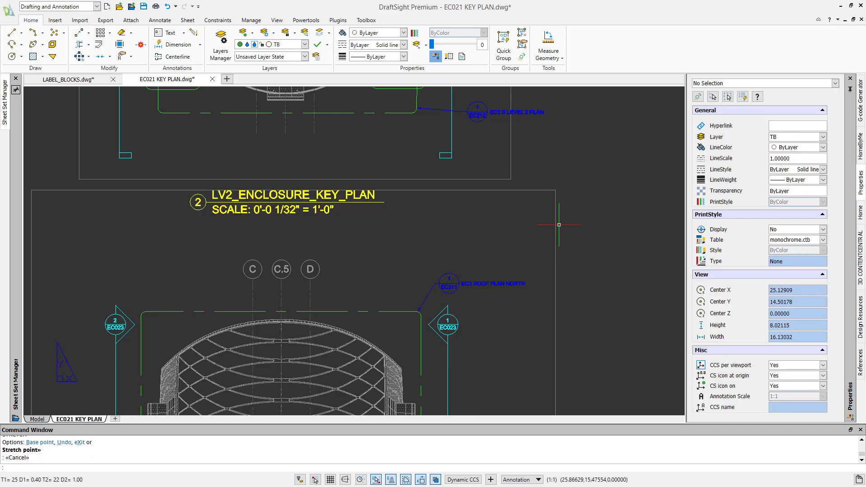
Open the LV2 view tag's block for editing and delete its Distance1 linear element
{"action": "left_click", "coordinate": [267, 200]}
{"action": "right_click", "coordinate": [267, 201]}
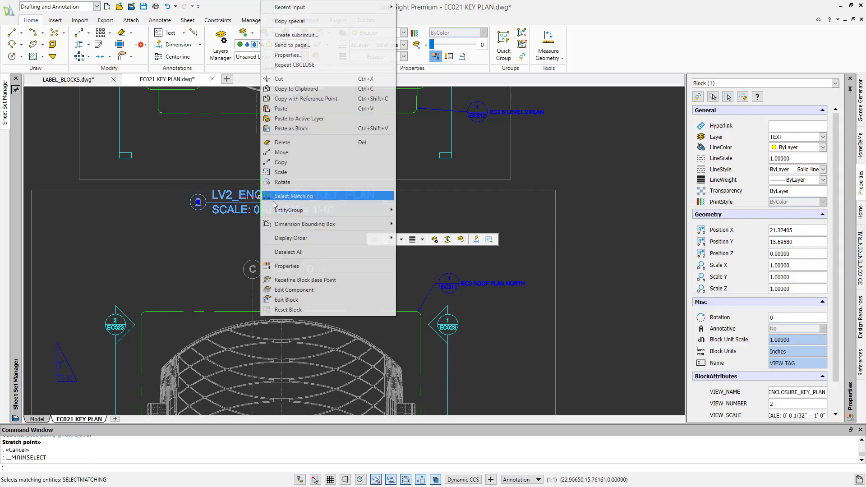
{"action": "left_click", "coordinate": [365, 300]}
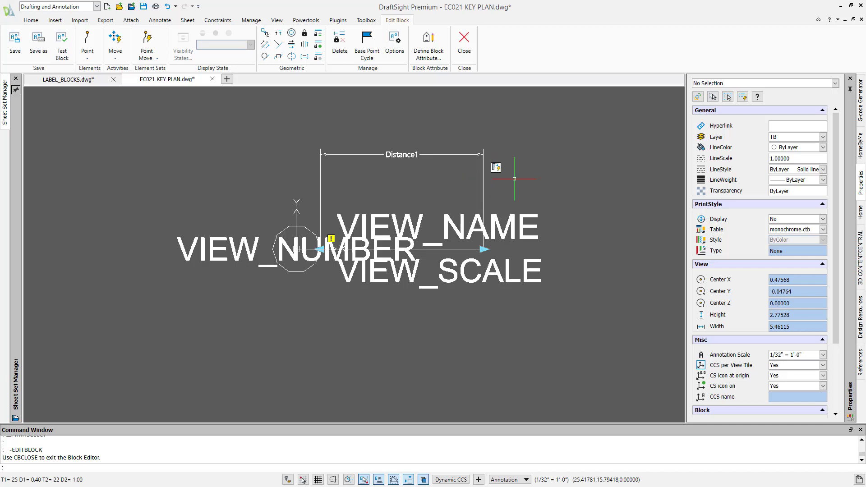
{"action": "left_click", "coordinate": [526, 186]}
{"action": "left_click", "coordinate": [388, 128]}
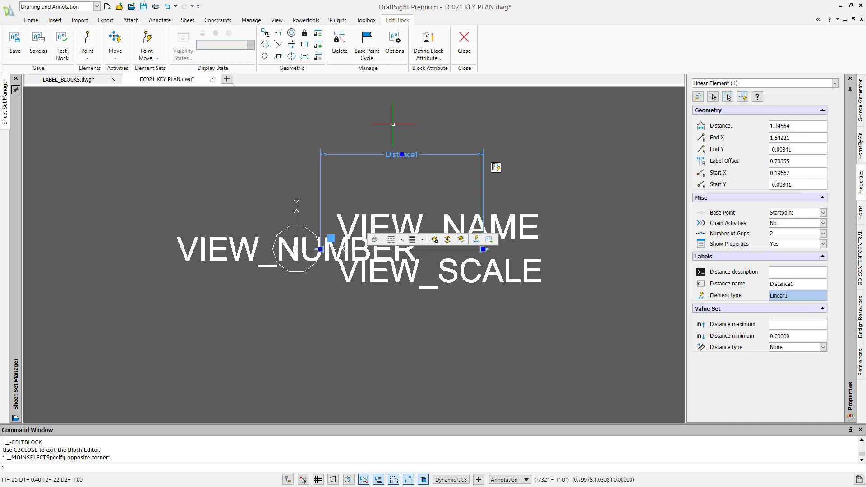
{"action": "key", "text": "Delete"}
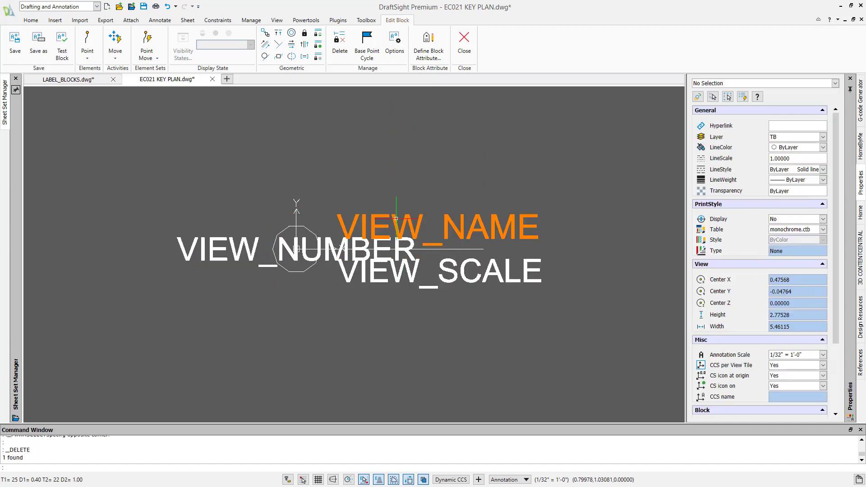
Inspect the VIEW_NAME attribute definition's properties and clear the selection
{"action": "left_click", "coordinate": [396, 226]}
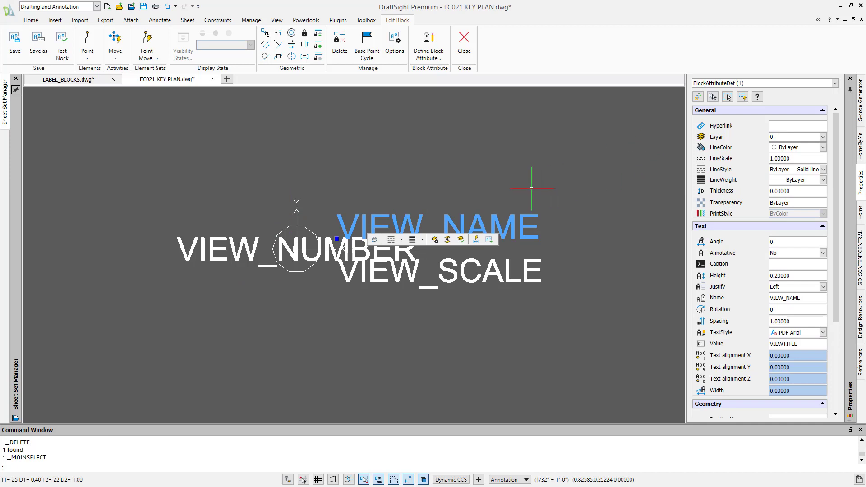
{"action": "key", "text": "Escape"}
{"action": "key", "text": "Escape"}
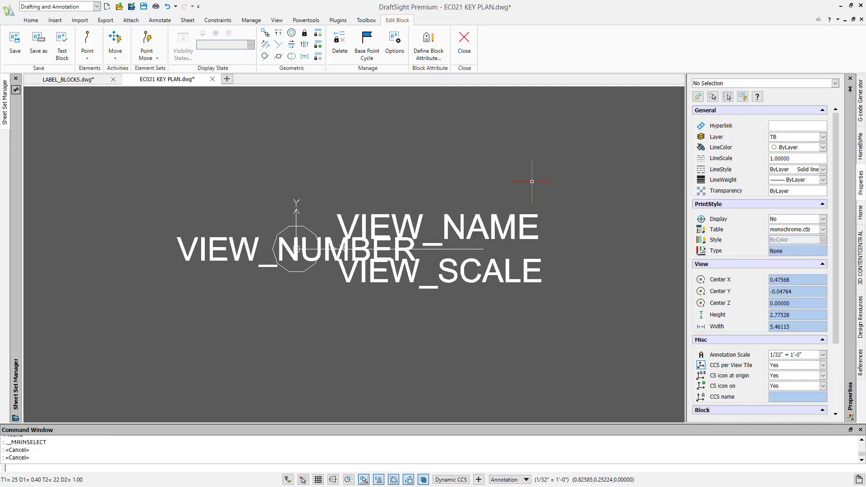
Add a Linear Stretch element set from the circle's right edge to the underline's end, with its label above VIEW_NAME
{"action": "left_click", "coordinate": [146, 57]}
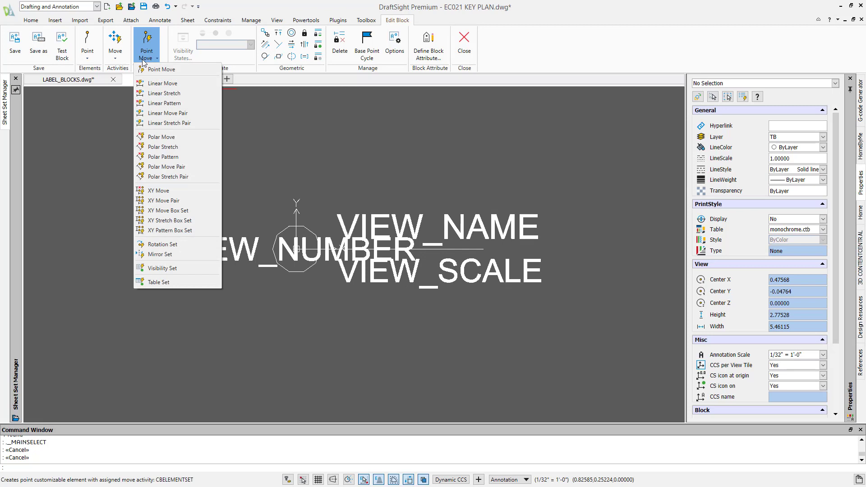
{"action": "left_click", "coordinate": [165, 94]}
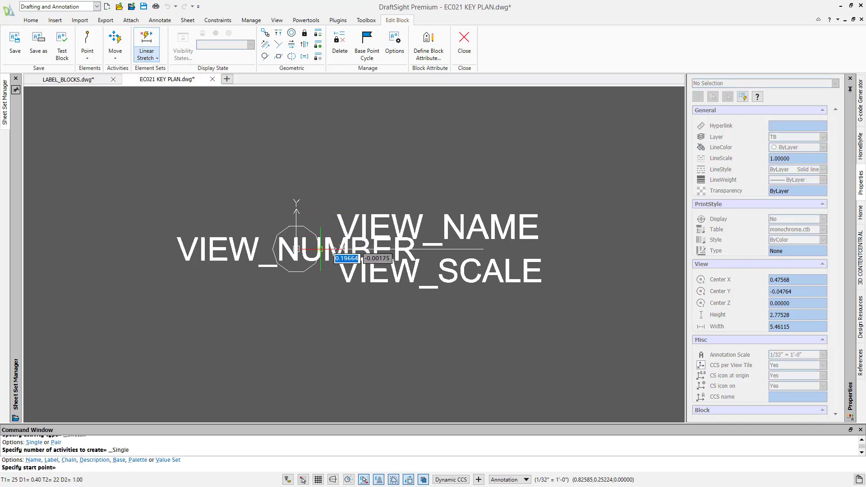
{"action": "left_click", "coordinate": [321, 249]}
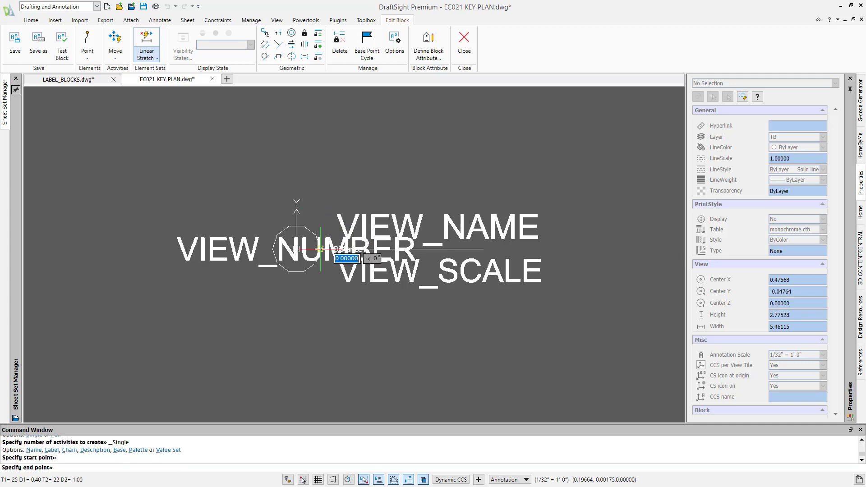
{"action": "left_click", "coordinate": [482, 249]}
{"action": "left_click", "coordinate": [399, 158]}
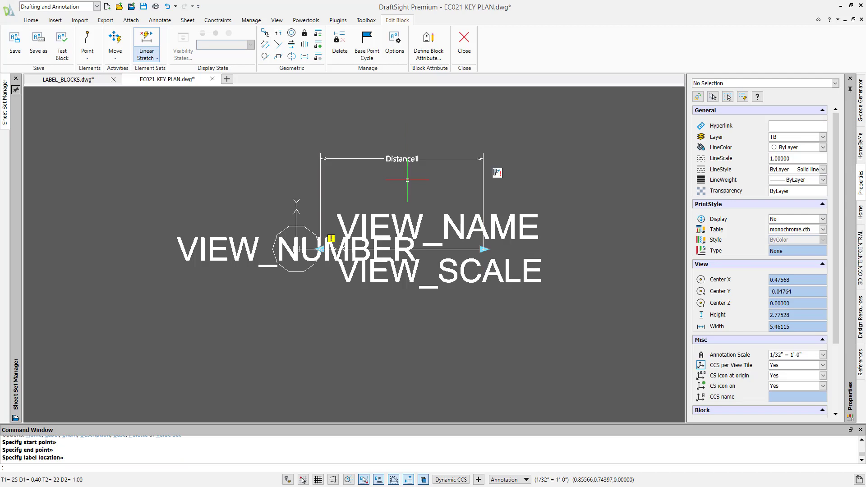
Modify the stretch activity's selection set with a frame around the title line's free end, picking the line as the entity to stretch
{"action": "left_click", "coordinate": [498, 171]}
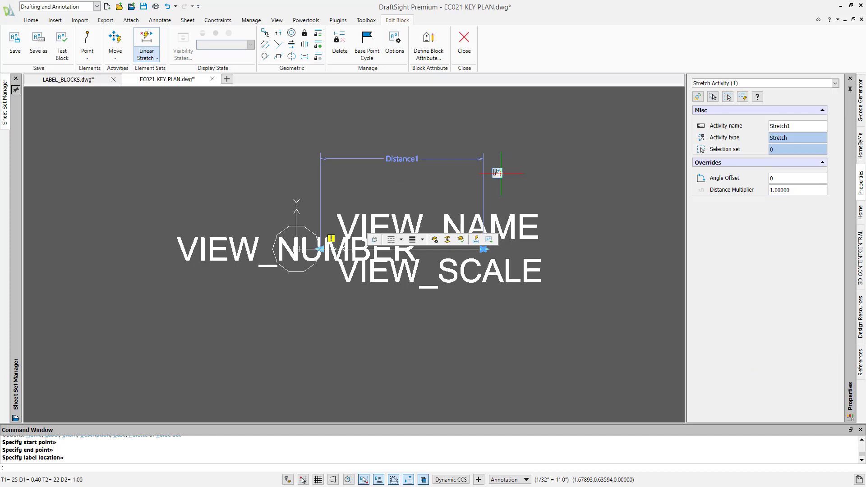
{"action": "right_click", "coordinate": [499, 173]}
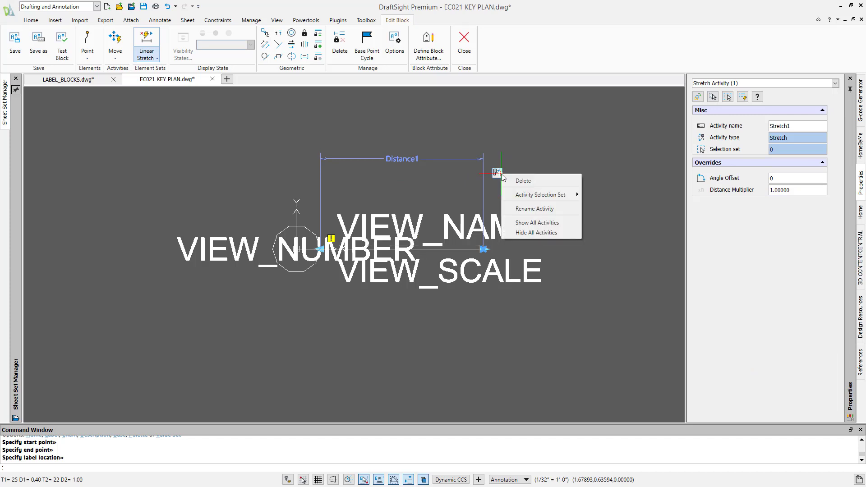
{"action": "mouse_move", "coordinate": [529, 199]}
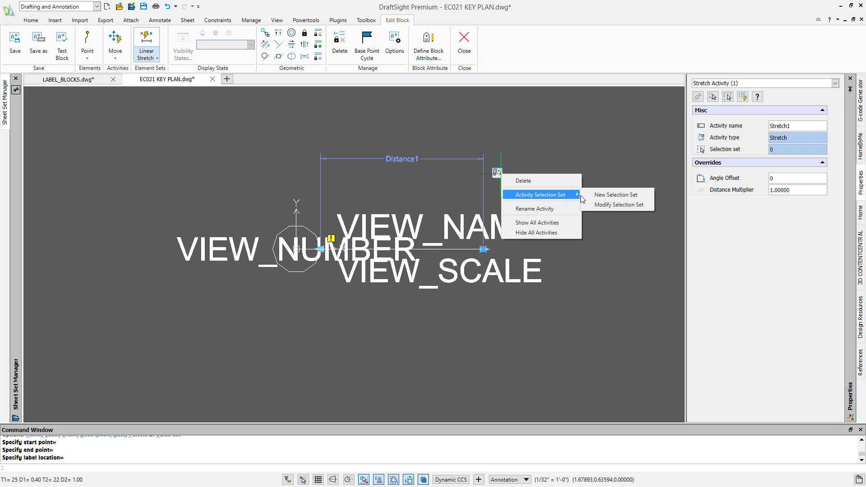
{"action": "left_click", "coordinate": [594, 206]}
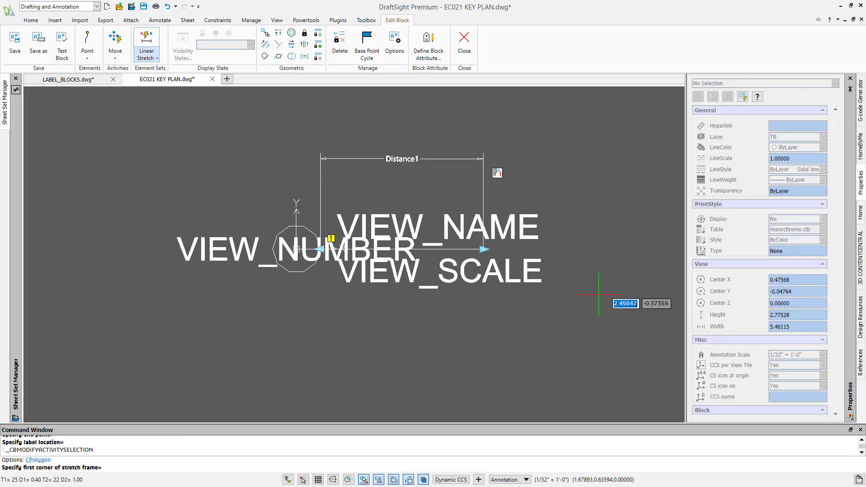
{"action": "left_click", "coordinate": [605, 319]}
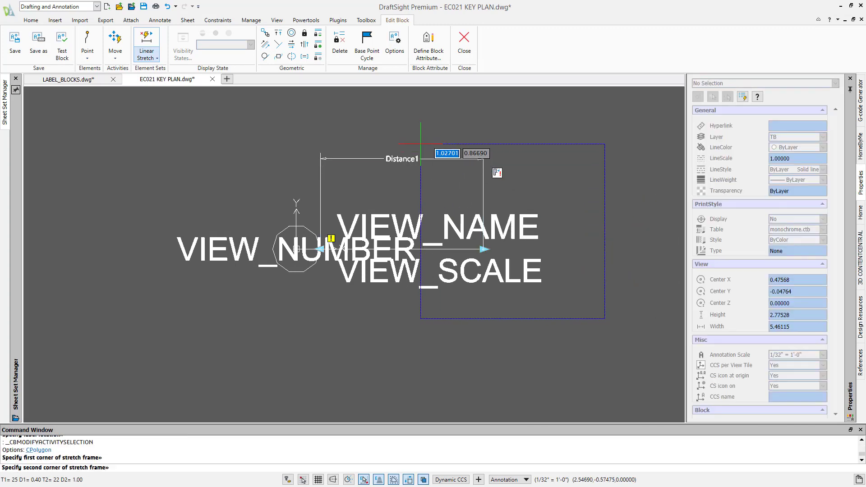
{"action": "left_click", "coordinate": [438, 127]}
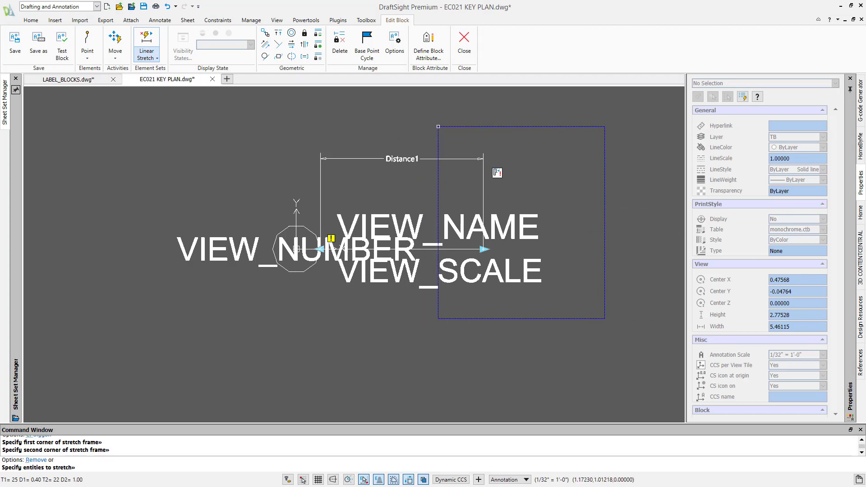
{"action": "left_click", "coordinate": [479, 249]}
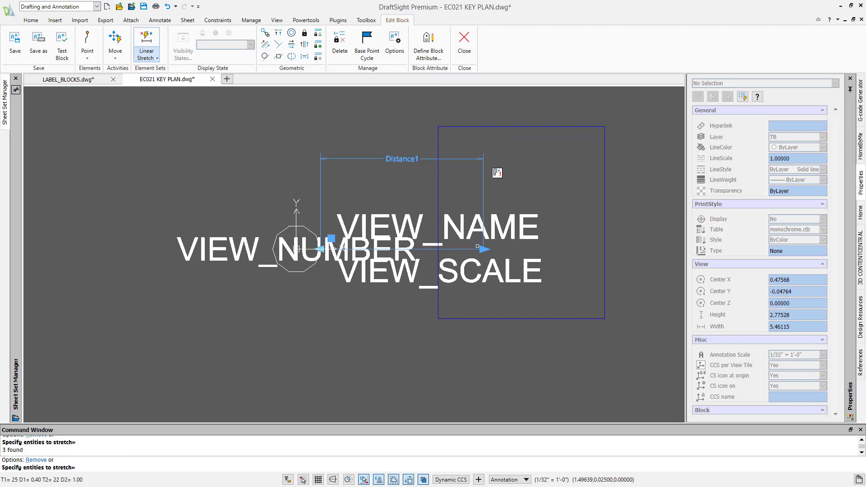
{"action": "key", "text": "Return"}
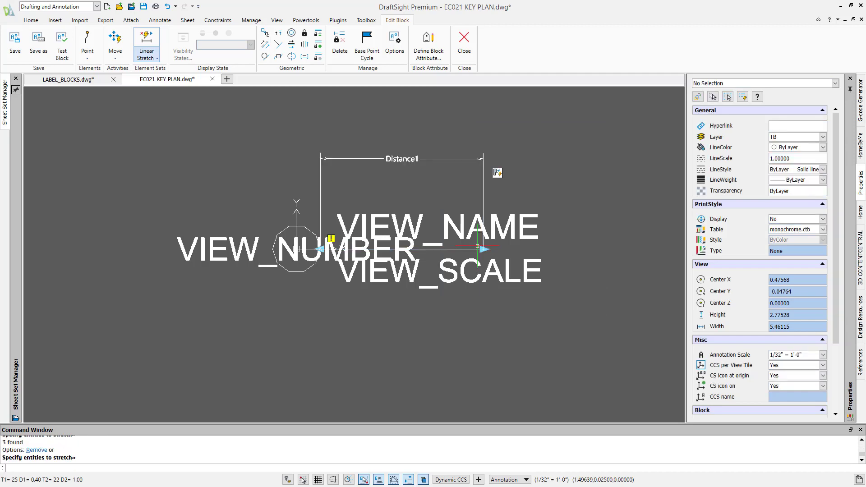
Test the VIEW TAG block by stretching its title line well past the scale text, and close the test window
{"action": "left_click", "coordinate": [69, 53]}
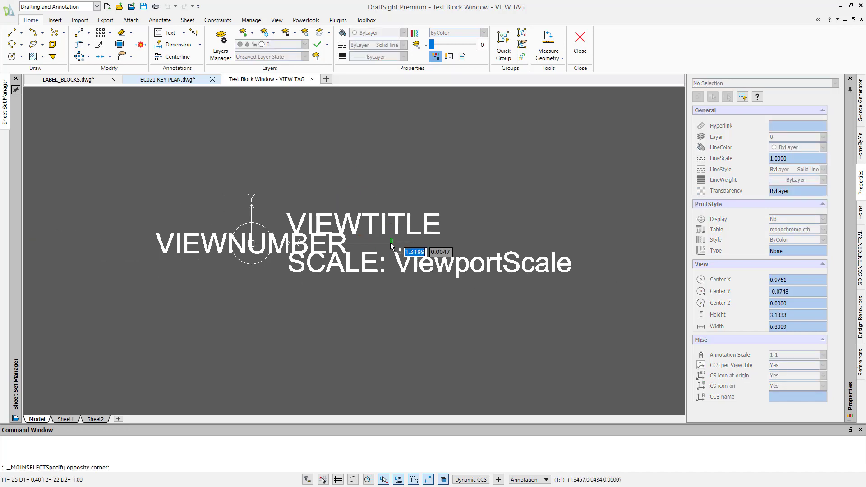
{"action": "left_click", "coordinate": [394, 239]}
{"action": "left_click", "coordinate": [388, 247]}
{"action": "middle_click_drag", "start_coordinate": [410, 269], "coordinate": [353, 302]}
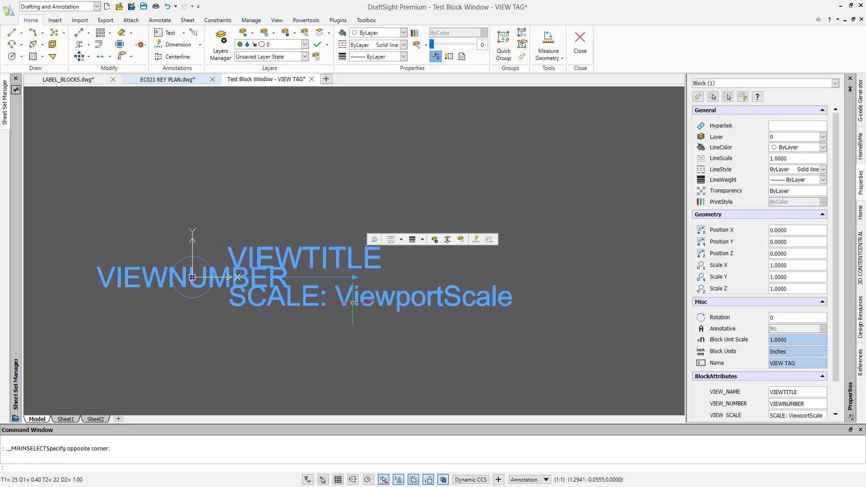
{"action": "left_click", "coordinate": [354, 278]}
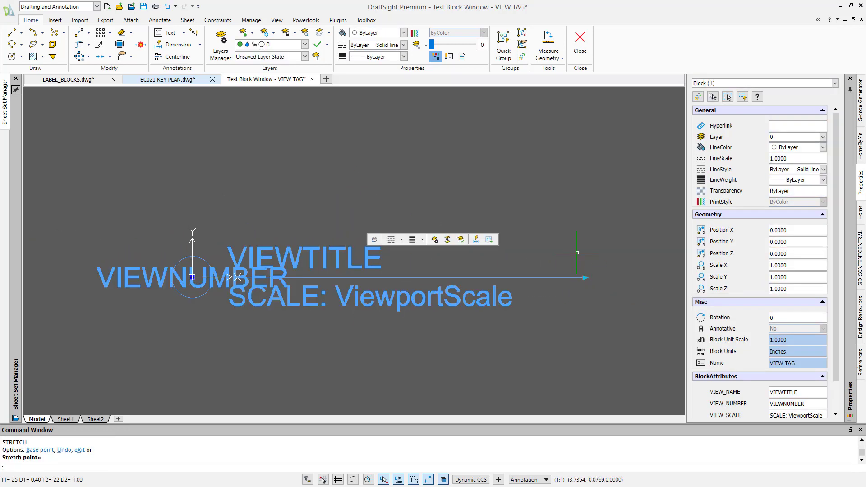
{"action": "key", "text": "Escape"}
{"action": "key", "text": "Escape"}
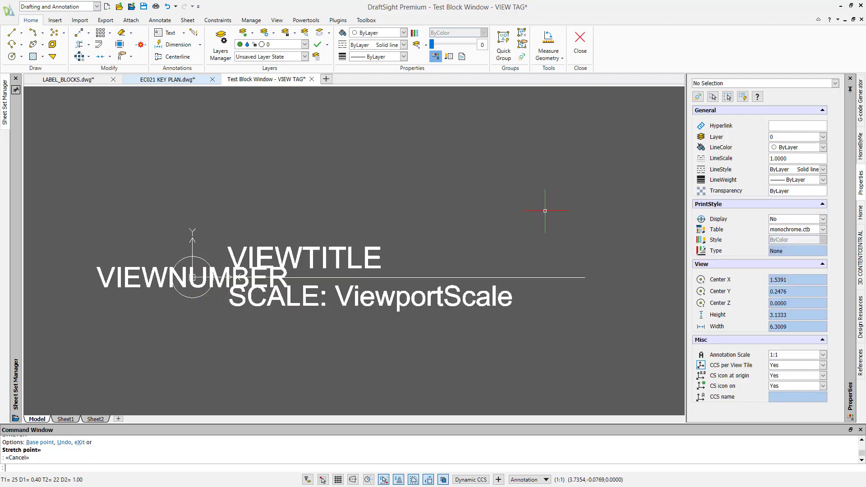
{"action": "left_click", "coordinate": [581, 51]}
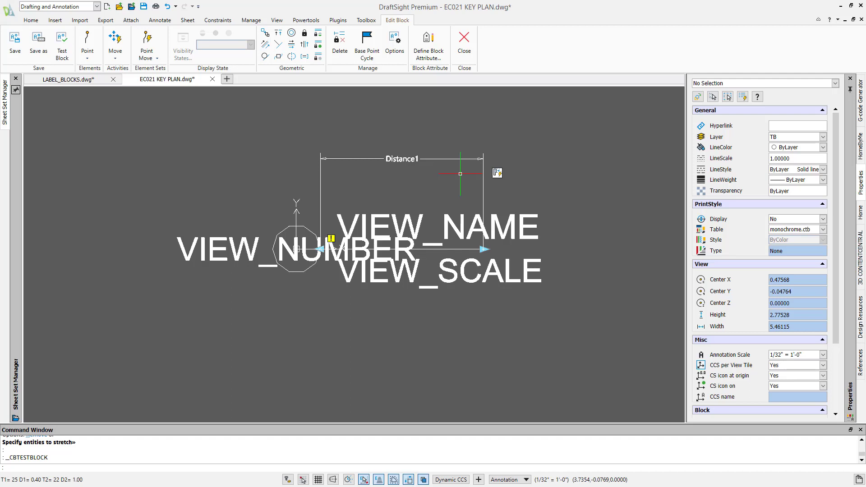
Close the block editor and save the changes to the VIEW TAG block
{"action": "left_click", "coordinate": [150, 58]}
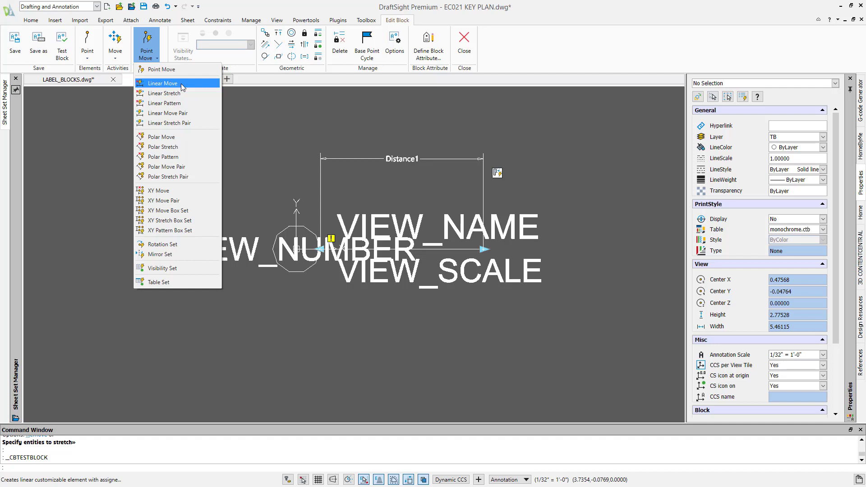
{"action": "left_click", "coordinate": [182, 85]}
{"action": "left_click", "coordinate": [464, 46]}
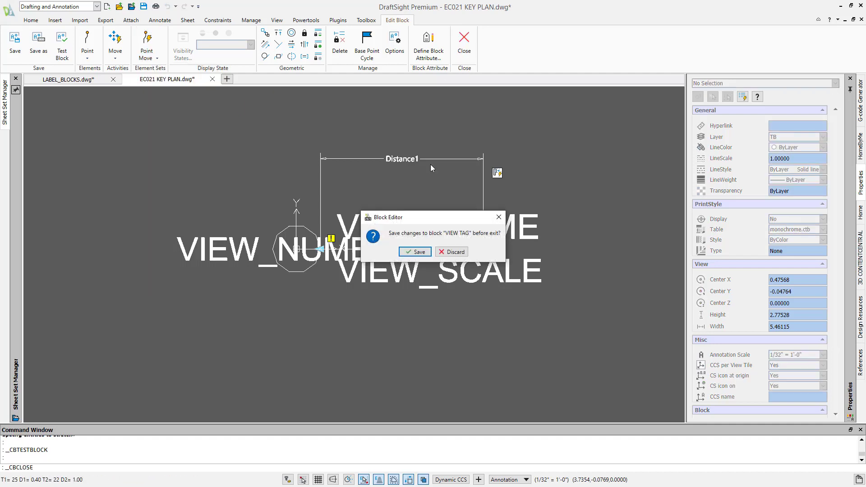
{"action": "left_click", "coordinate": [415, 251]}
Stretch the LV2_ENCLOSURE_KEY_PLAN view tag's line just past its title text and review the tag's attribute values
{"action": "left_click", "coordinate": [272, 207]}
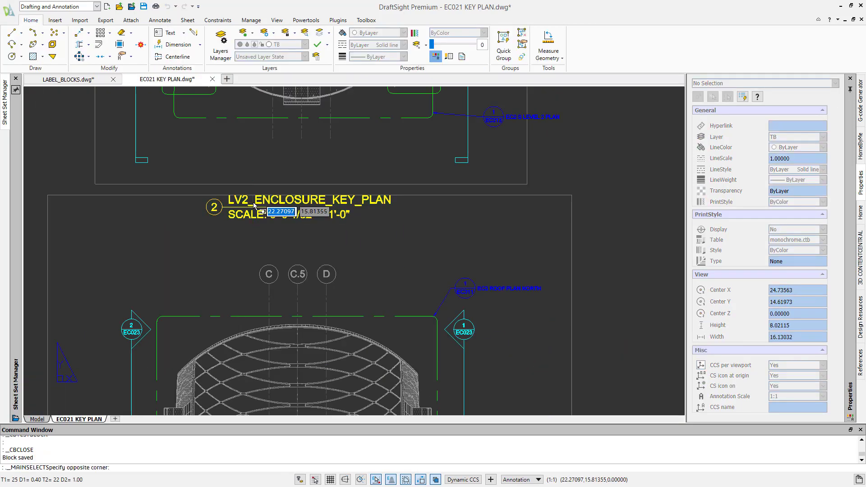
{"action": "left_click", "coordinate": [272, 206]}
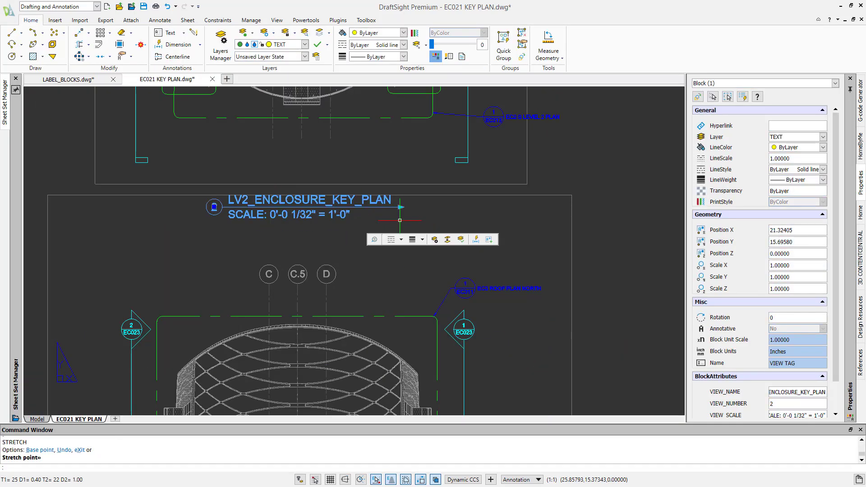
{"action": "key", "text": "Escape"}
{"action": "double_click", "coordinate": [321, 199]}
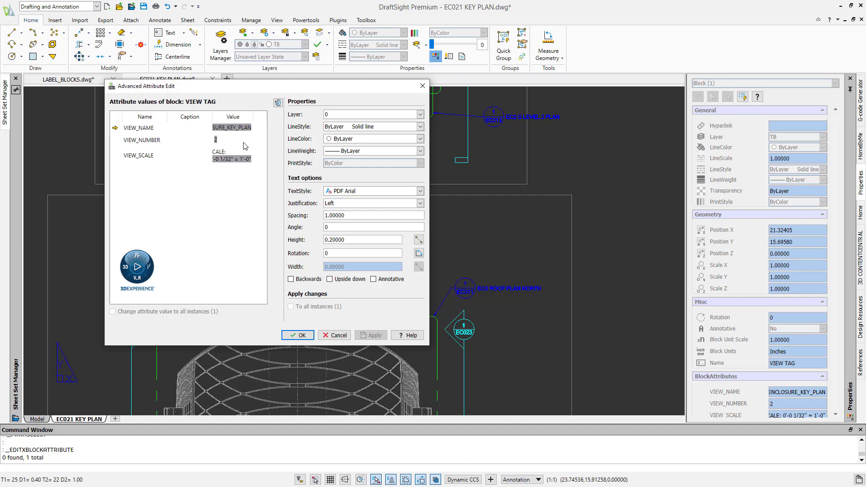
{"action": "left_click", "coordinate": [299, 336]}
Open the block of the EC5 NORTH CANOPY PLAN detail tag for editing
{"action": "scroll", "coordinate": [396, 190], "scroll_direction": "down", "scroll_amount": 3}
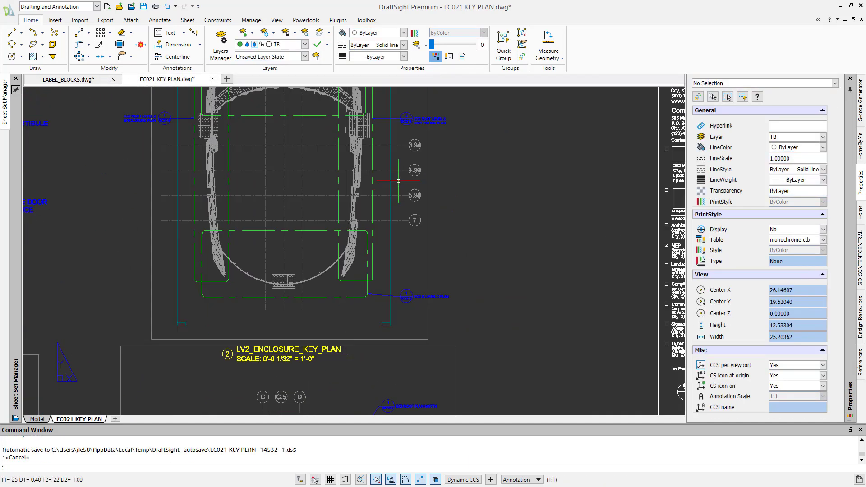
{"action": "middle_click_drag", "start_coordinate": [396, 189], "coordinate": [347, 349]}
{"action": "scroll", "coordinate": [363, 228], "scroll_direction": "up", "scroll_amount": 3}
{"action": "left_click", "coordinate": [340, 179]}
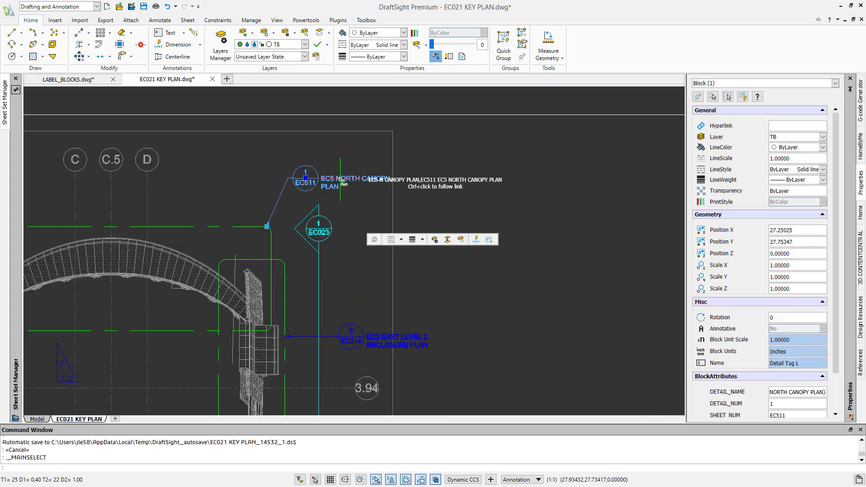
{"action": "right_click", "coordinate": [344, 182]}
{"action": "left_click", "coordinate": [384, 297]}
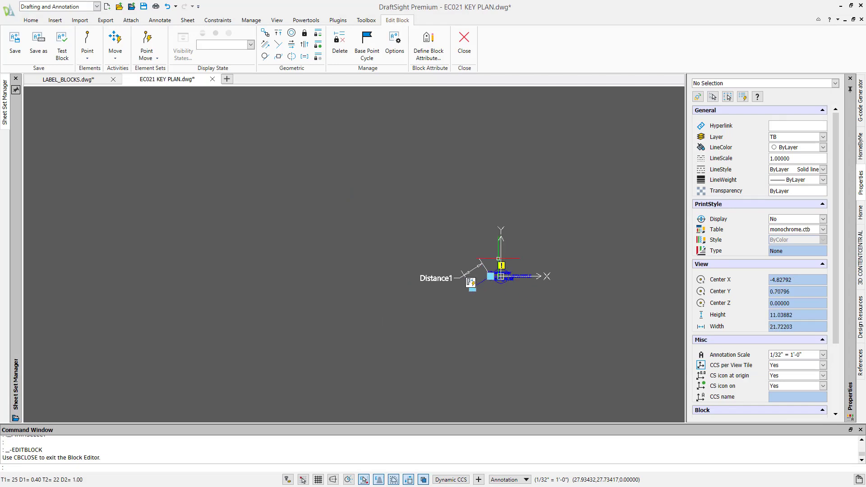
{"action": "middle_click_drag", "start_coordinate": [516, 306], "coordinate": [376, 247]}
{"action": "scroll", "coordinate": [382, 259], "scroll_direction": "up", "scroll_amount": 1}
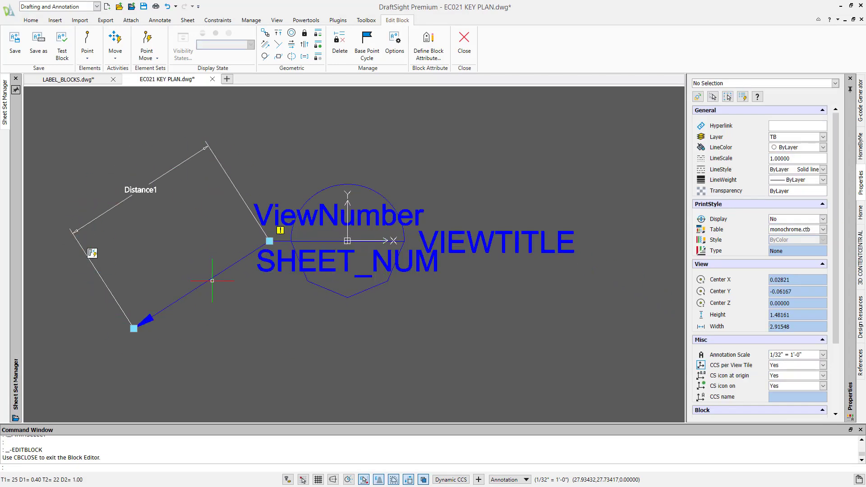
Test the Detail Tag L block by swinging and stretching its leader arrow to several positions, and close the test window
{"action": "left_click", "coordinate": [67, 45]}
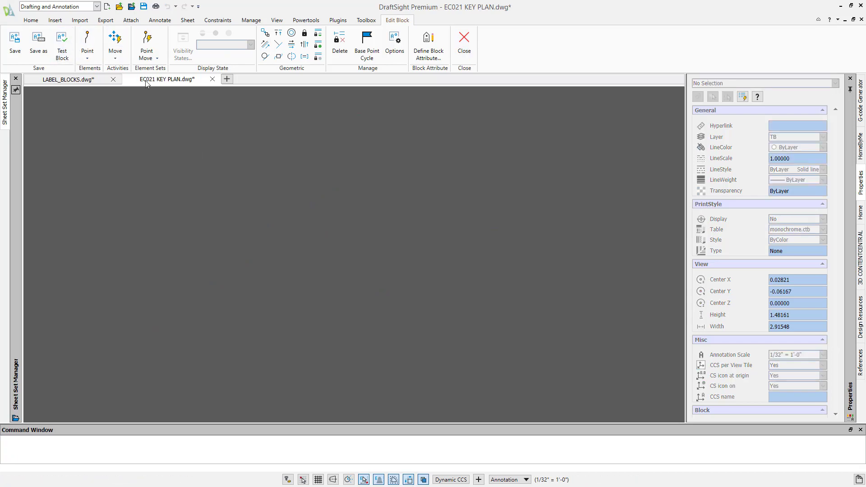
{"action": "left_click_drag", "start_coordinate": [475, 294], "coordinate": [460, 273]}
{"action": "scroll", "coordinate": [460, 275], "scroll_direction": "down", "scroll_amount": 4}
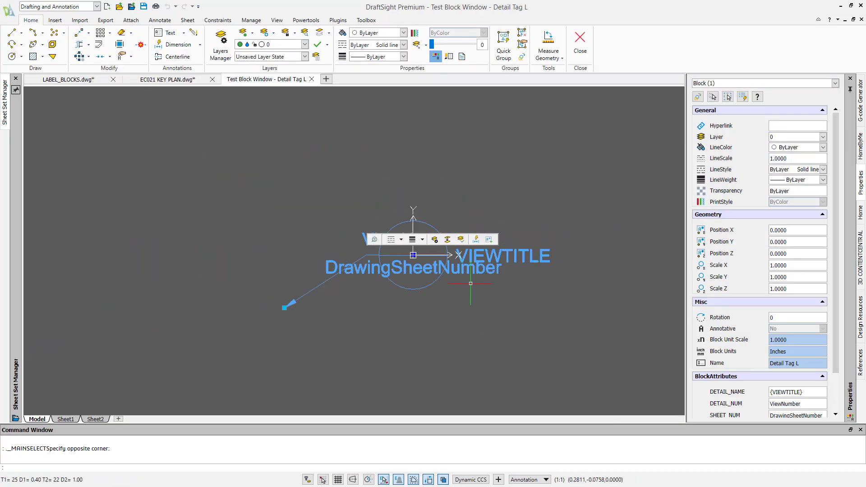
{"action": "middle_click_drag", "start_coordinate": [470, 283], "coordinate": [379, 280]}
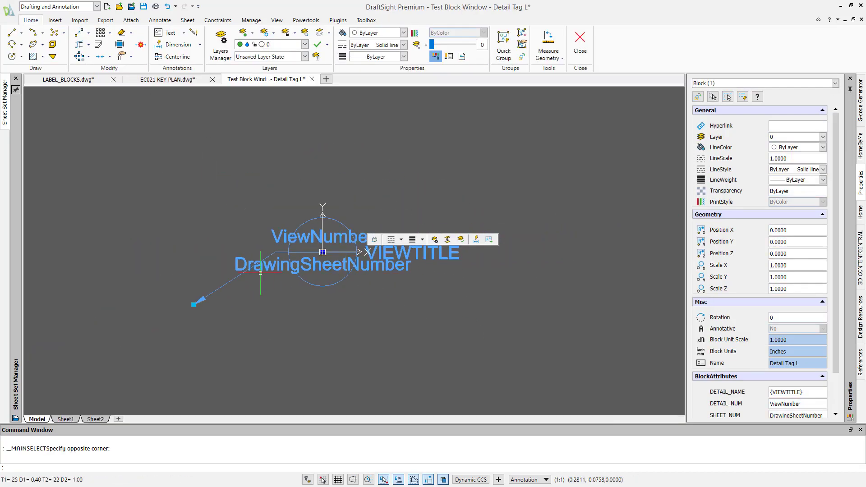
{"action": "left_click", "coordinate": [194, 304]}
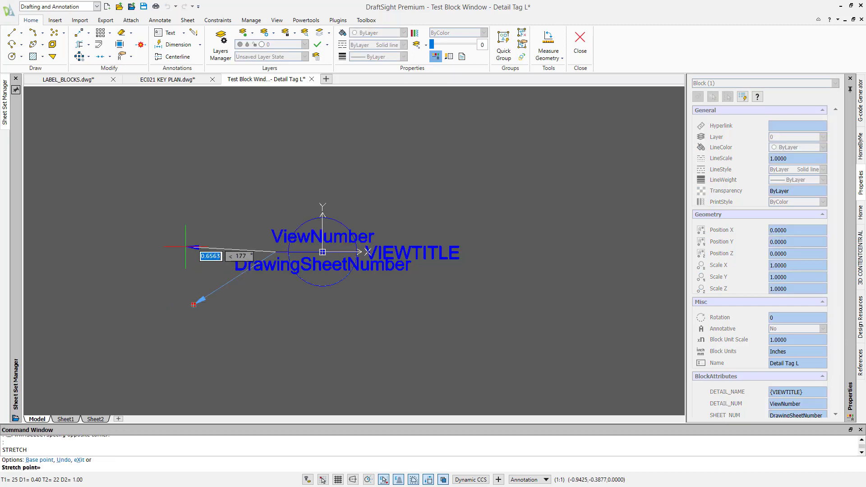
{"action": "left_click", "coordinate": [163, 172]}
{"action": "left_click", "coordinate": [164, 172]}
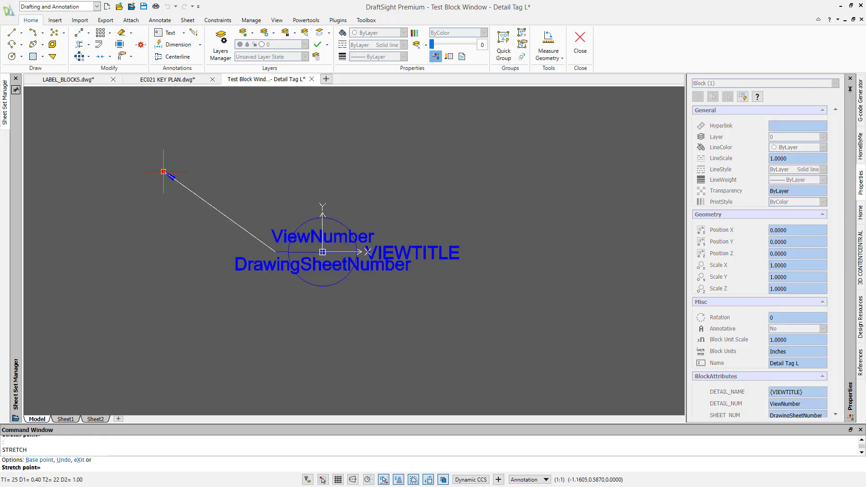
{"action": "left_click", "coordinate": [86, 276]}
{"action": "left_click", "coordinate": [87, 275]}
{"action": "left_click", "coordinate": [135, 198]}
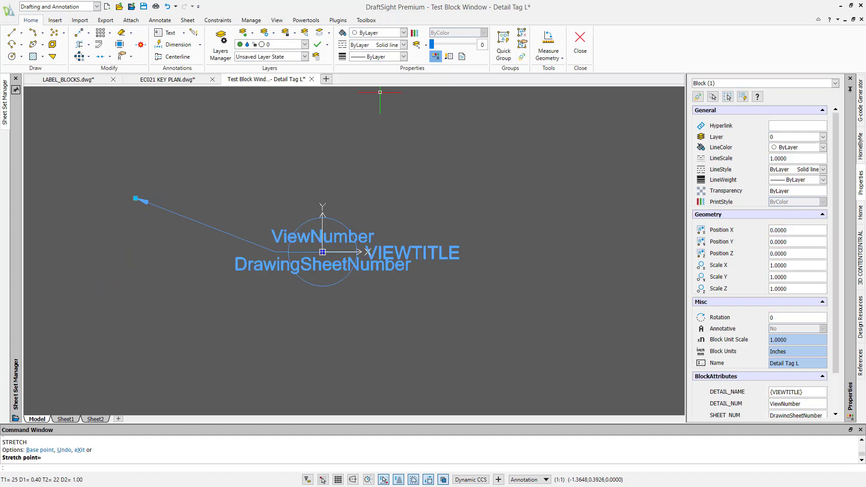
{"action": "left_click", "coordinate": [581, 46]}
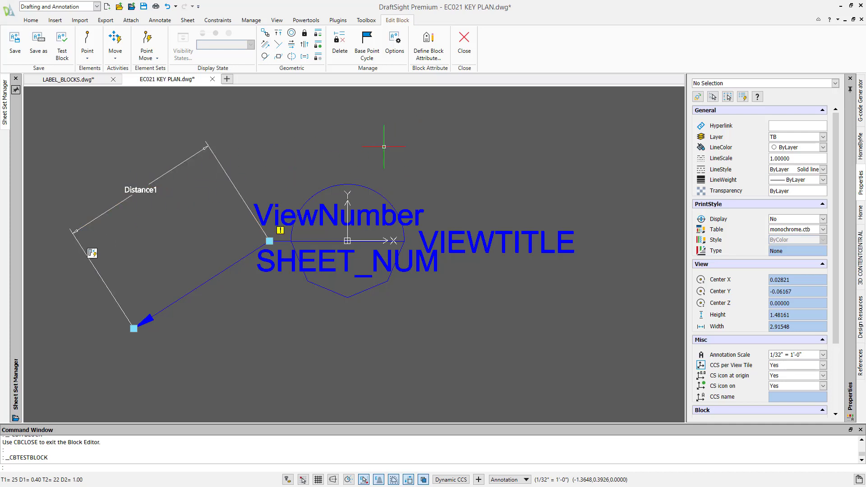
Delete the Distance1 polar element from the detail tag's leader
{"action": "left_click", "coordinate": [154, 59]}
{"action": "key", "text": "Escape"}
{"action": "key", "text": "Escape"}
{"action": "left_click", "coordinate": [242, 138]}
{"action": "left_click", "coordinate": [173, 160]}
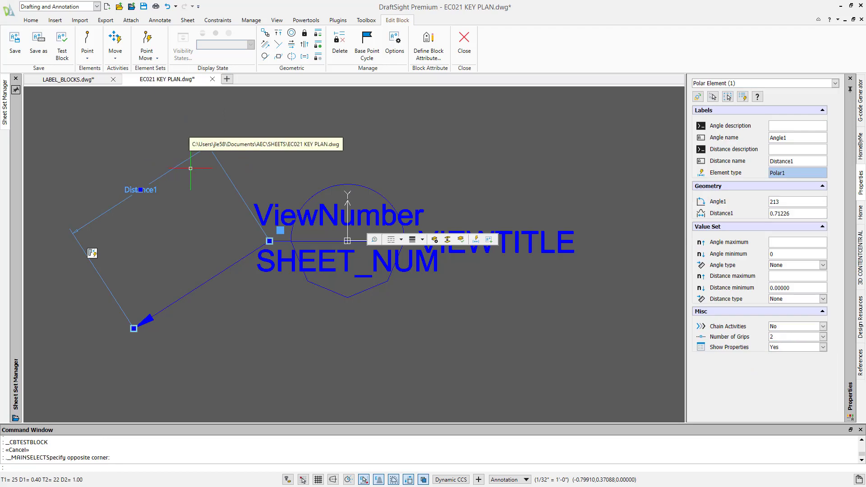
{"action": "key", "text": "Delete"}
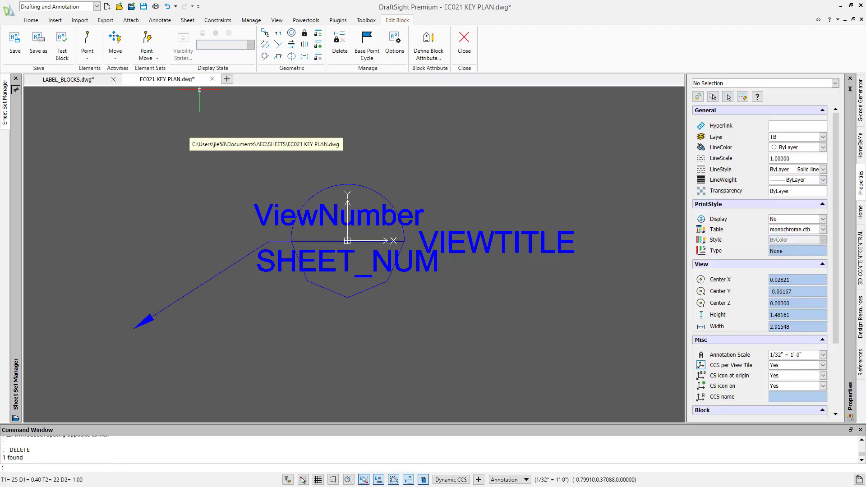
Add a Polar Stretch element set from the leader's bend to its arrow tip, with the label above the leader
{"action": "left_click", "coordinate": [153, 59]}
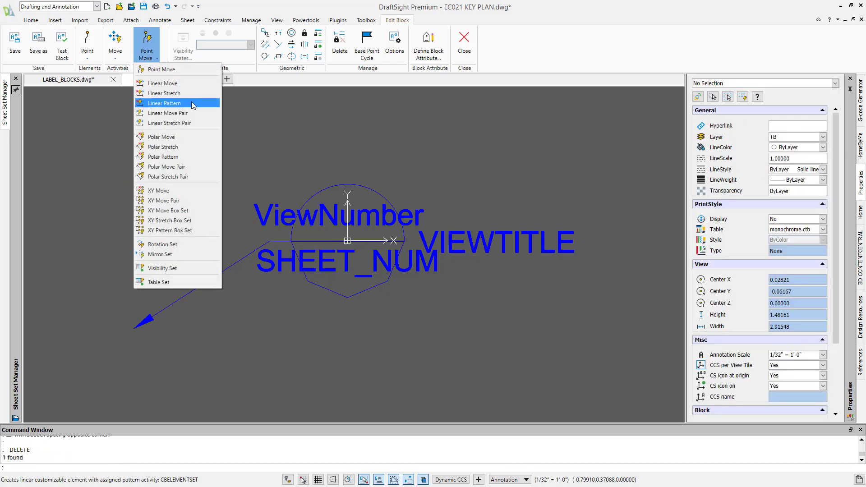
{"action": "left_click", "coordinate": [169, 147]}
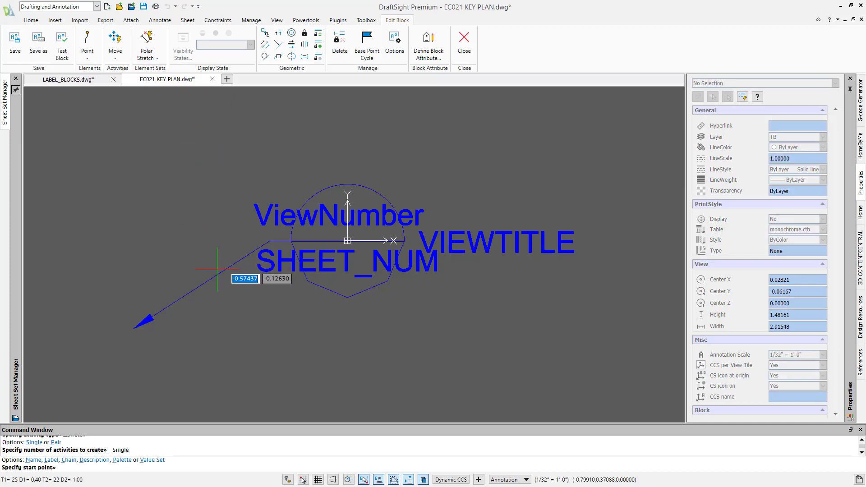
{"action": "left_click", "coordinate": [269, 241]}
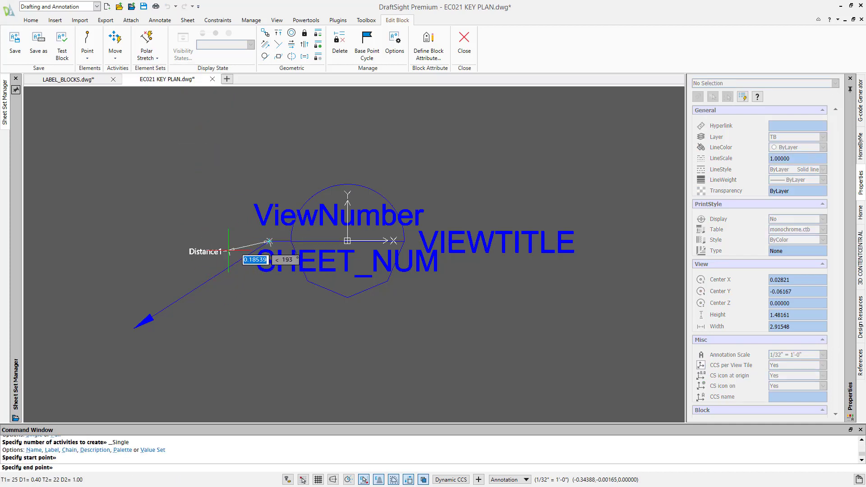
{"action": "left_click", "coordinate": [134, 328]}
{"action": "left_click", "coordinate": [123, 218]}
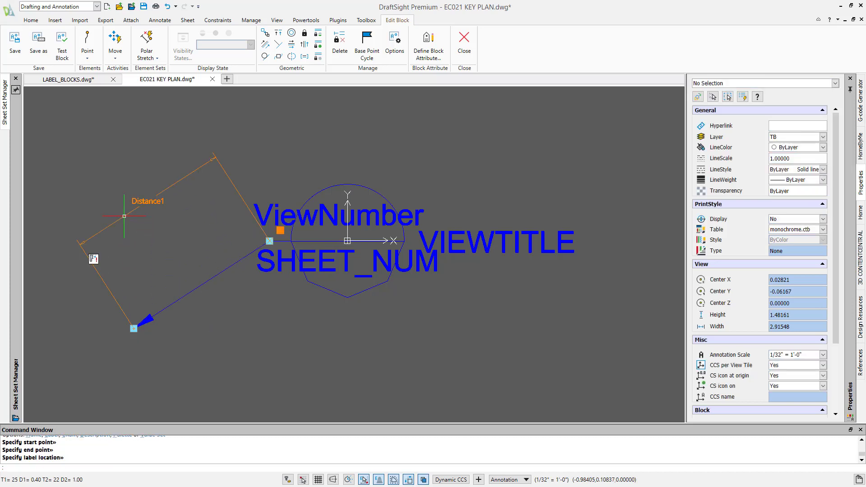
Assign a new selection set to the leader's Stretch activity, framing the arrow end and picking the leader and arrowhead as entities
{"action": "right_click", "coordinate": [92, 258]}
{"action": "mouse_move", "coordinate": [164, 277]}
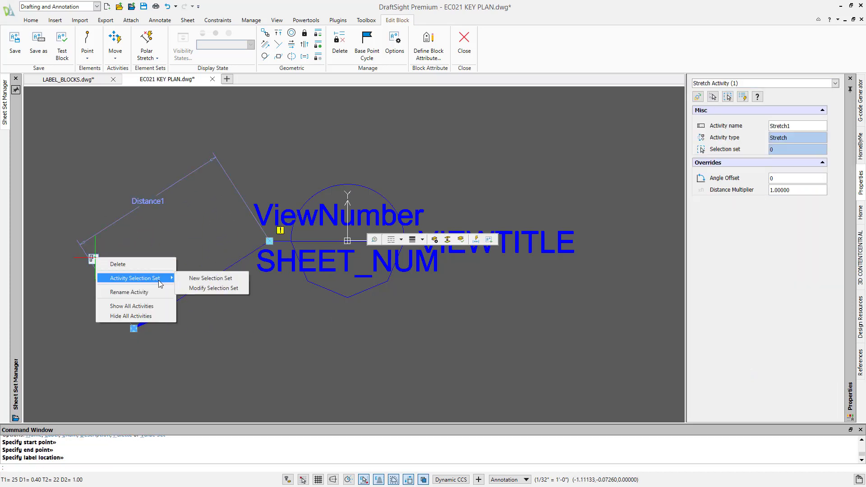
{"action": "left_click", "coordinate": [208, 278]}
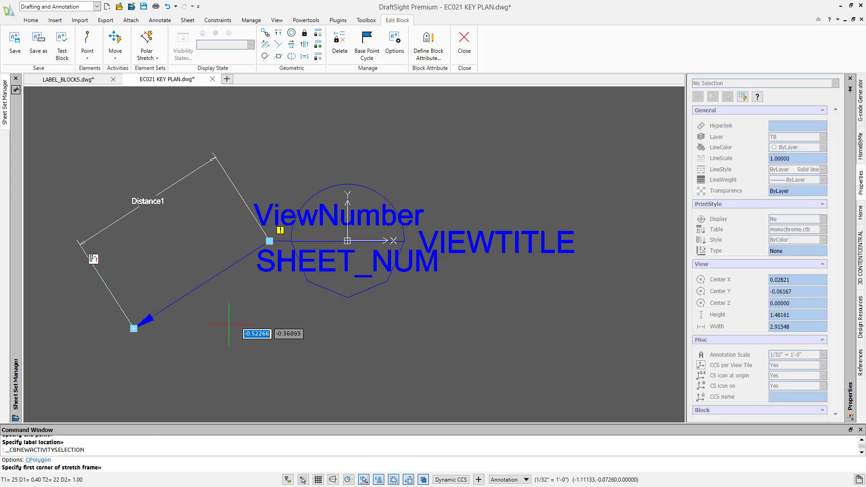
{"action": "scroll", "coordinate": [228, 324], "scroll_direction": "down", "scroll_amount": 1}
{"action": "middle_click_drag", "start_coordinate": [229, 324], "coordinate": [231, 274]}
{"action": "left_click", "coordinate": [231, 354]}
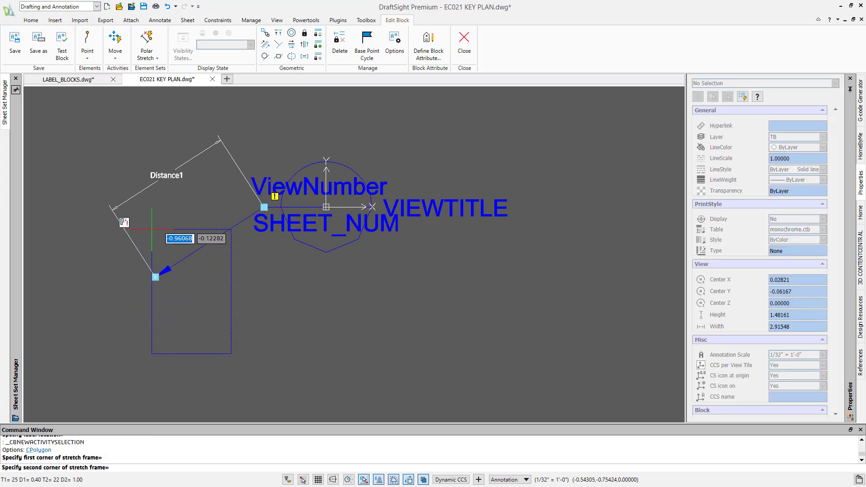
{"action": "left_click", "coordinate": [73, 150]}
{"action": "left_click", "coordinate": [201, 309]}
{"action": "left_click", "coordinate": [107, 209]}
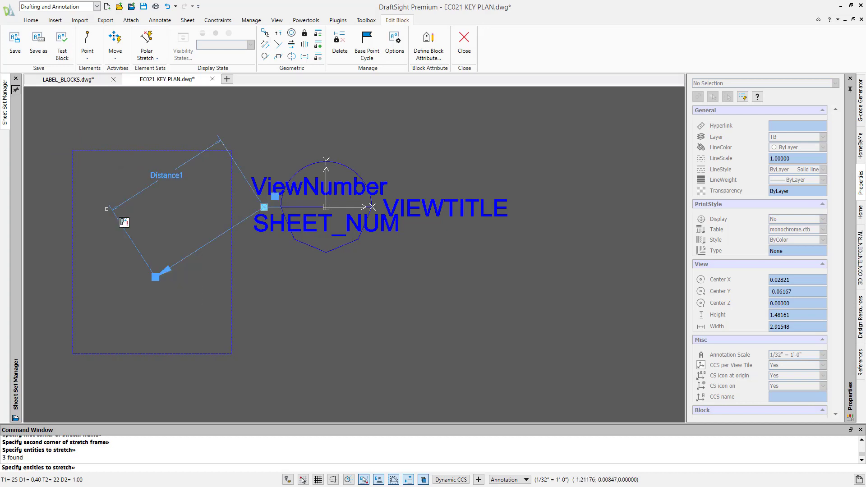
{"action": "key", "text": "Escape"}
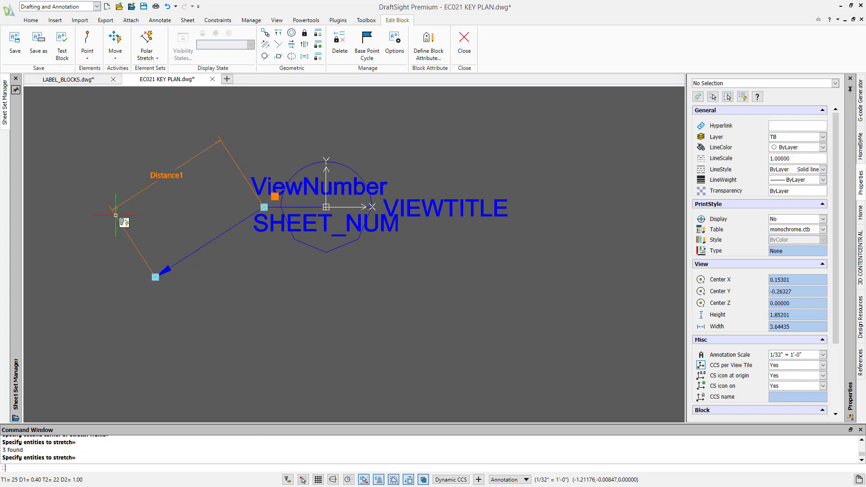
Test the Detail Tag L block by stretching and swinging its leader arrow to several positions, and close the test window
{"action": "left_click", "coordinate": [62, 53]}
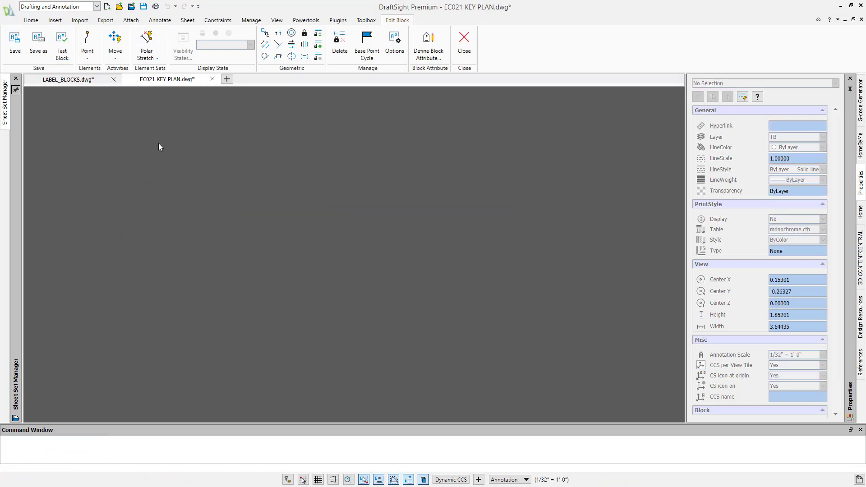
{"action": "left_click", "coordinate": [326, 304]}
{"action": "scroll", "coordinate": [279, 303], "scroll_direction": "down", "scroll_amount": 3}
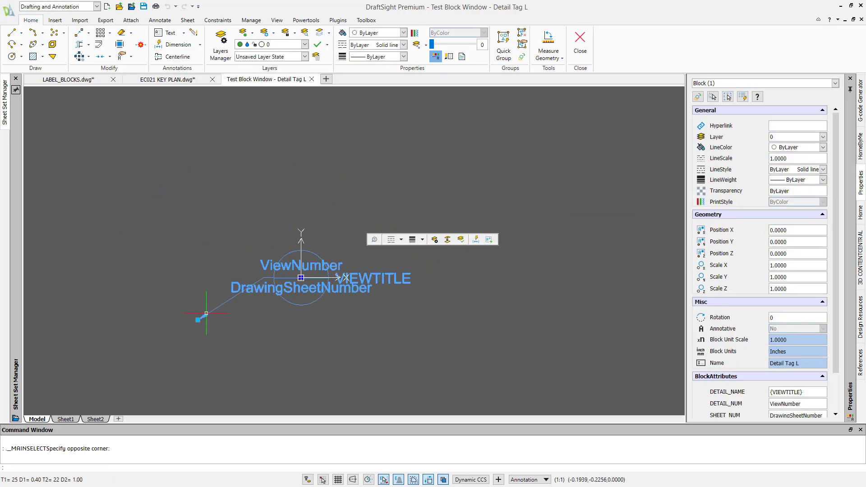
{"action": "left_click", "coordinate": [199, 319]}
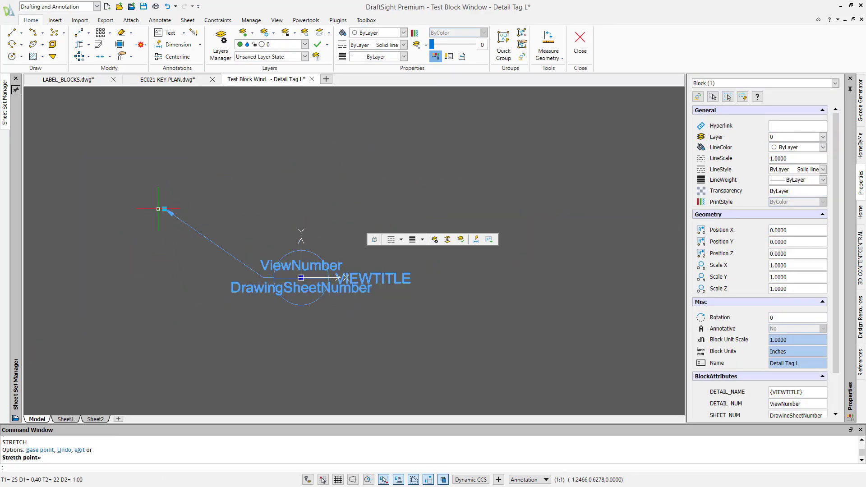
{"action": "left_click", "coordinate": [216, 310]}
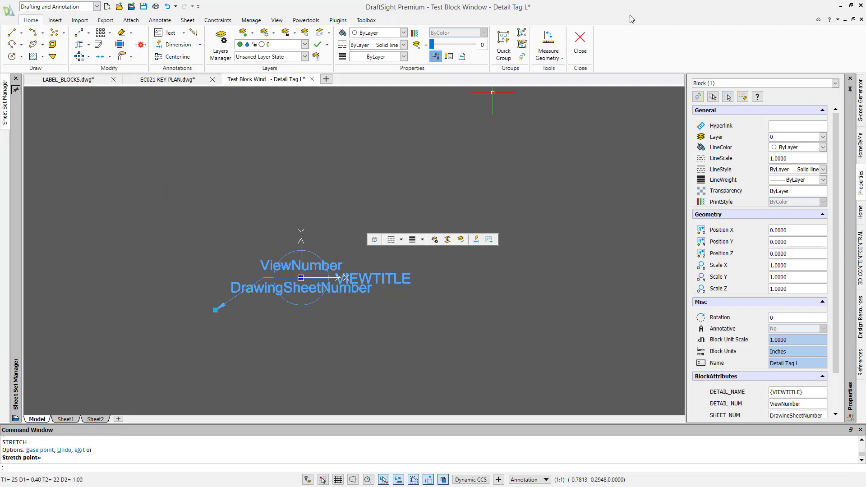
{"action": "double_click", "coordinate": [351, 281]}
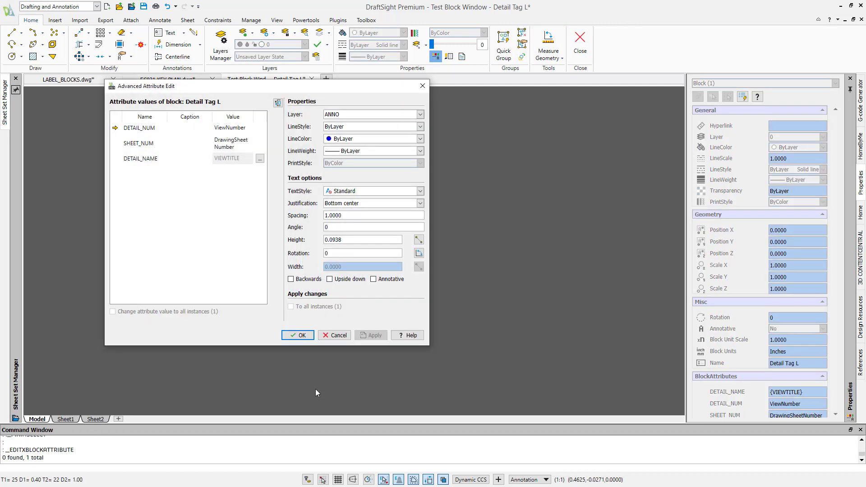
{"action": "left_click", "coordinate": [298, 335]}
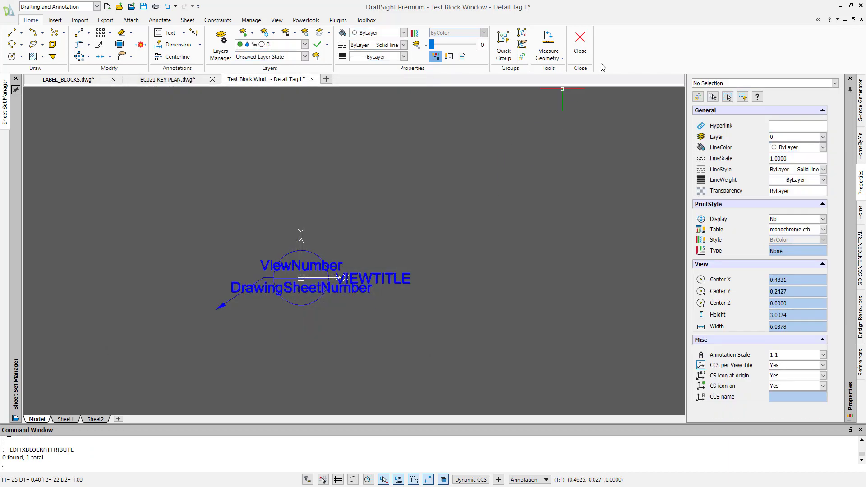
{"action": "left_click", "coordinate": [584, 53]}
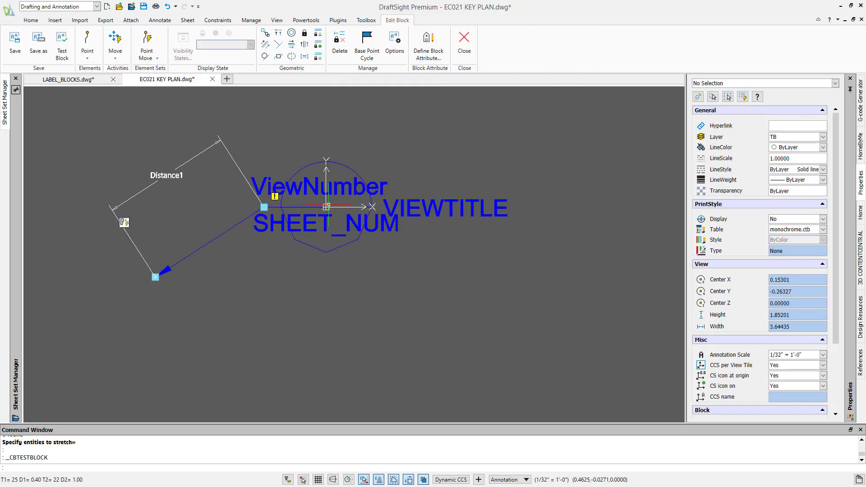
Save and close the detail tag block, and stretch the EC5 NORTH CANOPY PLAN tag's arrow to the dashed canopy boundary's corner
{"action": "left_click", "coordinate": [464, 43]}
{"action": "left_click", "coordinate": [409, 253]}
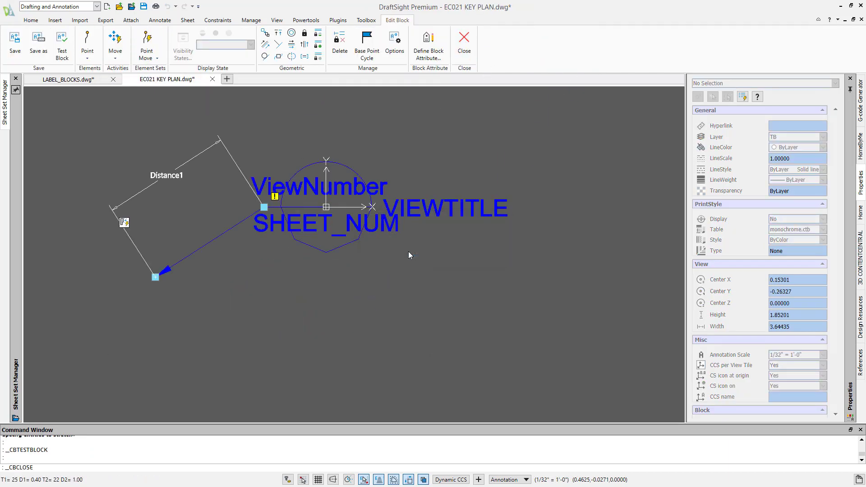
{"action": "double_click", "coordinate": [336, 183]}
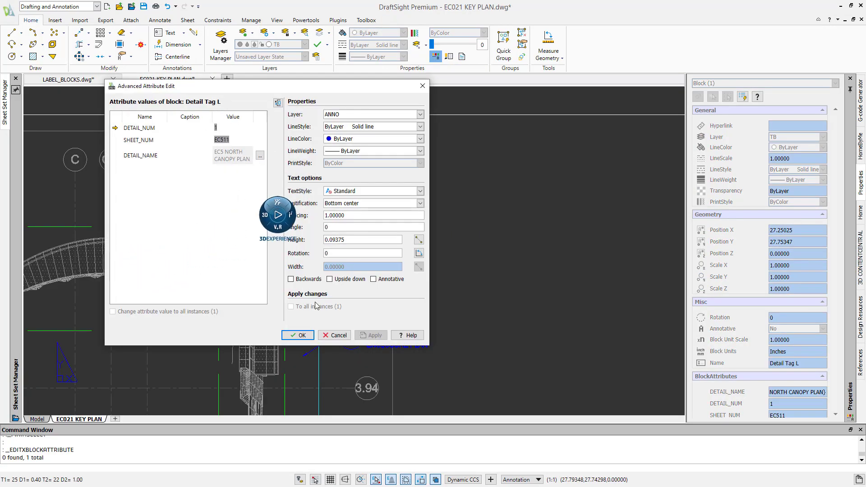
{"action": "key", "text": "Escape"}
{"action": "left_click", "coordinate": [329, 190]}
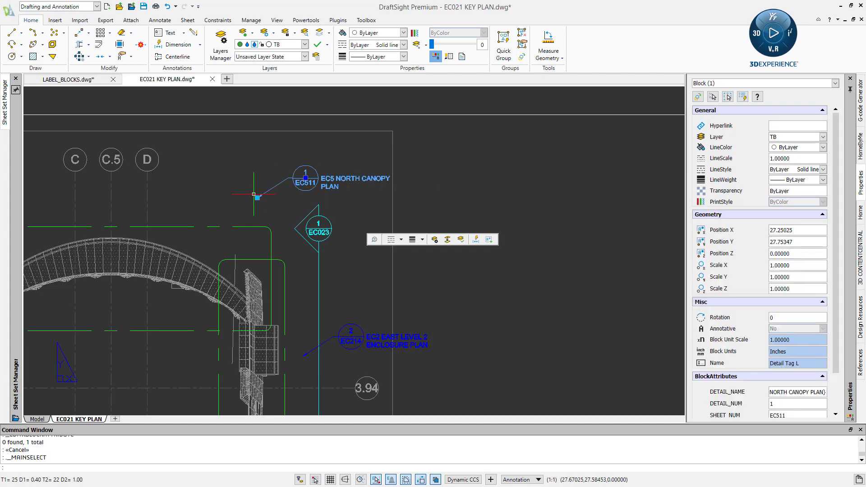
{"action": "left_click", "coordinate": [258, 197]}
{"action": "key", "text": "Escape"}
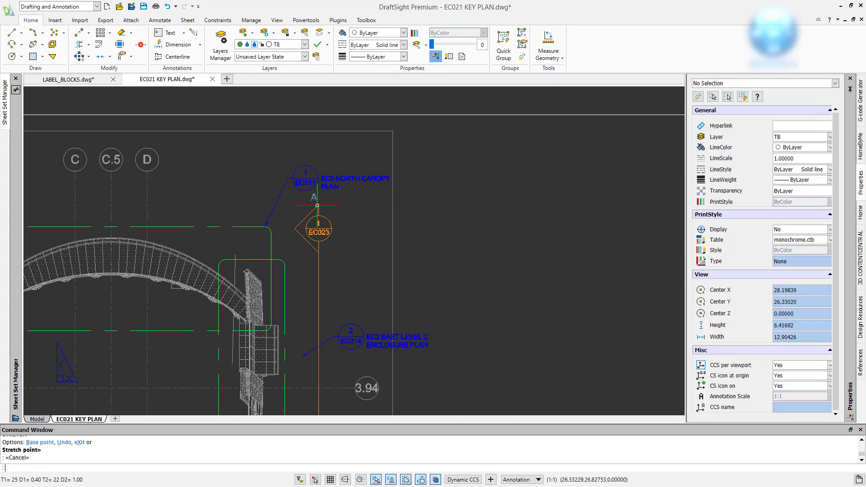
Shorten the section line of the 1/EC023 section callout, and stretch it back down past the enclosure plan
{"action": "scroll", "coordinate": [475, 226], "scroll_direction": "down", "scroll_amount": 4}
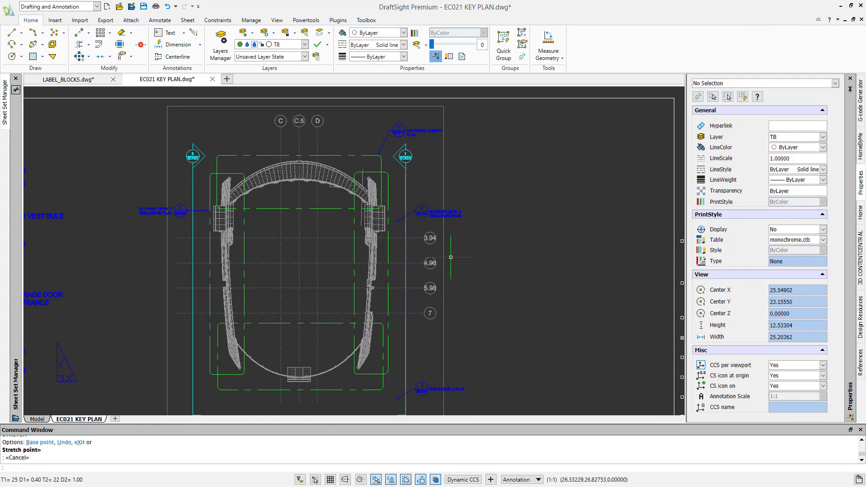
{"action": "key", "text": "Escape"}
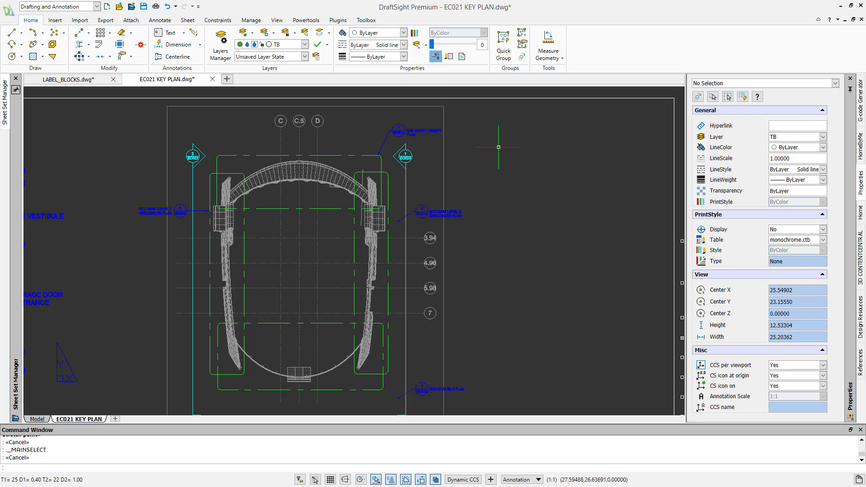
{"action": "left_click", "coordinate": [404, 158]}
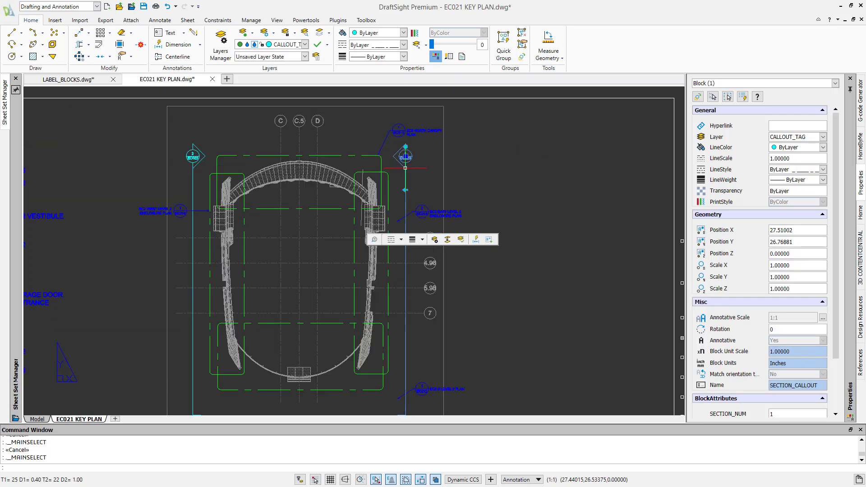
{"action": "middle_click_drag", "start_coordinate": [440, 285], "coordinate": [426, 256]}
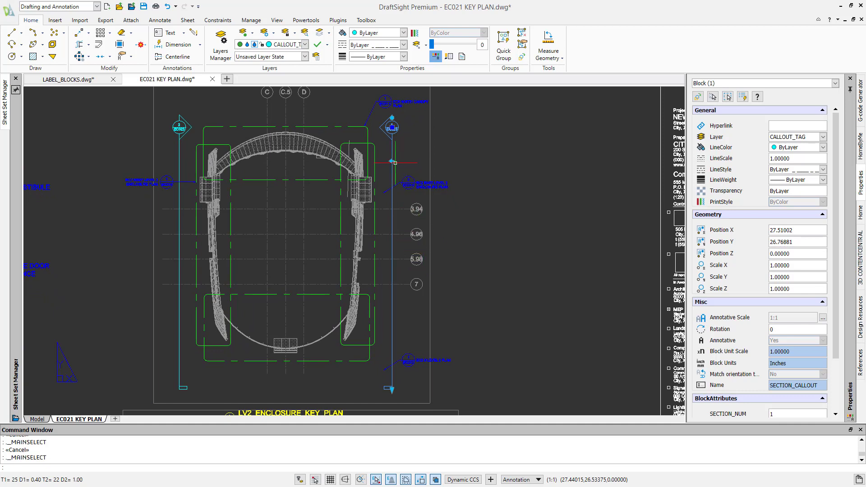
{"action": "mouse_move", "coordinate": [397, 335]}
{"action": "middle_mouse_down"}
{"action": "mouse_move", "coordinate": [390, 211]}
{"action": "mouse_move", "coordinate": [387, 358]}
{"action": "middle_mouse_up"}
{"action": "left_click", "coordinate": [384, 265]}
{"action": "left_click", "coordinate": [395, 180]}
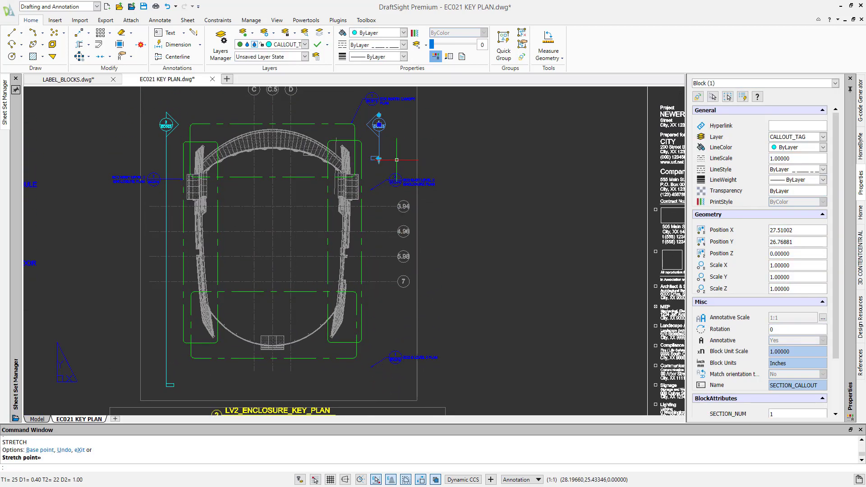
{"action": "scroll", "coordinate": [379, 163], "scroll_direction": "up", "scroll_amount": 5}
{"action": "left_click", "coordinate": [373, 144]}
{"action": "scroll", "coordinate": [386, 177], "scroll_direction": "down", "scroll_amount": 7}
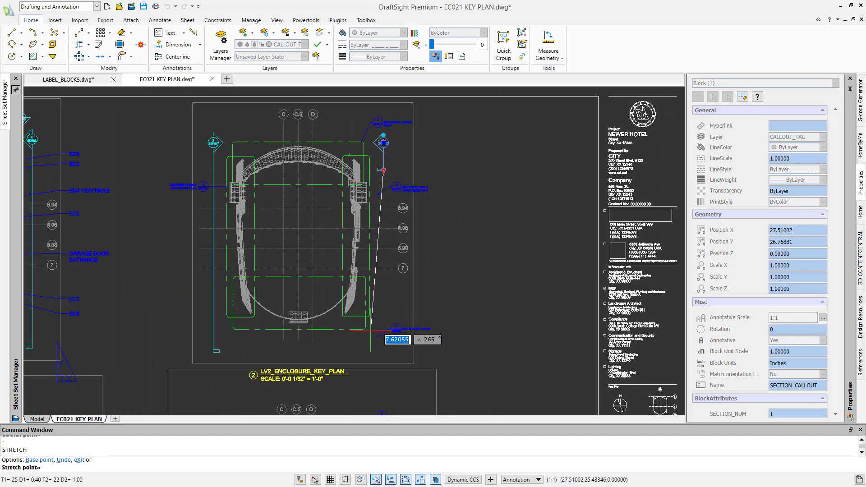
{"action": "left_click", "coordinate": [371, 331]}
{"action": "scroll", "coordinate": [382, 172], "scroll_direction": "up", "scroll_amount": 4}
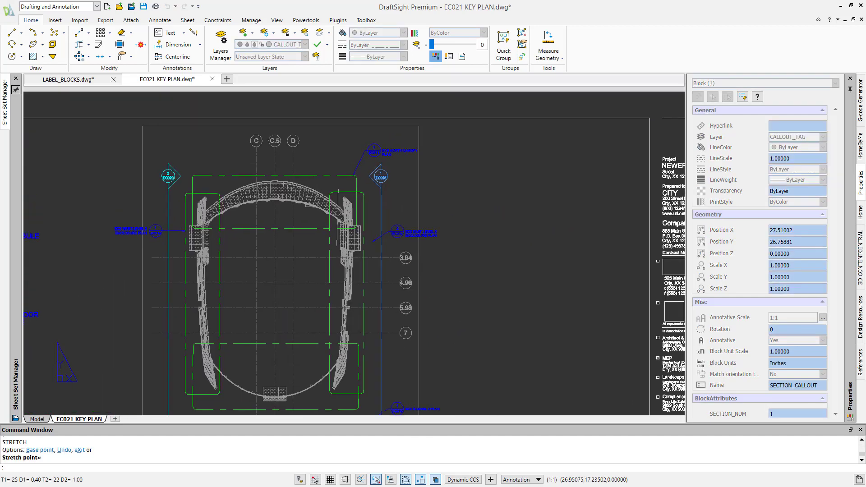
{"action": "key", "text": "Escape"}
Rotate the 1/EC023 section callout about its bubble through several angles and return it to upright
{"action": "left_click", "coordinate": [379, 158]}
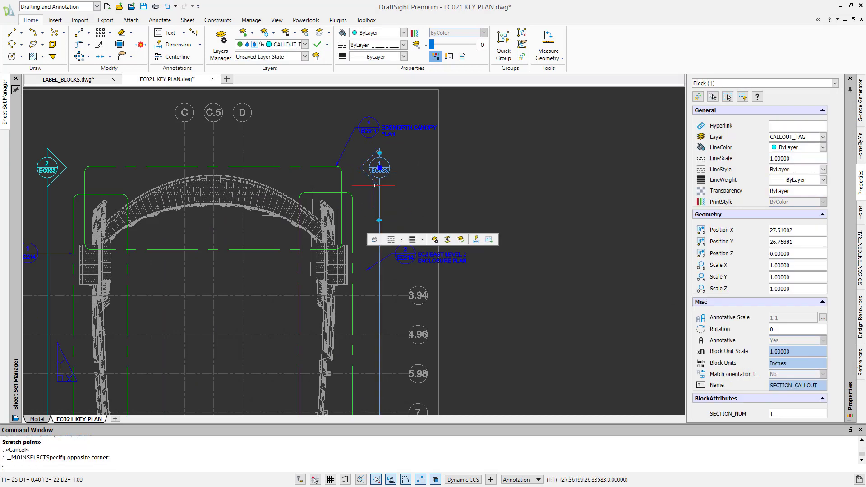
{"action": "left_click", "coordinate": [378, 158]}
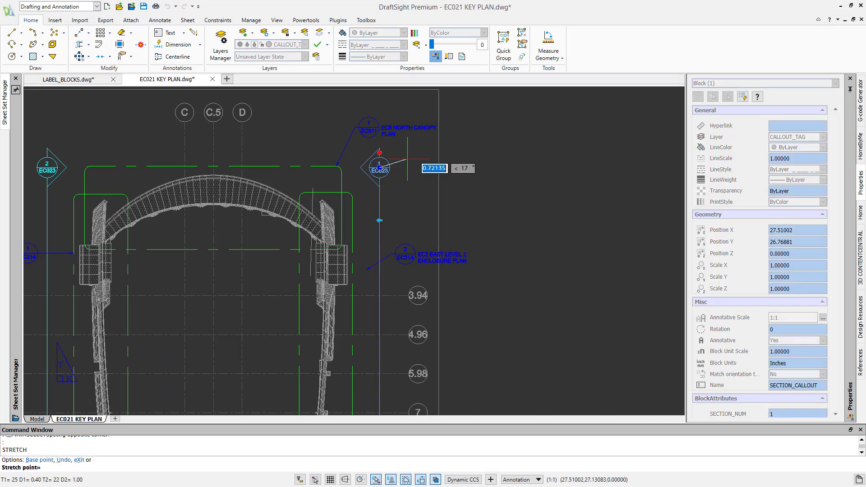
{"action": "scroll", "coordinate": [407, 158], "scroll_direction": "down", "scroll_amount": 3}
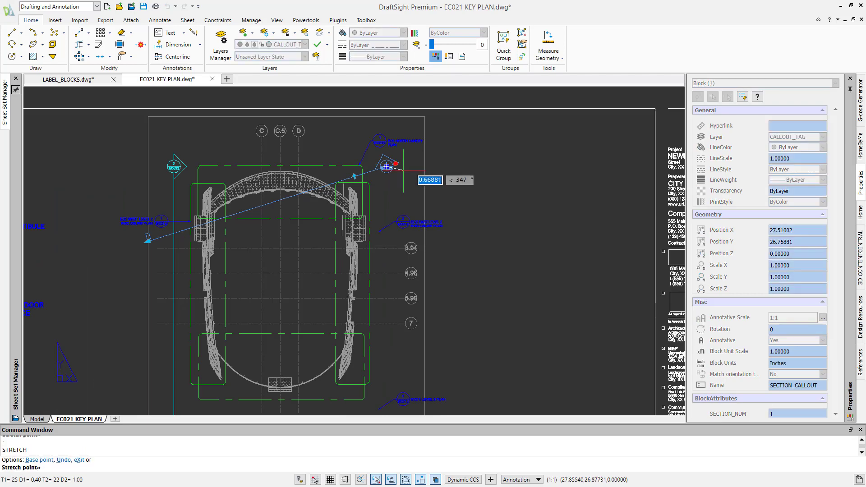
{"action": "key", "text": "Escape"}
{"action": "scroll", "coordinate": [394, 170], "scroll_direction": "up", "scroll_amount": 6}
{"action": "key", "text": "Escape"}
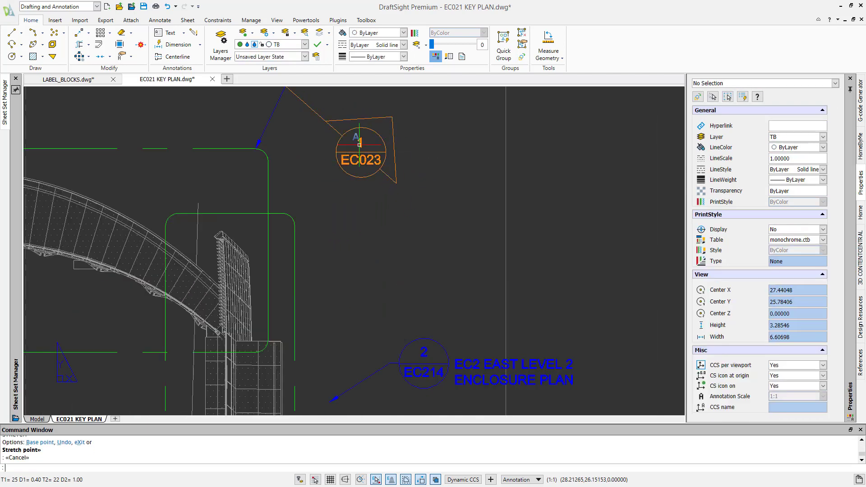
{"action": "scroll", "coordinate": [392, 171], "scroll_direction": "down", "scroll_amount": 1}
{"action": "left_click", "coordinate": [389, 175]}
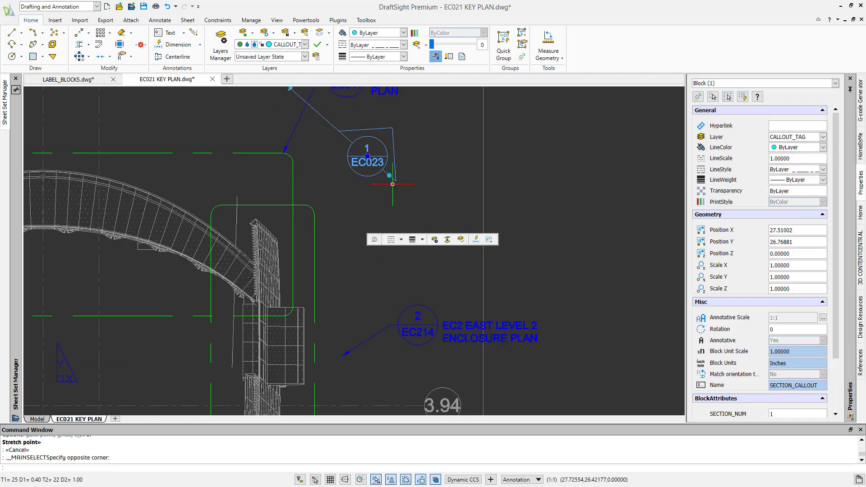
{"action": "left_click", "coordinate": [389, 175]}
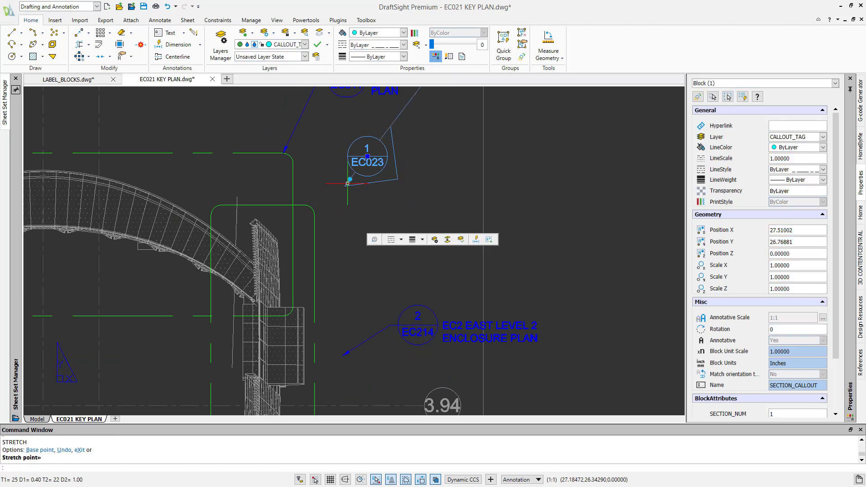
{"action": "key", "text": "Escape"}
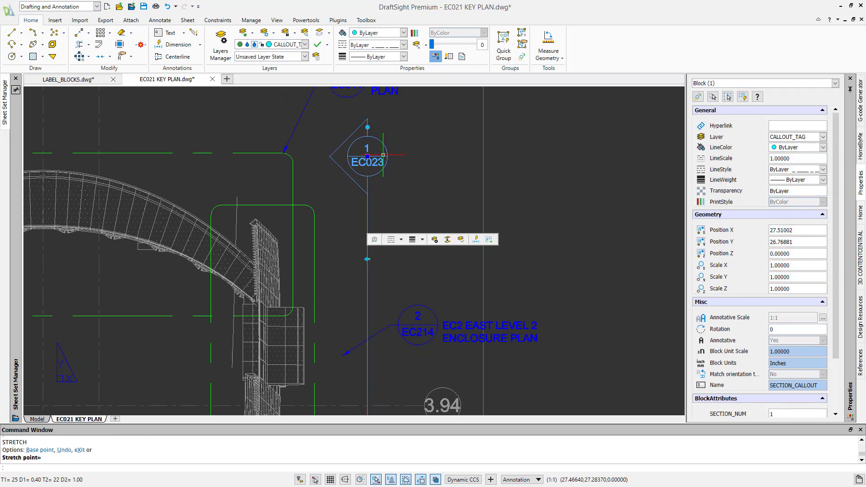
{"action": "key", "text": "Escape"}
Flip the 1/EC023 section callout across its section line so that its pointer faces away from the plan
{"action": "left_click", "coordinate": [359, 179]}
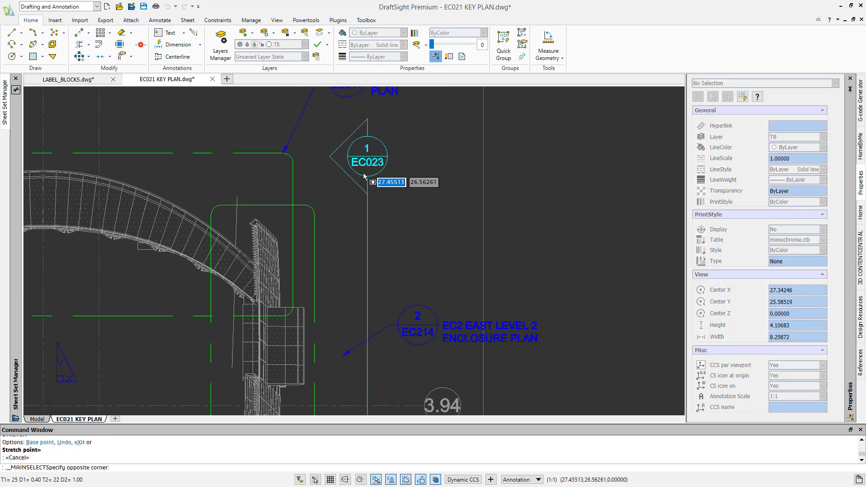
{"action": "left_click", "coordinate": [346, 194]}
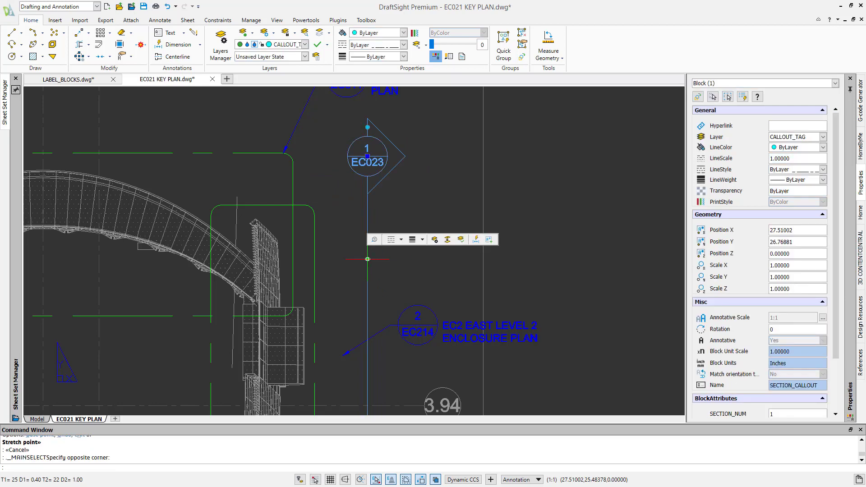
{"action": "middle_click_drag", "start_coordinate": [348, 240], "coordinate": [319, 202]}
{"action": "scroll", "coordinate": [300, 128], "scroll_direction": "down", "scroll_amount": 5}
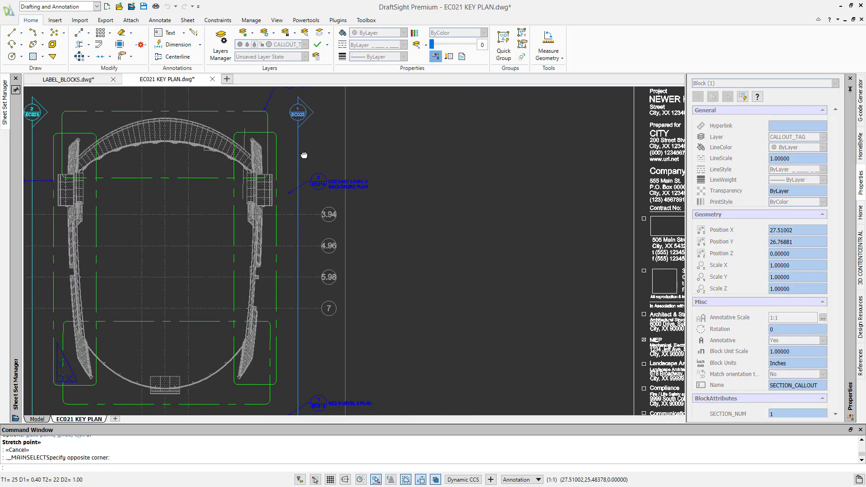
{"action": "scroll", "coordinate": [300, 122], "scroll_direction": "up", "scroll_amount": 5}
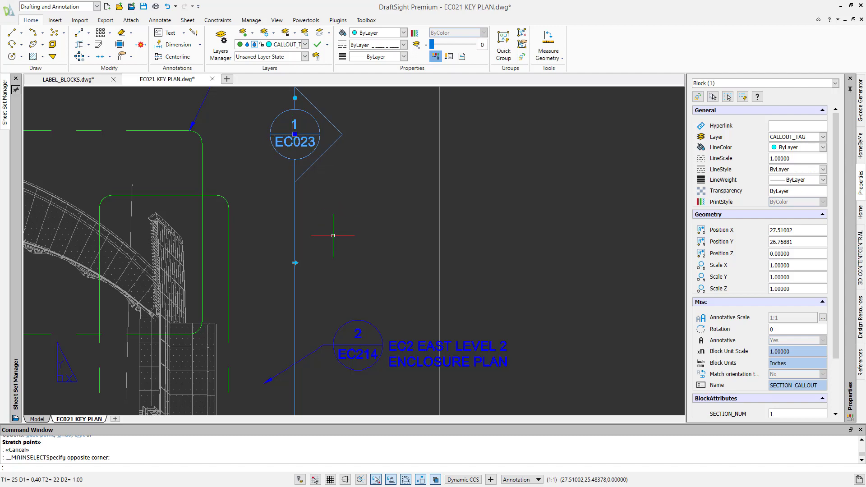
Open the SECTION_CALLOUT block of the 1/EC023 callout for editing
{"action": "left_click", "coordinate": [295, 262]}
{"action": "right_click", "coordinate": [295, 263]}
{"action": "left_click", "coordinate": [334, 300]}
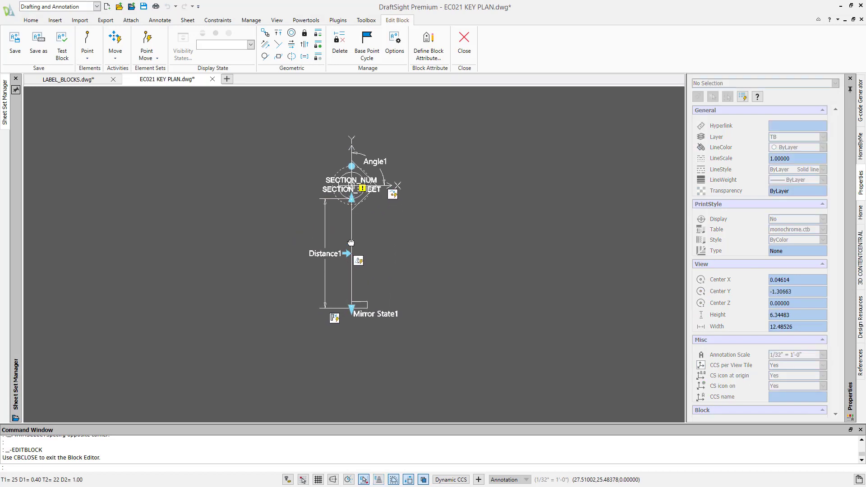
{"action": "scroll", "coordinate": [351, 241], "scroll_direction": "up", "scroll_amount": 2}
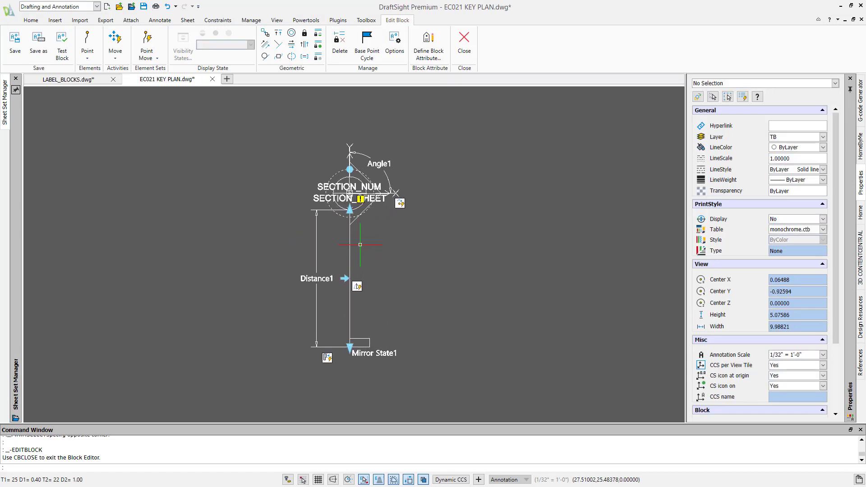
{"action": "scroll", "coordinate": [360, 245], "scroll_direction": "up", "scroll_amount": 1}
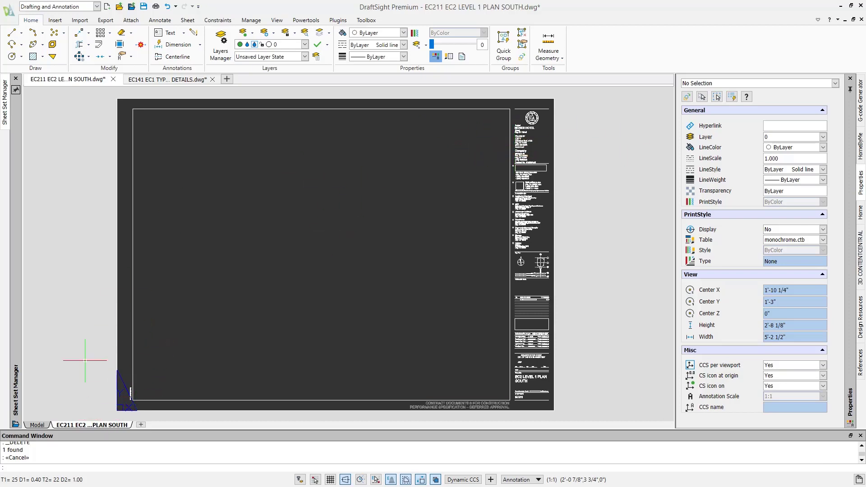
Measure the distance between the two upper ends of the curved plan in model space
{"action": "left_click", "coordinate": [41, 425]}
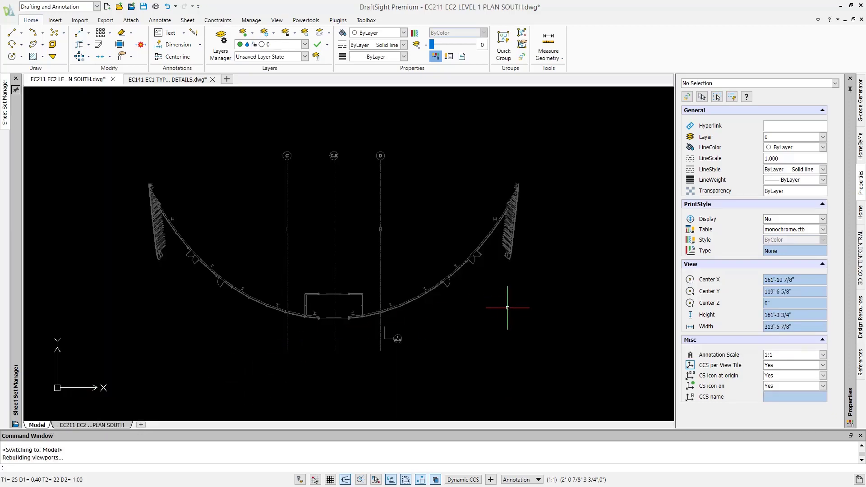
{"action": "left_click", "coordinate": [549, 45]}
{"action": "left_click", "coordinate": [149, 184]}
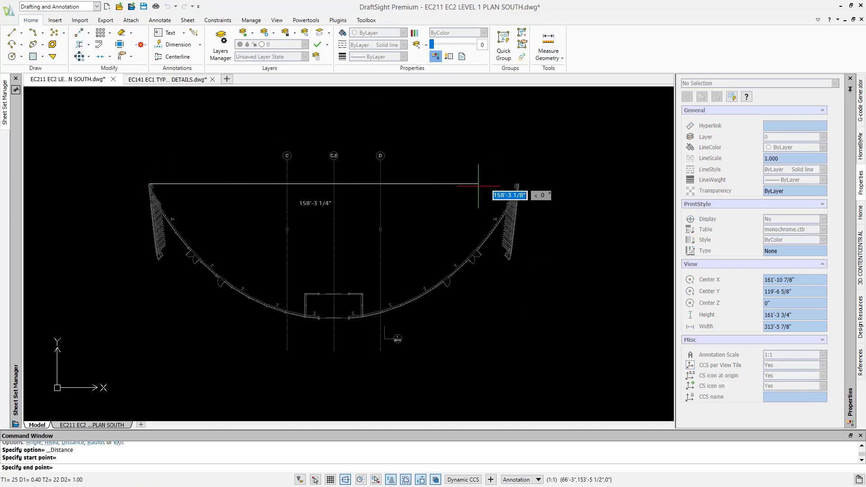
{"action": "left_click", "coordinate": [518, 185]}
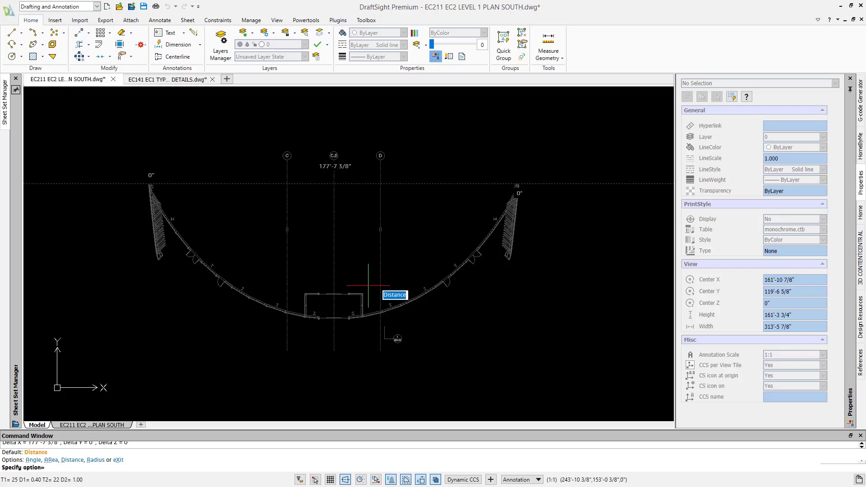
{"action": "key", "text": "F3"}
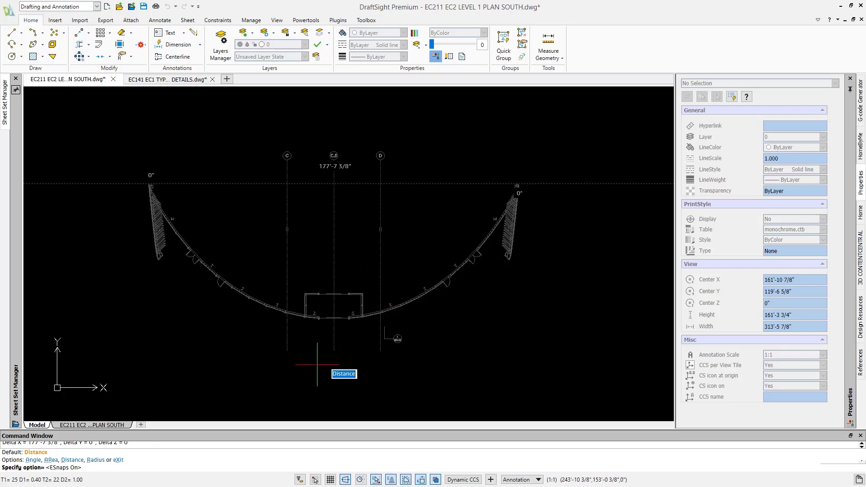
{"action": "key", "text": "Escape"}
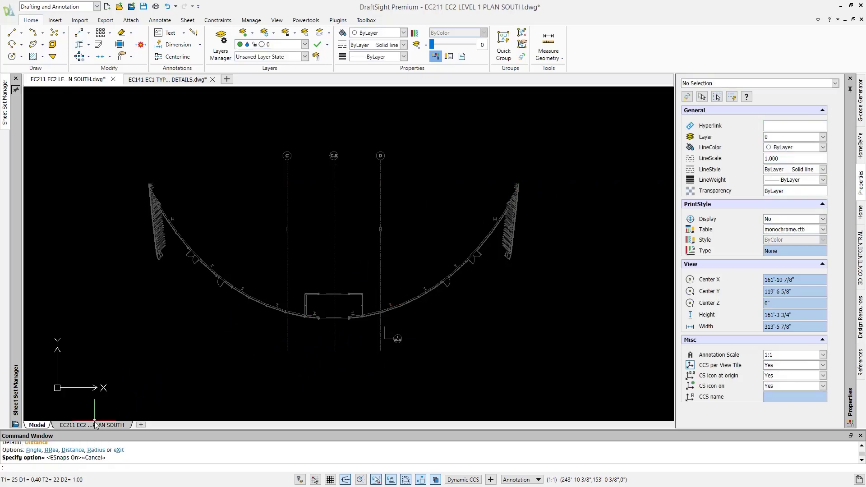
Create a rectangular viewport about 1'-5 7/8" wide and 1'-0 7/8" high beside the title block on the EC211 sheet
{"action": "left_click", "coordinate": [94, 425]}
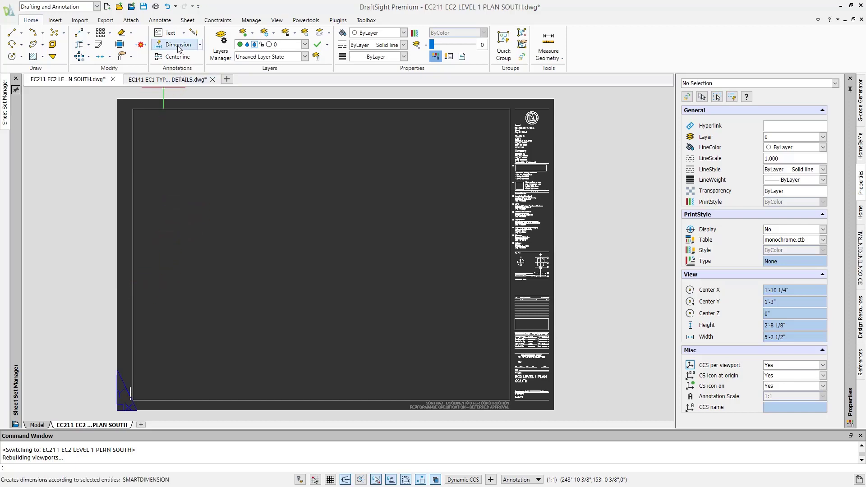
{"action": "left_click", "coordinate": [188, 21]}
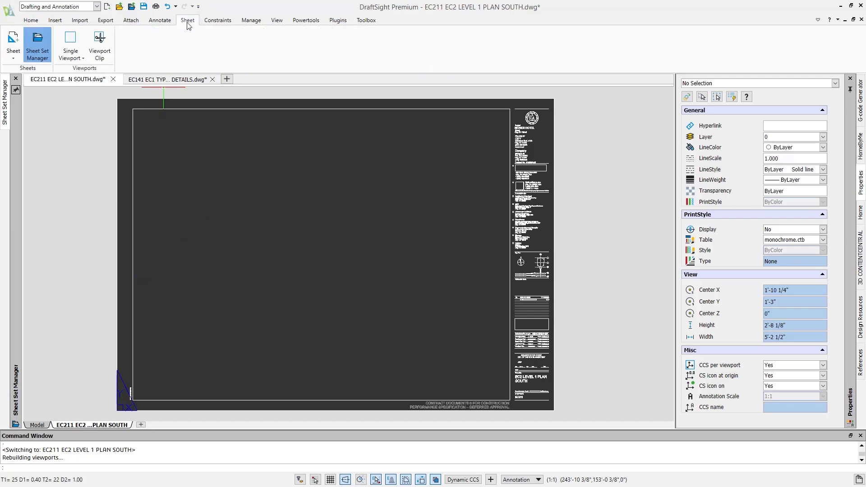
{"action": "left_click", "coordinate": [80, 38]}
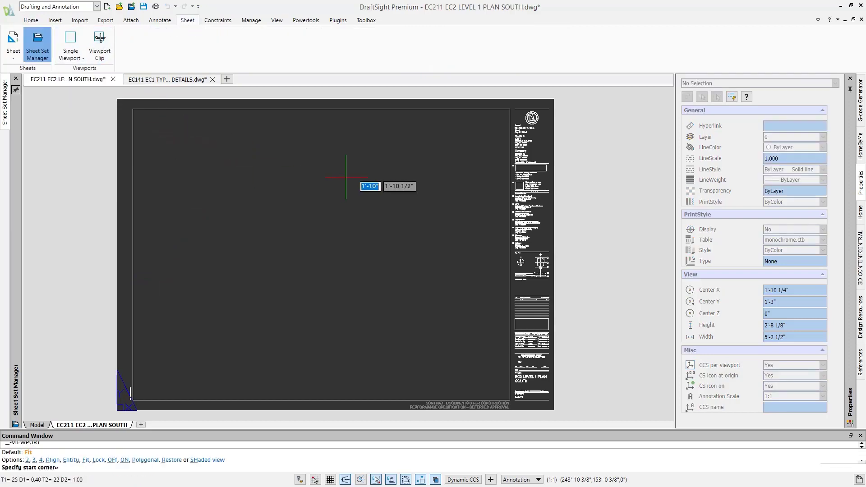
{"action": "left_click", "coordinate": [316, 189]}
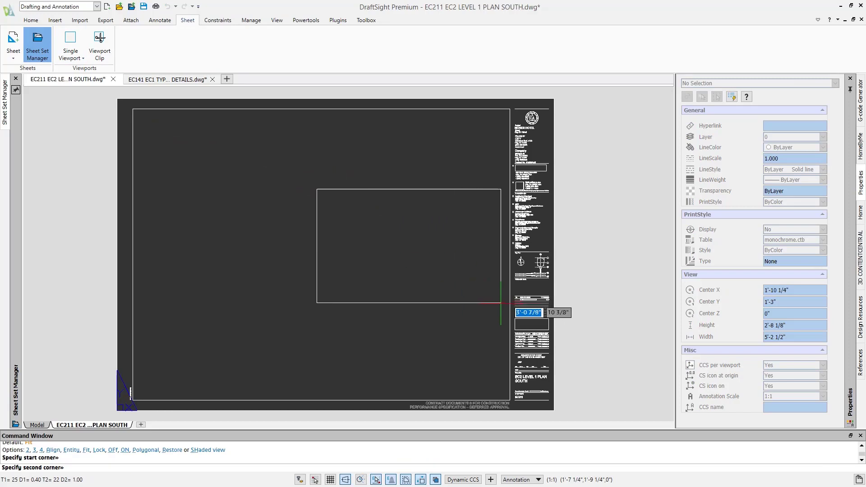
{"action": "left_click", "coordinate": [503, 323]}
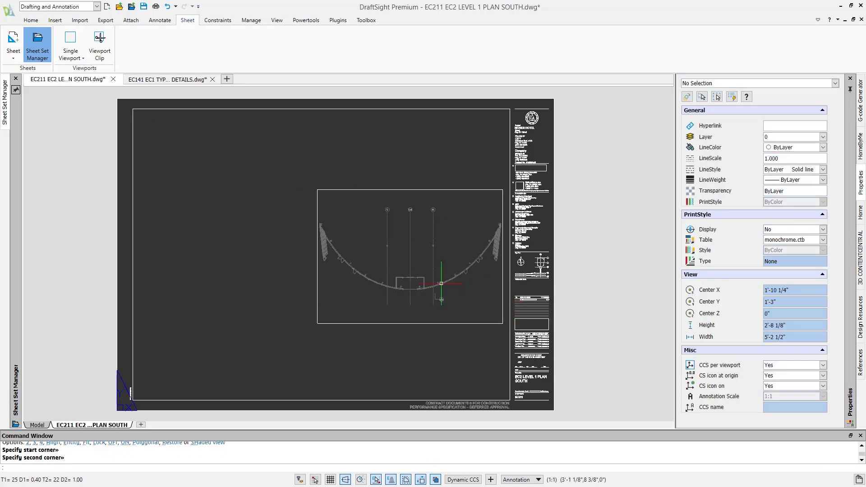
Centre the curved plan inside the rectangular viewport and set the viewport's scale to 1/16" = 1'-0"
{"action": "double_click", "coordinate": [439, 259]}
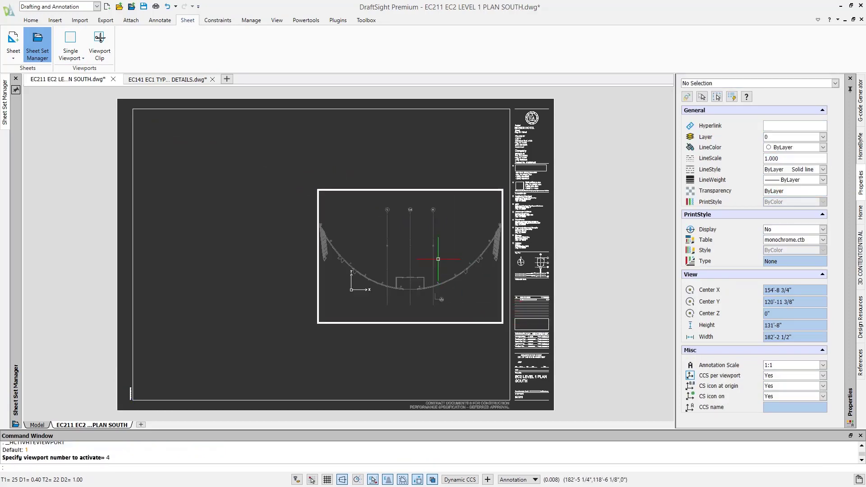
{"action": "scroll", "coordinate": [438, 258], "scroll_direction": "down", "scroll_amount": 2}
{"action": "mouse_move", "coordinate": [439, 257]}
{"action": "middle_mouse_down"}
{"action": "mouse_move", "coordinate": [402, 265]}
{"action": "mouse_move", "coordinate": [387, 217]}
{"action": "mouse_move", "coordinate": [352, 203]}
{"action": "mouse_move", "coordinate": [364, 251]}
{"action": "mouse_move", "coordinate": [353, 234]}
{"action": "mouse_move", "coordinate": [448, 258]}
{"action": "mouse_move", "coordinate": [434, 231]}
{"action": "middle_mouse_up"}
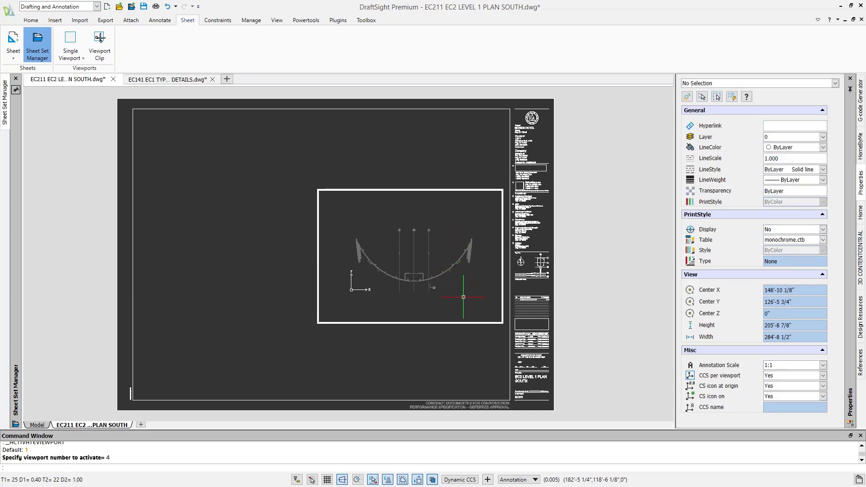
{"action": "left_click", "coordinate": [524, 480]}
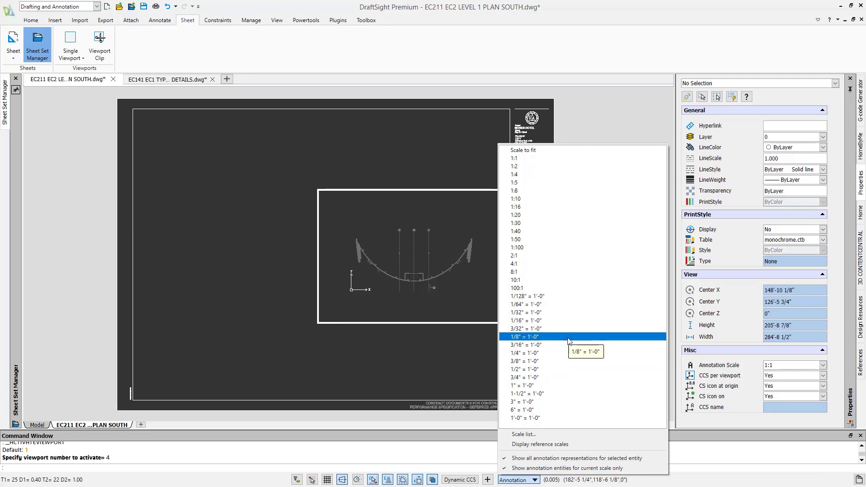
{"action": "left_click", "coordinate": [572, 321]}
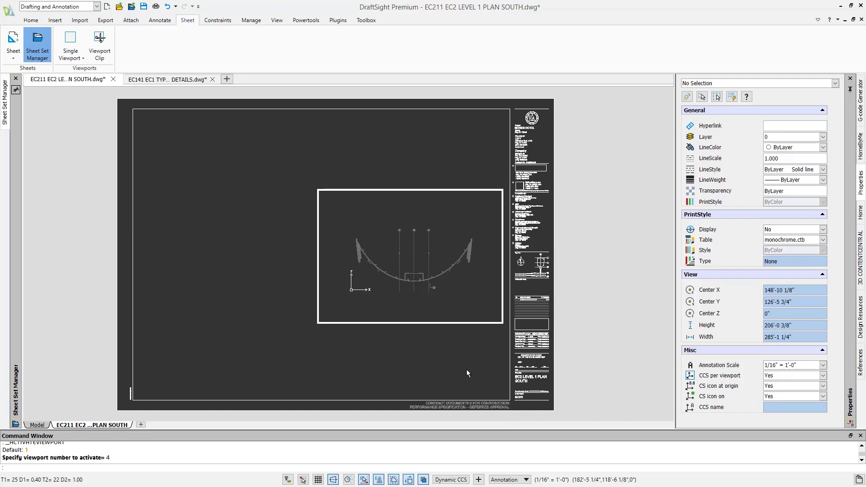
{"action": "double_click", "coordinate": [457, 353]}
Move the rectangular viewport's left edge inward to make it about 1'-3 1/8" wide
{"action": "left_click", "coordinate": [395, 312]}
{"action": "left_click", "coordinate": [386, 326]}
{"action": "left_click", "coordinate": [317, 323]}
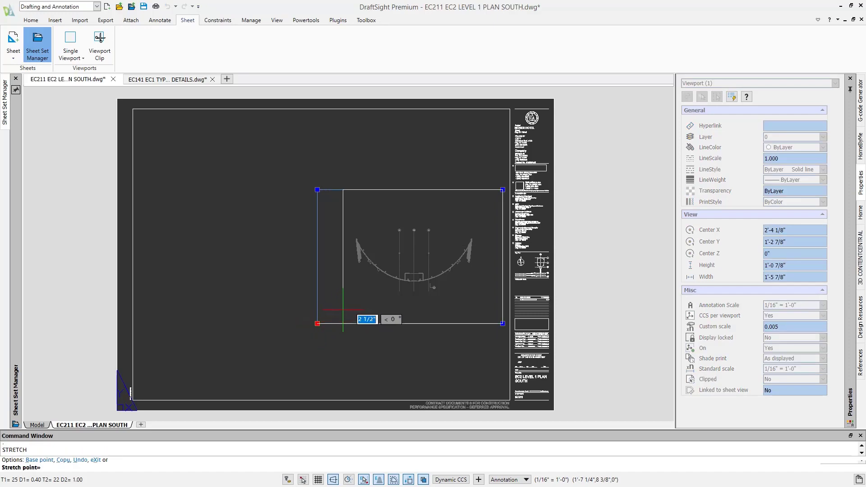
{"action": "left_click", "coordinate": [346, 324]}
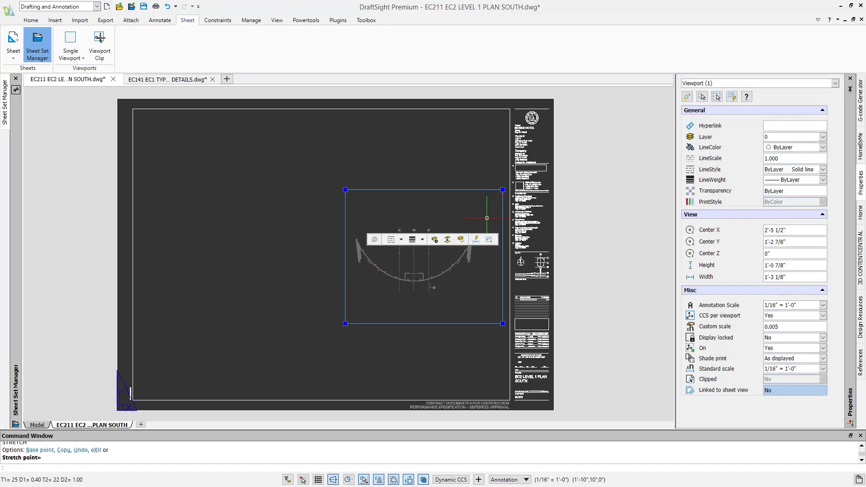
{"action": "key", "text": "Escape"}
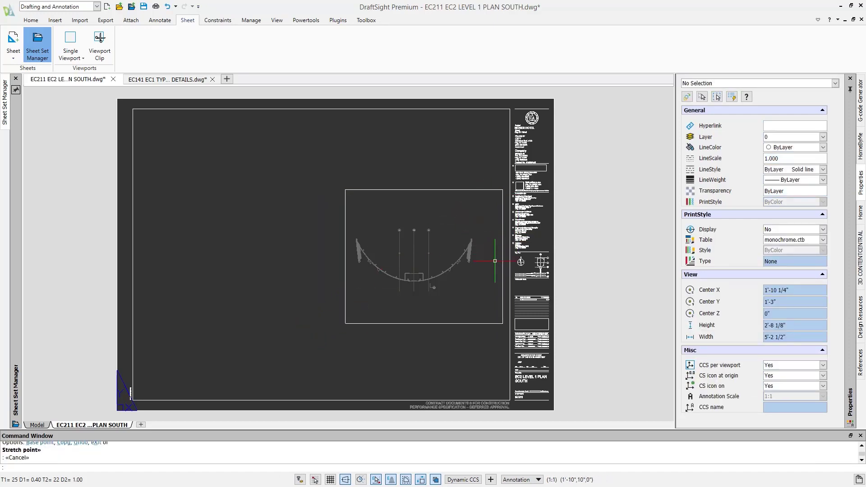
Raise the rectangular viewport's lower edge to just below the curved plan
{"action": "left_click", "coordinate": [457, 349]}
{"action": "left_click", "coordinate": [447, 324]}
{"action": "left_click", "coordinate": [503, 323]}
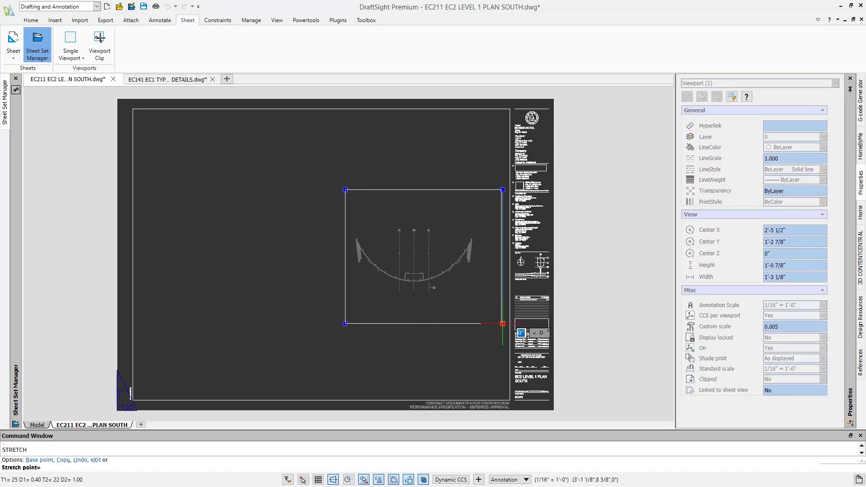
{"action": "left_click", "coordinate": [502, 297]}
{"action": "key", "text": "Escape"}
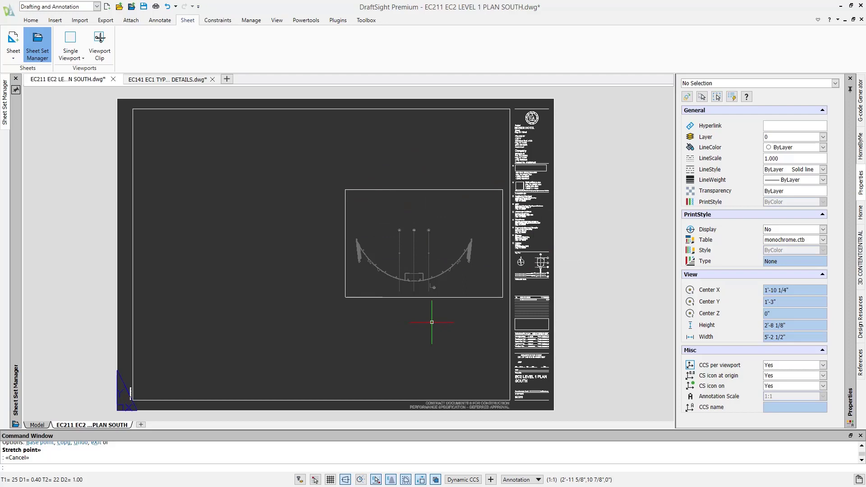
Draw a large circle in the empty area of the sheet left of the rectangular viewport
{"action": "left_click", "coordinate": [31, 20]}
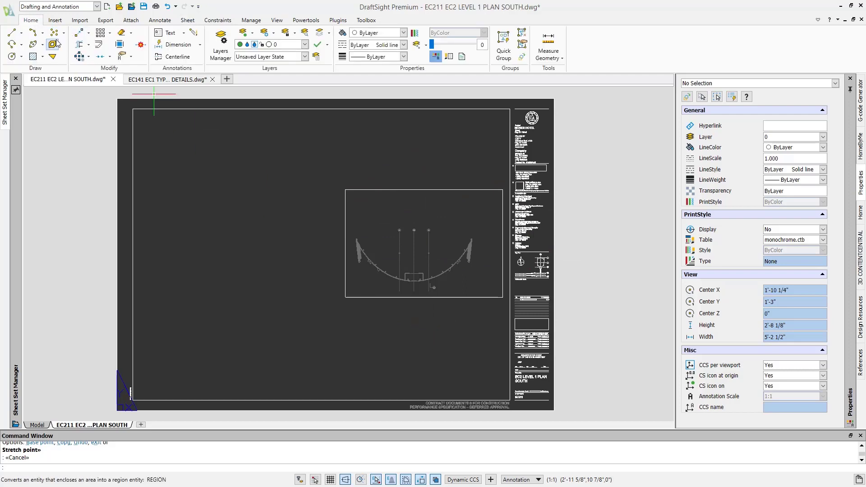
{"action": "left_click", "coordinate": [12, 56]}
{"action": "left_click", "coordinate": [211, 243]}
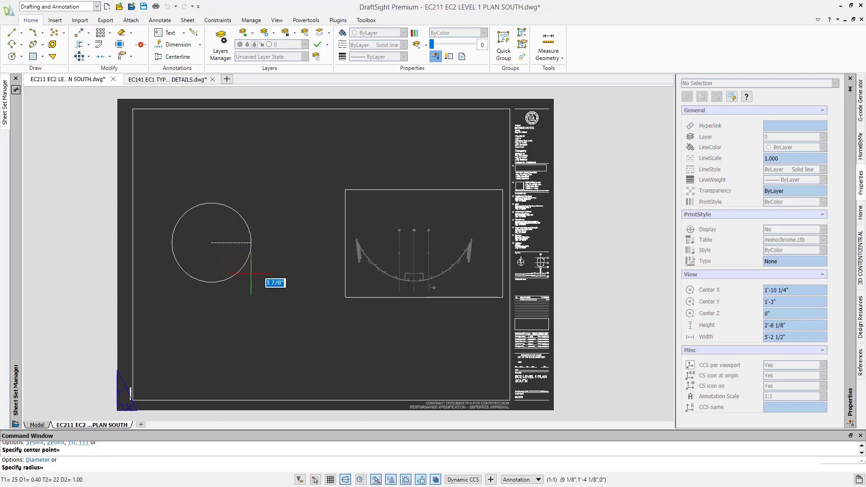
{"action": "left_click", "coordinate": [271, 282]}
{"action": "key", "text": "Escape"}
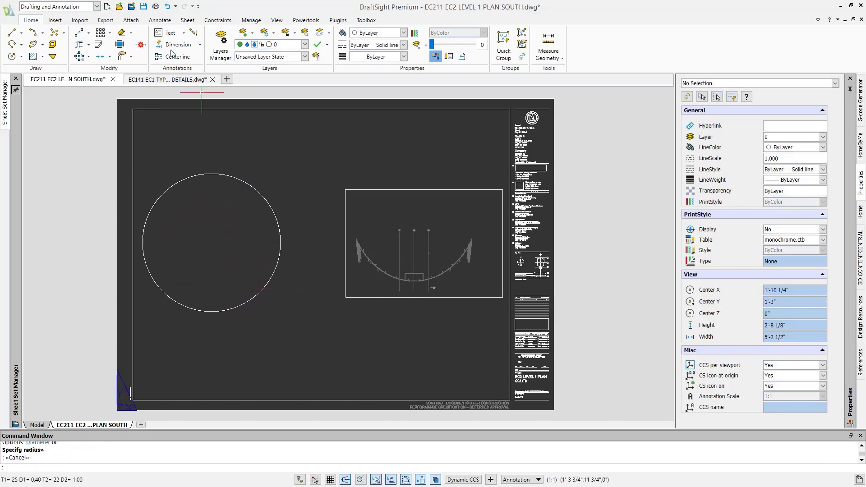
Convert the circle into a viewport using the Entity viewport option
{"action": "left_click", "coordinate": [187, 21]}
{"action": "left_click", "coordinate": [71, 57]}
{"action": "left_click", "coordinate": [87, 90]}
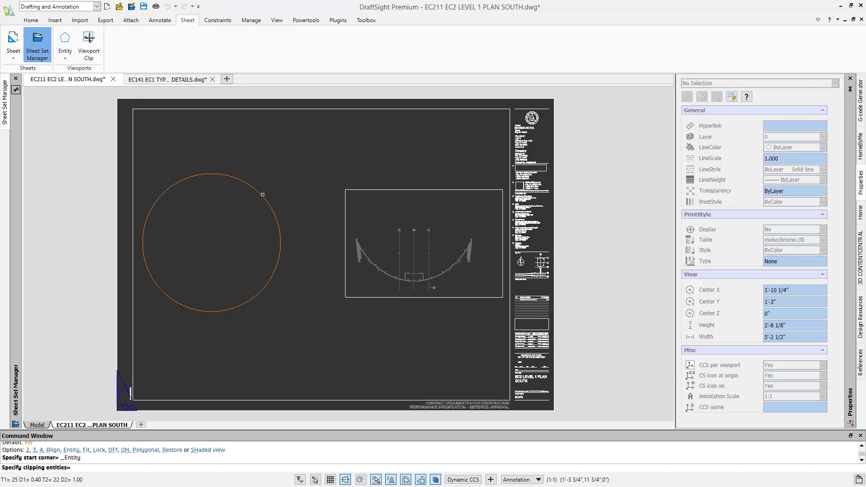
{"action": "left_click", "coordinate": [263, 194]}
{"action": "left_click", "coordinate": [270, 185]}
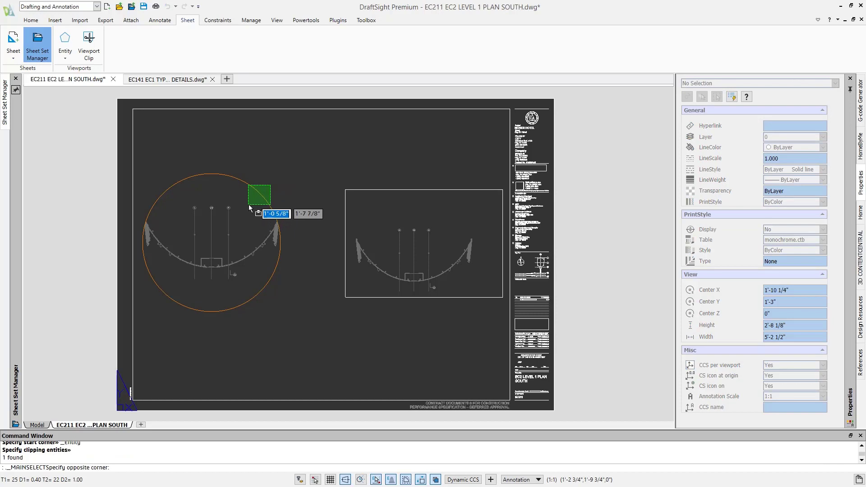
{"action": "key", "text": "Escape"}
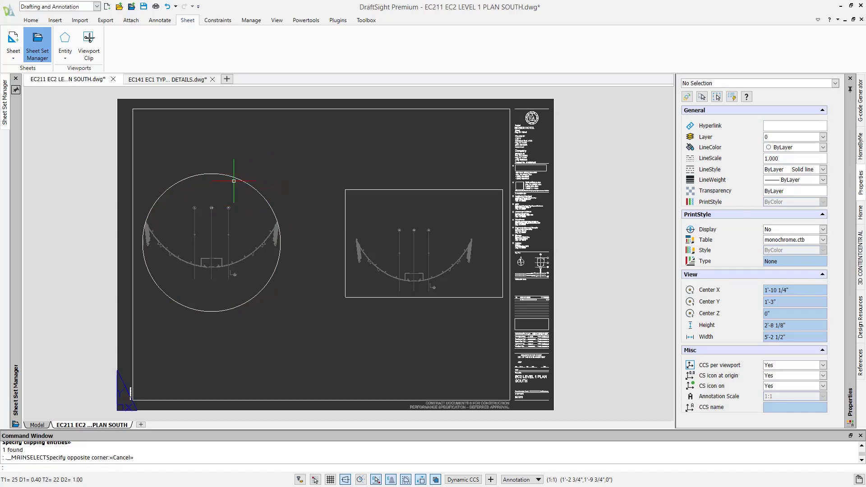
Create a stepped ten-sided polygonal viewport about 1'-6 7/8" wide and 5 1/8" high above the rectangular viewport
{"action": "left_click", "coordinate": [64, 61]}
{"action": "left_click", "coordinate": [85, 78]}
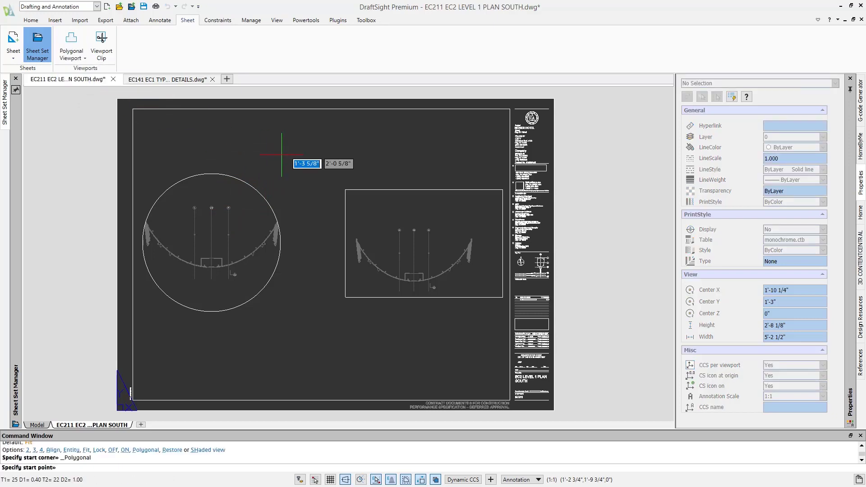
{"action": "left_click", "coordinate": [373, 148]}
{"action": "left_click", "coordinate": [373, 169]}
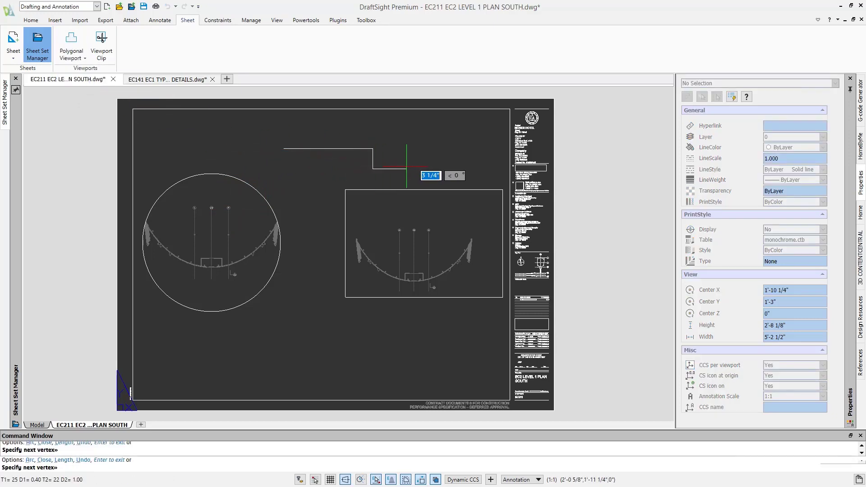
{"action": "left_click", "coordinate": [428, 169]}
{"action": "left_click", "coordinate": [429, 145]}
{"action": "left_click", "coordinate": [481, 145]}
{"action": "left_click", "coordinate": [480, 114]}
{"action": "left_click", "coordinate": [368, 115]}
{"action": "left_click", "coordinate": [368, 128]}
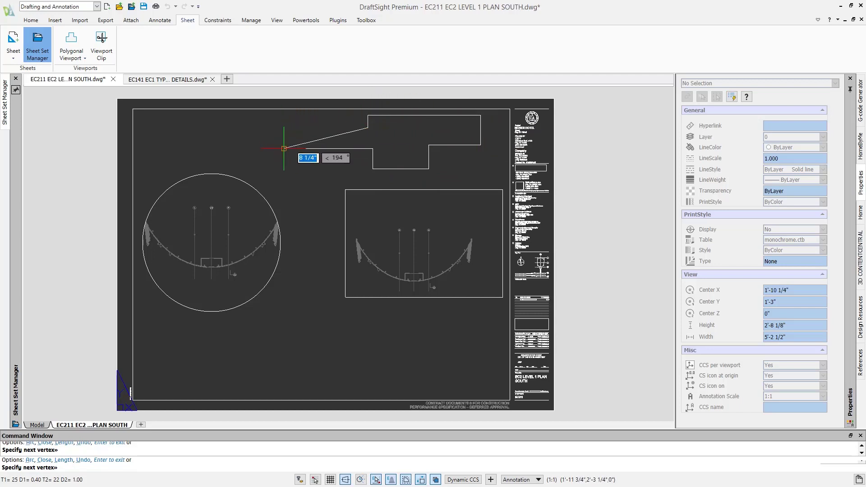
{"action": "left_click", "coordinate": [284, 128]}
{"action": "left_click", "coordinate": [284, 148]}
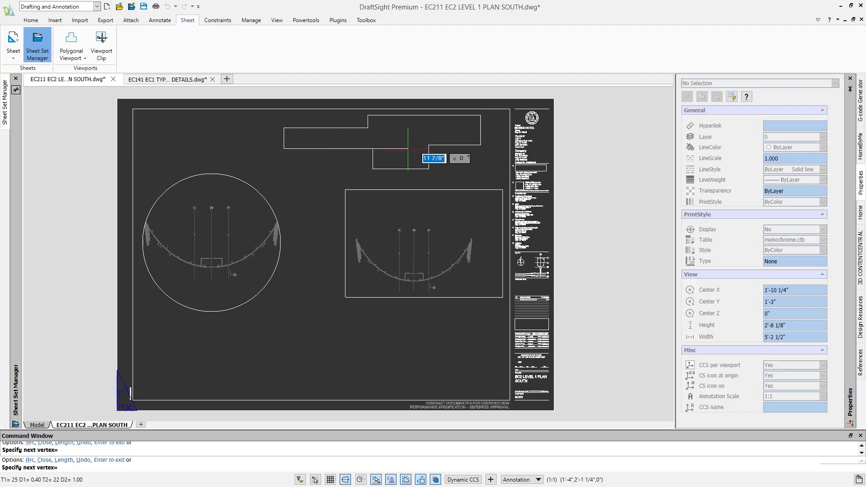
{"action": "key", "text": "Return"}
Select the polygonal viewport to examine its corner and edge grips, and clear the selection
{"action": "left_click", "coordinate": [442, 159]}
{"action": "left_click", "coordinate": [408, 158]}
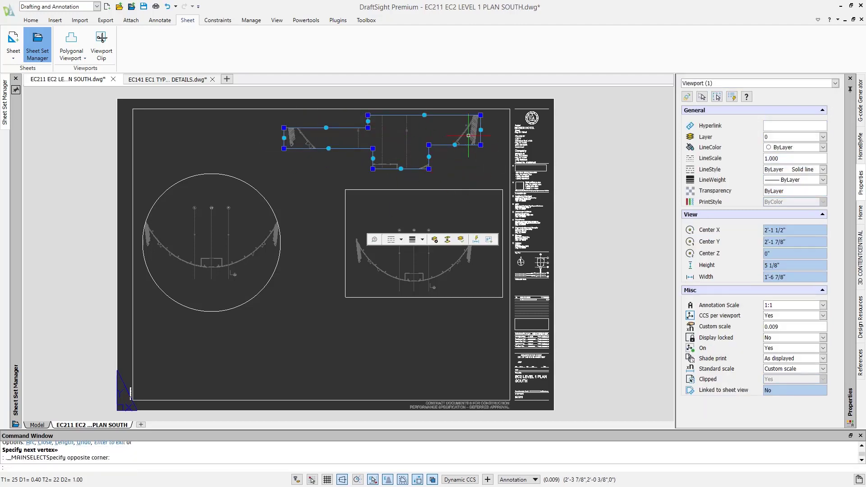
{"action": "key", "text": "Escape"}
{"action": "left_click", "coordinate": [407, 147]}
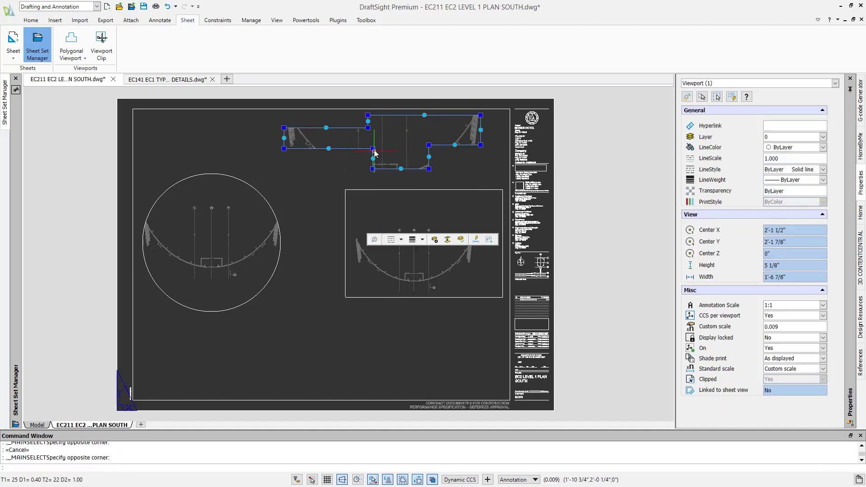
{"action": "left_click", "coordinate": [373, 151]}
{"action": "key", "text": "Escape"}
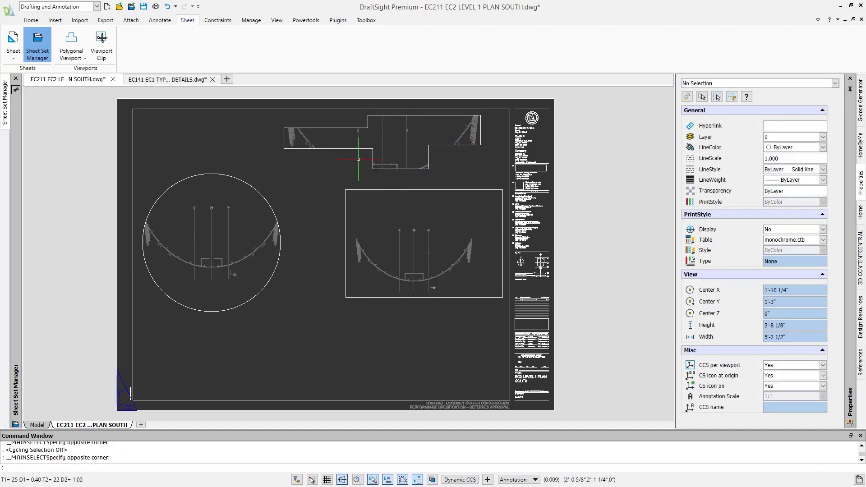
Switch to the EC141 EC1 TYPICAL DETAILS drawing to view its sheet of detail viewports
{"action": "left_click", "coordinate": [166, 82]}
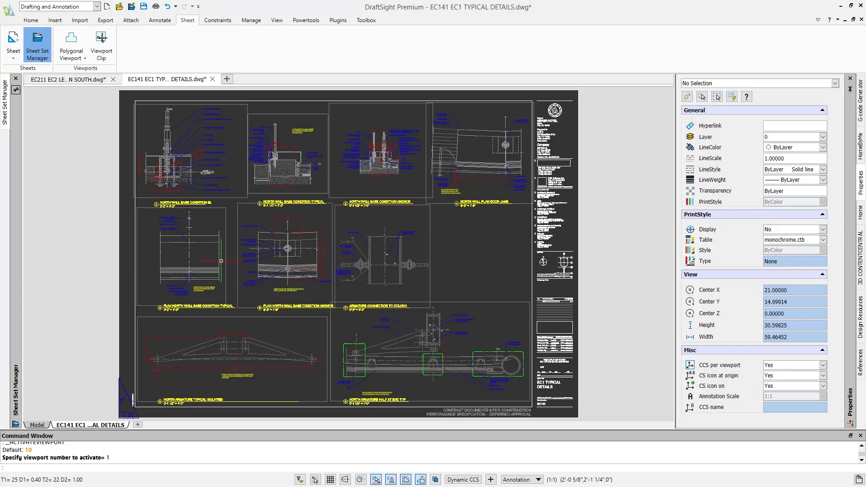
View the details in model space and return to the EC1 TYPICAL DETAILS sheet
{"action": "left_click", "coordinate": [38, 424]}
{"action": "middle_click_drag", "start_coordinate": [447, 270], "coordinate": [409, 253]}
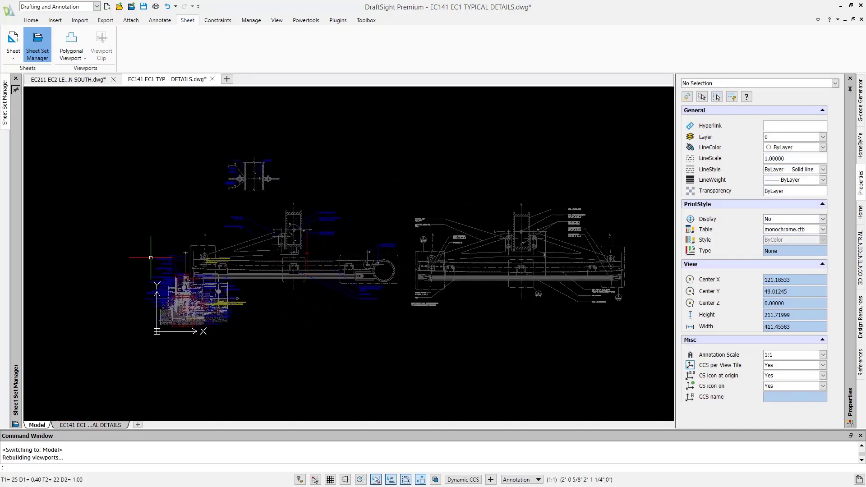
{"action": "left_click", "coordinate": [104, 425]}
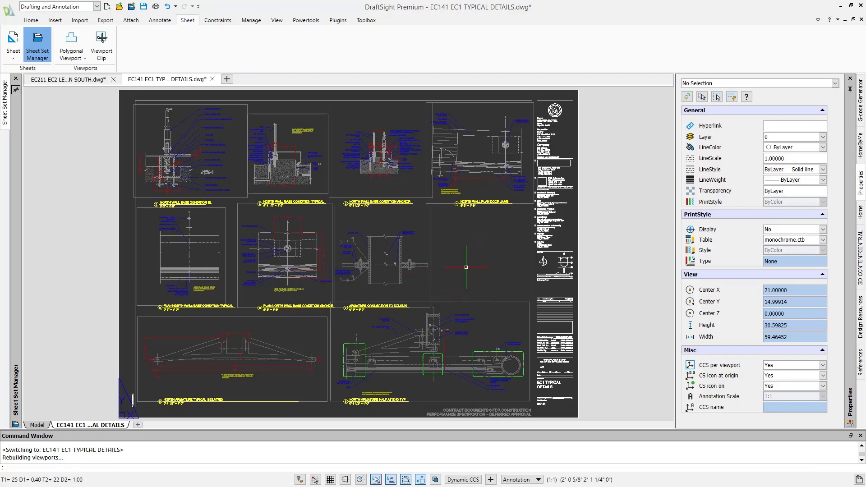
Move the Armature Connection to Column viewport together with its title label horizontally into the empty space below the North Wall Plan Door Jamb detail
{"action": "left_click", "coordinate": [444, 286]}
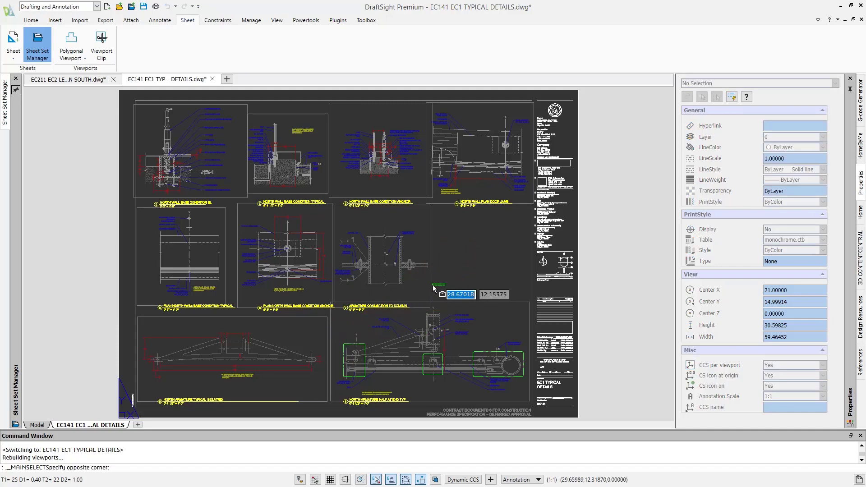
{"action": "left_click", "coordinate": [425, 287]}
{"action": "left_click", "coordinate": [401, 306]}
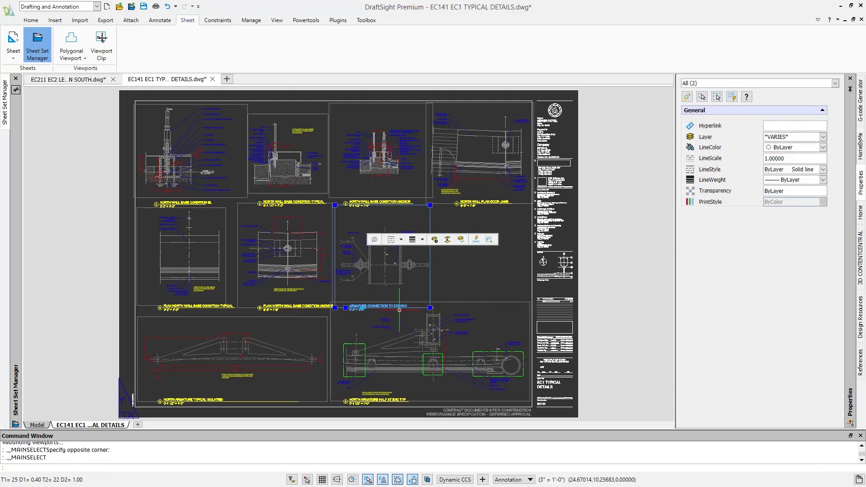
{"action": "type", "text": "m"}
{"action": "key", "text": "Return"}
{"action": "scroll", "coordinate": [350, 312], "scroll_direction": "up", "scroll_amount": 3}
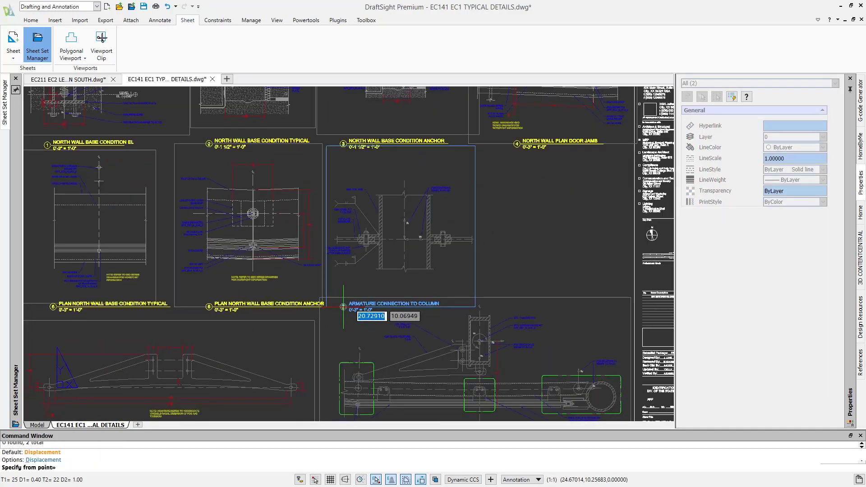
{"action": "left_click", "coordinate": [346, 308]}
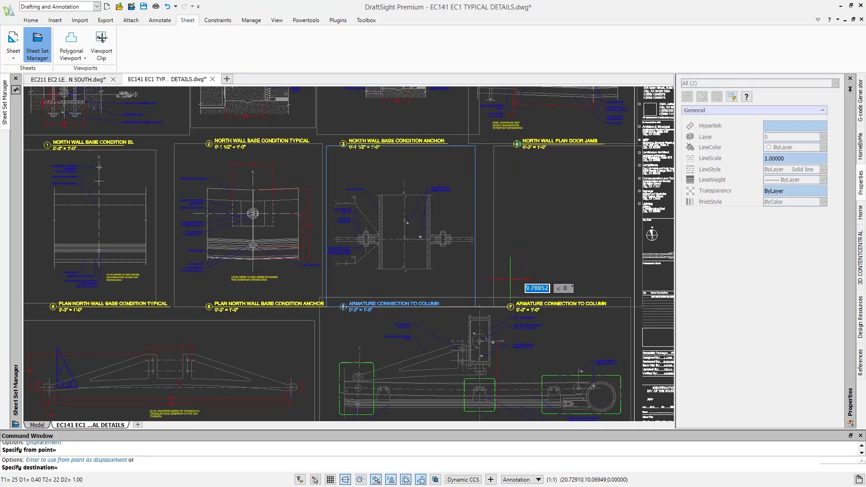
{"action": "left_click", "coordinate": [519, 306]}
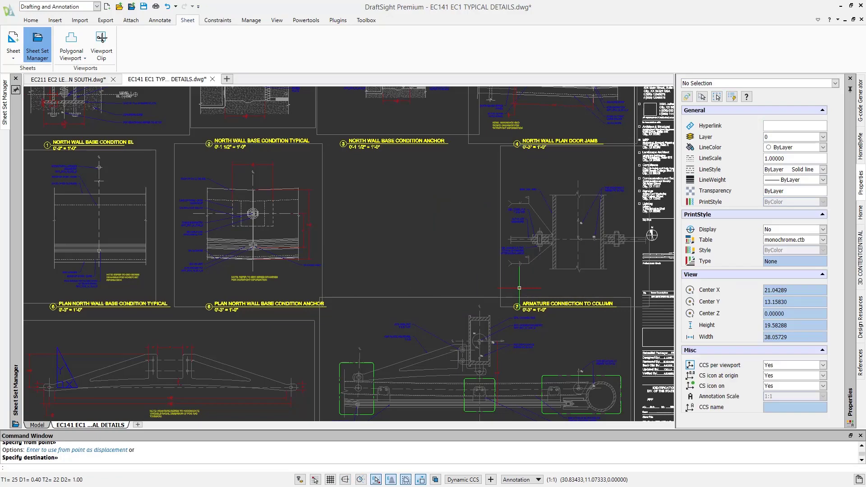
{"action": "scroll", "coordinate": [521, 287], "scroll_direction": "down", "scroll_amount": 1}
{"action": "scroll", "coordinate": [520, 288], "scroll_direction": "down", "scroll_amount": 1}
{"action": "middle_click", "coordinate": [522, 277]}
{"action": "middle_click", "coordinate": [522, 278]}
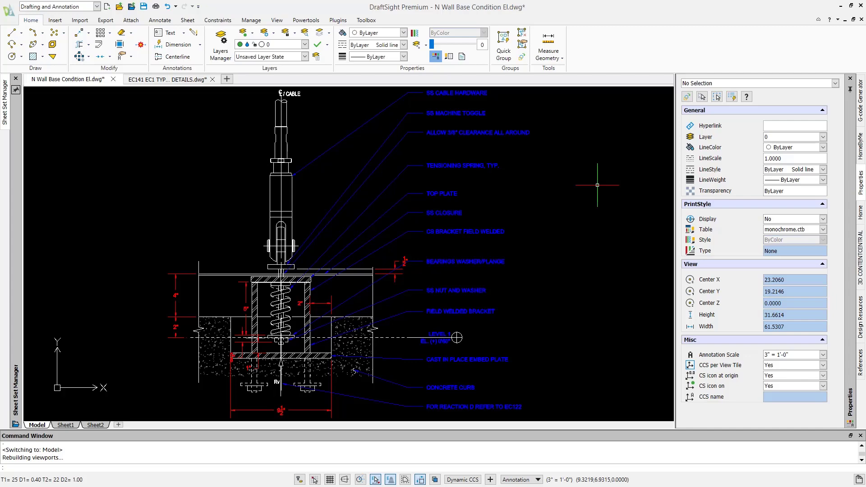
Set the sheet text height of the Annotative text style to 3/32 and apply the change
{"action": "left_click", "coordinate": [164, 20]}
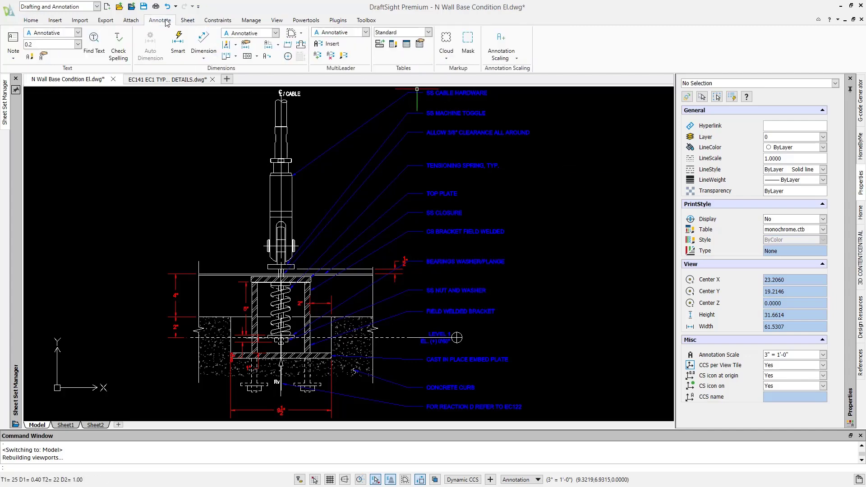
{"action": "left_click", "coordinate": [30, 57]}
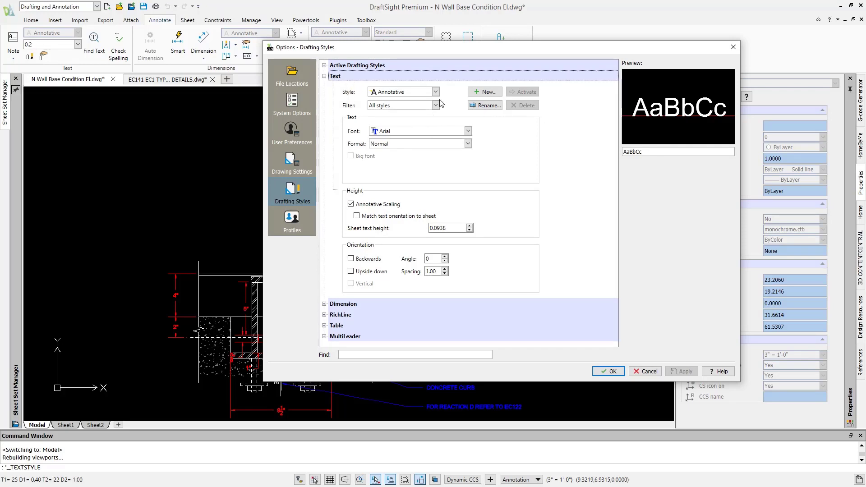
{"action": "left_click", "coordinate": [420, 93]}
{"action": "left_click", "coordinate": [406, 99]}
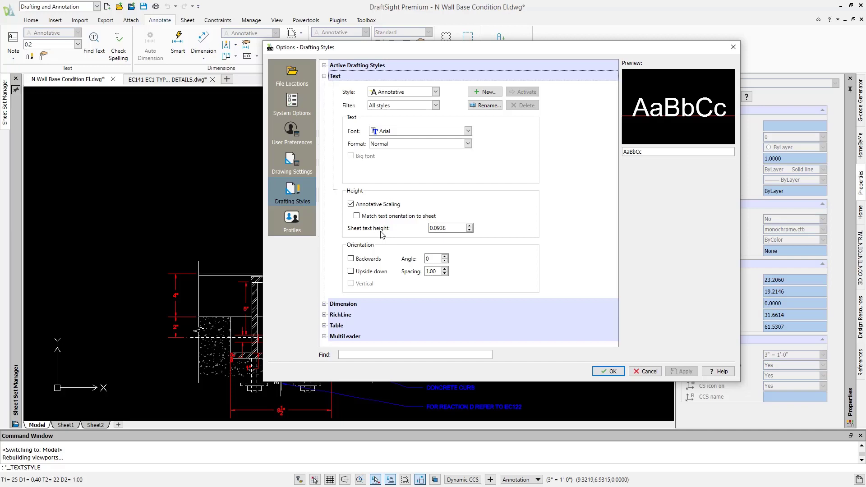
{"action": "left_click_drag", "start_coordinate": [458, 229], "coordinate": [415, 233]}
{"action": "type", "text": "3/32"}
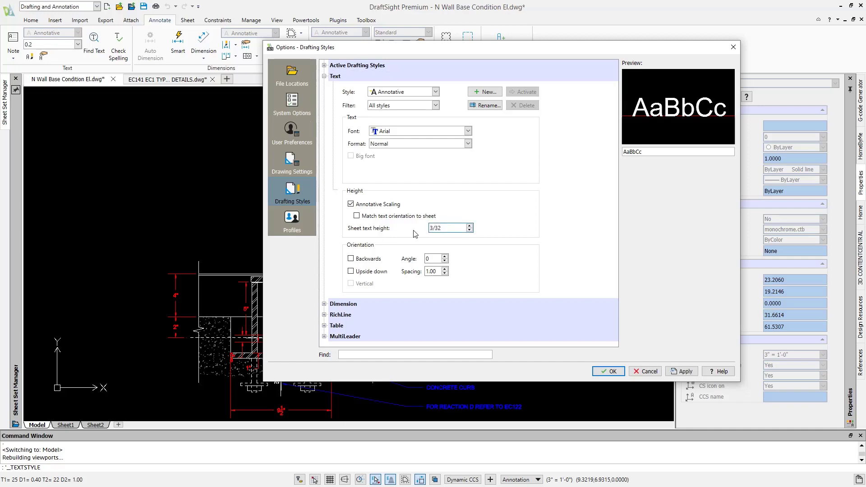
{"action": "left_click", "coordinate": [591, 226]}
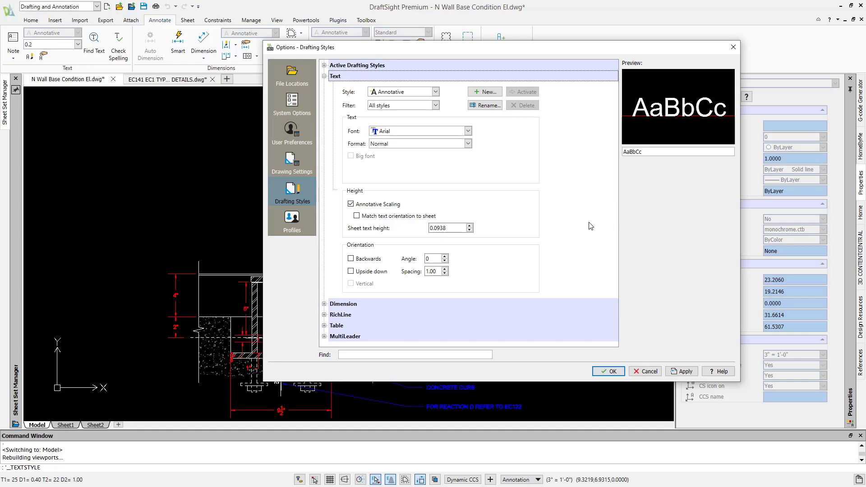
{"action": "left_click", "coordinate": [682, 371]}
{"action": "left_click", "coordinate": [612, 372]}
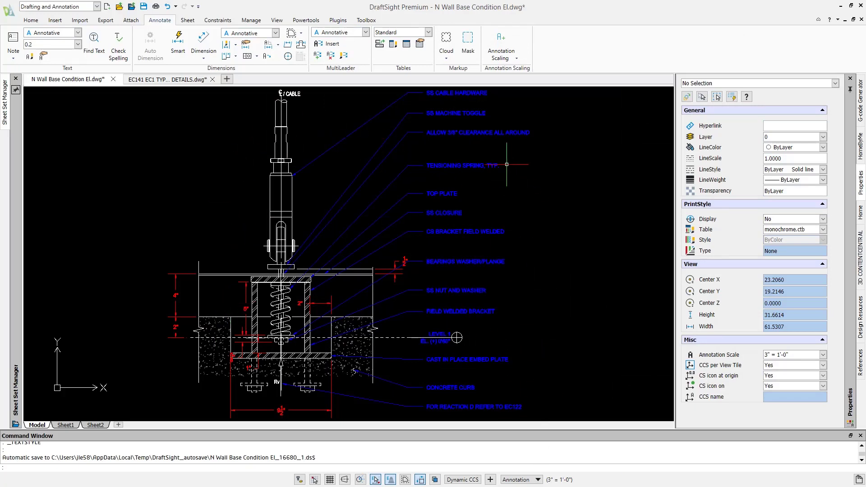
{"action": "left_click", "coordinate": [548, 481]}
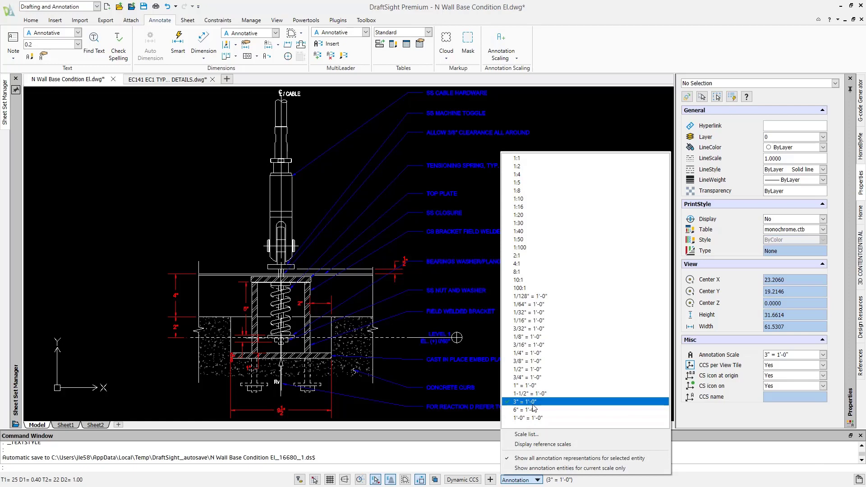
{"action": "left_click", "coordinate": [534, 10]}
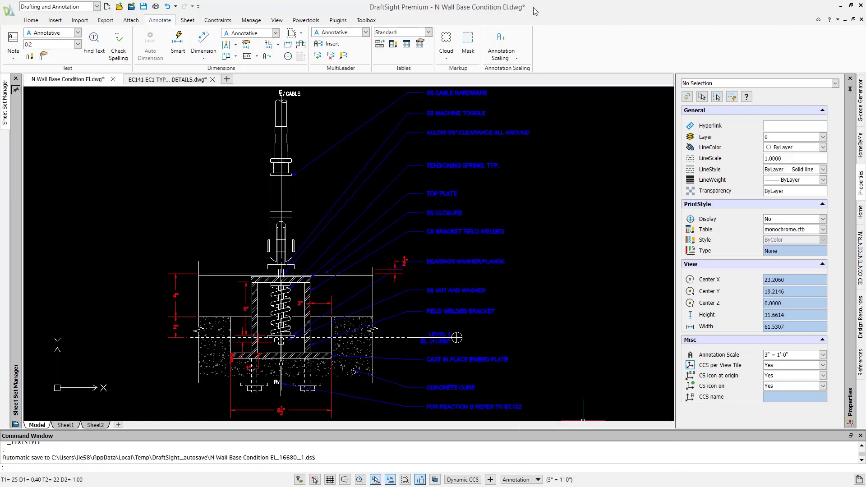
Create a single rectangular viewport on Sheet1 that nearly fills the printable area
{"action": "left_click", "coordinate": [65, 425]}
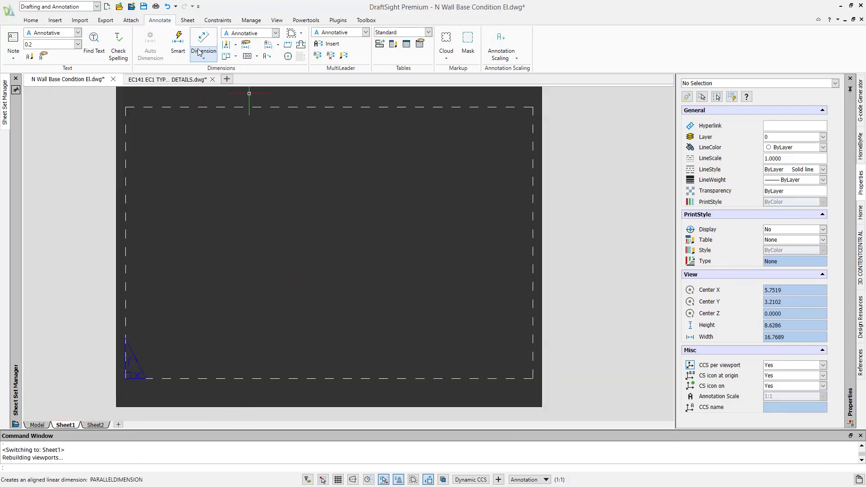
{"action": "left_click", "coordinate": [188, 20]}
{"action": "left_click", "coordinate": [70, 40]}
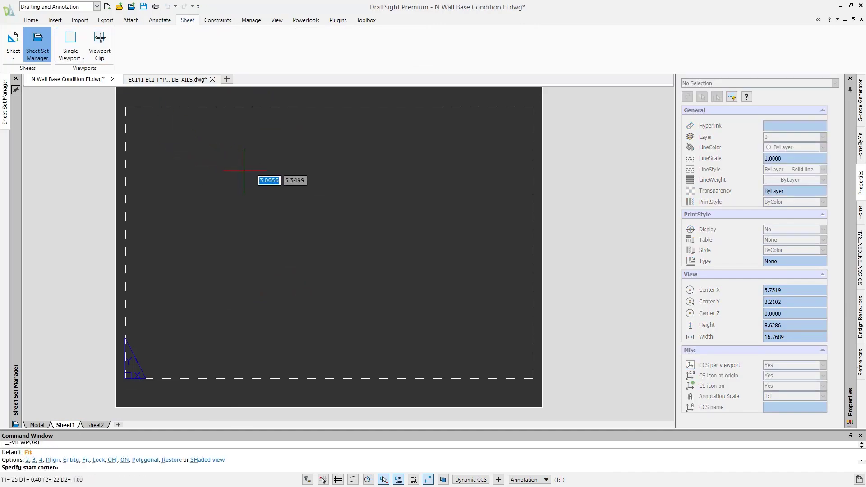
{"action": "left_click", "coordinate": [130, 111]}
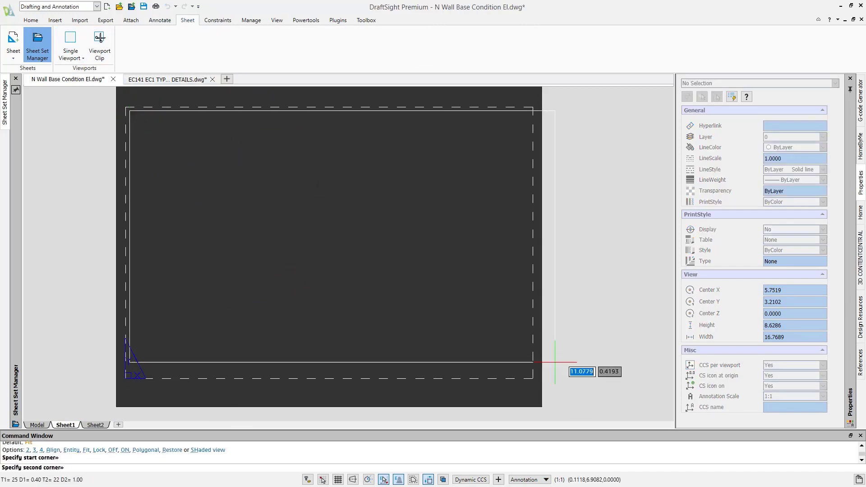
{"action": "left_click", "coordinate": [528, 373]}
Activate the new viewport on Sheet1 and set its scale to 3" = 1'-0"
{"action": "double_click", "coordinate": [480, 294]}
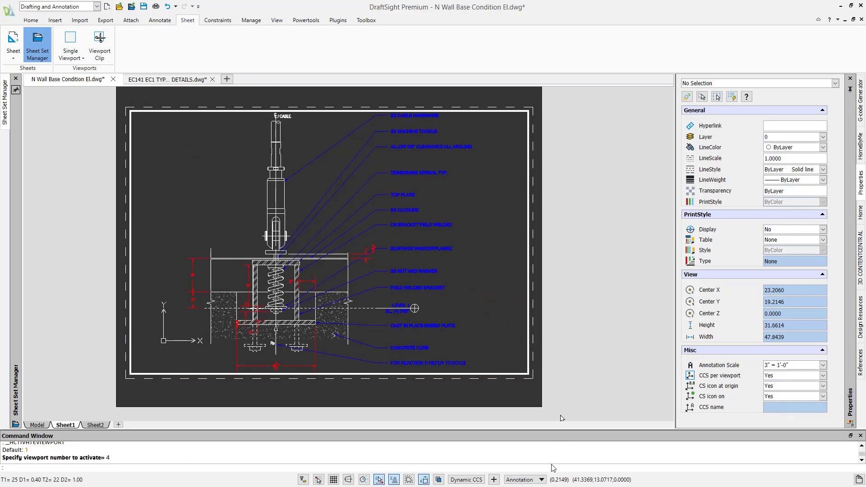
{"action": "left_click", "coordinate": [541, 480]}
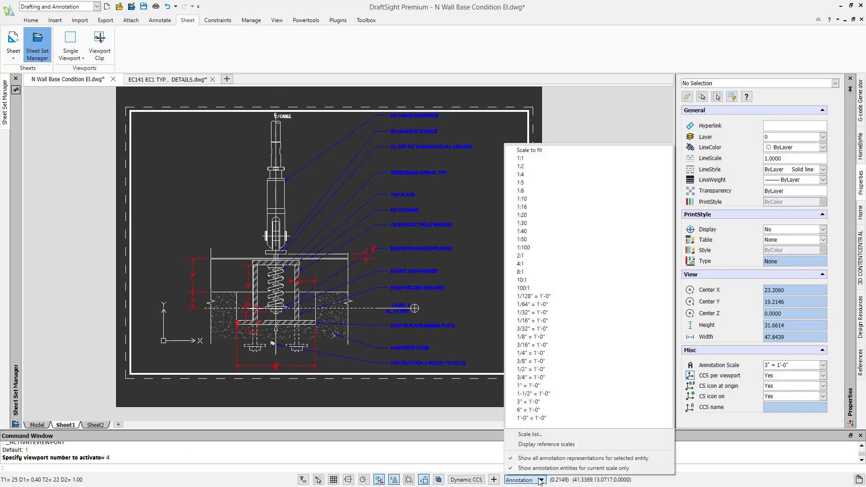
{"action": "left_click", "coordinate": [575, 402]}
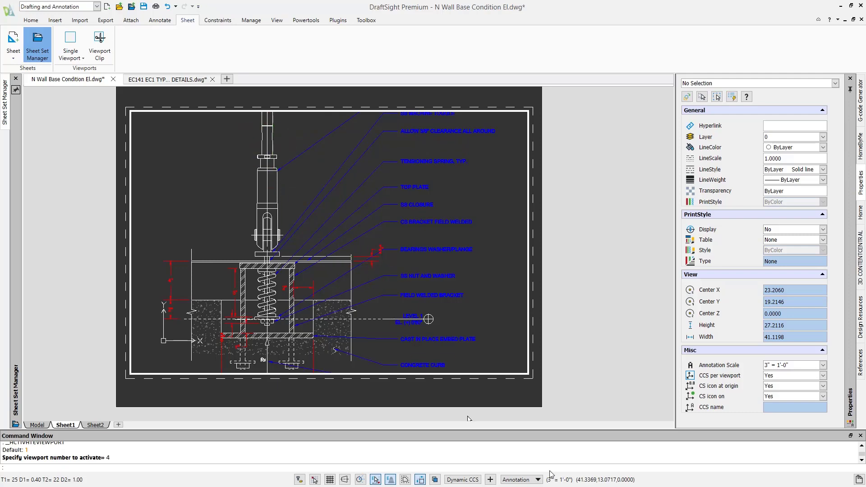
Set the active viewport's scale to 1-1/2" = 1'-0" and return to sheet space
{"action": "left_click", "coordinate": [519, 480]}
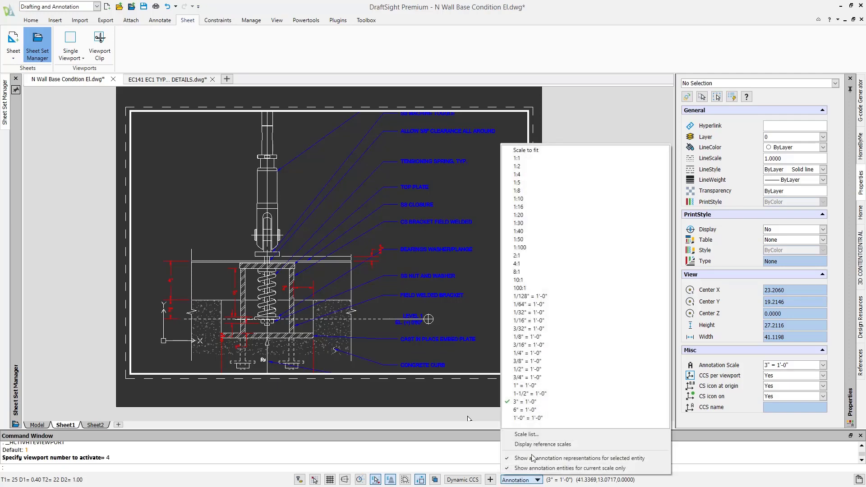
{"action": "left_click", "coordinate": [530, 394]}
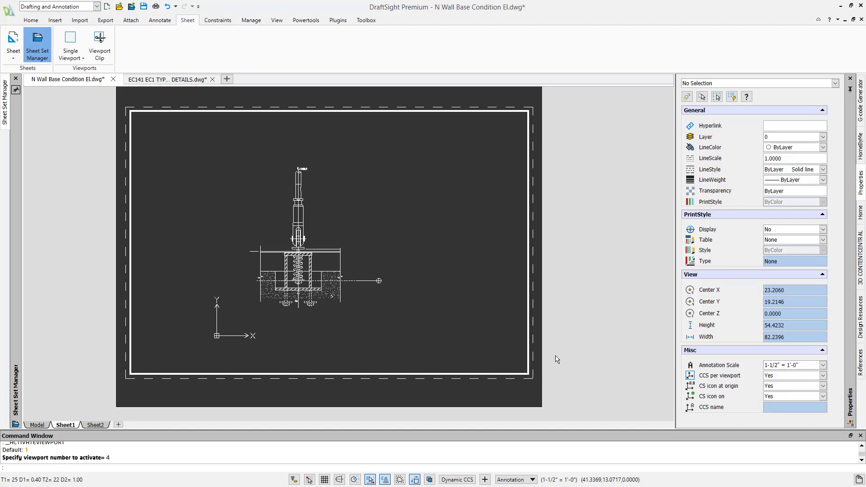
{"action": "key", "text": "Return"}
{"action": "type", "text": "1"}
{"action": "key", "text": "Return"}
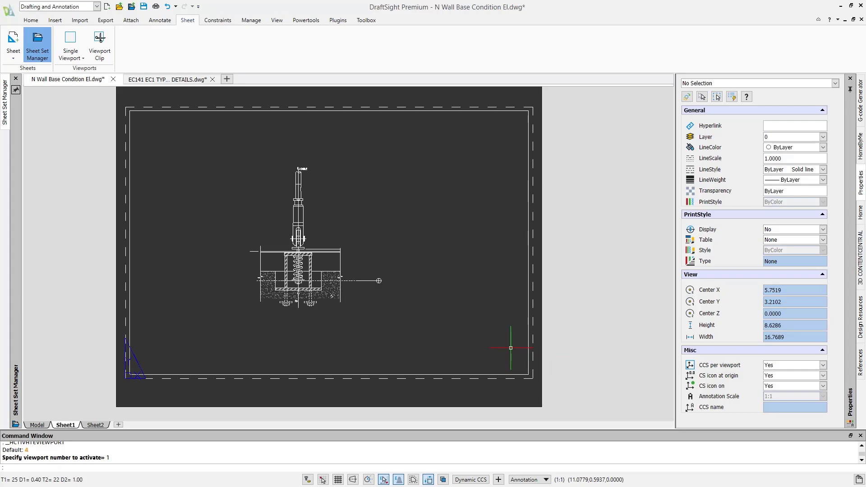
Select all the multileader notes in model space and delete the 1" = 1'-0" scale from their annotation scale list
{"action": "left_click", "coordinate": [37, 425]}
{"action": "left_click", "coordinate": [537, 377]}
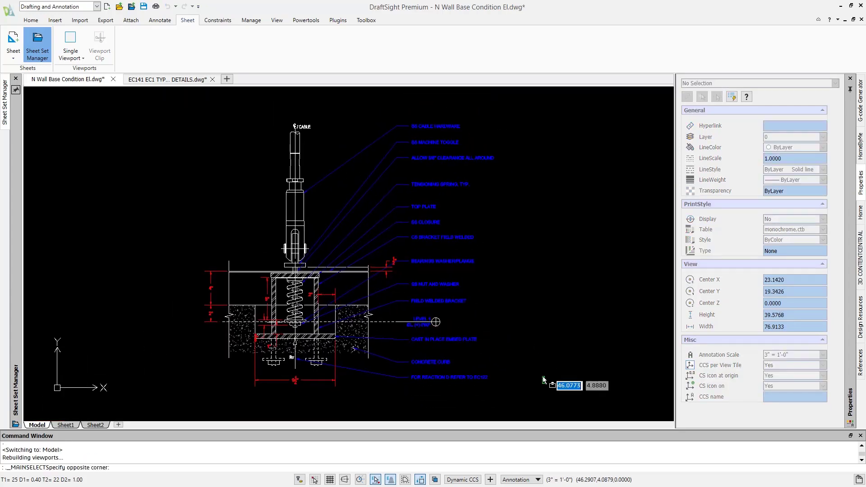
{"action": "left_click", "coordinate": [445, 113]}
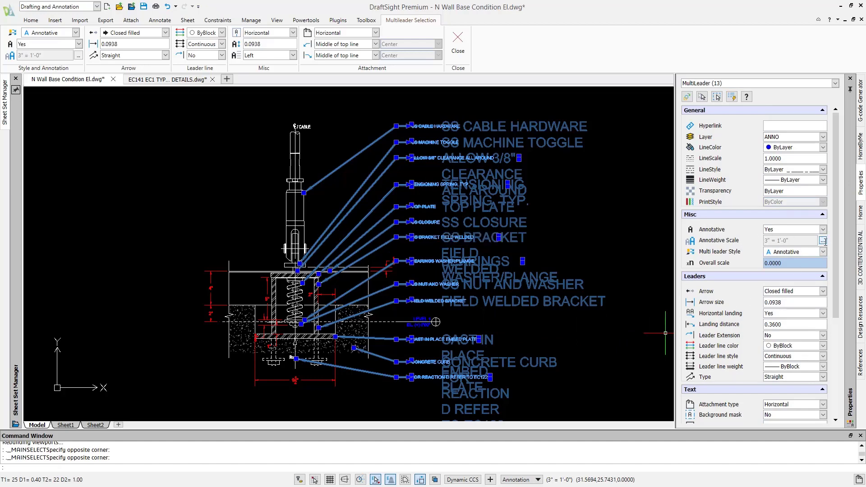
{"action": "left_click", "coordinate": [822, 240]}
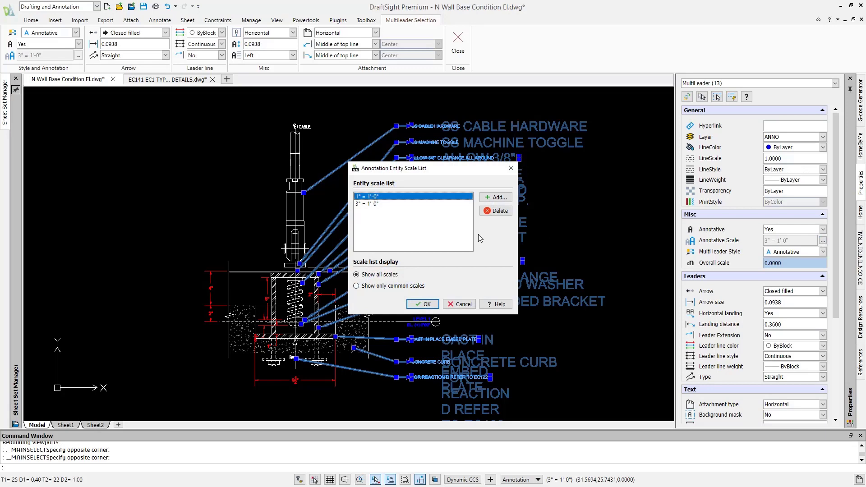
{"action": "left_click", "coordinate": [492, 212]}
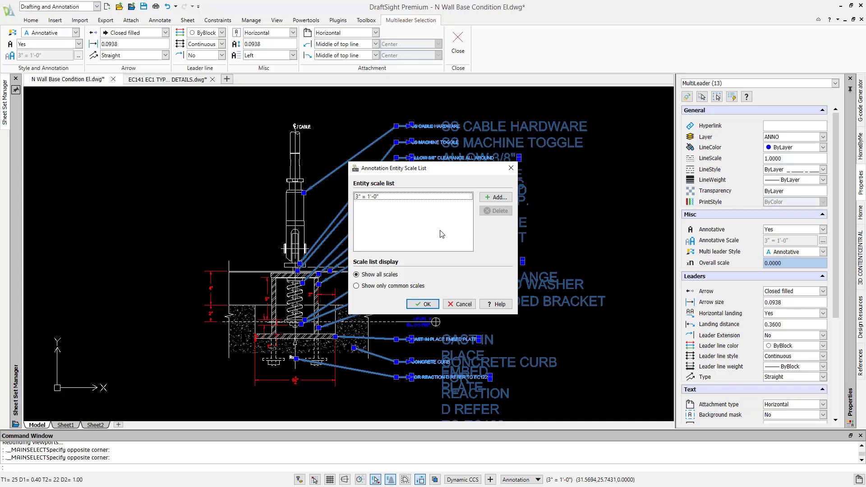
Add the 1-1/2" = 1'-0" scale to the selected multileaders' annotation scale list
{"action": "left_click", "coordinate": [496, 197]}
{"action": "left_click_drag", "start_coordinate": [501, 198], "coordinate": [500, 282]}
{"action": "left_click", "coordinate": [399, 262]}
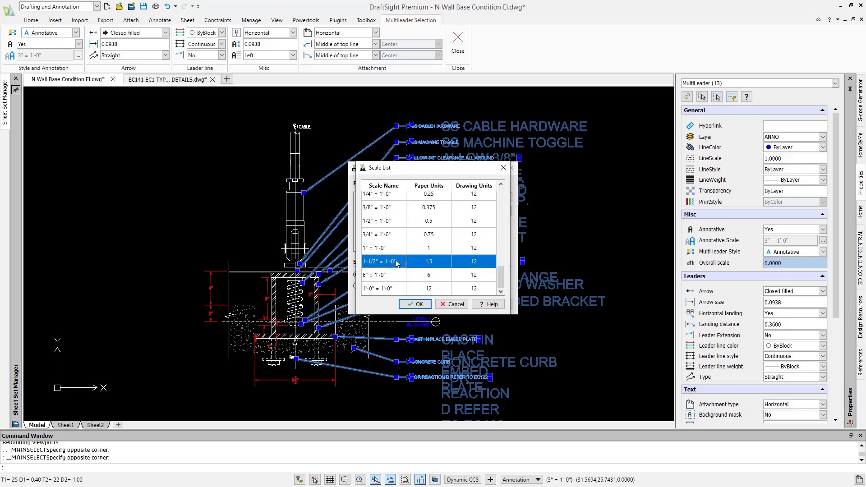
{"action": "left_click", "coordinate": [419, 306]}
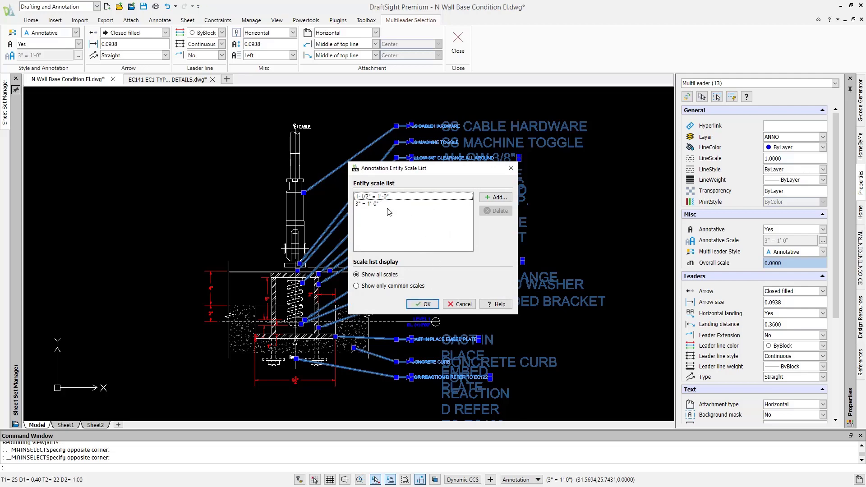
{"action": "left_click", "coordinate": [417, 305]}
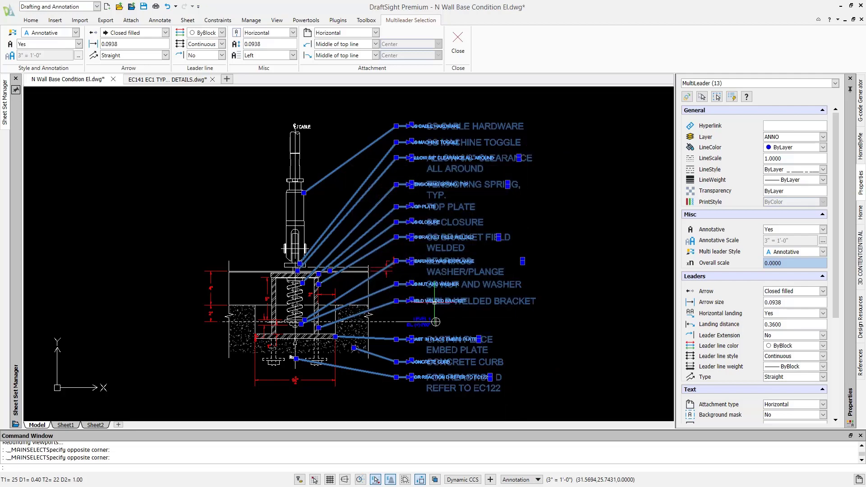
Compare the Sheet1 viewport at annotation scales 3" = 1'-0" and 1-1/2" = 1'-0", leaving it at 1-1/2" = 1'-0"
{"action": "key", "text": "Escape"}
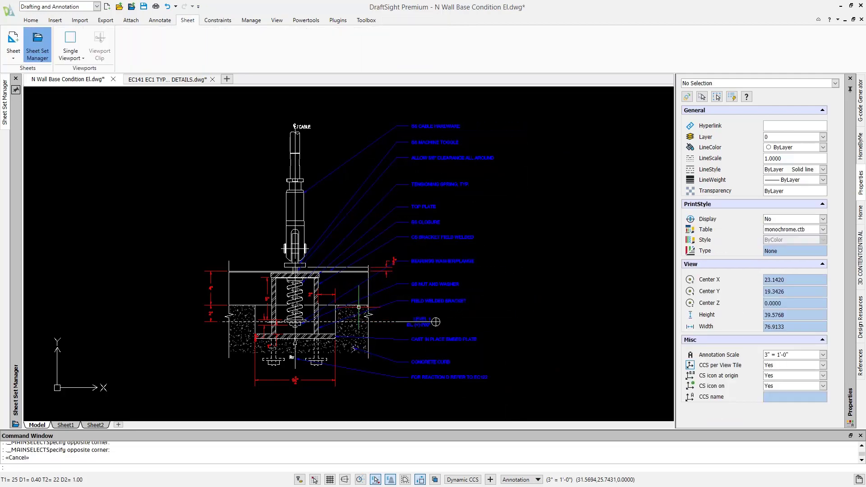
{"action": "left_click", "coordinate": [65, 425]}
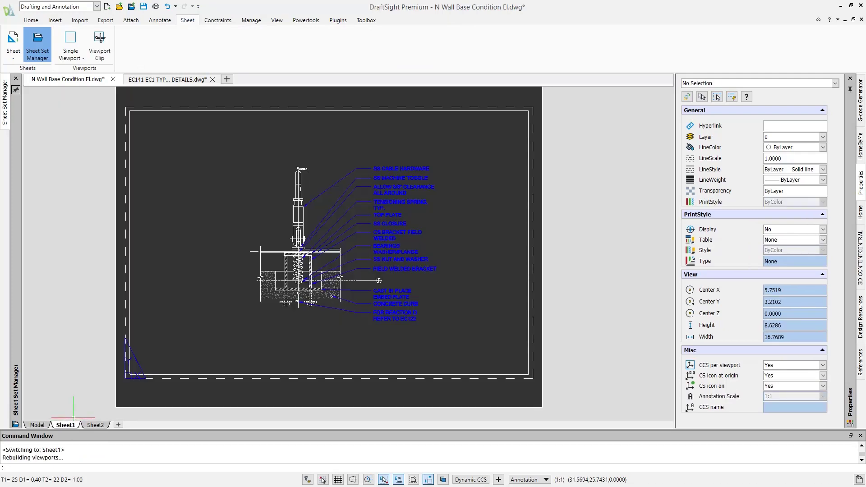
{"action": "double_click", "coordinate": [465, 307]}
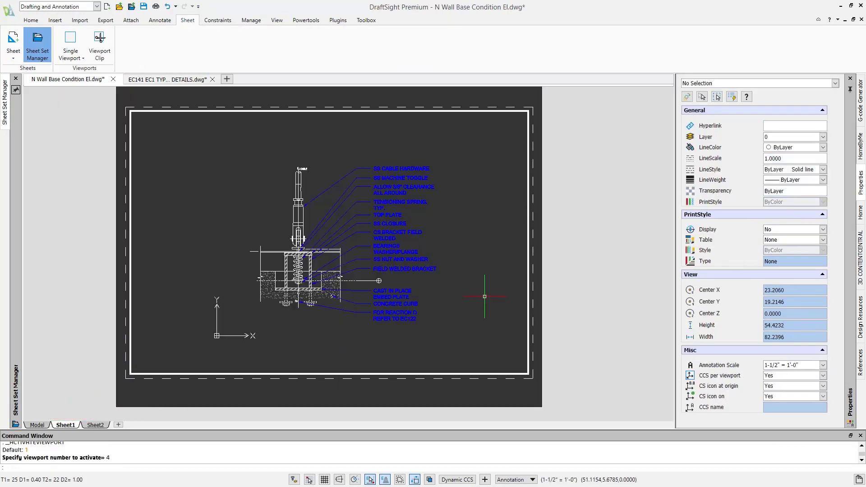
{"action": "left_click", "coordinate": [514, 479]}
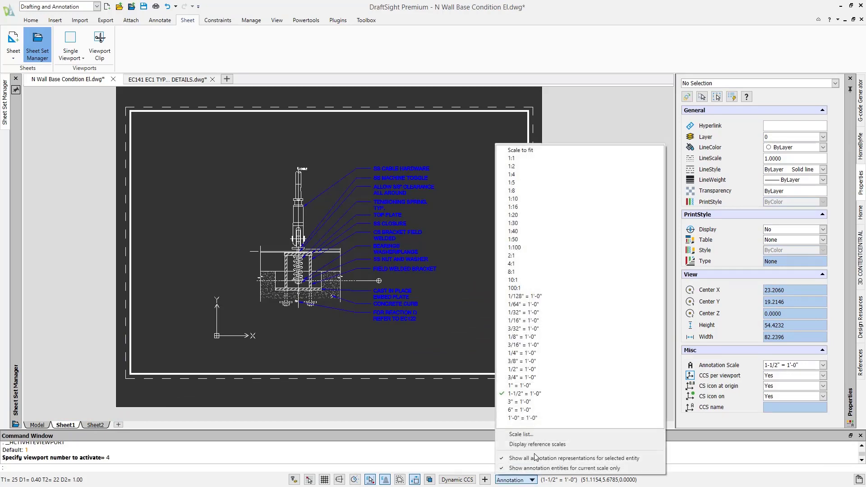
{"action": "left_click", "coordinate": [541, 402]}
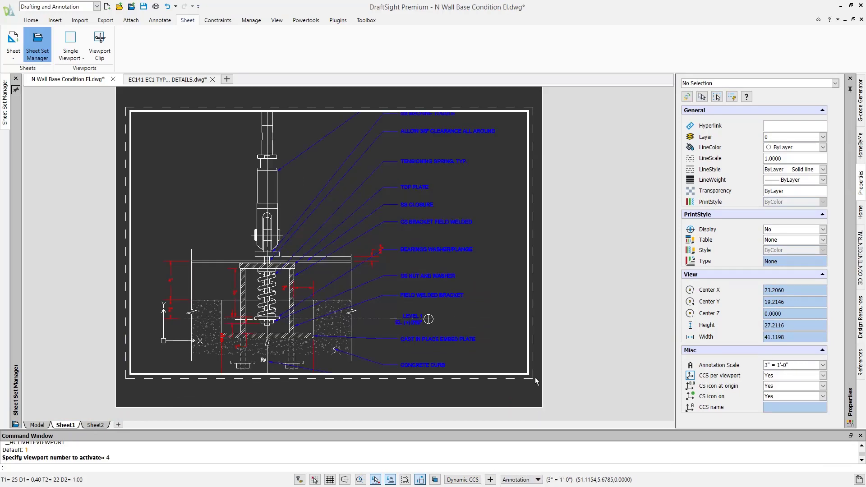
{"action": "left_click", "coordinate": [510, 480]}
{"action": "left_click", "coordinate": [525, 394]}
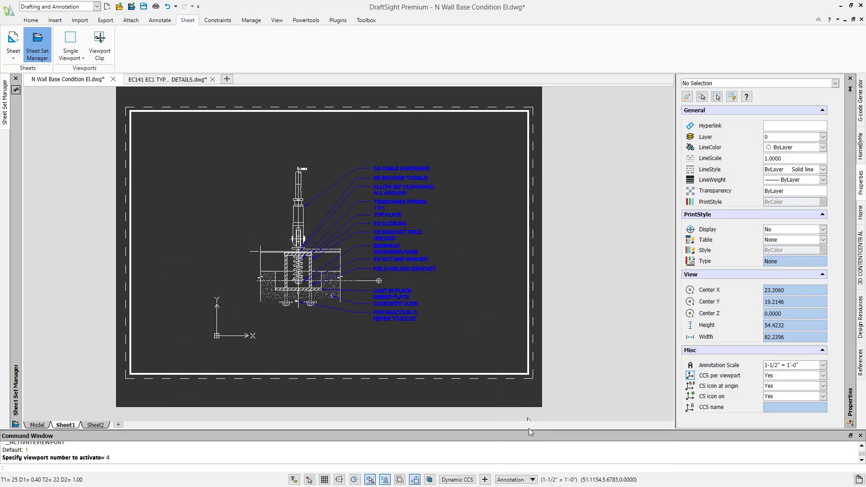
{"action": "left_click", "coordinate": [523, 479]}
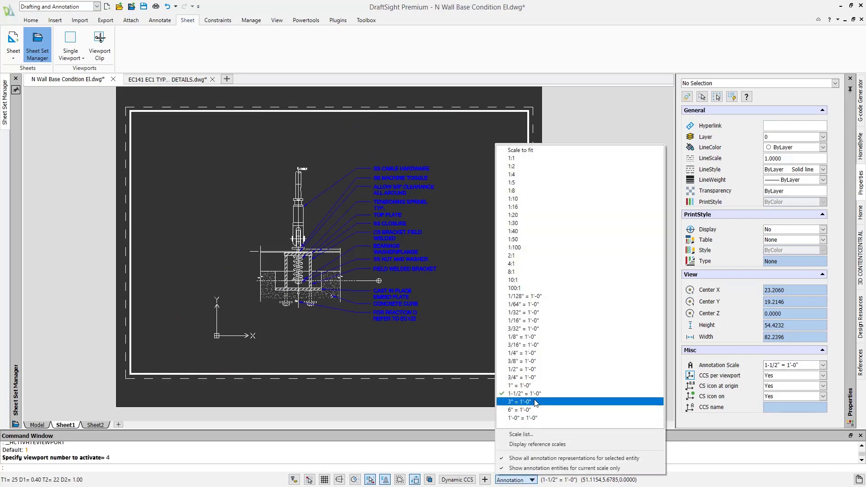
{"action": "left_click", "coordinate": [535, 403]}
{"action": "left_click", "coordinate": [514, 480]}
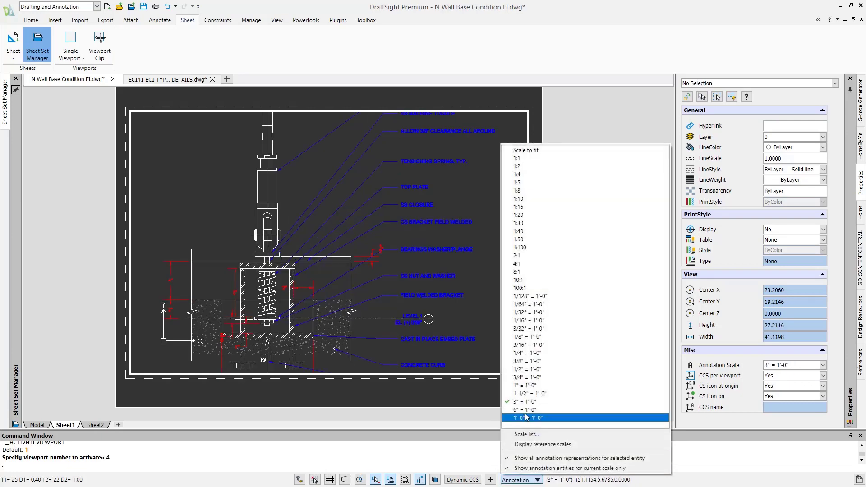
{"action": "left_click", "coordinate": [528, 394]}
{"action": "double_click", "coordinate": [564, 348]}
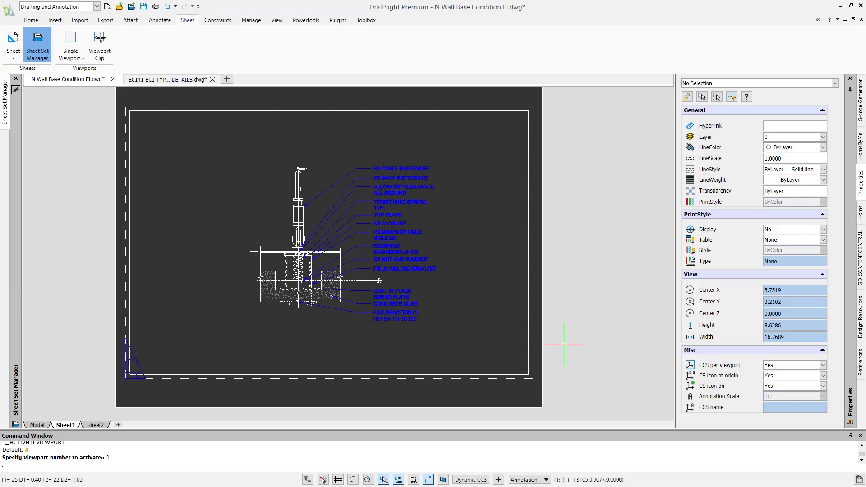
Switch to the EC141 EC1 TYPICAL DETAILS drawing, leave the active viewport and examine the sheet's detail views
{"action": "left_click", "coordinate": [173, 80]}
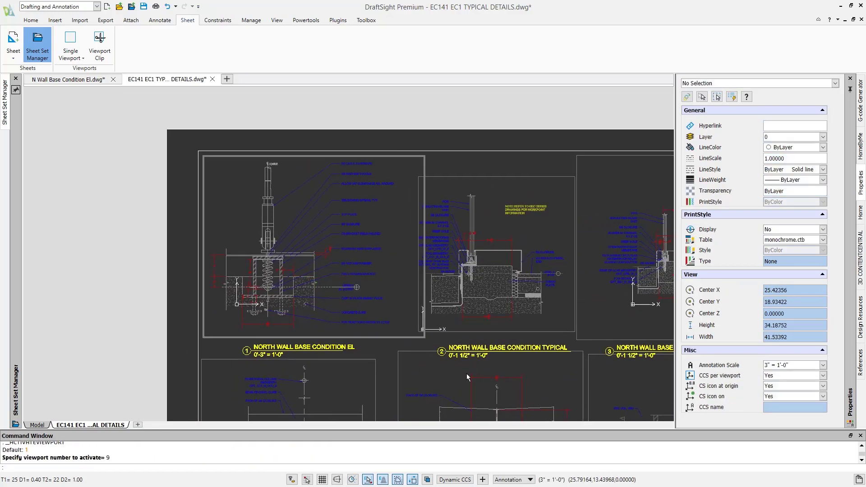
{"action": "double_click", "coordinate": [437, 340]}
{"action": "scroll", "coordinate": [436, 340], "scroll_direction": "down", "scroll_amount": 3}
{"action": "middle_click_drag", "start_coordinate": [436, 339], "coordinate": [326, 233]}
{"action": "middle_click_drag", "start_coordinate": [489, 284], "coordinate": [447, 245]}
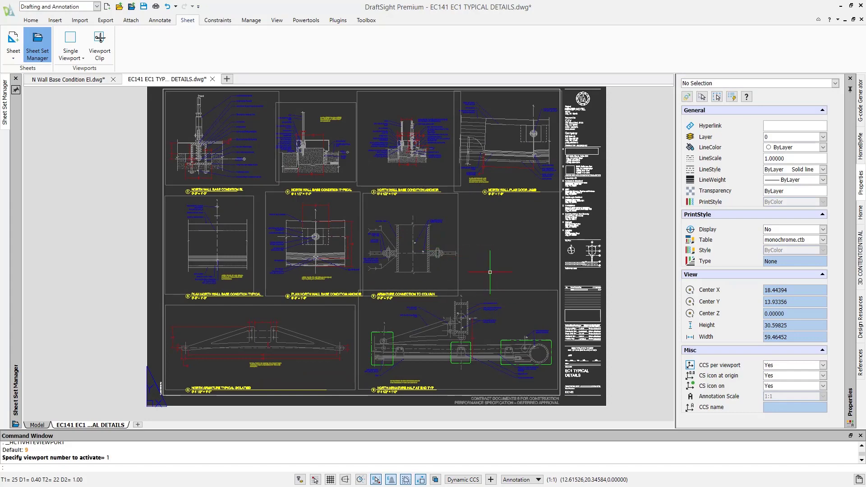
{"action": "scroll", "coordinate": [301, 211], "scroll_direction": "up", "scroll_amount": 2}
{"action": "middle_click_drag", "start_coordinate": [302, 211], "coordinate": [365, 322]}
{"action": "scroll", "coordinate": [365, 321], "scroll_direction": "down", "scroll_amount": 1}
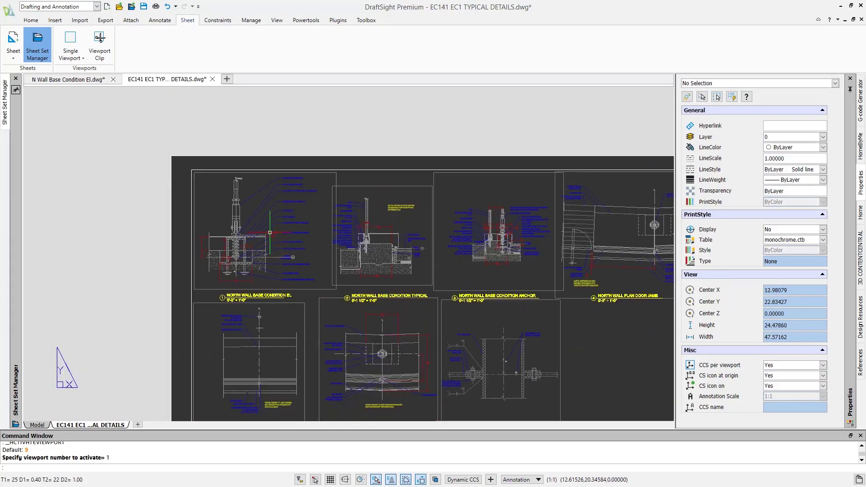
Set the North Wall Base Condition El viewport's scale to 1-1/2" = 1'-0" and return to sheet space
{"action": "double_click", "coordinate": [269, 233]}
{"action": "left_click", "coordinate": [523, 479]}
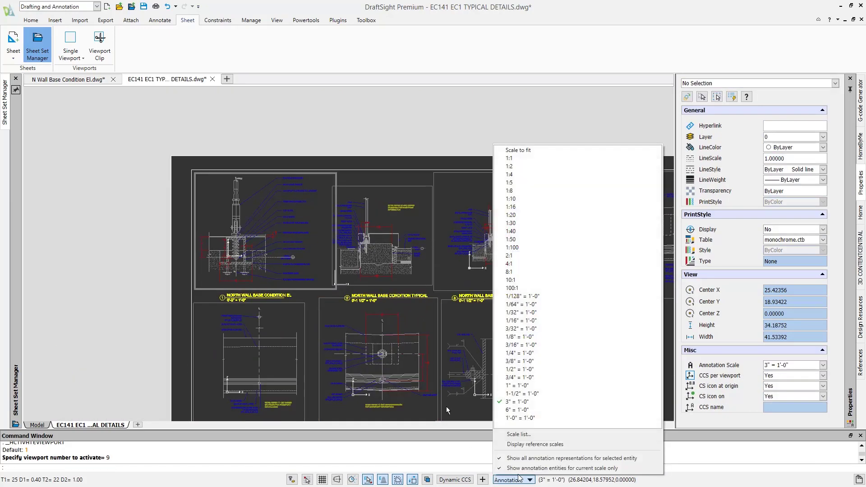
{"action": "left_click", "coordinate": [533, 394]}
{"action": "double_click", "coordinate": [305, 116]}
{"action": "scroll", "coordinate": [263, 201], "scroll_direction": "up", "scroll_amount": 2}
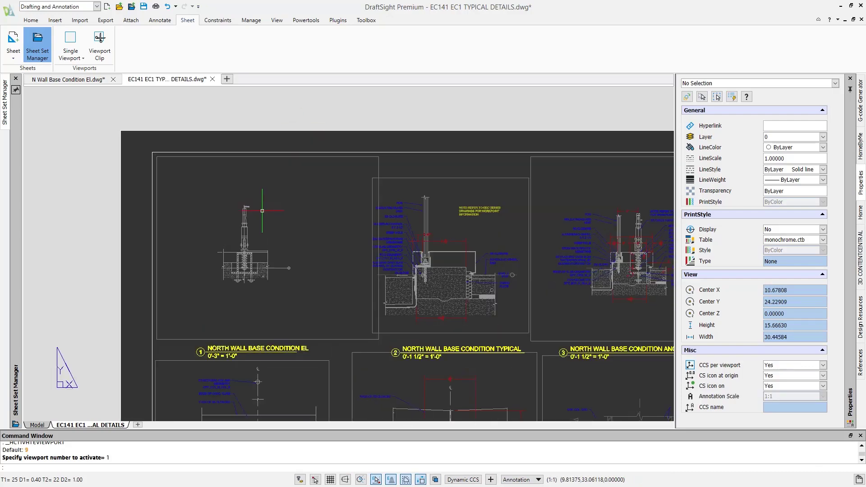
Save the N Wall Base Condition El drawing and reload it as a reference in the EC141 EC1 TYPICAL DETAILS drawing
{"action": "left_click", "coordinate": [68, 80]}
{"action": "key", "text": "ctrl+s"}
{"action": "left_click", "coordinate": [167, 79]}
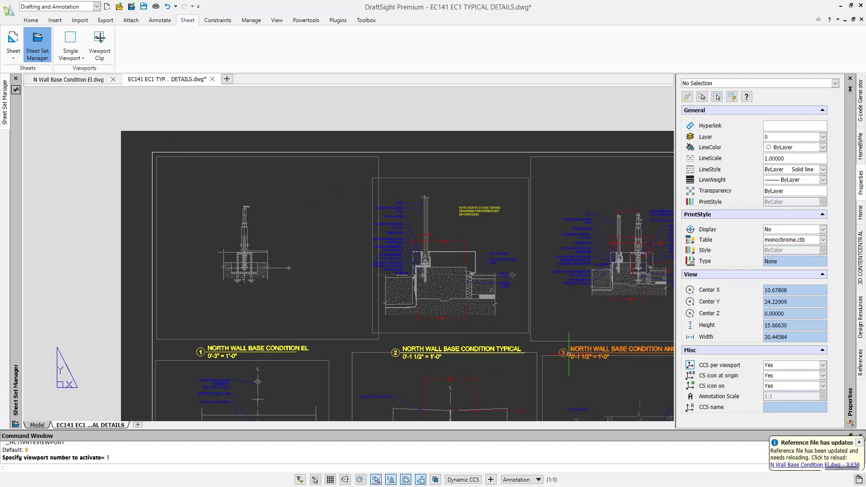
{"action": "left_click", "coordinate": [793, 465]}
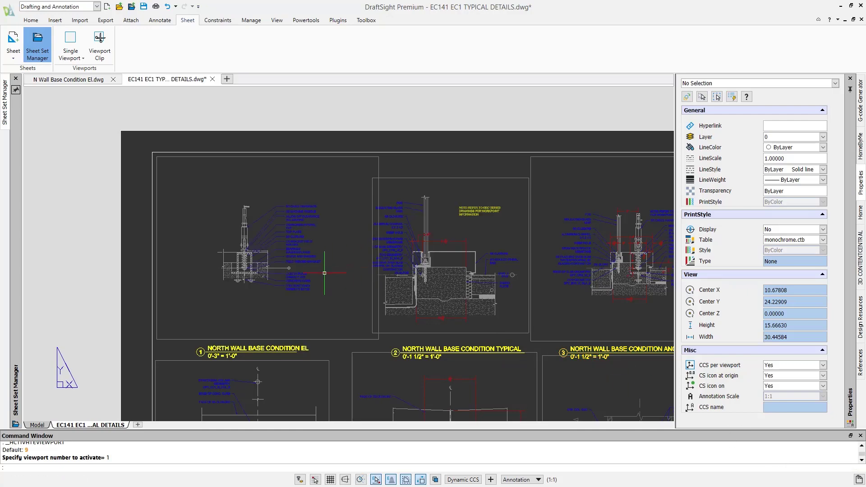
{"action": "scroll", "coordinate": [310, 267], "scroll_direction": "up", "scroll_amount": 1}
{"action": "double_click", "coordinate": [344, 253]}
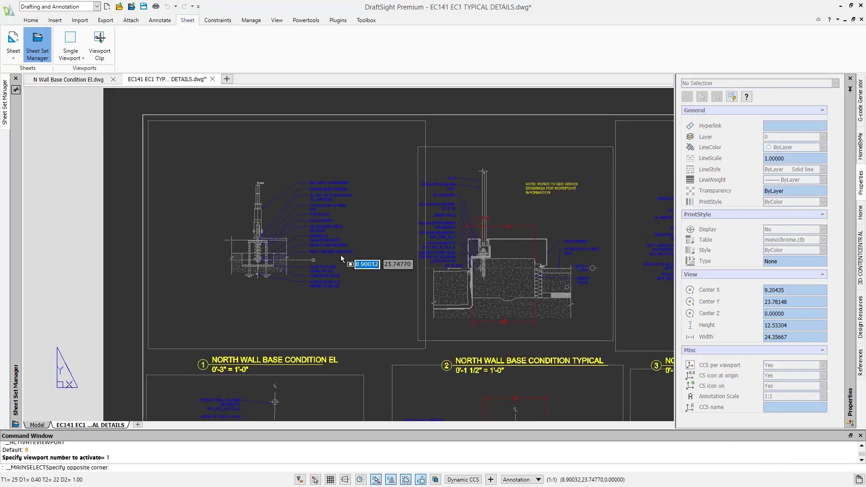
{"action": "double_click", "coordinate": [386, 102]}
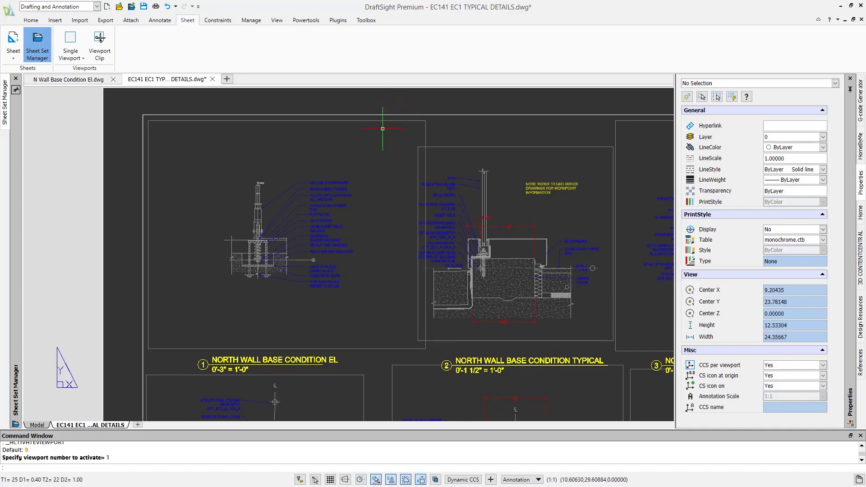
{"action": "double_click", "coordinate": [305, 231]}
{"action": "double_click", "coordinate": [396, 359]}
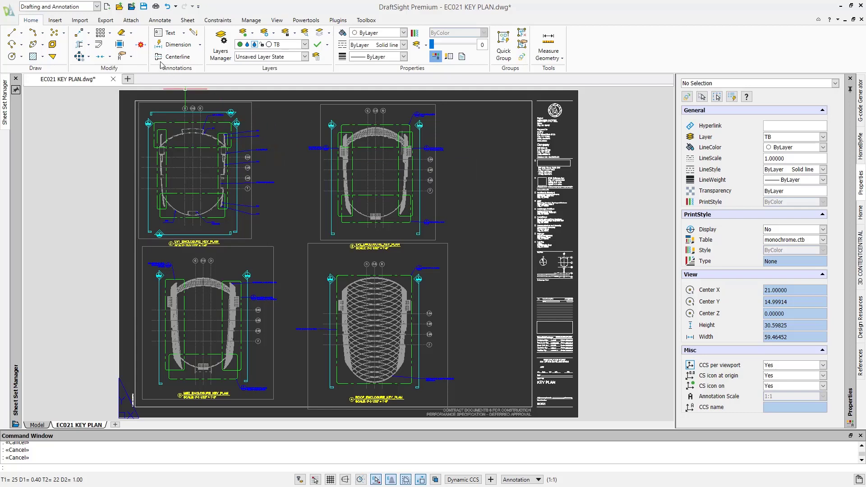
Start a spell check on all entities of the EC021 KEY PLAN drawing
{"action": "left_click", "coordinate": [153, 21]}
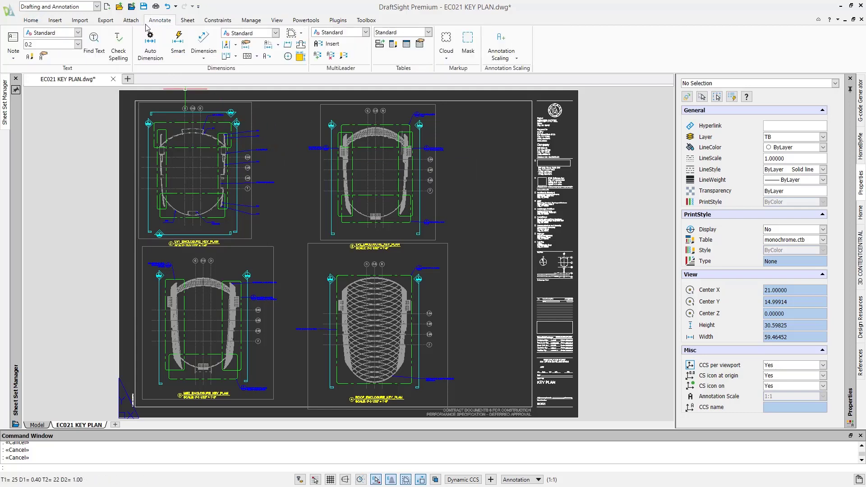
{"action": "left_click", "coordinate": [118, 59]}
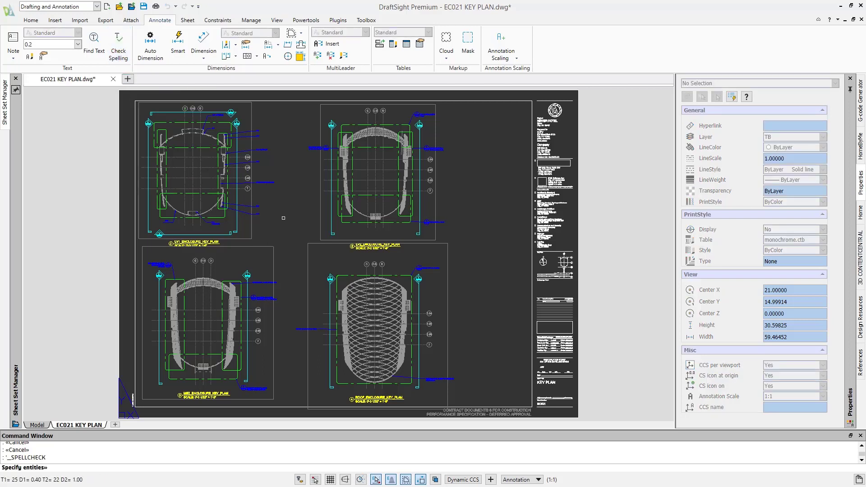
{"action": "type", "text": "all"}
{"action": "key", "text": "Return"}
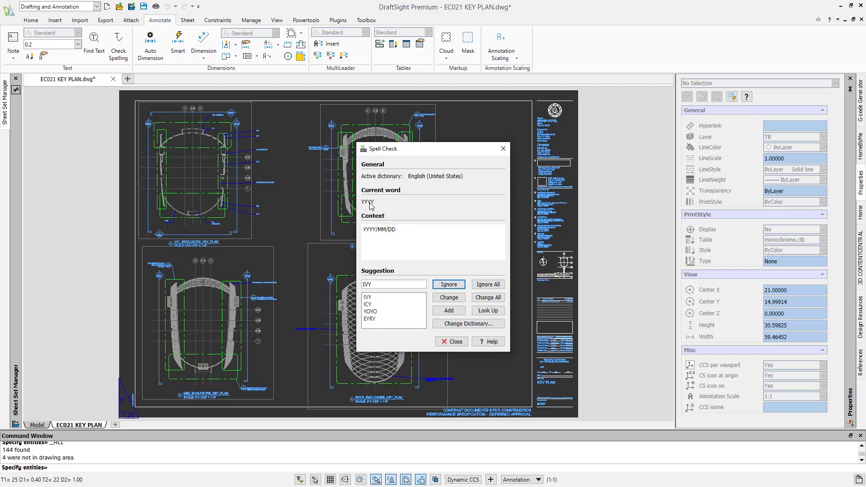
Ignore all occurrences of YYYY, DD and url in the spell check, and add USA to the dictionary
{"action": "left_click", "coordinate": [492, 286]}
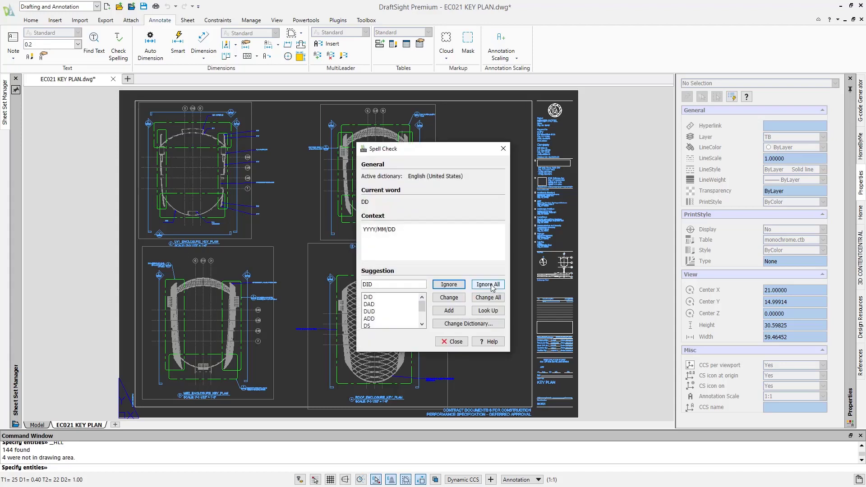
{"action": "left_click", "coordinate": [490, 285]}
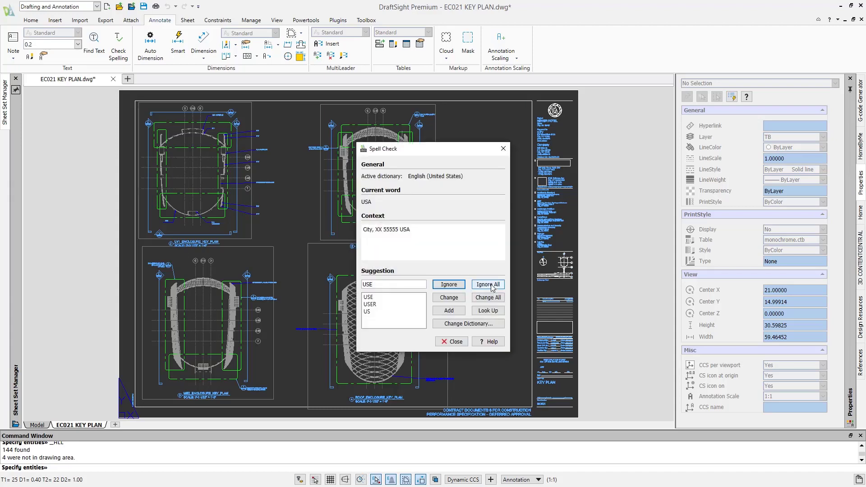
{"action": "left_click", "coordinate": [463, 315]}
{"action": "left_click", "coordinate": [463, 314]}
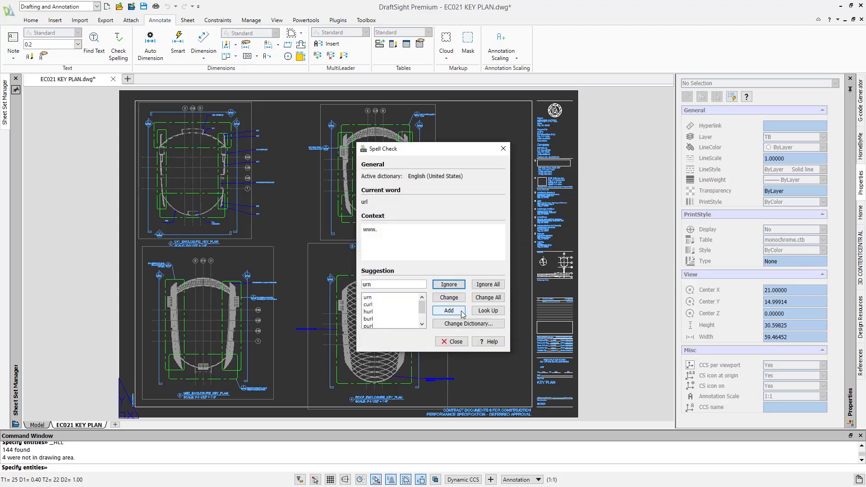
{"action": "left_click", "coordinate": [486, 287]}
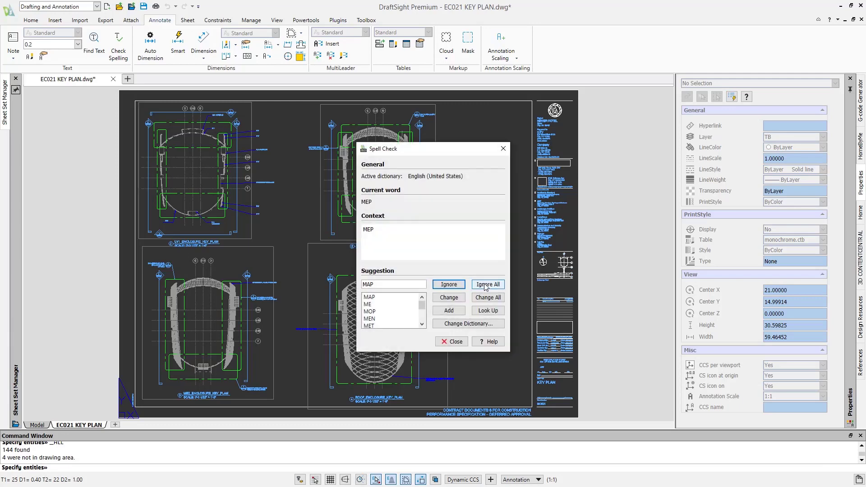
Add the flagged abbreviations, including MEP, Chk and FLS, to the spelling dictionary
{"action": "left_click", "coordinate": [458, 315]}
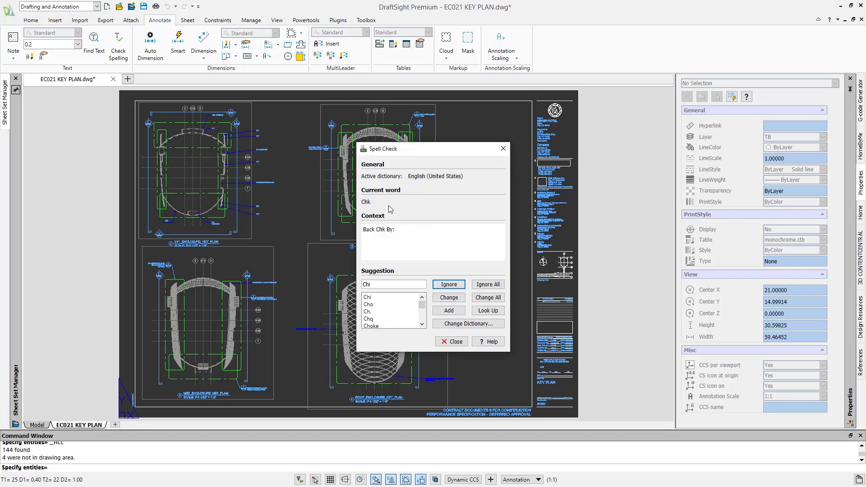
{"action": "left_click", "coordinate": [455, 313]}
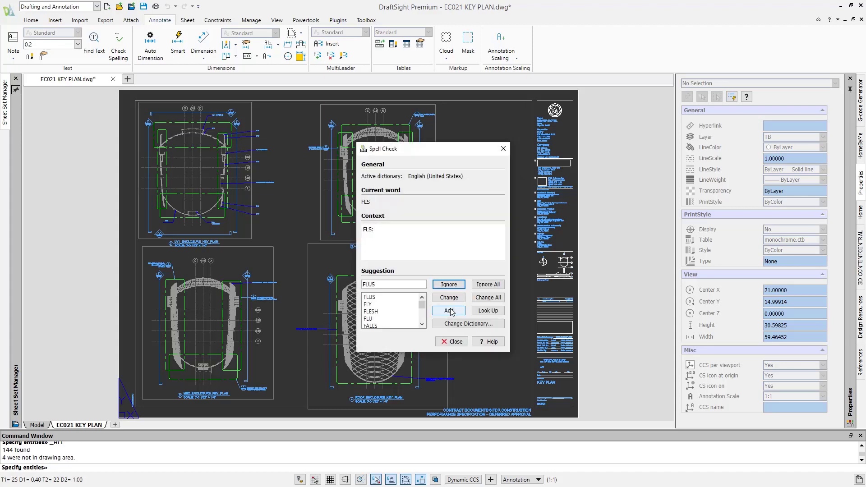
{"action": "left_click", "coordinate": [448, 312]}
{"action": "left_click", "coordinate": [448, 313]}
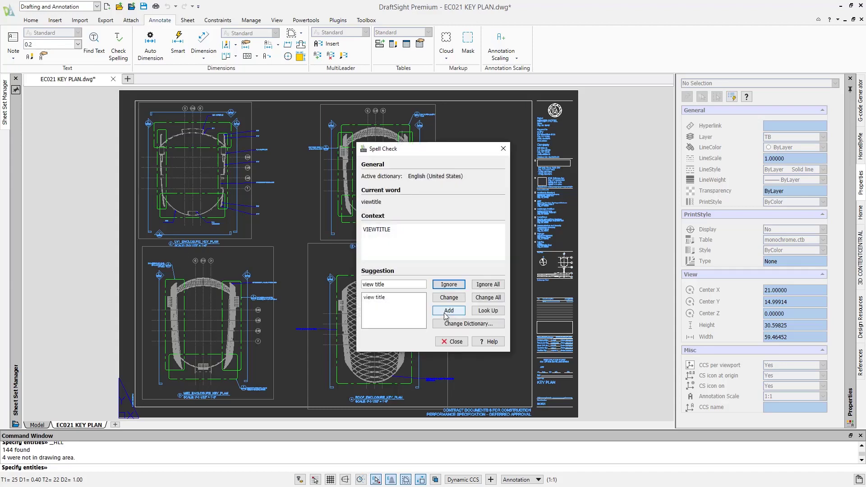
Ignore all occurrences of the flagged attribute names, including viewtitle, ViewportScale and DrawingSheetNumber
{"action": "left_click", "coordinate": [488, 285]}
{"action": "left_click", "coordinate": [489, 286]}
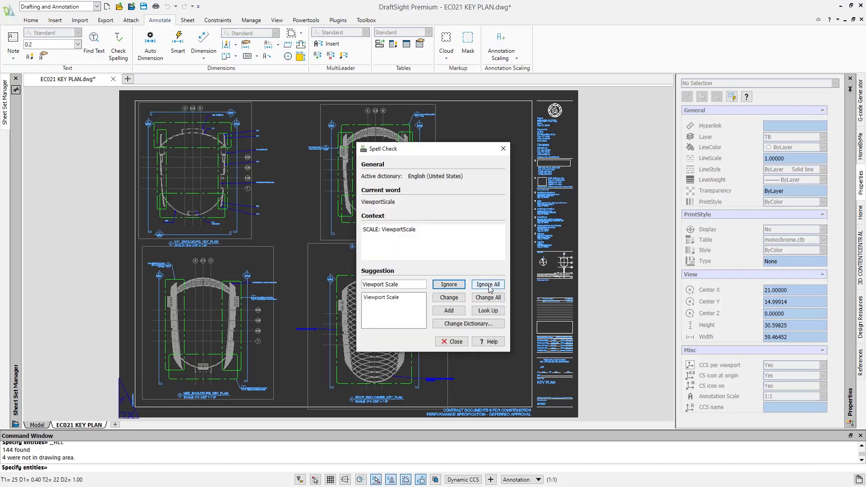
{"action": "left_click", "coordinate": [488, 286]}
{"action": "left_click", "coordinate": [488, 285]}
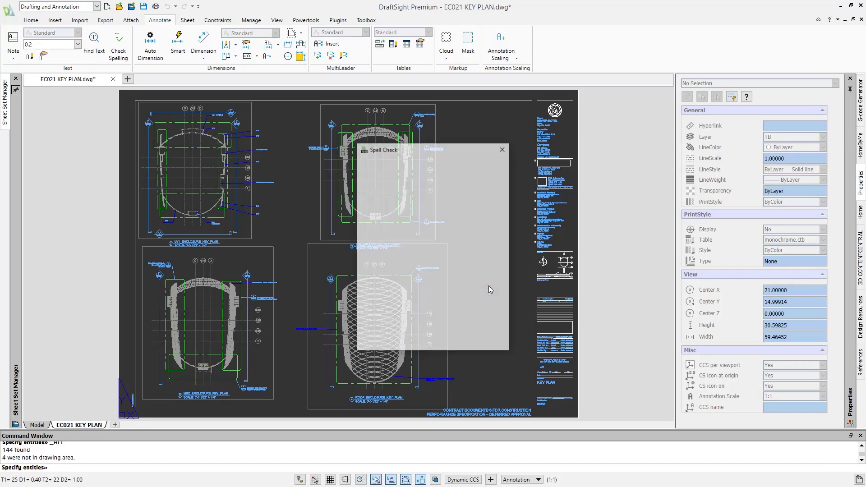
{"action": "left_click", "coordinate": [489, 286]}
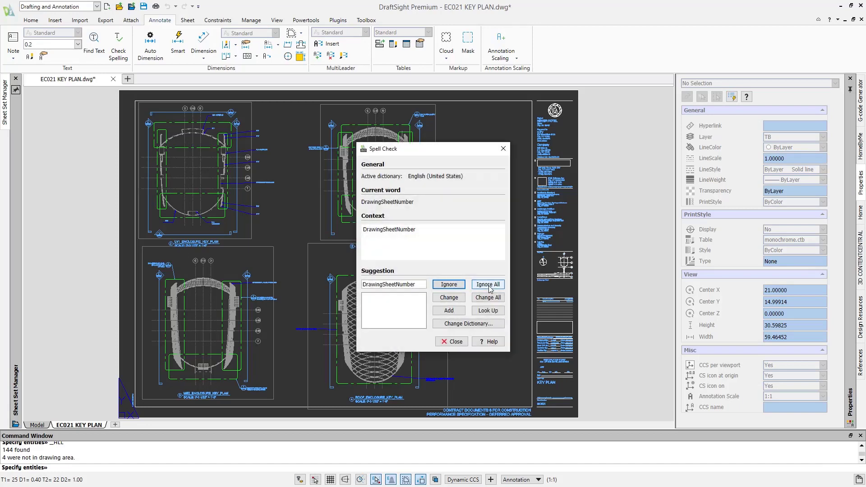
{"action": "left_click", "coordinate": [489, 286]}
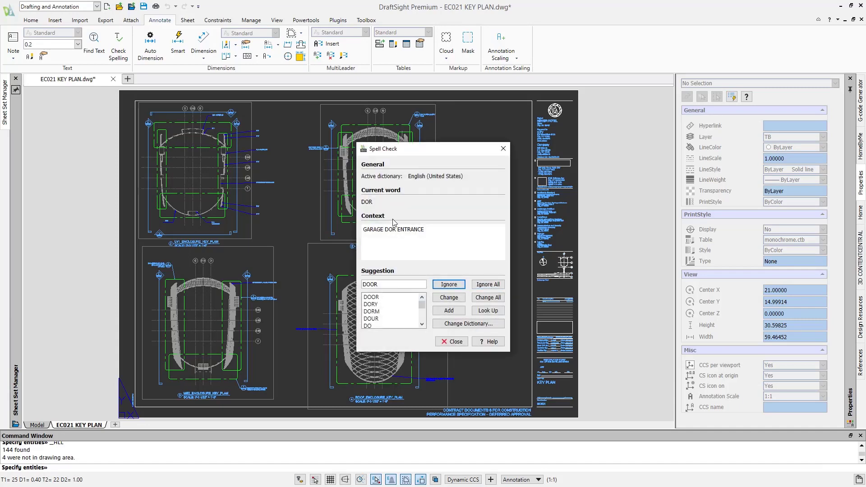
Replace the misspelled DOR with the suggestion DOOR in the garage entrance note
{"action": "left_click", "coordinate": [384, 298]}
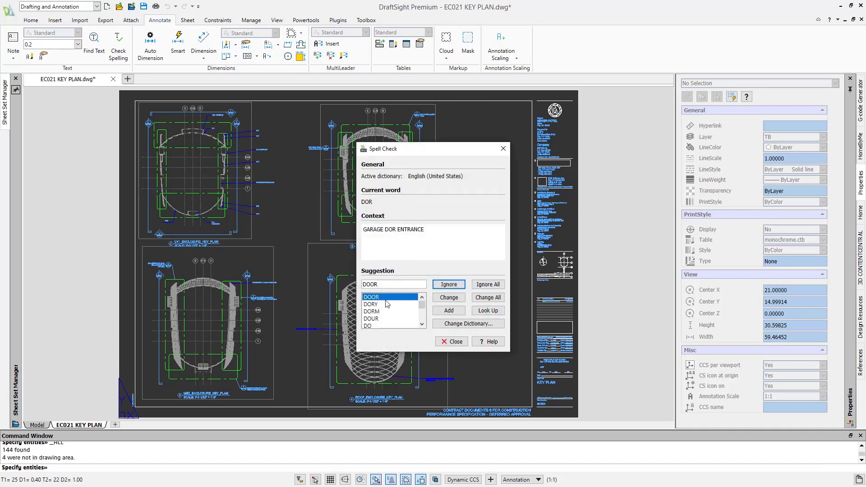
{"action": "left_click", "coordinate": [452, 300]}
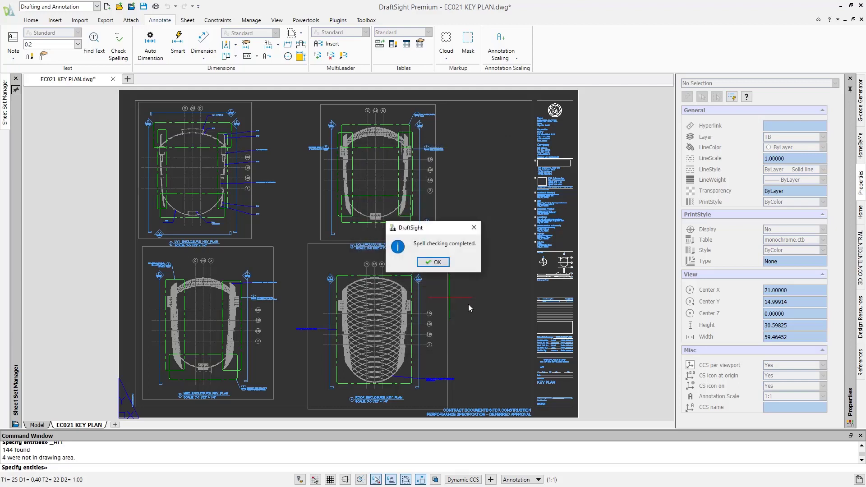
Finish the spell check and open the drawing standards configuration to review its drawing categories
{"action": "left_click", "coordinate": [443, 263]}
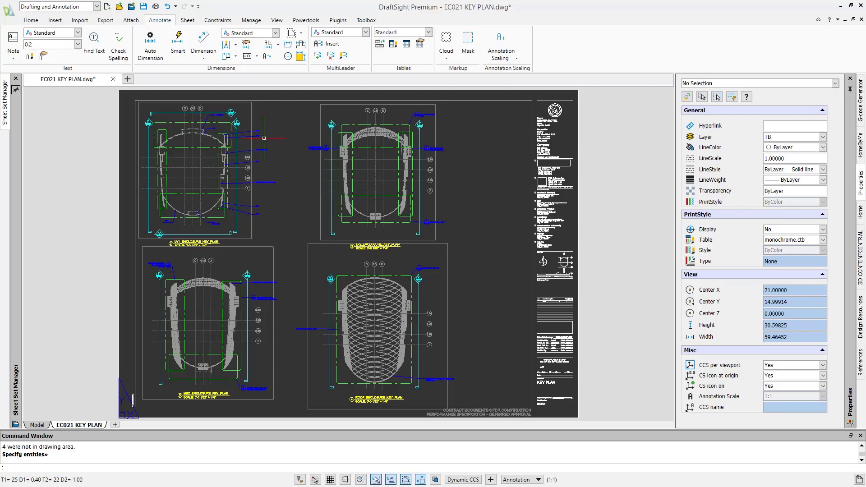
{"action": "left_click", "coordinate": [252, 21]}
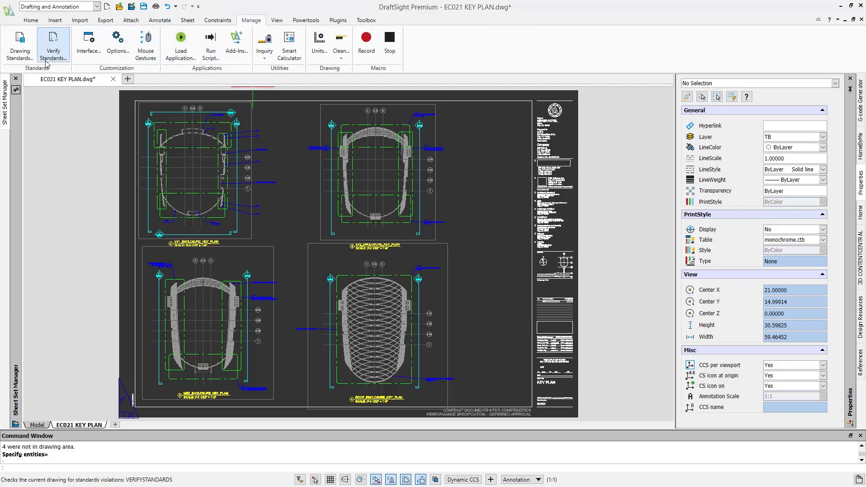
{"action": "left_click", "coordinate": [20, 43]}
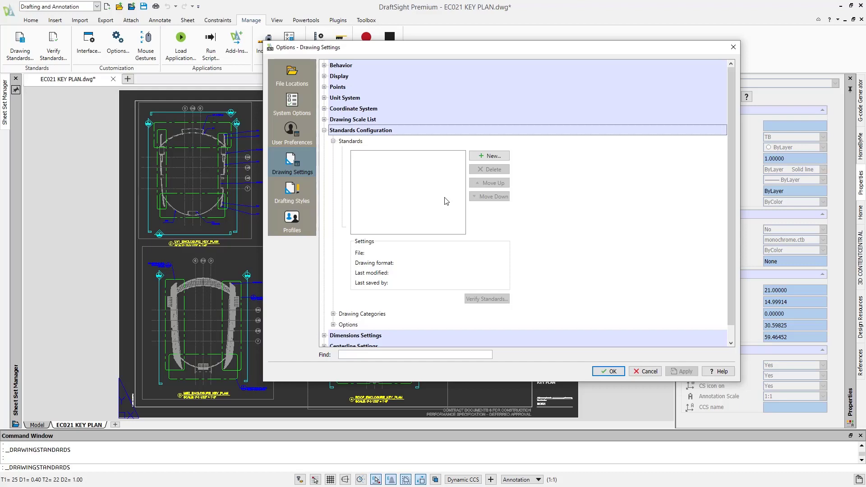
{"action": "scroll", "coordinate": [429, 214], "scroll_direction": "down", "scroll_amount": 1}
{"action": "left_click", "coordinate": [333, 314]}
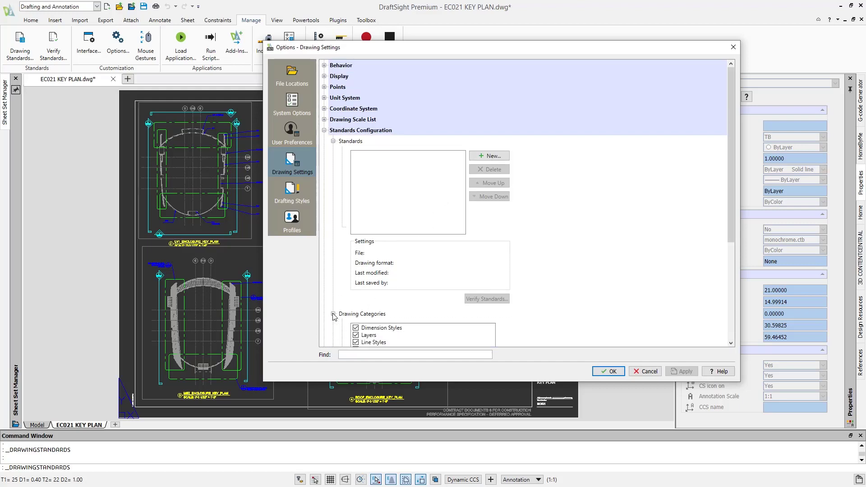
{"action": "scroll", "coordinate": [334, 317], "scroll_direction": "down", "scroll_amount": 3}
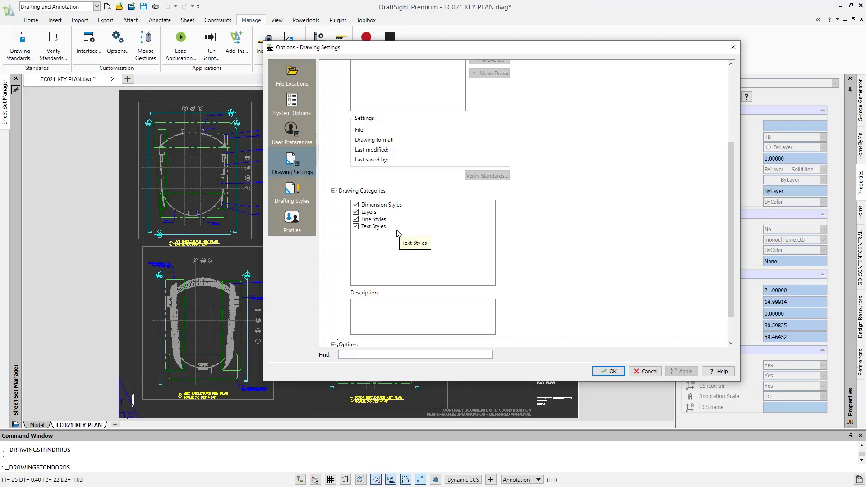
{"action": "scroll", "coordinate": [399, 233], "scroll_direction": "up", "scroll_amount": 5}
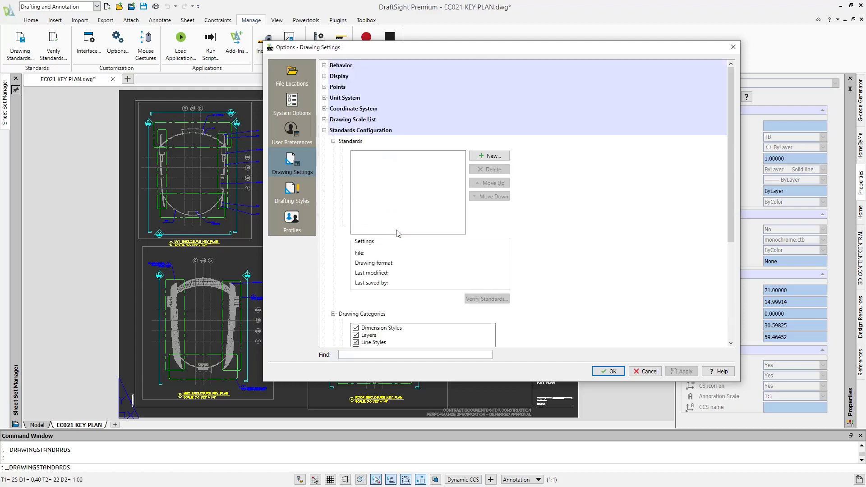
Add HOTEL_Drawing_Standards.dws as the drawing's standards file and apply the setting
{"action": "left_click", "coordinate": [502, 158]}
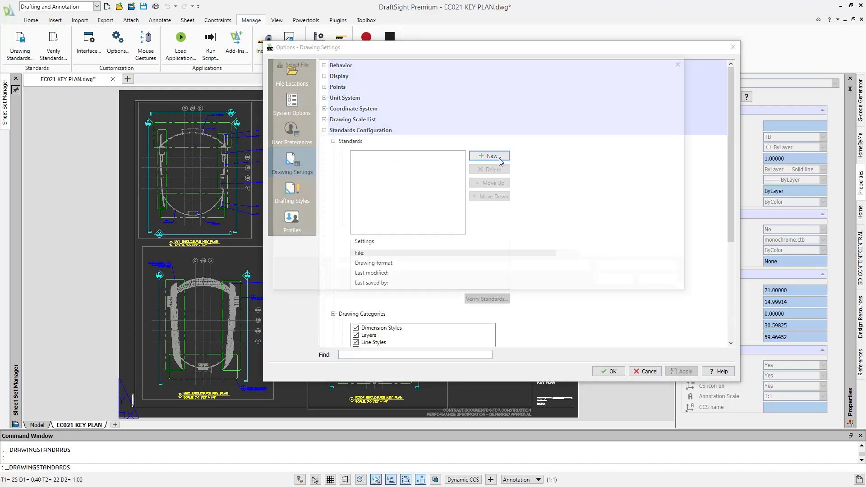
{"action": "left_click", "coordinate": [431, 162]}
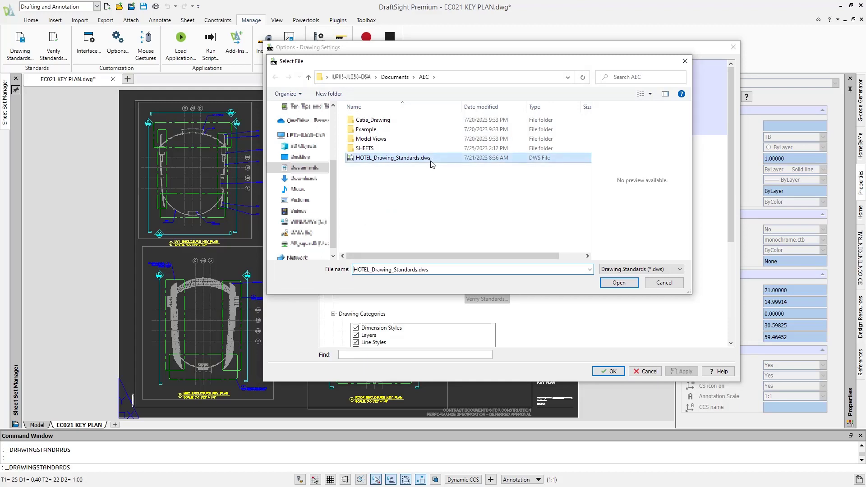
{"action": "left_click", "coordinate": [618, 283]}
{"action": "left_click", "coordinate": [683, 371]}
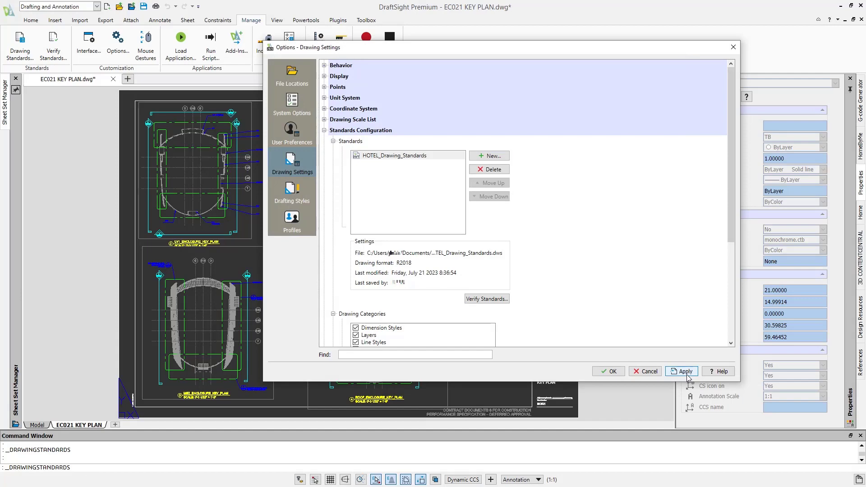
Verify the drawing against the standards, ignoring the violations for the Standard and Ansi1 dimension styles
{"action": "left_click", "coordinate": [498, 300]}
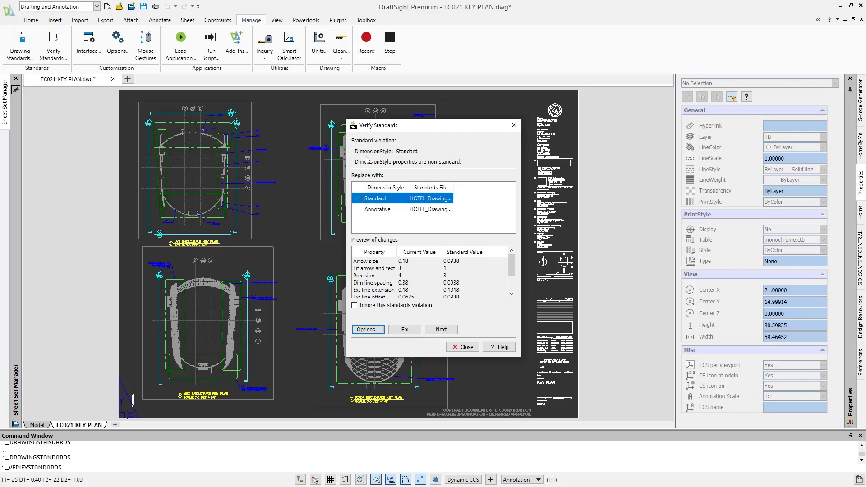
{"action": "mouse_move", "coordinate": [512, 268]}
{"action": "left_mouse_down"}
{"action": "mouse_move", "coordinate": [515, 287]}
{"action": "mouse_move", "coordinate": [511, 261]}
{"action": "left_mouse_up"}
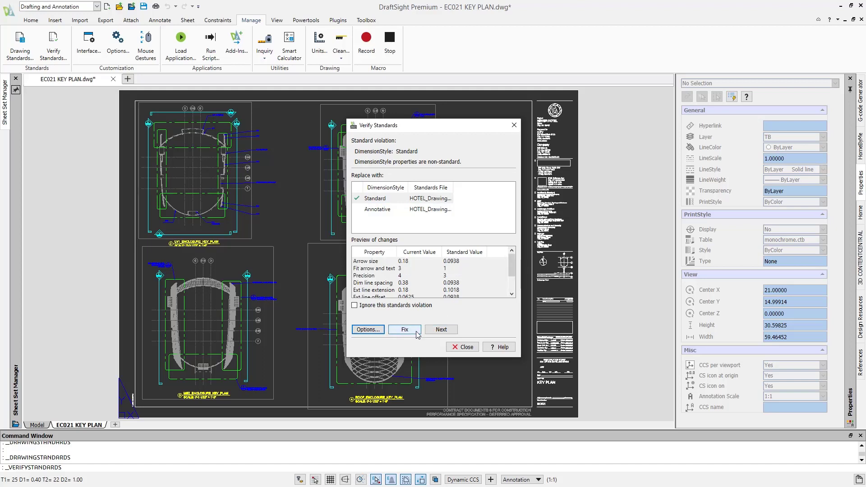
{"action": "left_click", "coordinate": [403, 306]}
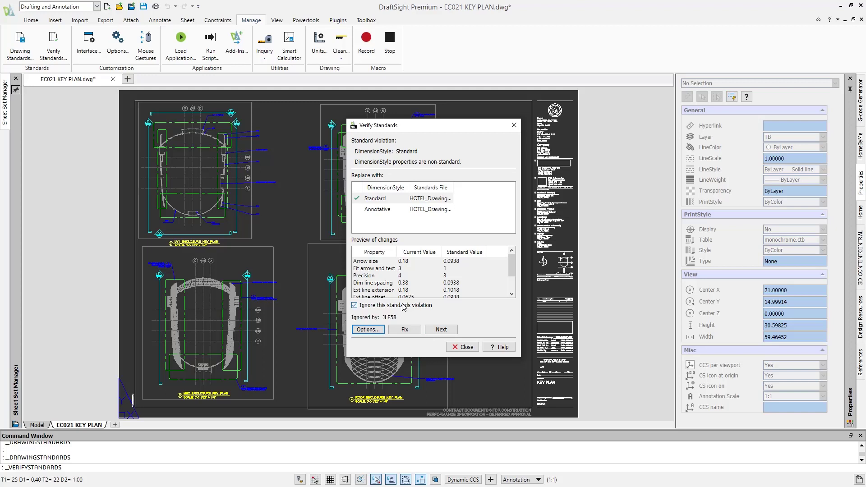
{"action": "left_click", "coordinate": [457, 331]}
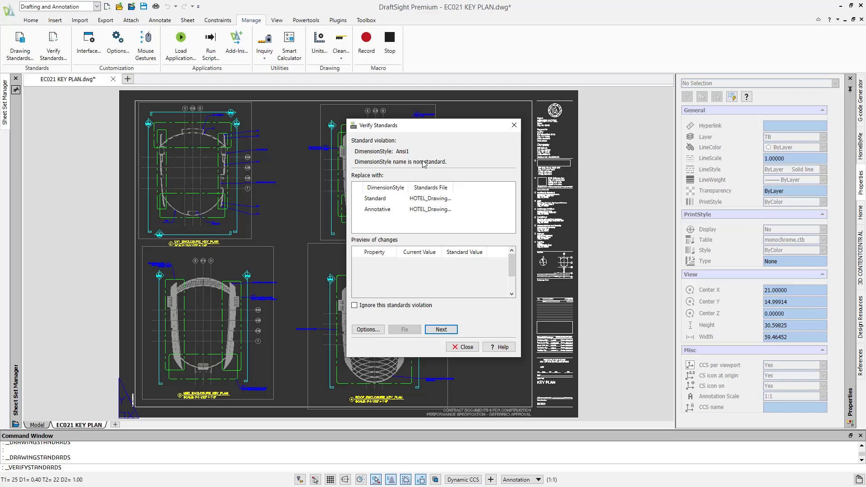
{"action": "left_click", "coordinate": [399, 307]}
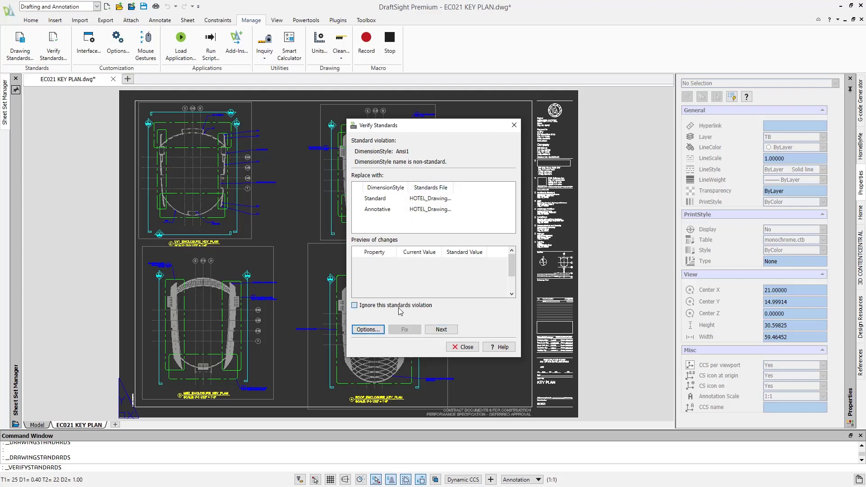
{"action": "left_click", "coordinate": [441, 330]}
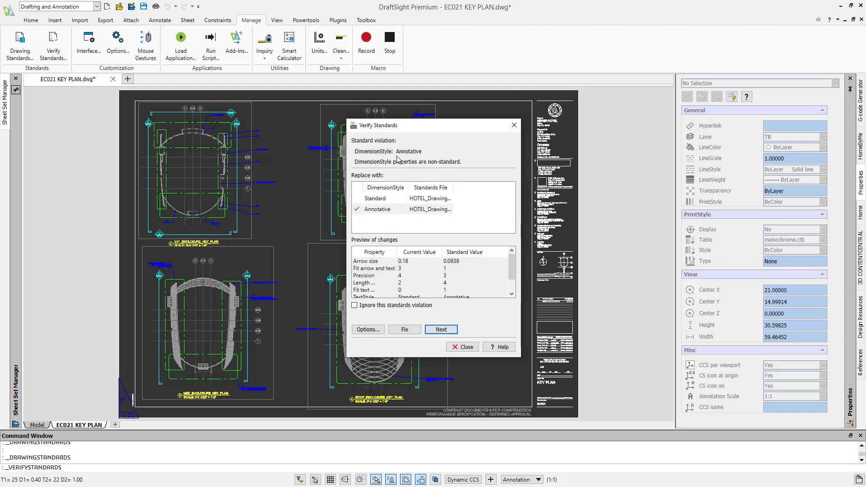
Fix the Annotative dimension style with its standards version, and close the verification after reviewing replacement layers for PDF1_Geometry
{"action": "left_click", "coordinate": [403, 211]}
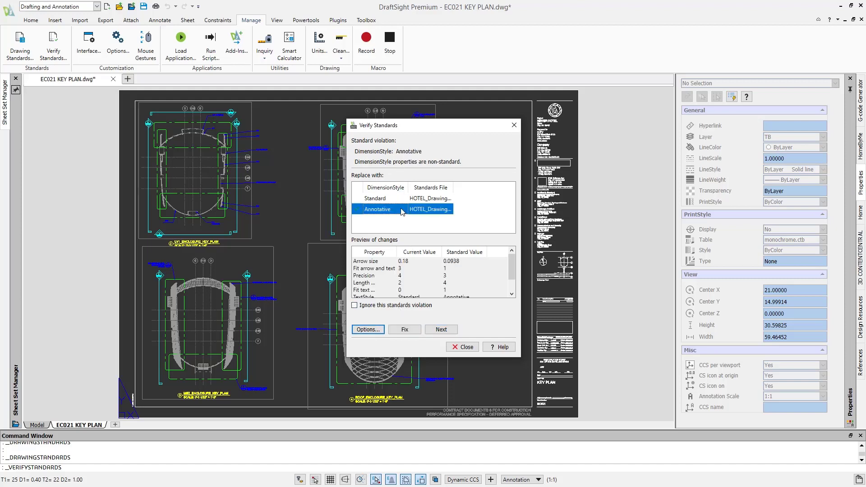
{"action": "left_click", "coordinate": [404, 330]}
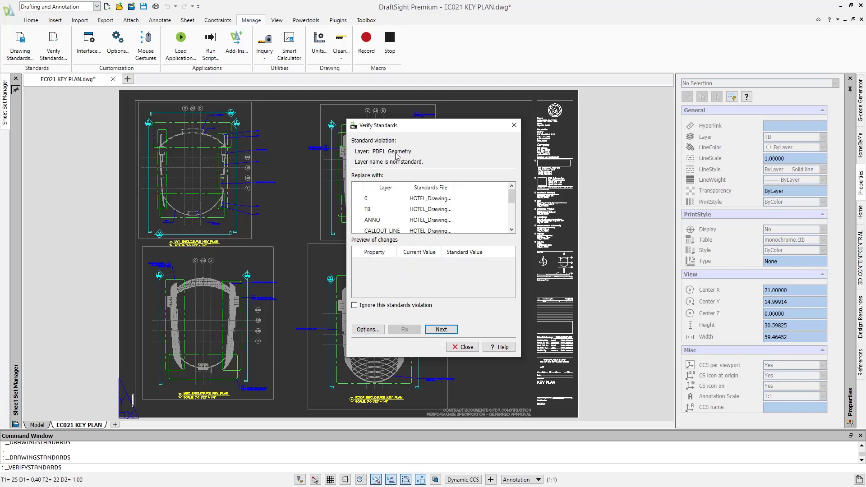
{"action": "left_click_drag", "start_coordinate": [514, 200], "coordinate": [514, 222]}
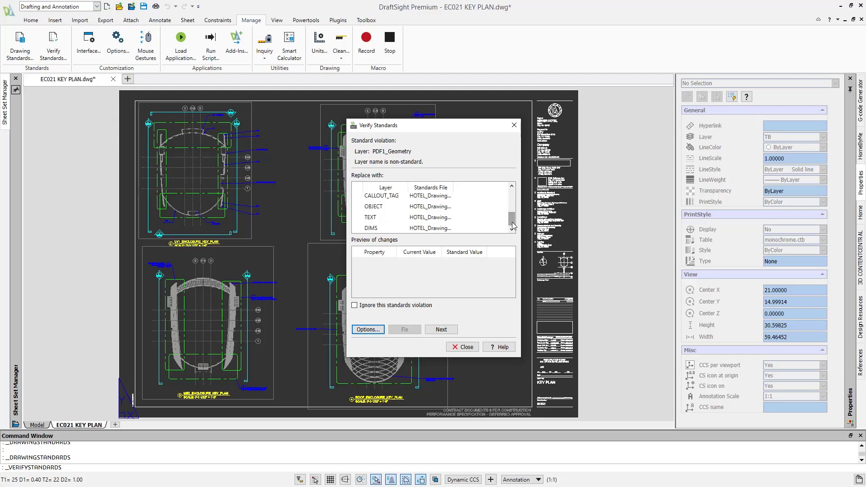
{"action": "left_click", "coordinate": [464, 347]}
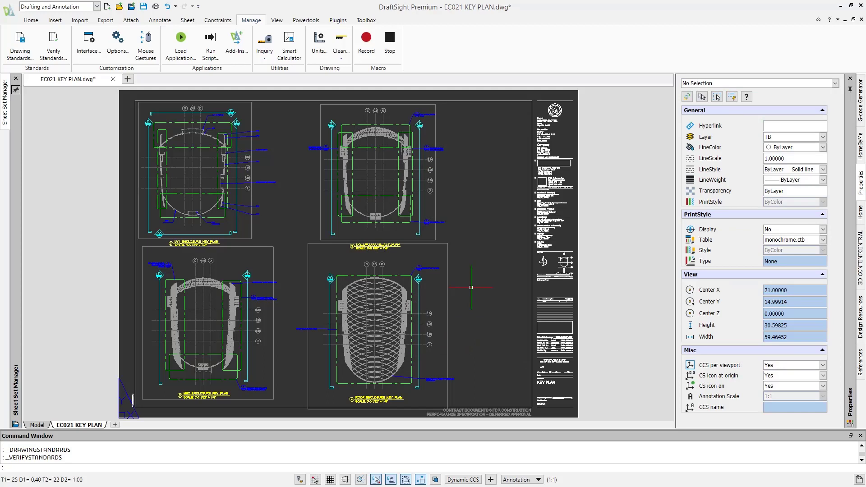
Look up the Drawing Standards (*.dws) file type among the formats available for saving the drawing
{"action": "left_click", "coordinate": [15, 14]}
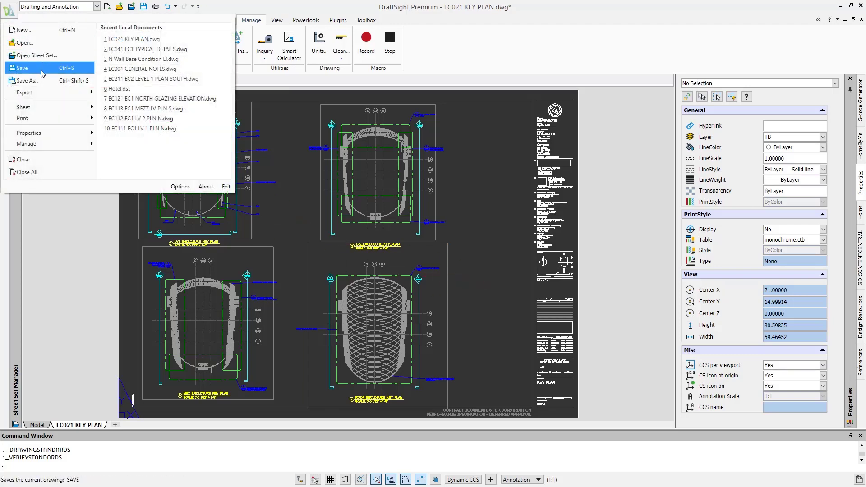
{"action": "left_click", "coordinate": [27, 80]}
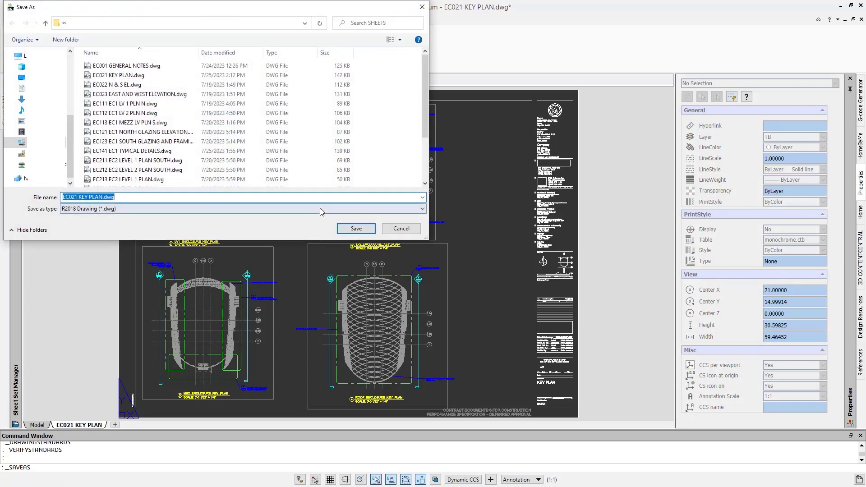
{"action": "left_click", "coordinate": [273, 209]}
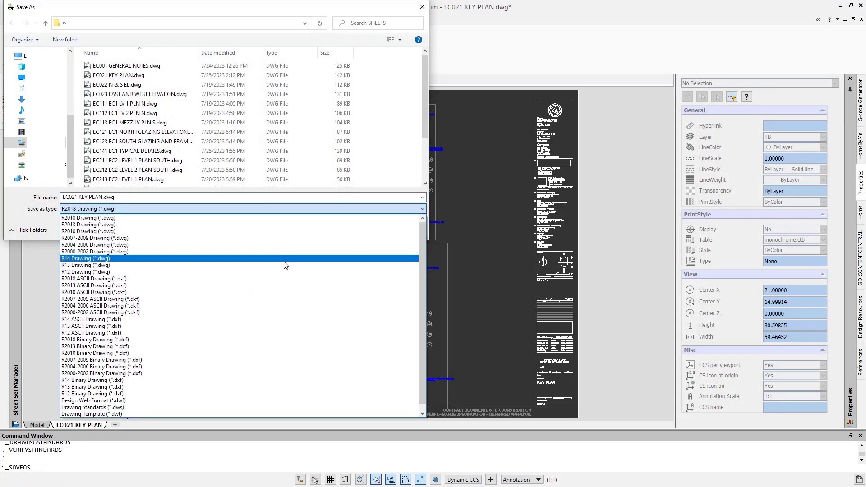
{"action": "scroll", "coordinate": [235, 361], "scroll_direction": "down", "scroll_amount": 1}
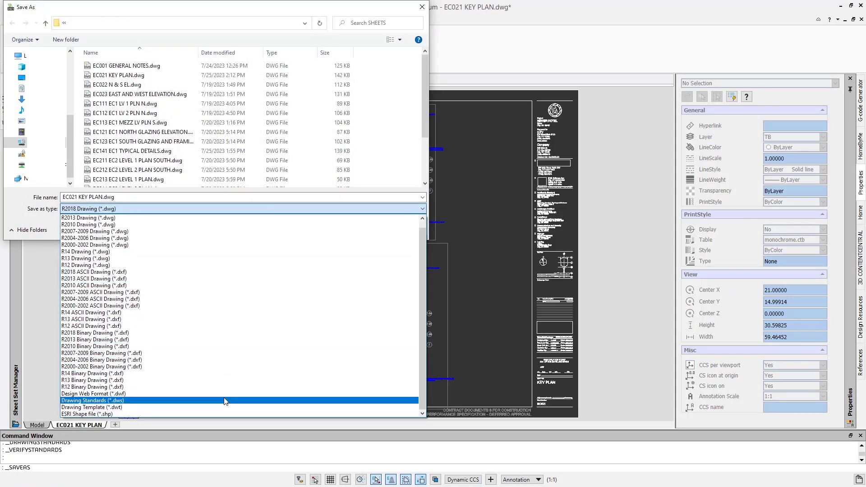
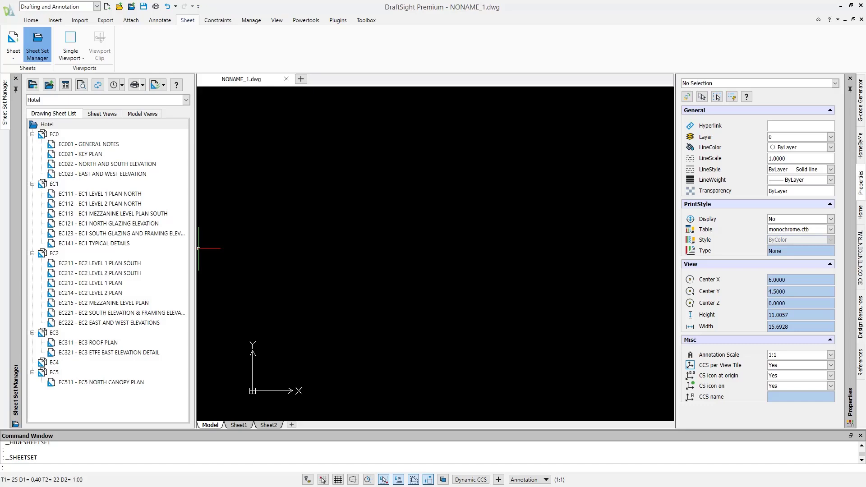
Create drawing sheet EC000 titled KEY PLAN 2 in the EC0 subset and open it in the drawing editor
{"action": "left_click", "coordinate": [200, 246]}
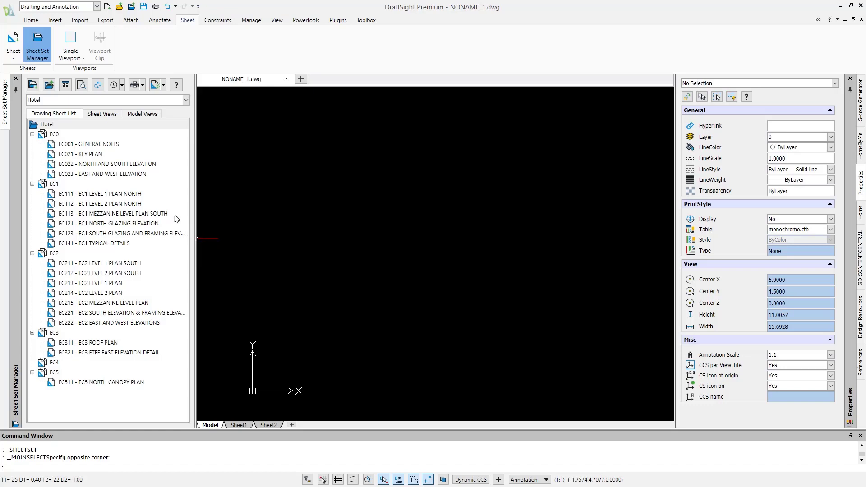
{"action": "left_click", "coordinate": [87, 135]}
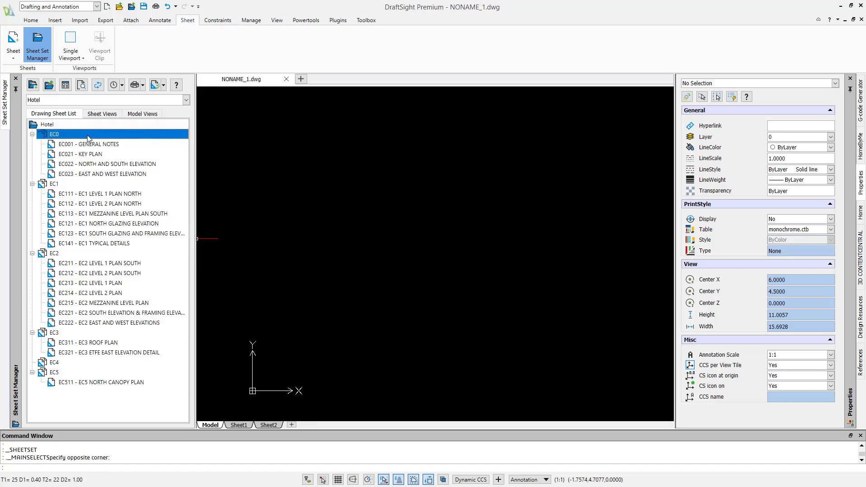
{"action": "right_click", "coordinate": [88, 138]}
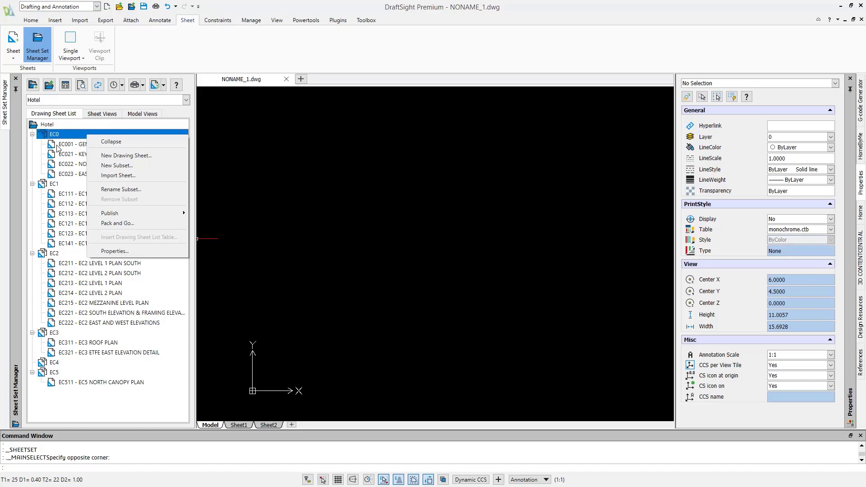
{"action": "left_click", "coordinate": [138, 156]}
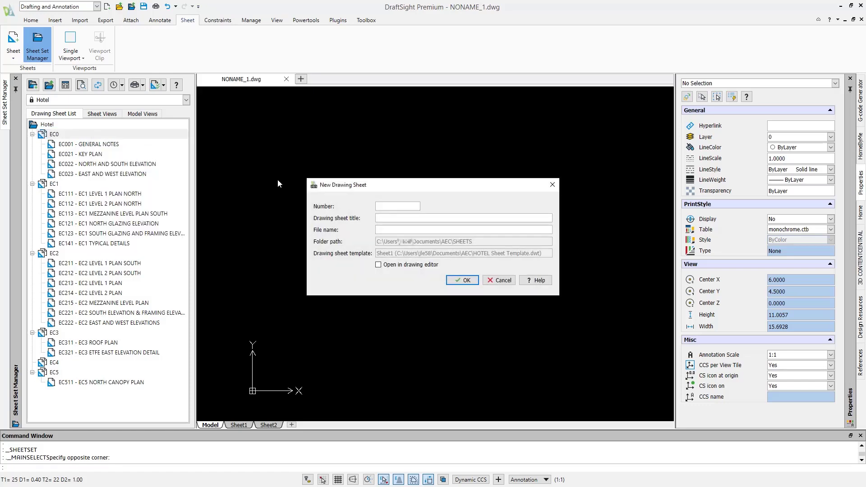
{"action": "left_click", "coordinate": [379, 208]}
{"action": "type", "text": "EC000"}
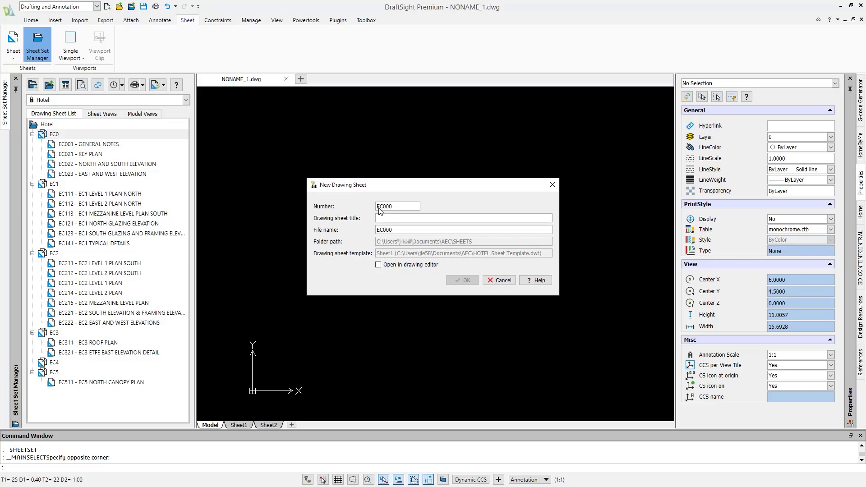
{"action": "left_click", "coordinate": [419, 217]}
{"action": "type", "text": "KEY PLAN 2"}
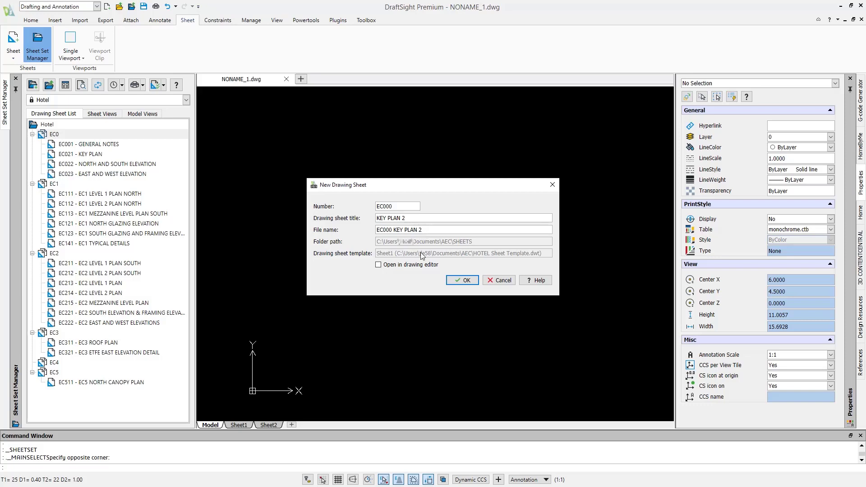
{"action": "left_click", "coordinate": [426, 267]}
{"action": "left_click", "coordinate": [459, 284]}
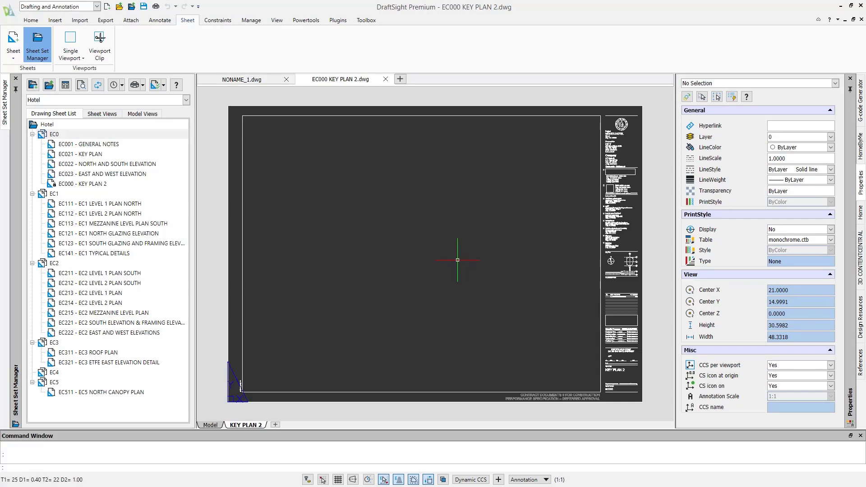
Review the Hotel sheet set's properties and examine the title block of the KEY PLAN 2 sheet
{"action": "right_click", "coordinate": [111, 126]}
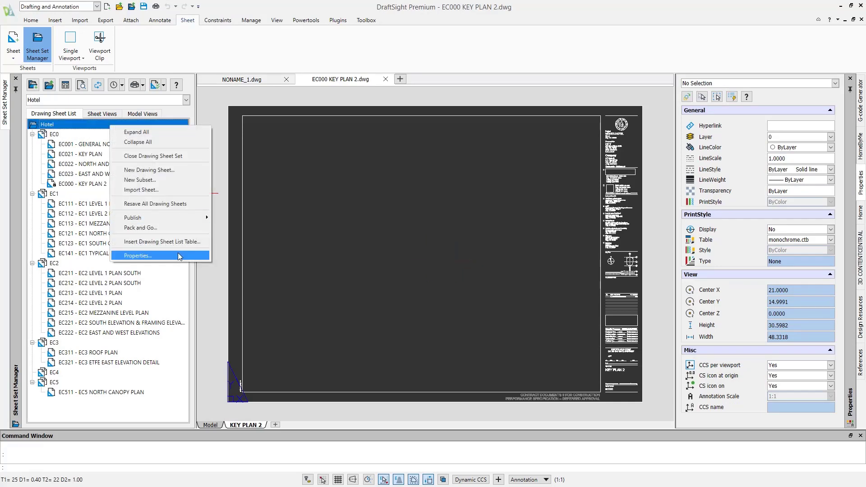
{"action": "left_click", "coordinate": [138, 256]}
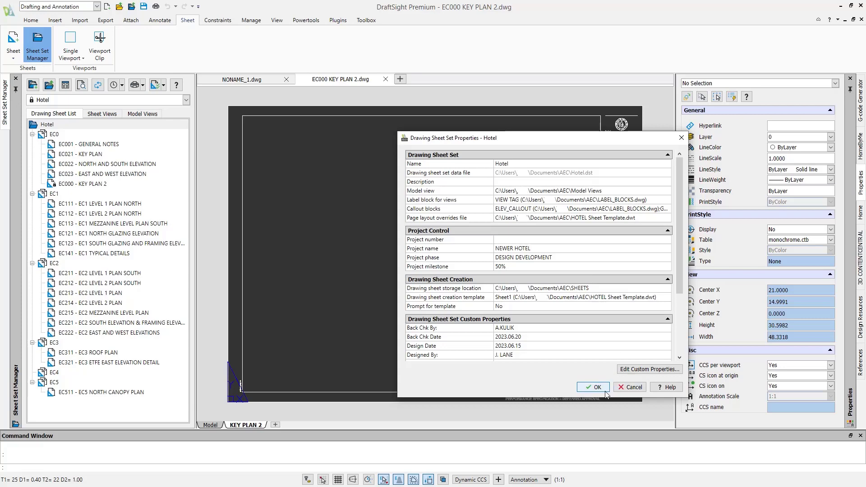
{"action": "left_click", "coordinate": [593, 387]}
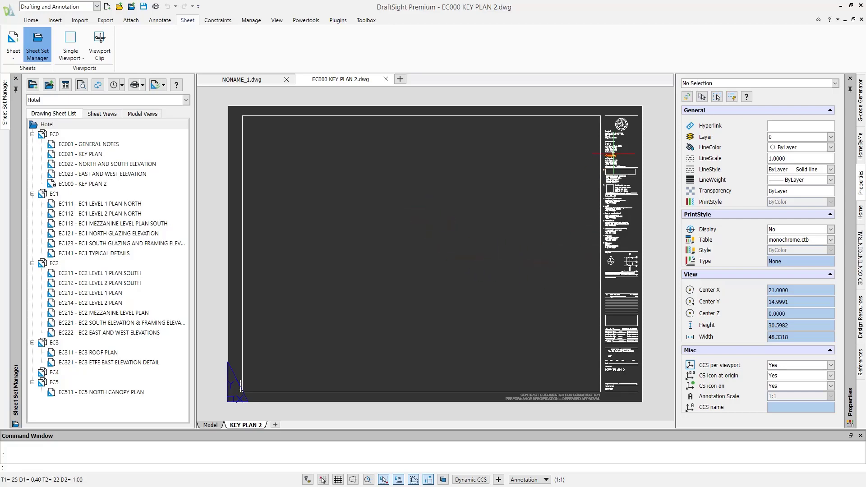
{"action": "scroll", "coordinate": [611, 158], "scroll_direction": "up", "scroll_amount": 2}
{"action": "mouse_move", "coordinate": [612, 158]}
{"action": "middle_mouse_down"}
{"action": "mouse_move", "coordinate": [509, 174]}
{"action": "mouse_move", "coordinate": [498, 192]}
{"action": "middle_mouse_up"}
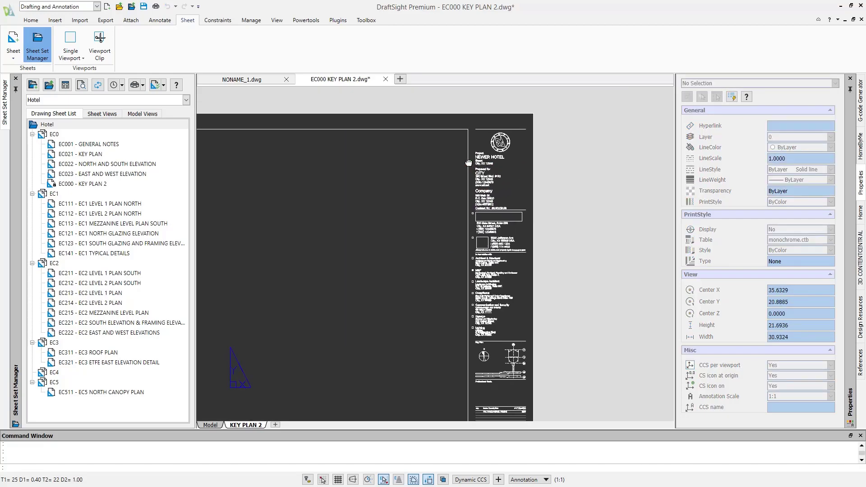
Inspect the field behind the project name note in the KEY PLAN 2 title block, keeping its upper-case format
{"action": "scroll", "coordinate": [486, 162], "scroll_direction": "up", "scroll_amount": 4}
{"action": "scroll", "coordinate": [488, 156], "scroll_direction": "up", "scroll_amount": 2}
{"action": "double_click", "coordinate": [484, 152]}
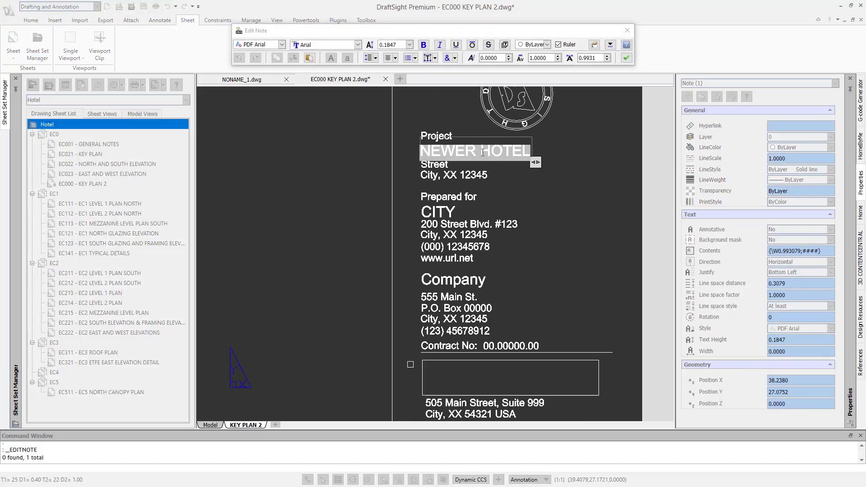
{"action": "double_click", "coordinate": [467, 155]}
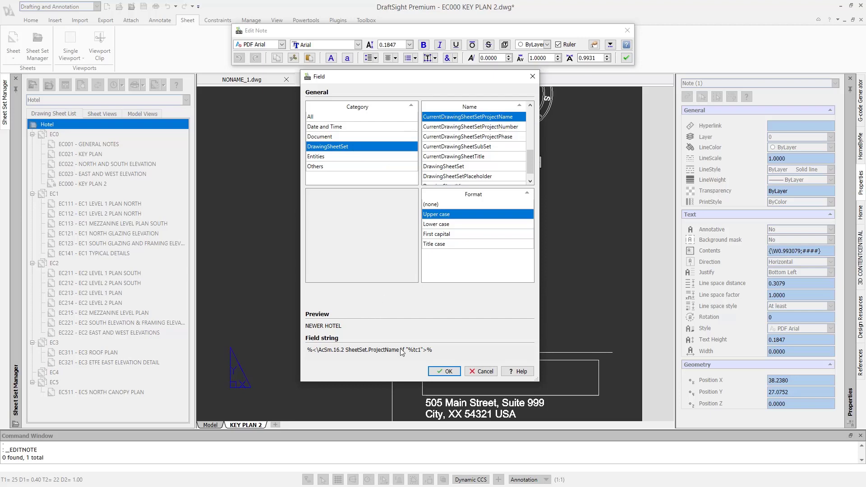
{"action": "left_click", "coordinate": [444, 371]}
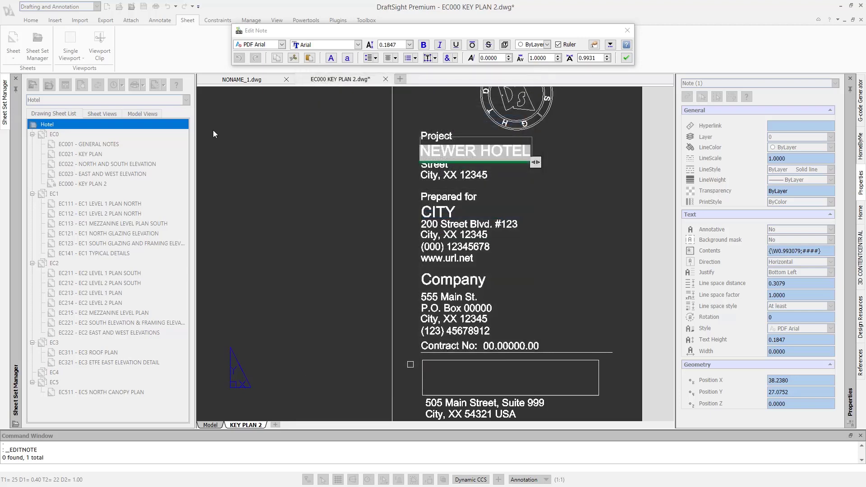
{"action": "left_click", "coordinate": [626, 60]}
Set the Hotel sheet set's project name to HOTEL DESIGN and rebuild the whole drawing to update the title block
{"action": "right_click", "coordinate": [89, 124]}
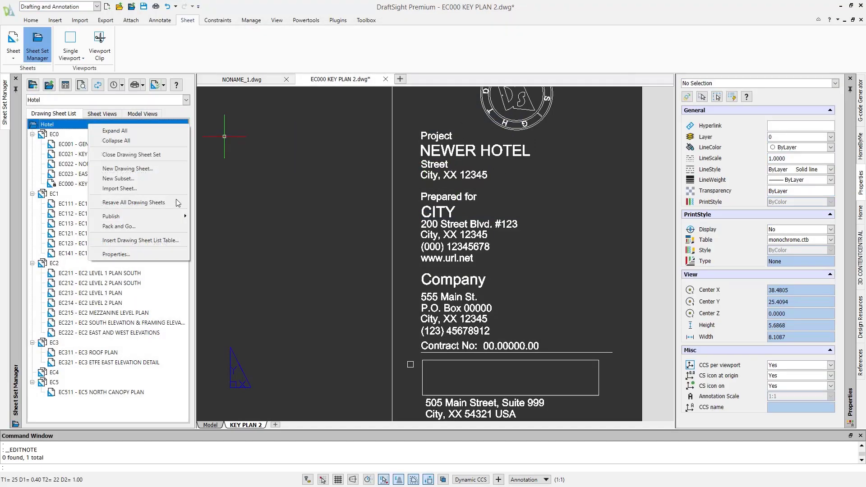
{"action": "left_click", "coordinate": [172, 258]}
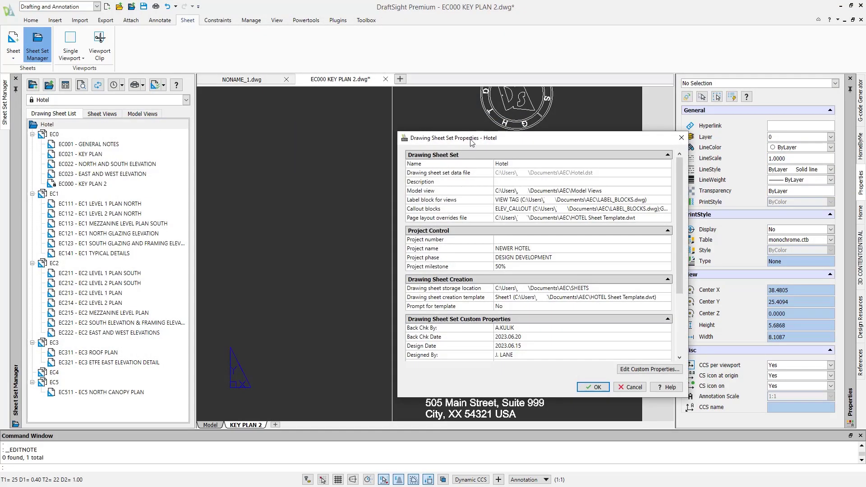
{"action": "left_click", "coordinate": [528, 249]}
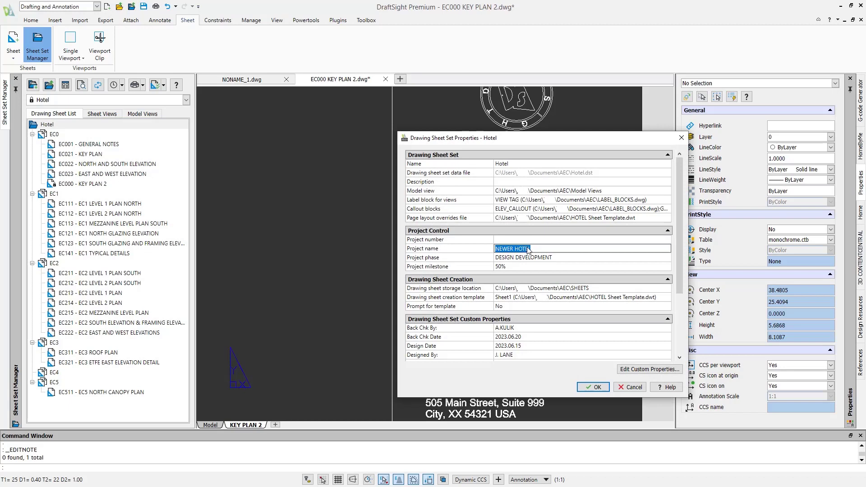
{"action": "type", "text": "H"}
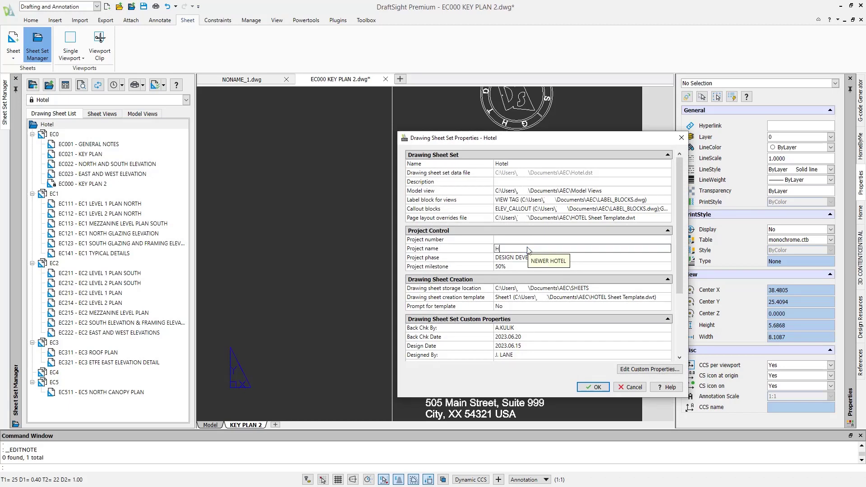
{"action": "type", "text": "OTEL DESIGN"}
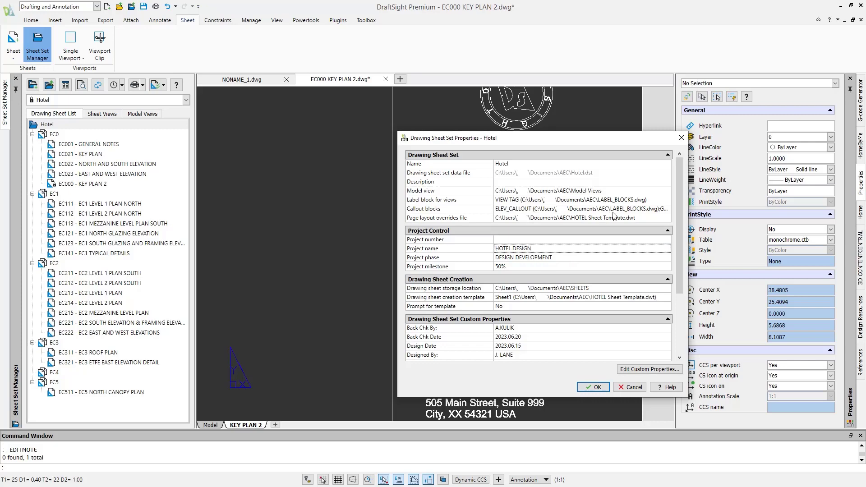
{"action": "left_click", "coordinate": [586, 391]}
{"action": "left_click", "coordinate": [592, 387]}
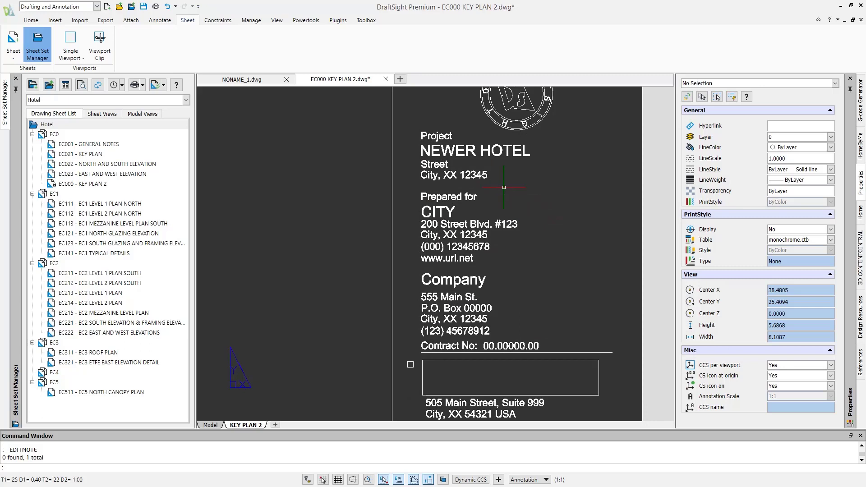
{"action": "type", "text": "REBUILDALL"}
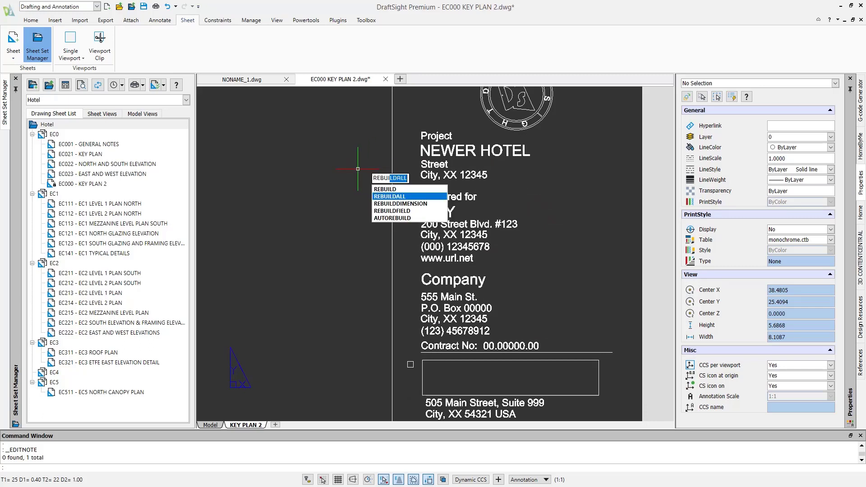
{"action": "key", "text": "Return"}
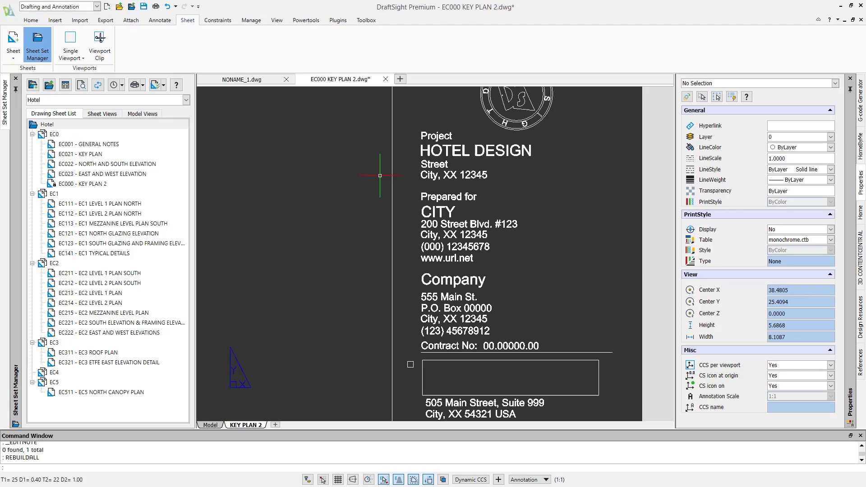
Examine the KEY PLAN 2 title block from the project name down through the consultants to the issue and submittal entries
{"action": "left_click", "coordinate": [84, 125]}
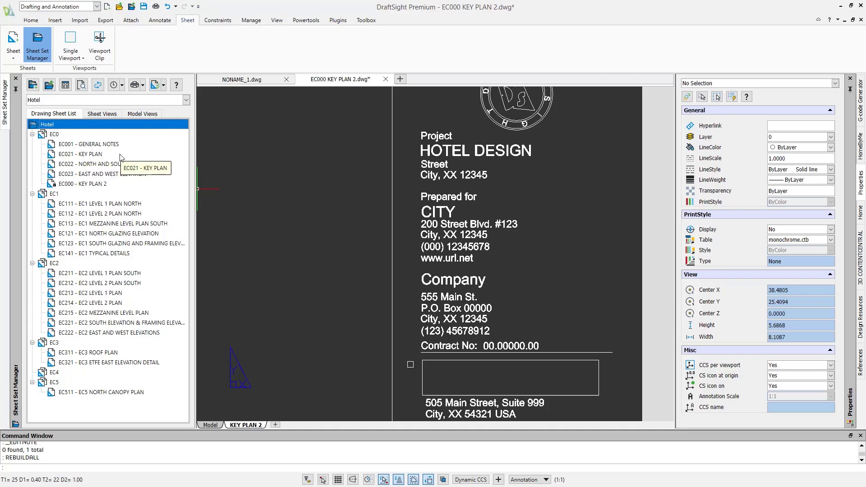
{"action": "left_click", "coordinate": [31, 20]}
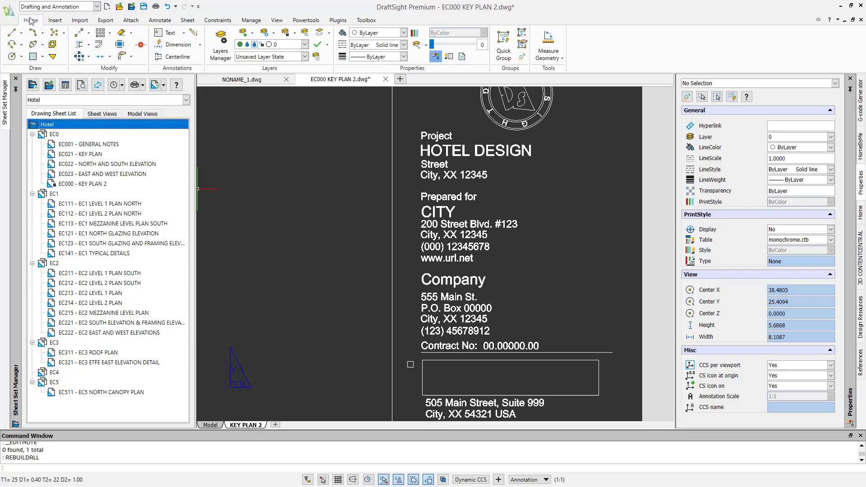
{"action": "middle_click_drag", "start_coordinate": [457, 261], "coordinate": [415, 212]}
{"action": "scroll", "coordinate": [415, 212], "scroll_direction": "down", "scroll_amount": 1}
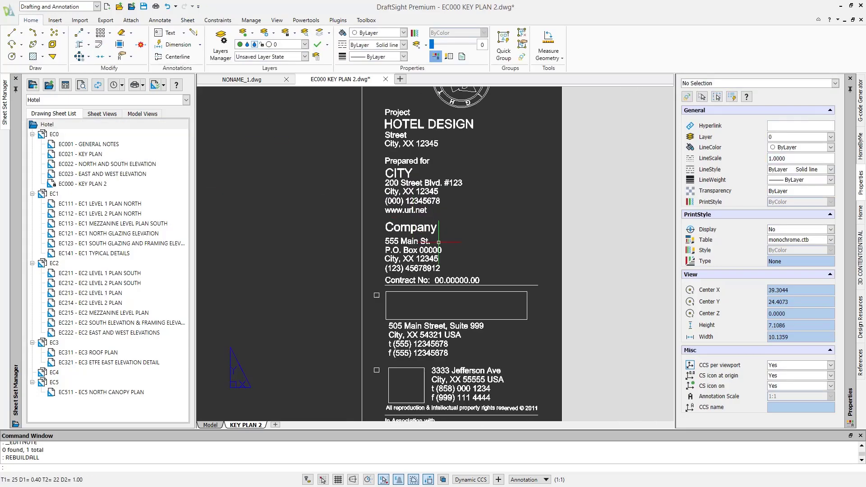
{"action": "middle_click_drag", "start_coordinate": [500, 379], "coordinate": [469, 276]}
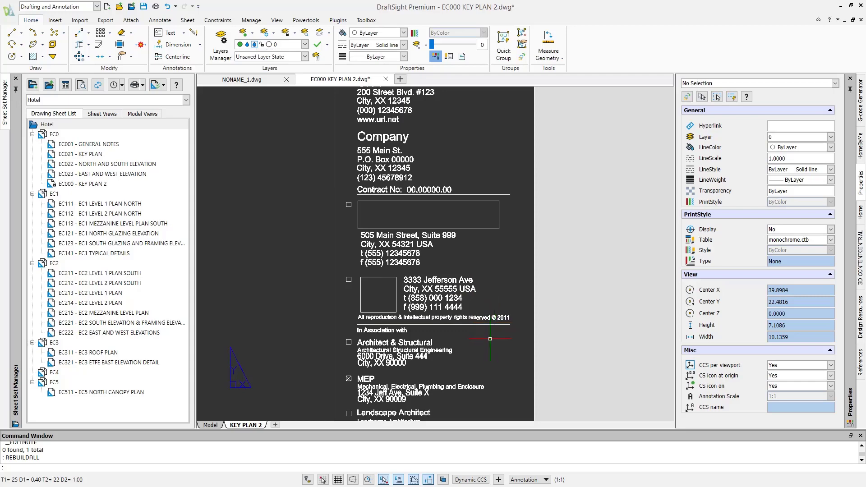
{"action": "middle_click_drag", "start_coordinate": [488, 371], "coordinate": [485, 231]}
{"action": "middle_click_drag", "start_coordinate": [504, 393], "coordinate": [482, 245]}
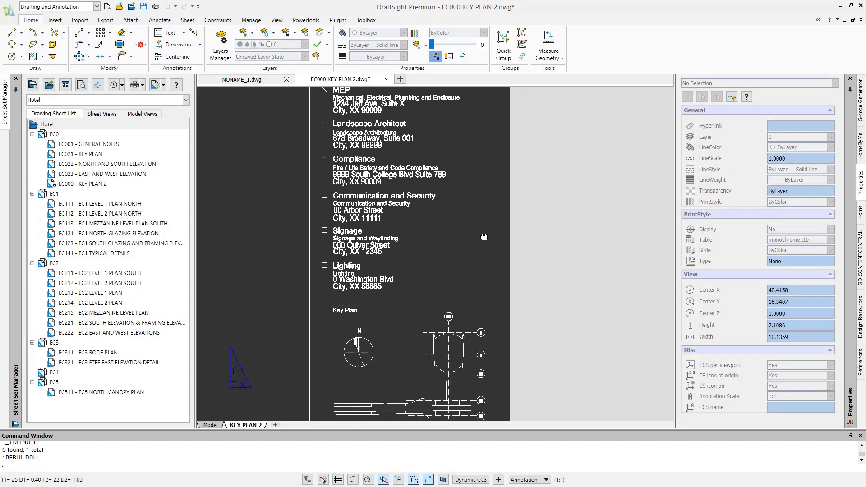
{"action": "middle_click_drag", "start_coordinate": [487, 339], "coordinate": [486, 165]}
{"action": "middle_click_drag", "start_coordinate": [485, 361], "coordinate": [485, 200]}
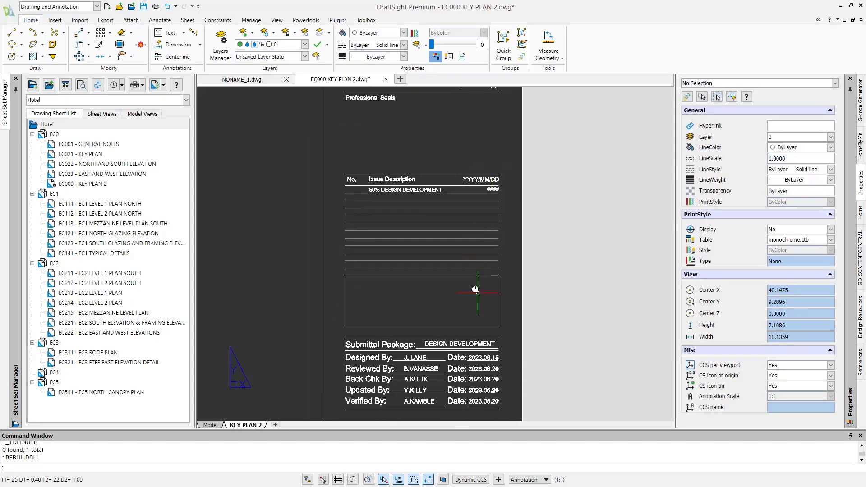
{"action": "middle_click_drag", "start_coordinate": [453, 279], "coordinate": [464, 199]}
{"action": "scroll", "coordinate": [440, 132], "scroll_direction": "up", "scroll_amount": 1}
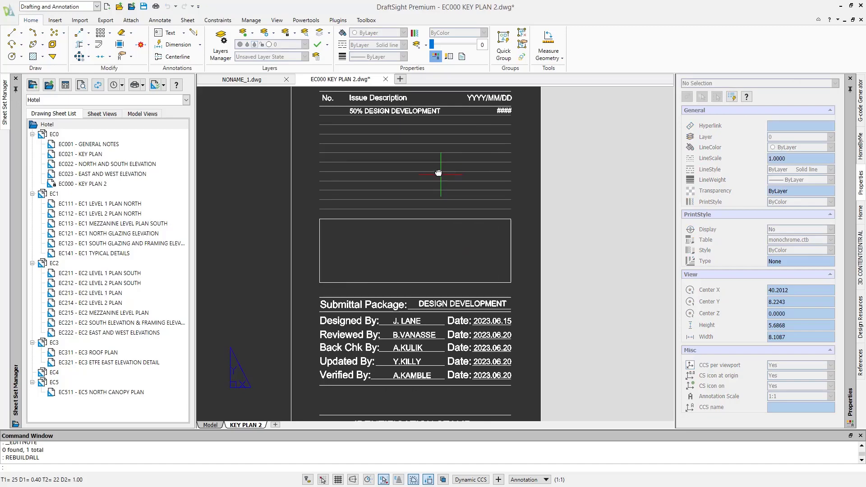
Inspect the issue description note and compare it with the project phase and milestone in the Hotel sheet set's properties
{"action": "double_click", "coordinate": [398, 113]}
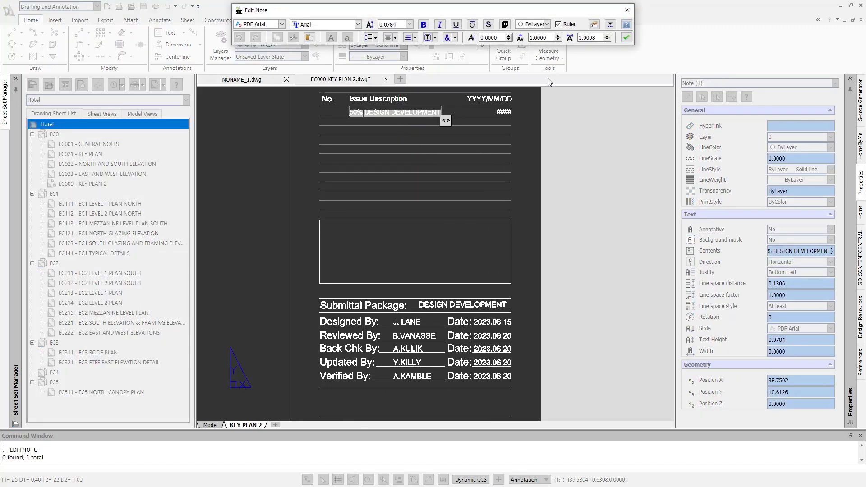
{"action": "left_click", "coordinate": [627, 37]}
{"action": "right_click", "coordinate": [96, 128]}
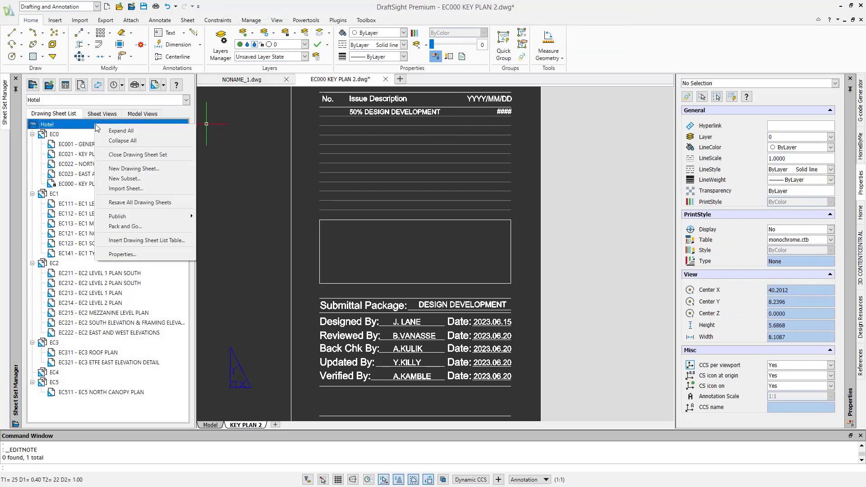
{"action": "left_click", "coordinate": [131, 255]}
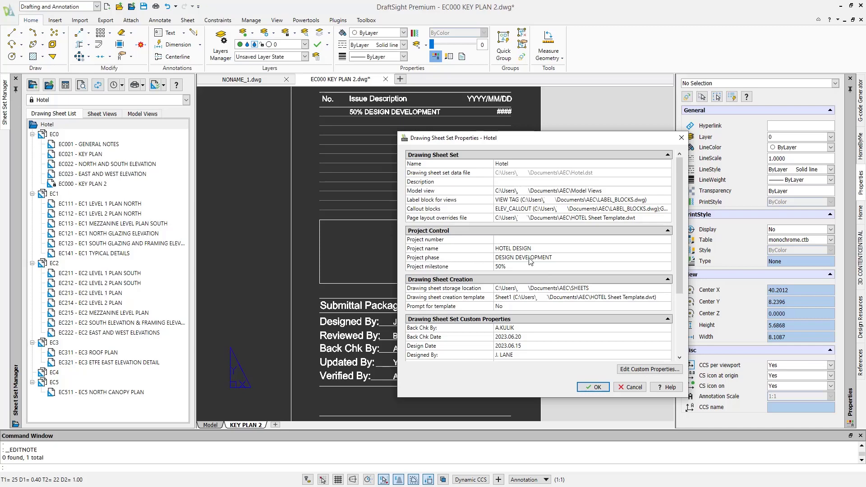
{"action": "left_click", "coordinate": [599, 390]}
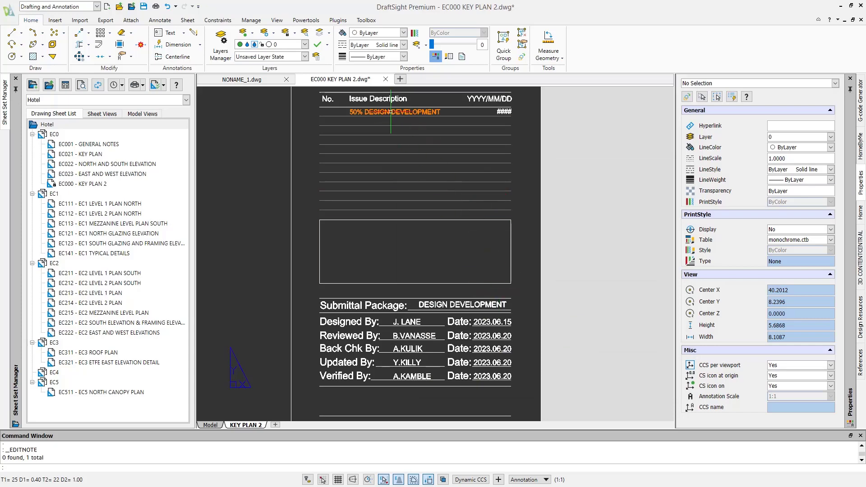
Examine the title block's sign-off names, dates, sheet title and sheet number, and return to a view of the whole sheet
{"action": "middle_click_drag", "start_coordinate": [489, 318], "coordinate": [487, 234]}
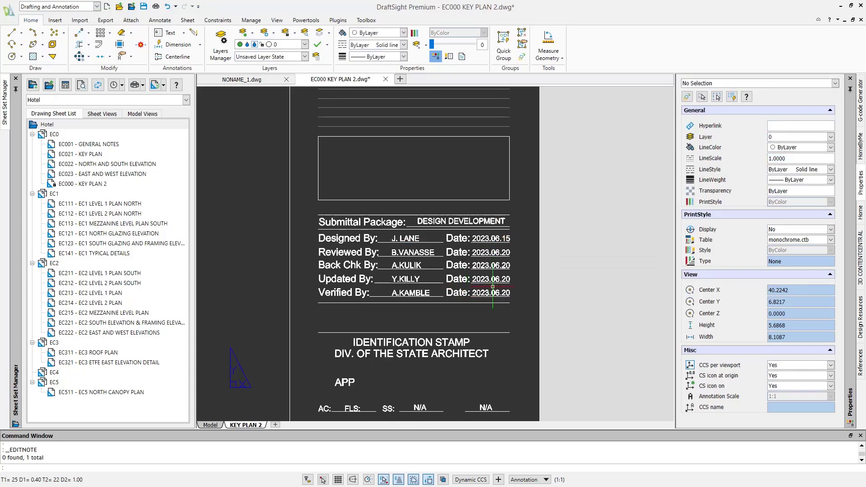
{"action": "left_click", "coordinate": [409, 238]}
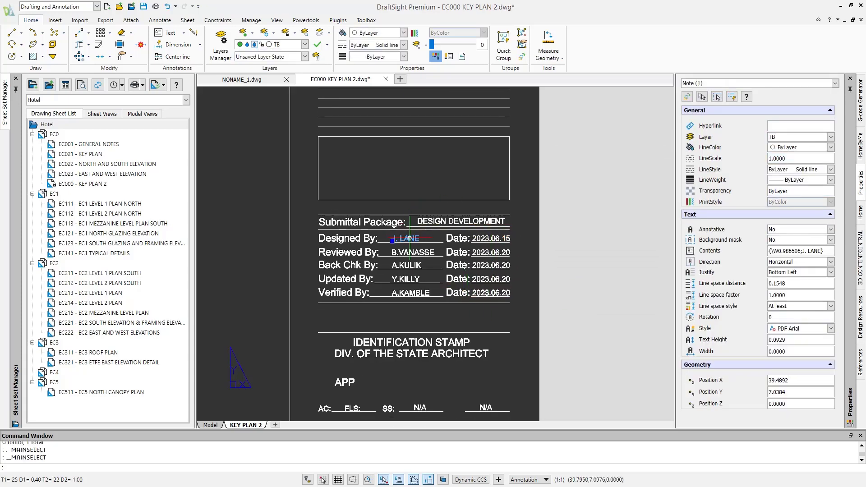
{"action": "key", "text": "Escape"}
{"action": "middle_click_drag", "start_coordinate": [414, 305], "coordinate": [428, 186]}
{"action": "middle_click_drag", "start_coordinate": [440, 329], "coordinate": [439, 228]}
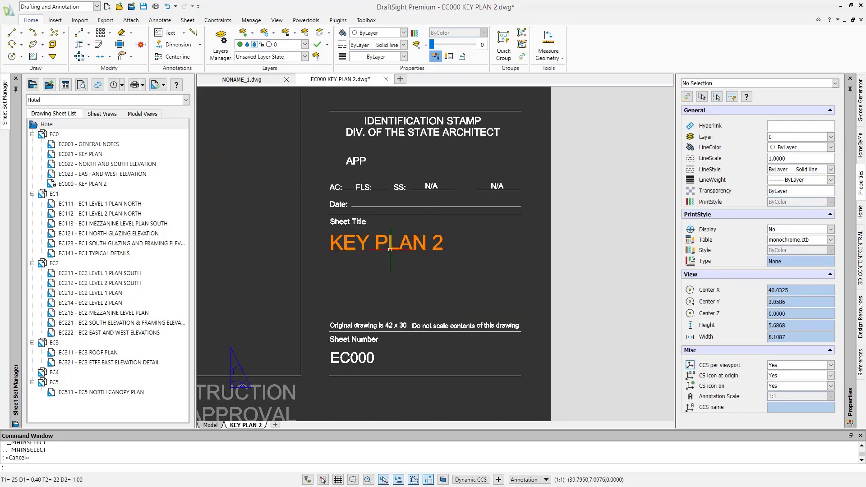
{"action": "scroll", "coordinate": [379, 250], "scroll_direction": "down", "scroll_amount": 2}
{"action": "scroll", "coordinate": [379, 251], "scroll_direction": "up", "scroll_amount": 1}
{"action": "scroll", "coordinate": [382, 334], "scroll_direction": "down", "scroll_amount": 5}
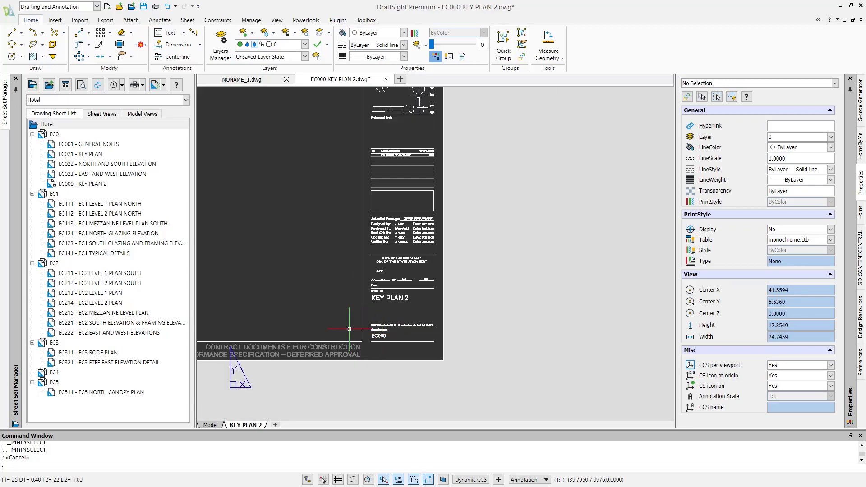
{"action": "middle_click_drag", "start_coordinate": [337, 322], "coordinate": [479, 320]}
{"action": "middle_click_drag", "start_coordinate": [436, 298], "coordinate": [553, 333]}
{"action": "middle_click", "coordinate": [546, 302]}
{"action": "middle_click", "coordinate": [546, 303]}
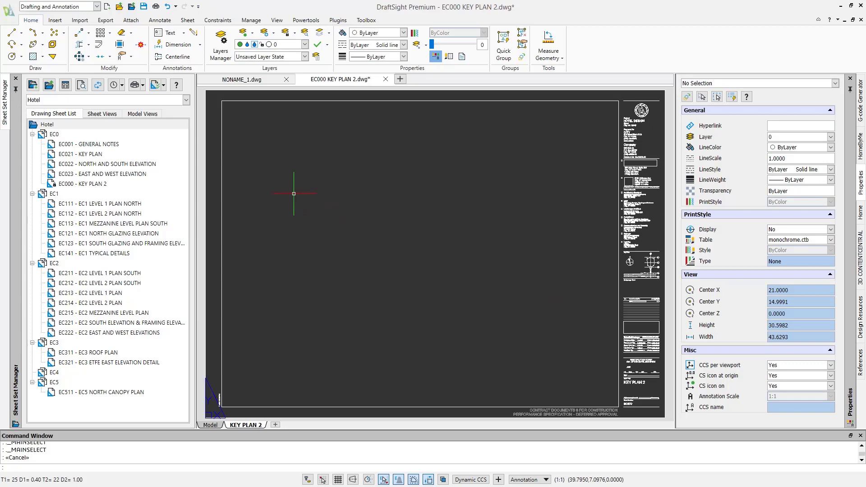
Review the properties of the EC113 - EC1 MEZZANINE LEVEL PLAN SOUTH sheet
{"action": "right_click", "coordinate": [85, 226]}
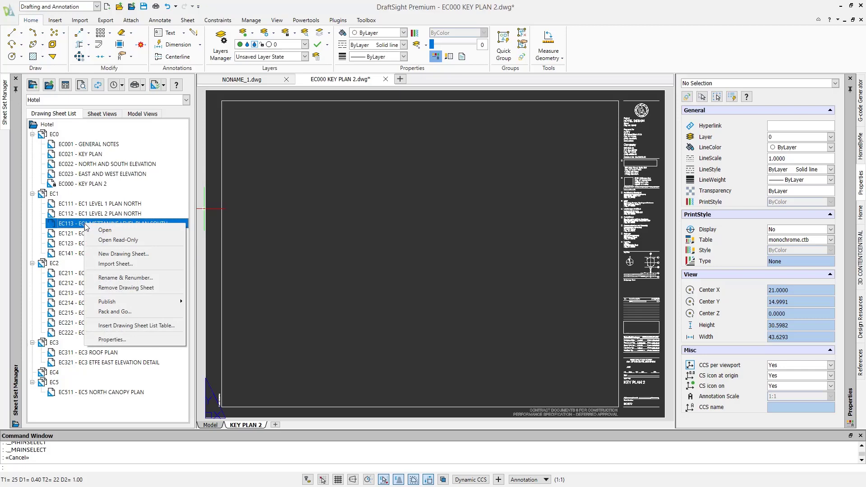
{"action": "left_click", "coordinate": [115, 341]}
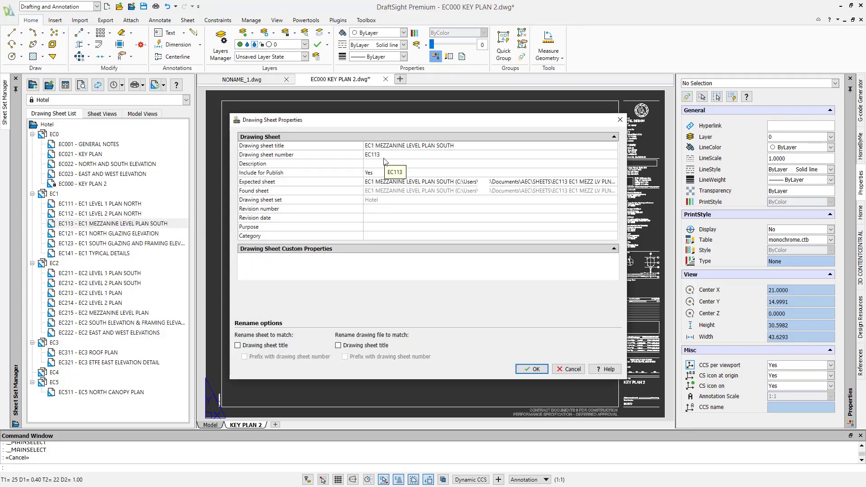
{"action": "left_click", "coordinate": [532, 369]}
{"action": "key", "text": "Escape"}
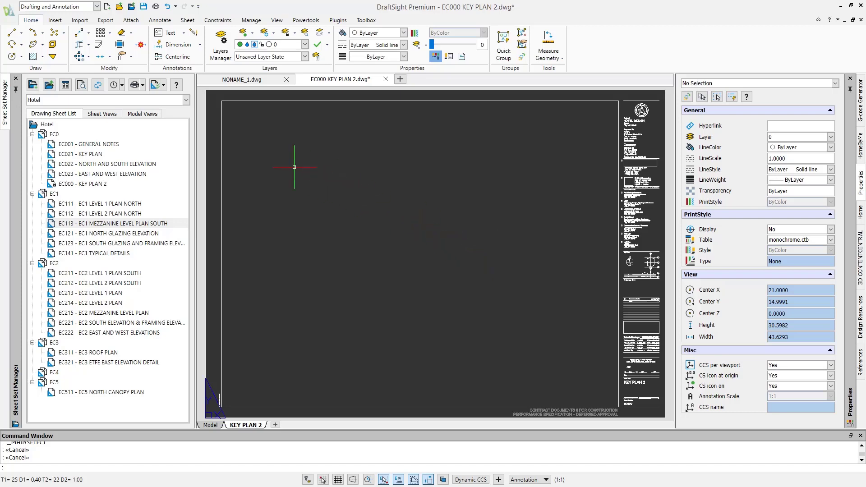
Expand the Hotel set's model views down to the drawings in the KEY_PLAN folder
{"action": "left_click", "coordinate": [156, 115]}
{"action": "left_click", "coordinate": [154, 126]}
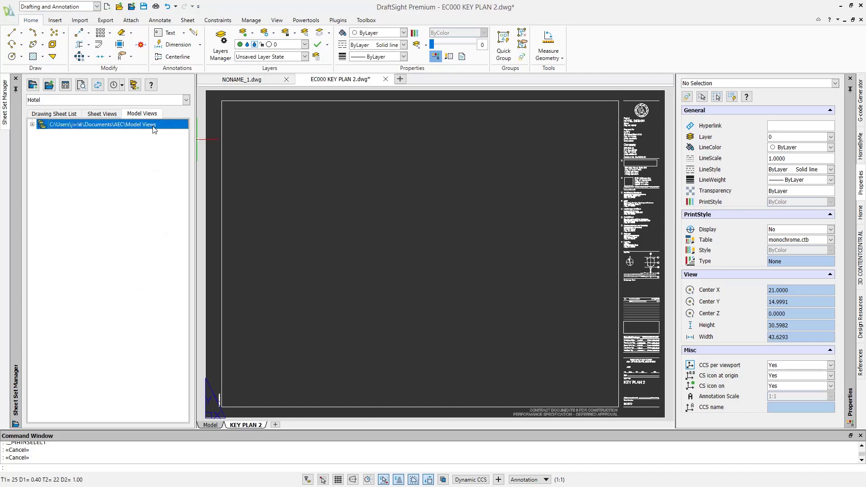
{"action": "double_click", "coordinate": [154, 127]}
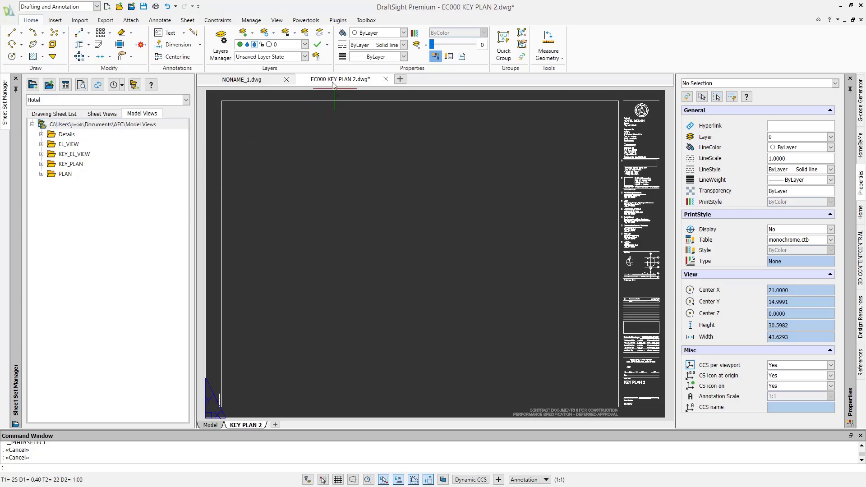
{"action": "double_click", "coordinate": [72, 164]}
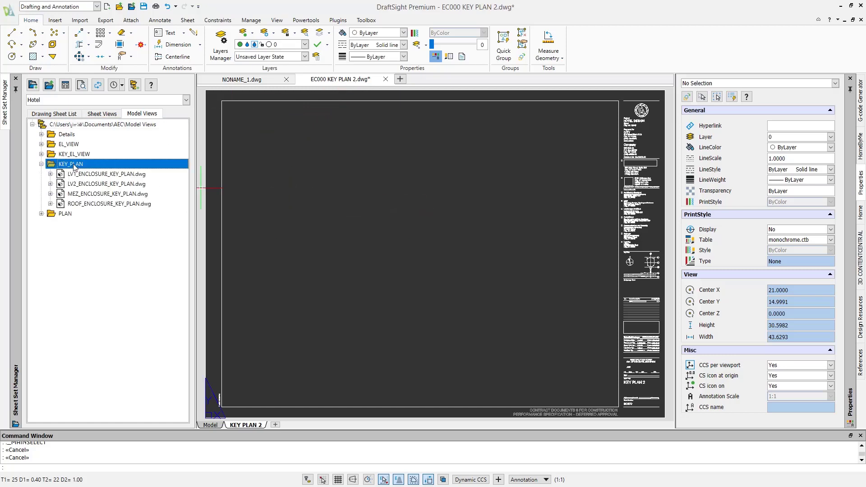
Place the LV1_ENCLOSURE_KEY_PLAN.dwg model view on the KEY PLAN 2 sheet, just inside the sheet border
{"action": "left_click", "coordinate": [122, 175]}
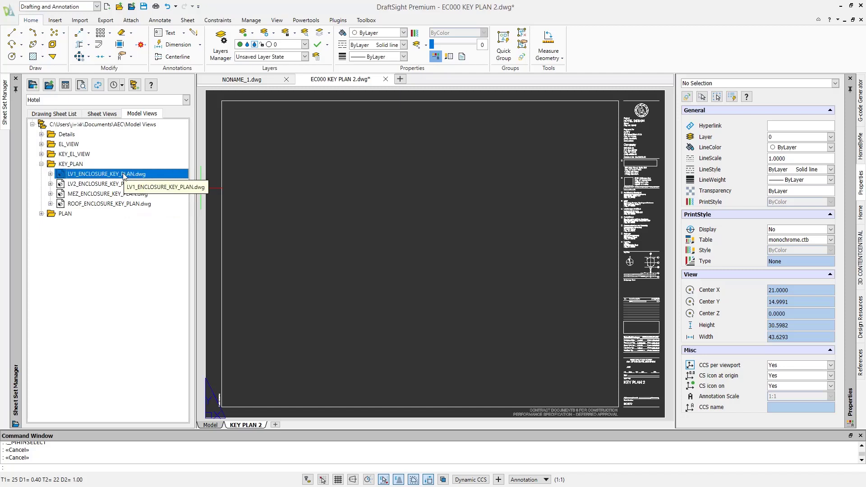
{"action": "right_click", "coordinate": [124, 176]}
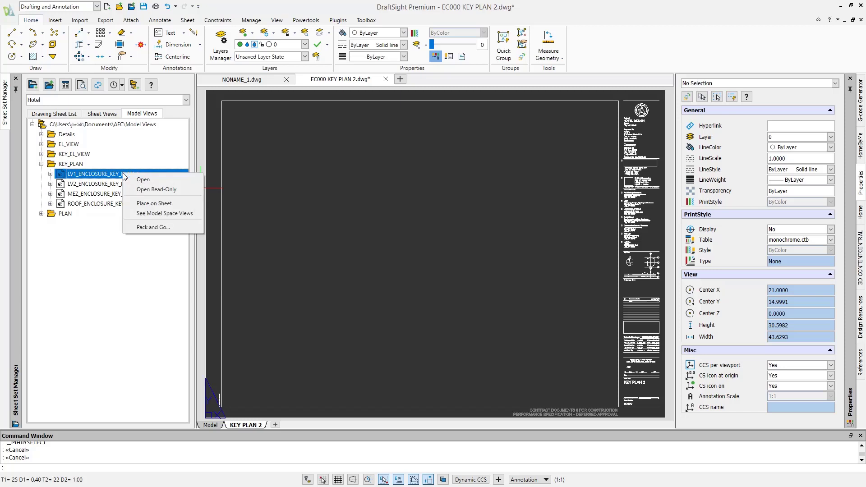
{"action": "left_click", "coordinate": [154, 203]}
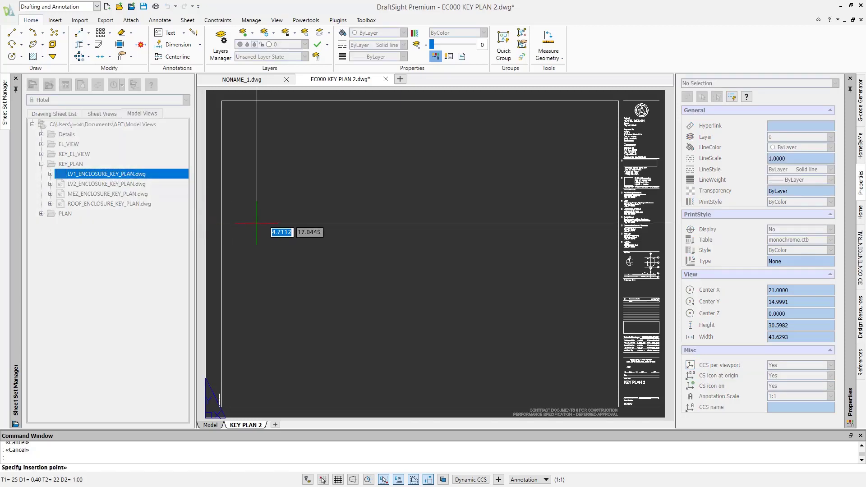
{"action": "scroll", "coordinate": [256, 222], "scroll_direction": "down", "scroll_amount": 2}
{"action": "scroll", "coordinate": [255, 221], "scroll_direction": "down", "scroll_amount": 8}
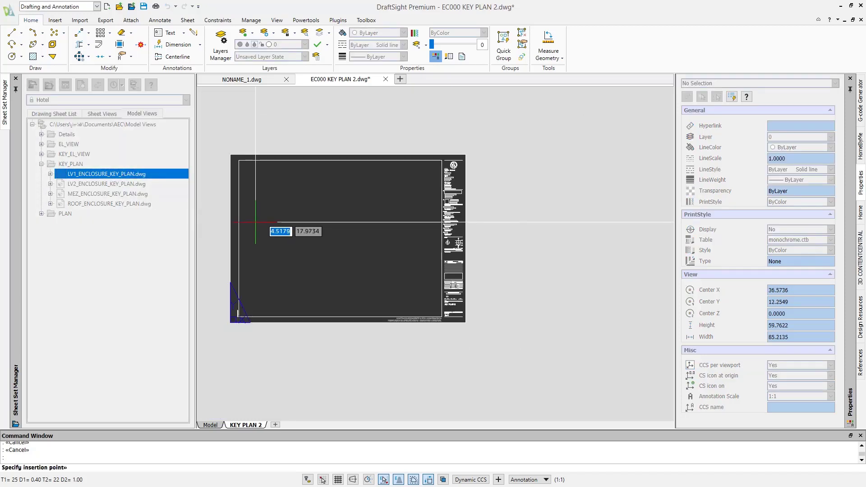
{"action": "scroll", "coordinate": [255, 222], "scroll_direction": "up", "scroll_amount": 6}
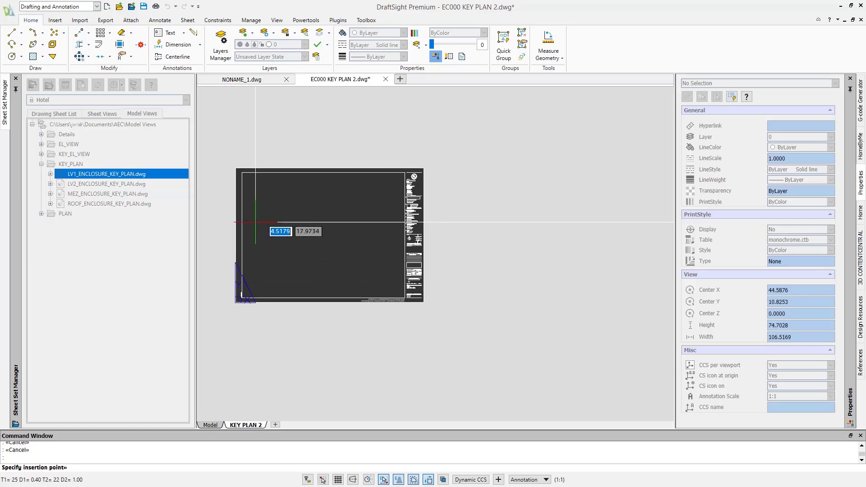
{"action": "scroll", "coordinate": [255, 221], "scroll_direction": "up", "scroll_amount": 2}
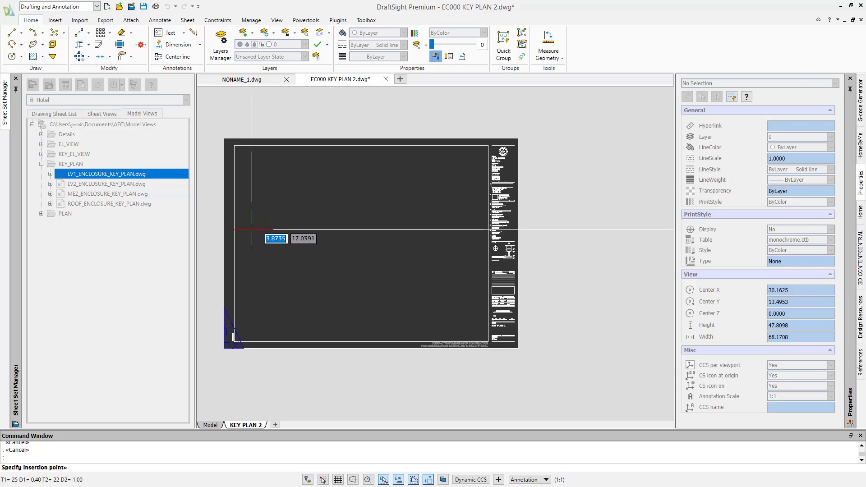
{"action": "left_click", "coordinate": [248, 229]}
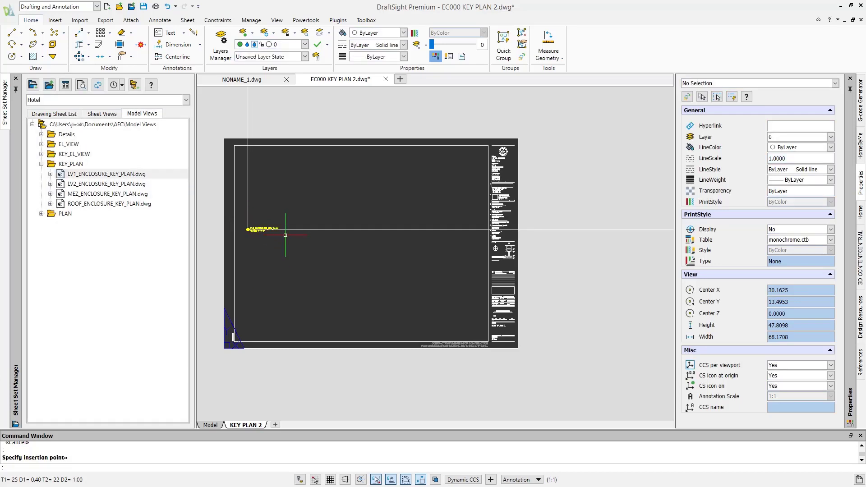
Shrink the oversized LV1 plan viewport to fit within the upper part of the sheet, above its view label
{"action": "left_click", "coordinate": [331, 229]}
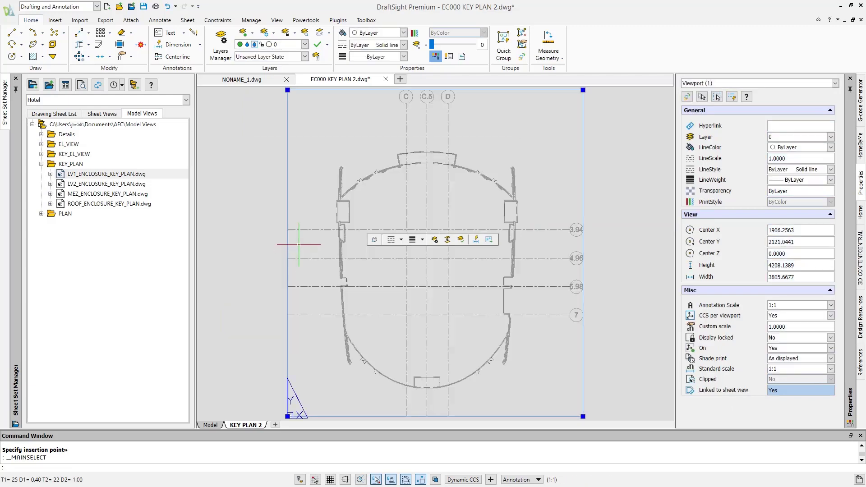
{"action": "left_click", "coordinate": [583, 90]}
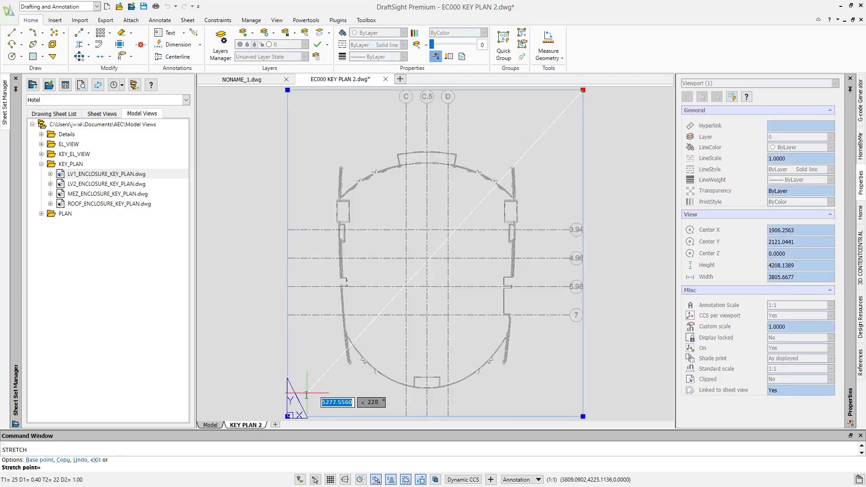
{"action": "scroll", "coordinate": [307, 393], "scroll_direction": "up", "scroll_amount": 3}
{"action": "middle_click_drag", "start_coordinate": [304, 382], "coordinate": [356, 175]}
{"action": "scroll", "coordinate": [298, 242], "scroll_direction": "up", "scroll_amount": 3}
{"action": "scroll", "coordinate": [348, 221], "scroll_direction": "up", "scroll_amount": 5}
{"action": "scroll", "coordinate": [346, 245], "scroll_direction": "up", "scroll_amount": 5}
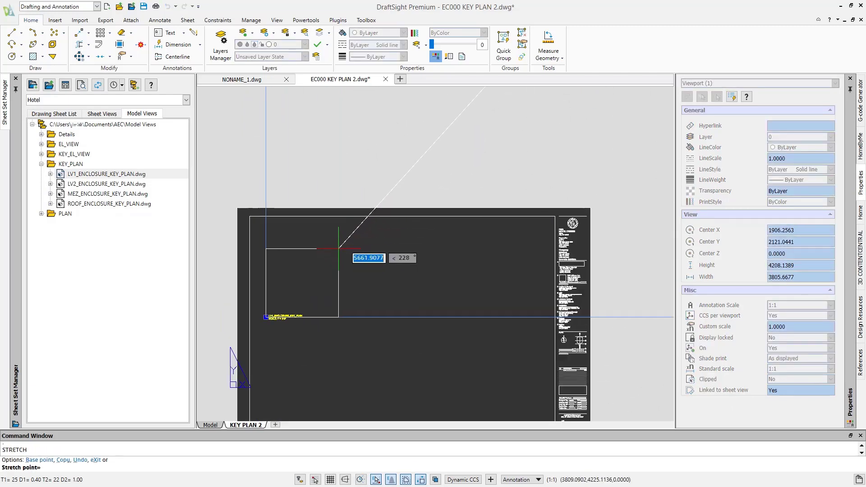
{"action": "left_click", "coordinate": [364, 225]}
Fit the whole plan inside the viewport, set the viewport scale to 1/32" = 1'-0", and return to sheet space
{"action": "double_click", "coordinate": [332, 260]}
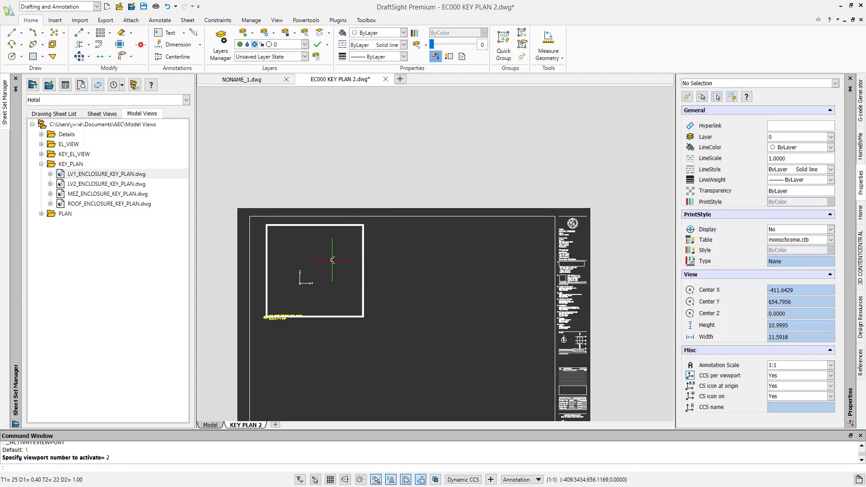
{"action": "scroll", "coordinate": [291, 309], "scroll_direction": "up", "scroll_amount": 3}
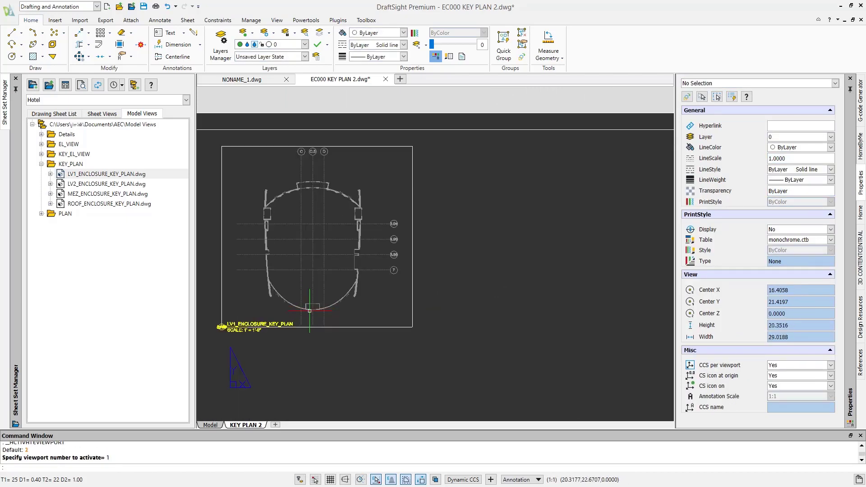
{"action": "left_click", "coordinate": [367, 294]}
{"action": "left_click", "coordinate": [368, 294]}
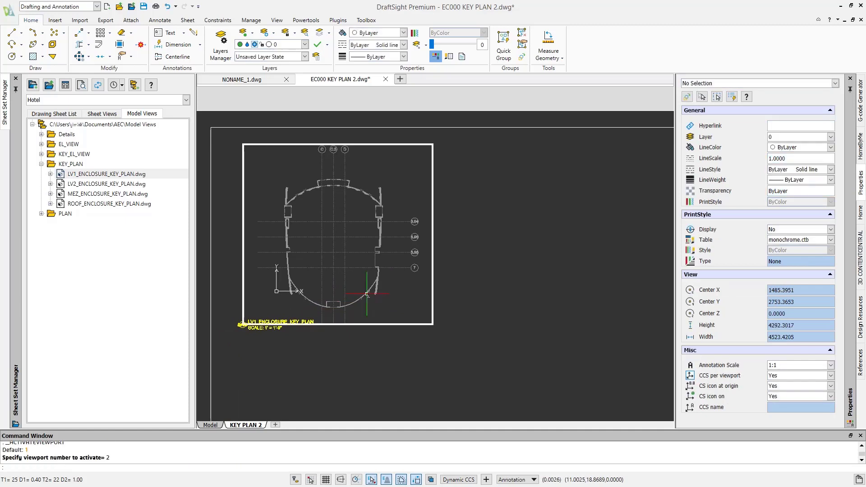
{"action": "left_click", "coordinate": [514, 480]}
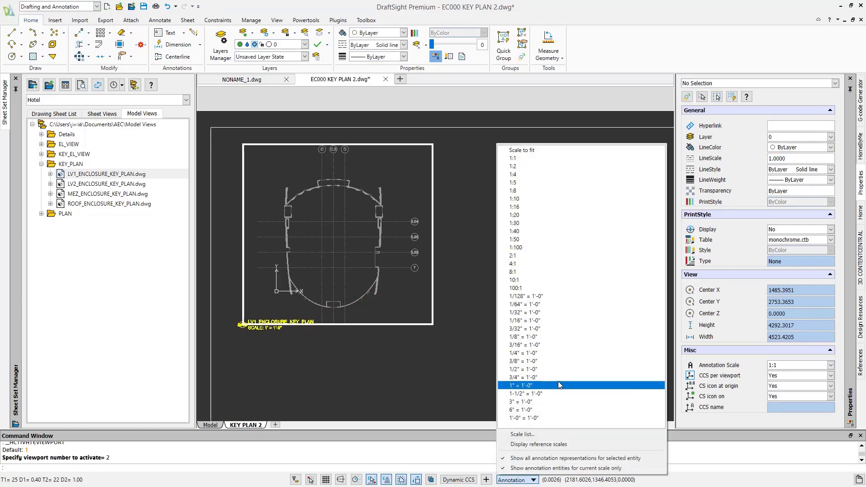
{"action": "left_click", "coordinate": [555, 346]}
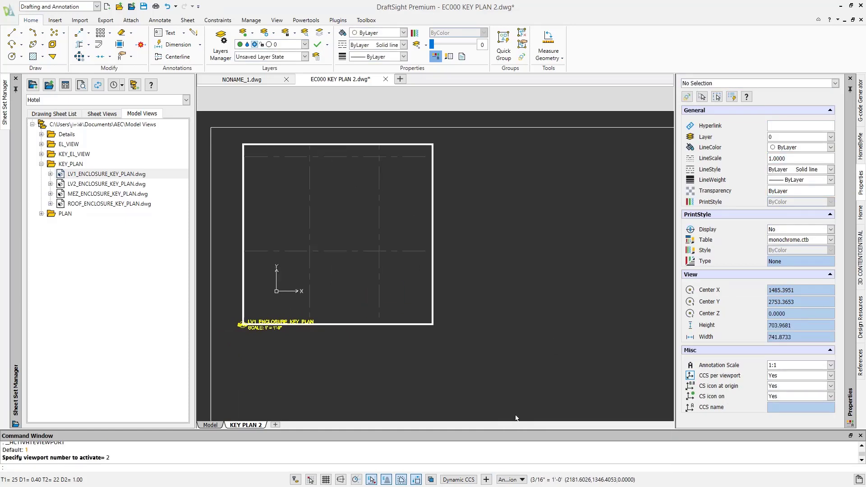
{"action": "left_click", "coordinate": [508, 480]}
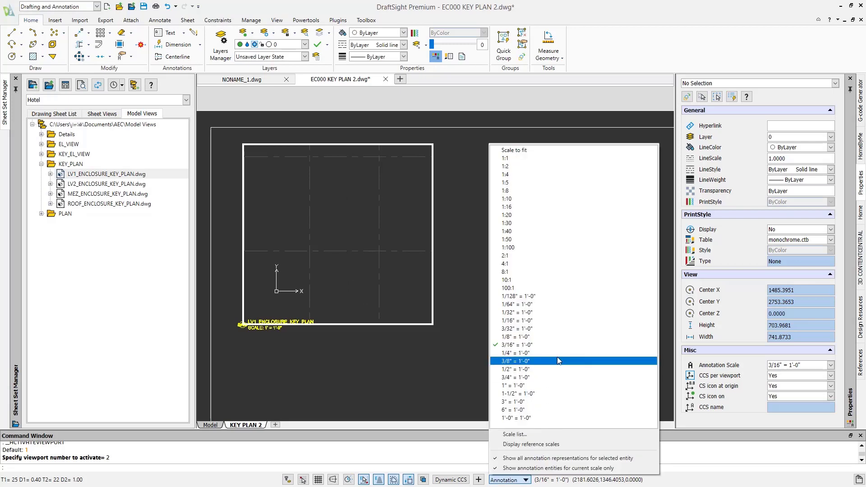
{"action": "left_click", "coordinate": [544, 313]}
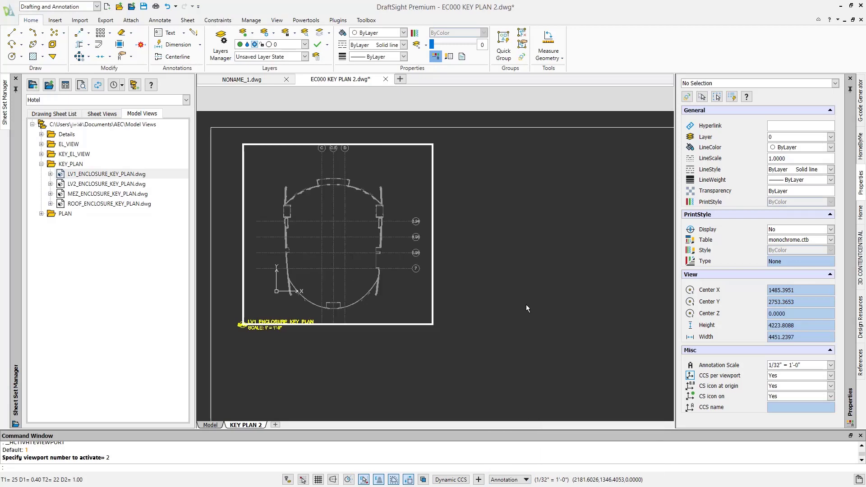
{"action": "double_click", "coordinate": [510, 288]}
Enlarge the plan viewport at two opposite corners to about 14.5 wide by 14.6 high, leaving room around the plan and label
{"action": "left_click", "coordinate": [485, 298]}
{"action": "left_click", "coordinate": [423, 326]}
{"action": "left_click", "coordinate": [433, 325]}
{"action": "left_click", "coordinate": [462, 375]}
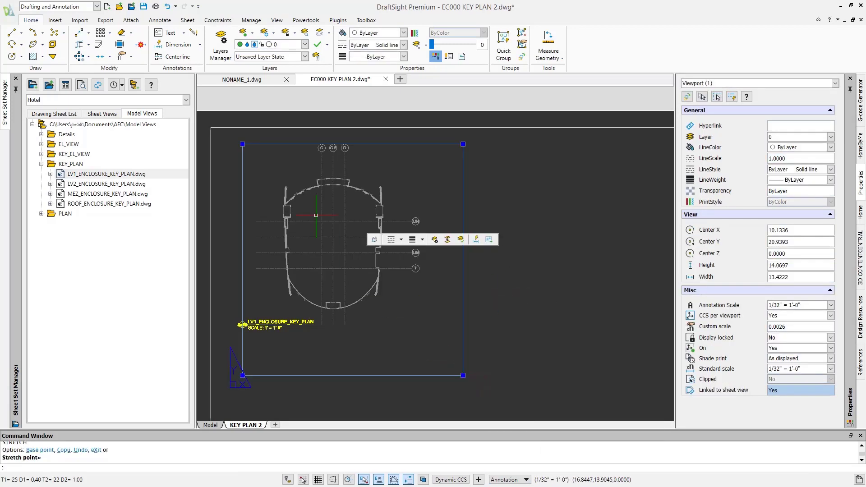
{"action": "left_click", "coordinate": [242, 144]}
{"action": "left_click", "coordinate": [224, 134]}
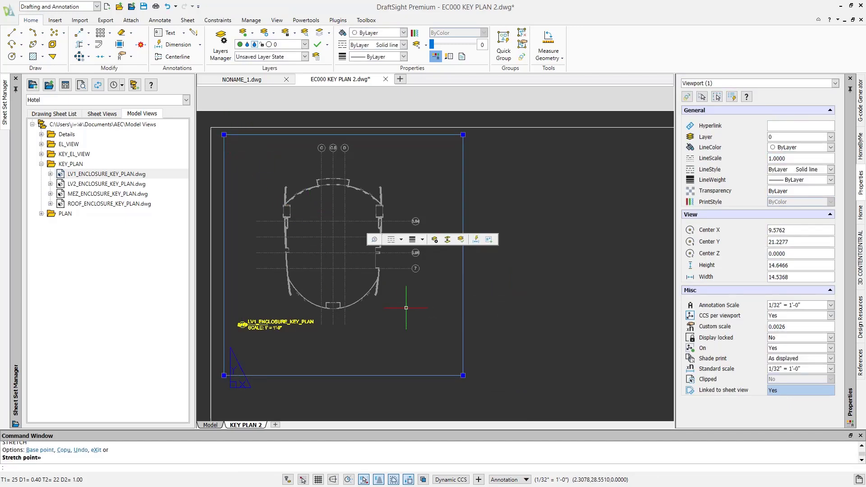
{"action": "key", "text": "Escape"}
{"action": "key", "text": "Escape"}
Move the LV1_ENCLOSURE_KEY_PLAN view label beneath the plan and extend its title line past the end of the view name
{"action": "middle_click_drag", "start_coordinate": [293, 312], "coordinate": [328, 262]}
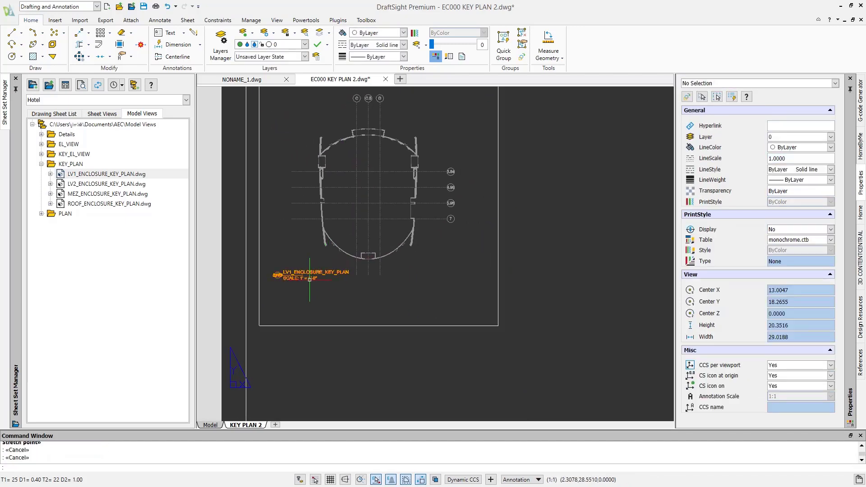
{"action": "left_click", "coordinate": [293, 273]}
{"action": "left_click", "coordinate": [277, 275]}
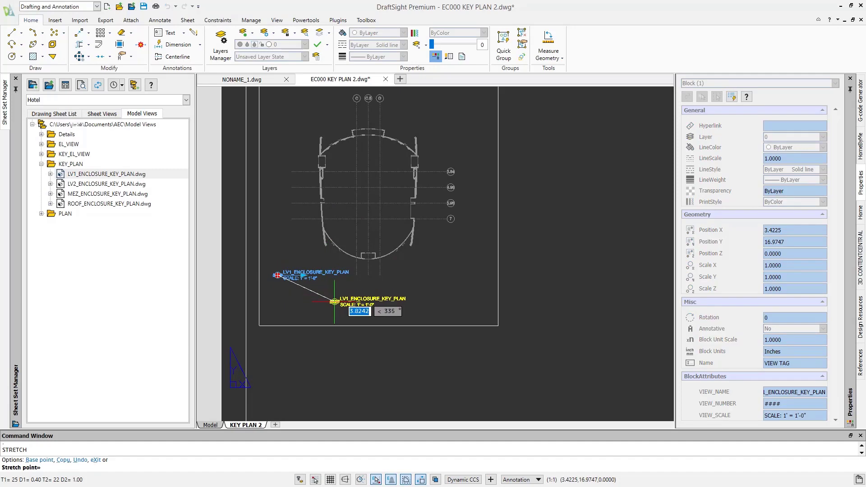
{"action": "left_click", "coordinate": [335, 301]}
{"action": "scroll", "coordinate": [354, 301], "scroll_direction": "up", "scroll_amount": 3}
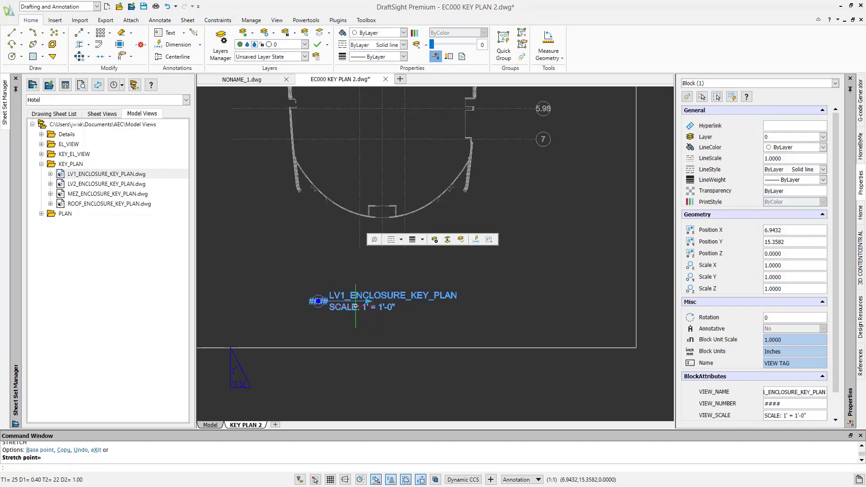
{"action": "left_click", "coordinate": [367, 302]}
{"action": "key", "text": "Escape"}
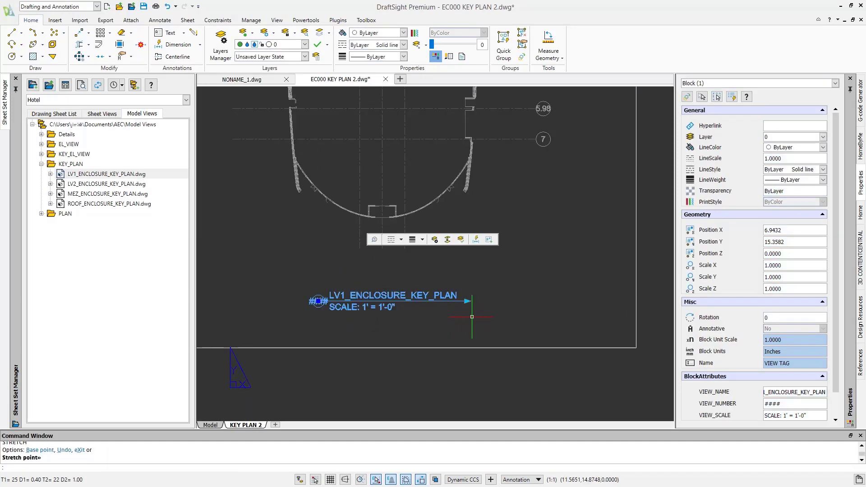
{"action": "key", "text": "Escape"}
Examine the placed LV1 plan on the sheet, its viewport border, and the number and scale in its view label
{"action": "scroll", "coordinate": [466, 315], "scroll_direction": "down", "scroll_amount": 2}
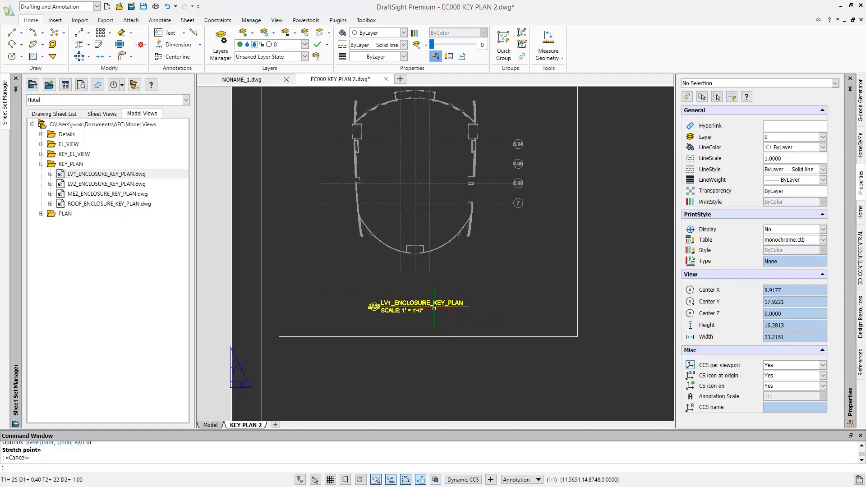
{"action": "middle_click_drag", "start_coordinate": [425, 310], "coordinate": [420, 333]}
{"action": "scroll", "coordinate": [420, 334], "scroll_direction": "down", "scroll_amount": 1}
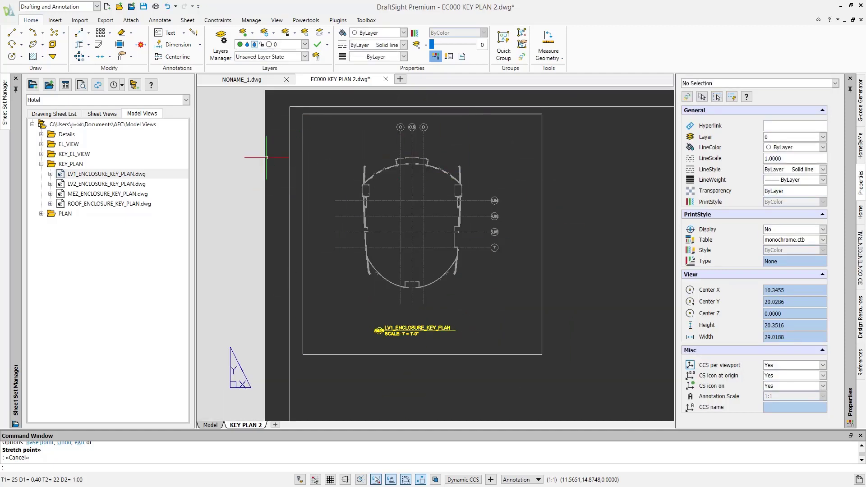
{"action": "scroll", "coordinate": [372, 199], "scroll_direction": "down", "scroll_amount": 2}
{"action": "scroll", "coordinate": [444, 239], "scroll_direction": "up", "scroll_amount": 1}
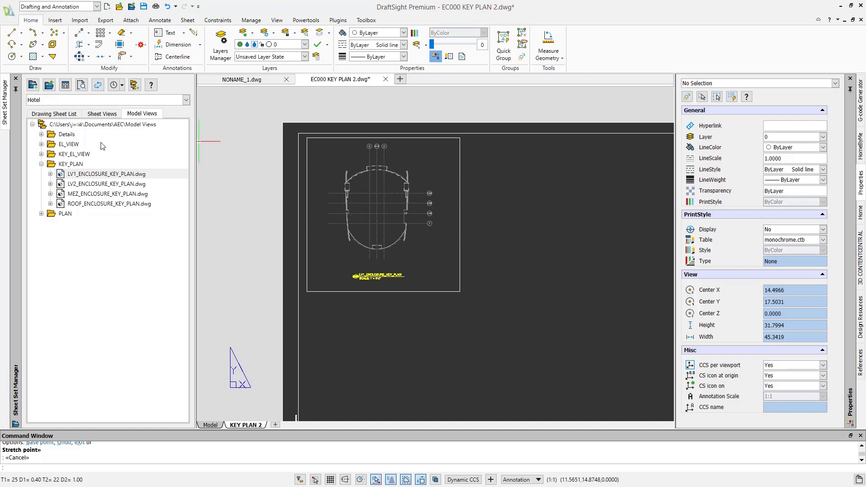
{"action": "scroll", "coordinate": [379, 277], "scroll_direction": "up", "scroll_amount": 2}
{"action": "middle_click_drag", "start_coordinate": [377, 275], "coordinate": [397, 378]}
{"action": "scroll", "coordinate": [394, 339], "scroll_direction": "up", "scroll_amount": 1}
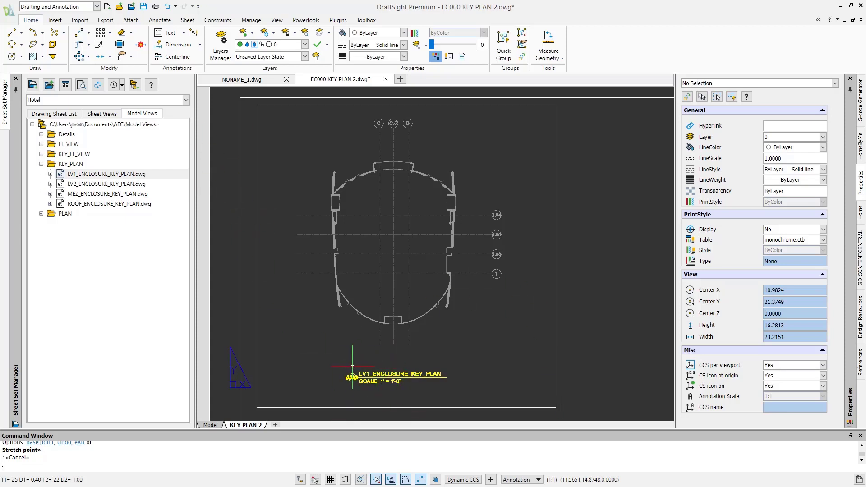
Find the LV1_ENCLOSURE_KEY_PLAN sheet view under EC000 - KEY PLAN 2 and display it on the sheet
{"action": "left_click", "coordinate": [98, 114]}
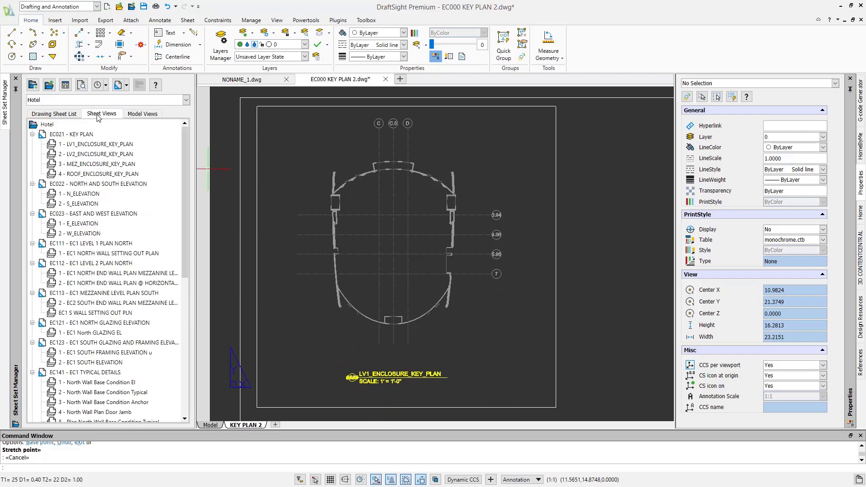
{"action": "scroll", "coordinate": [154, 249], "scroll_direction": "down", "scroll_amount": 9}
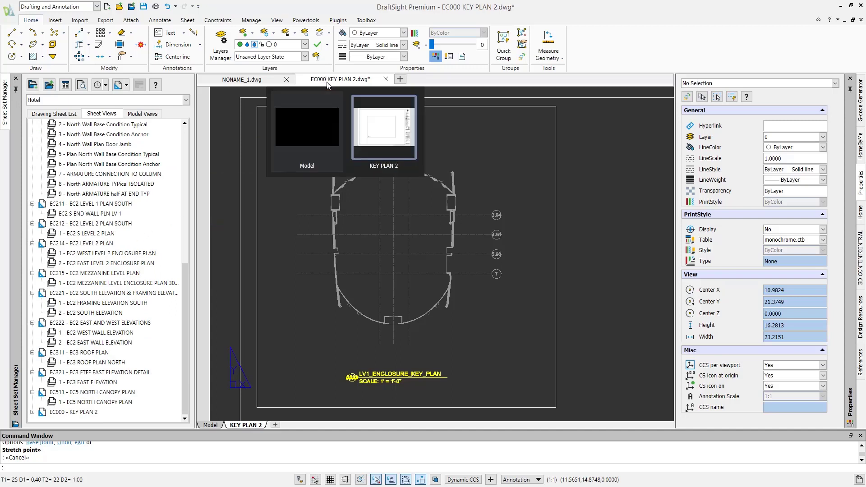
{"action": "double_click", "coordinate": [59, 412]}
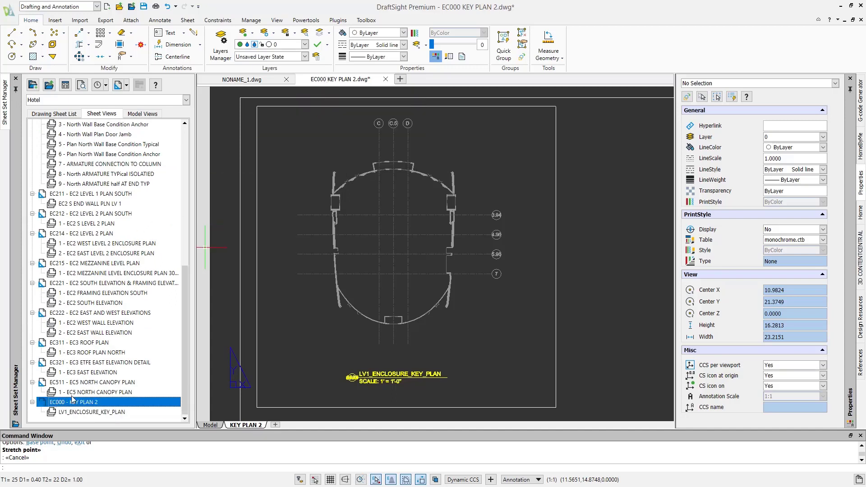
{"action": "left_click", "coordinate": [93, 413]}
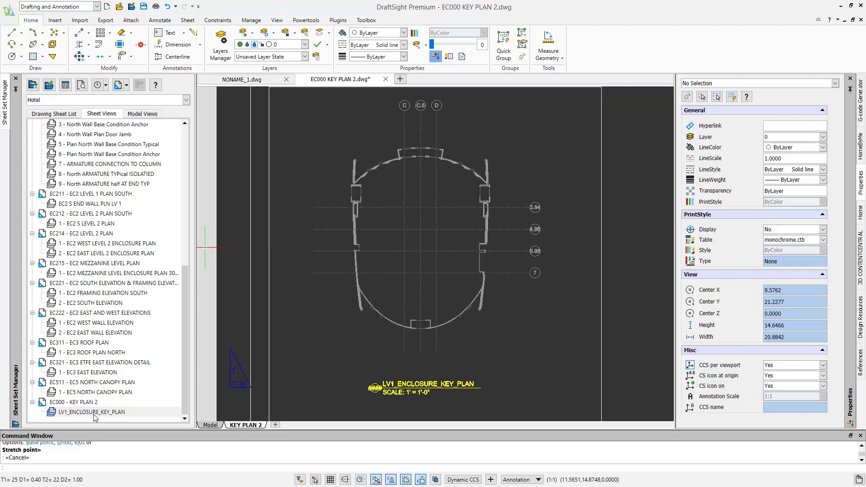
{"action": "double_click", "coordinate": [94, 415]}
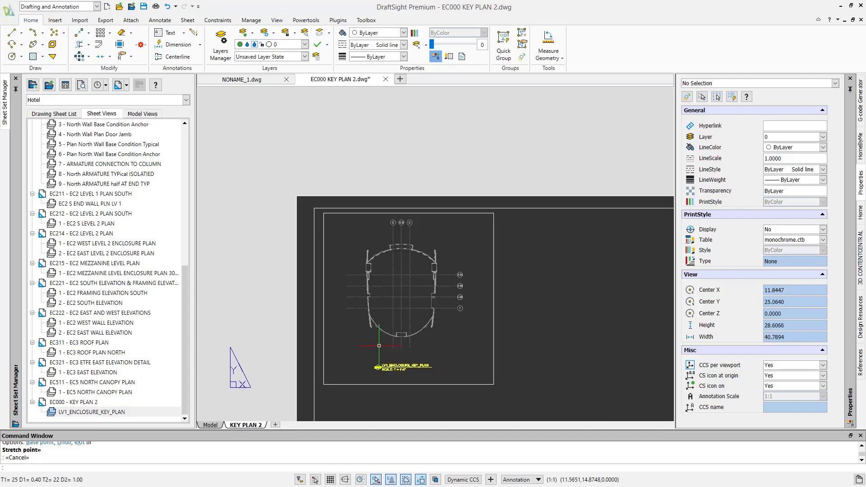
Renumber the LV1_ENCLOSURE_KEY_PLAN sheet view as 1 and retitle it LEVEL 1 ENCLOSURE KEY PLAN
{"action": "double_click", "coordinate": [131, 410]}
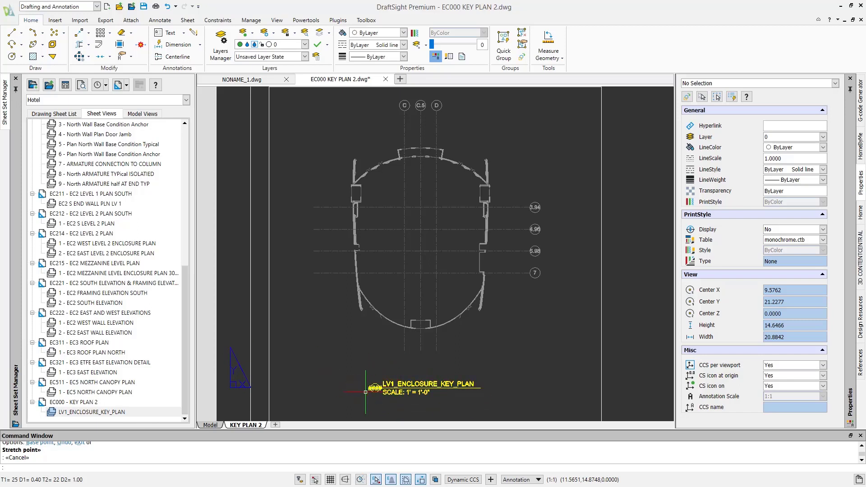
{"action": "right_click", "coordinate": [96, 413]}
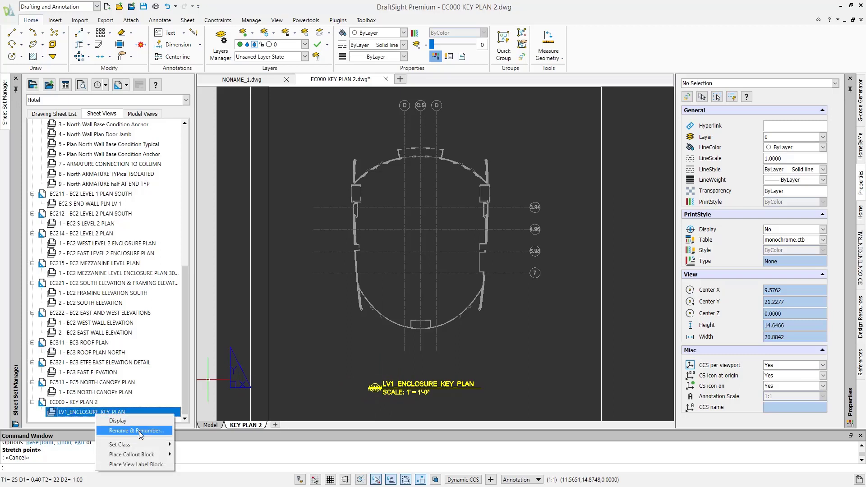
{"action": "left_click", "coordinate": [139, 432]}
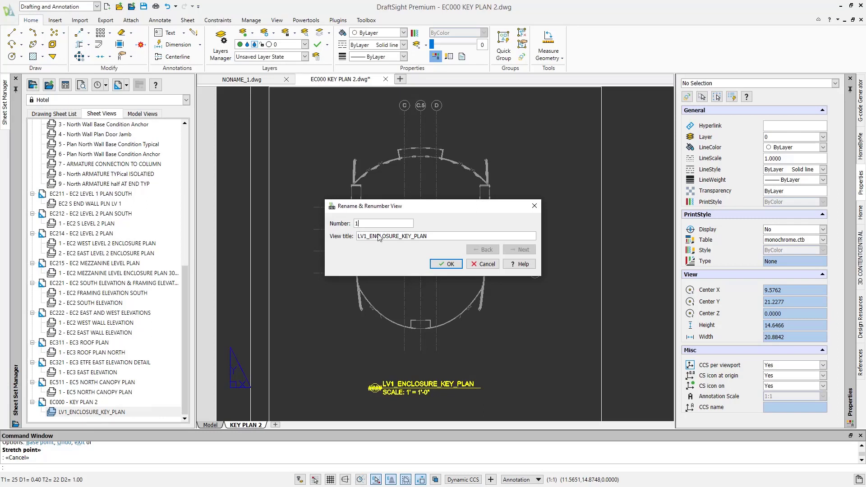
{"action": "left_click", "coordinate": [431, 236]}
{"action": "key", "text": "BackSpace"}
{"action": "type", "text": "EVEL"}
{"action": "key", "text": "Delete"}
{"action": "key", "text": "Delete"}
{"action": "key", "text": "Delete"}
{"action": "left_click", "coordinate": [433, 265]}
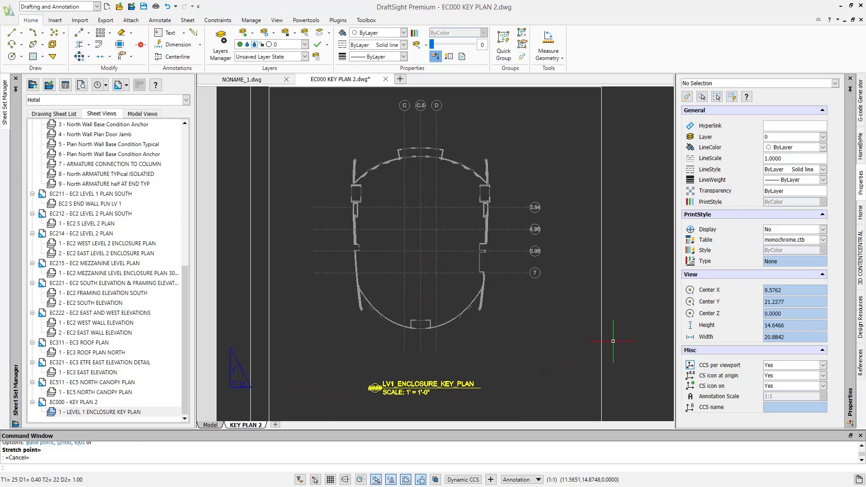
Rebuild the whole drawing with REBUILDALL to refresh the view label and check its number, title and scale
{"action": "type", "text": "REBUILDALL"}
{"action": "key", "text": "Return"}
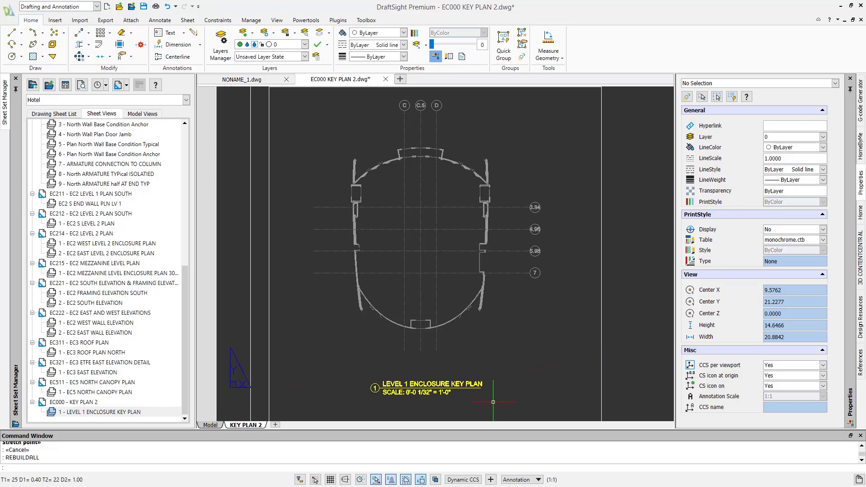
{"action": "scroll", "coordinate": [493, 402], "scroll_direction": "up", "scroll_amount": 1}
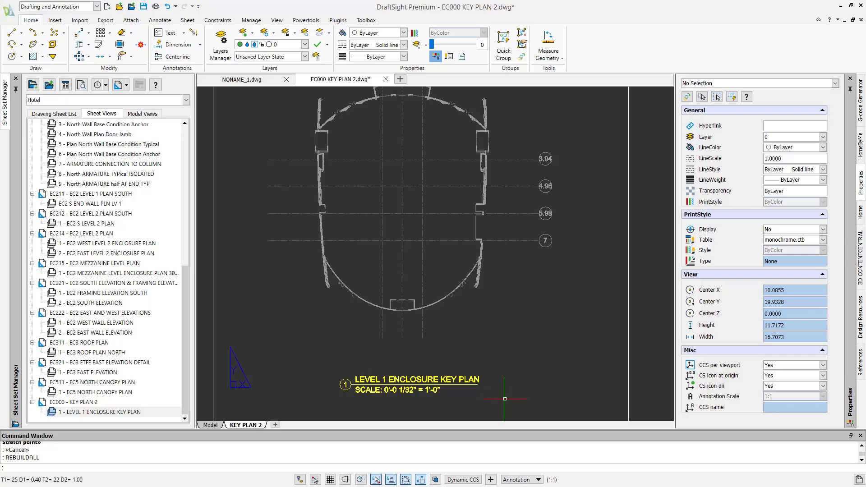
{"action": "scroll", "coordinate": [477, 376], "scroll_direction": "down", "scroll_amount": 1}
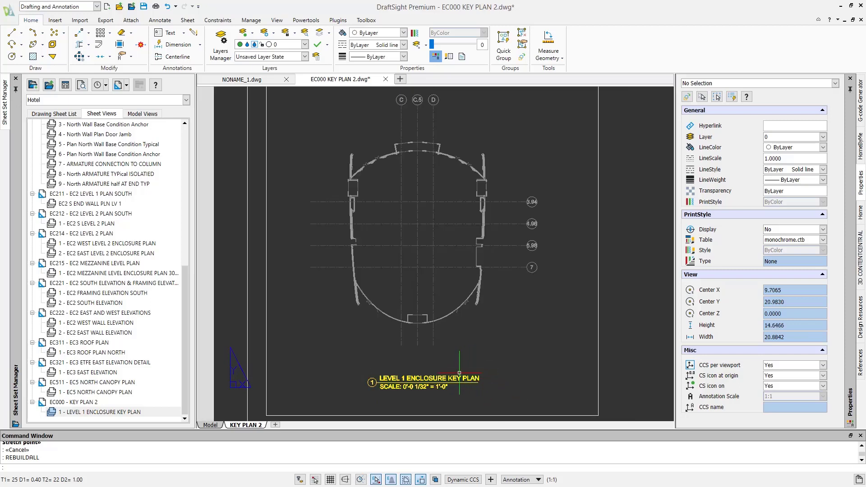
{"action": "scroll", "coordinate": [459, 372], "scroll_direction": "down", "scroll_amount": 1}
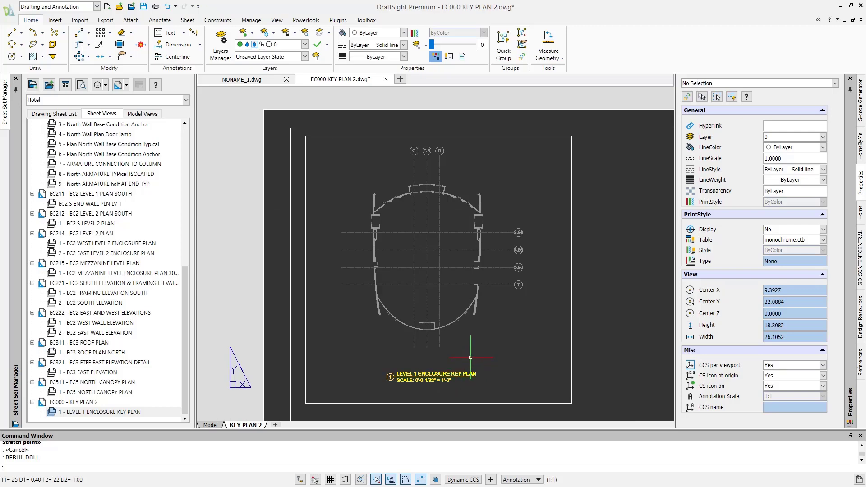
Open the EC141 - EC1 TYPICAL DETAILS sheet from the Hotel sheet set and view its details up close
{"action": "left_click", "coordinate": [70, 113]}
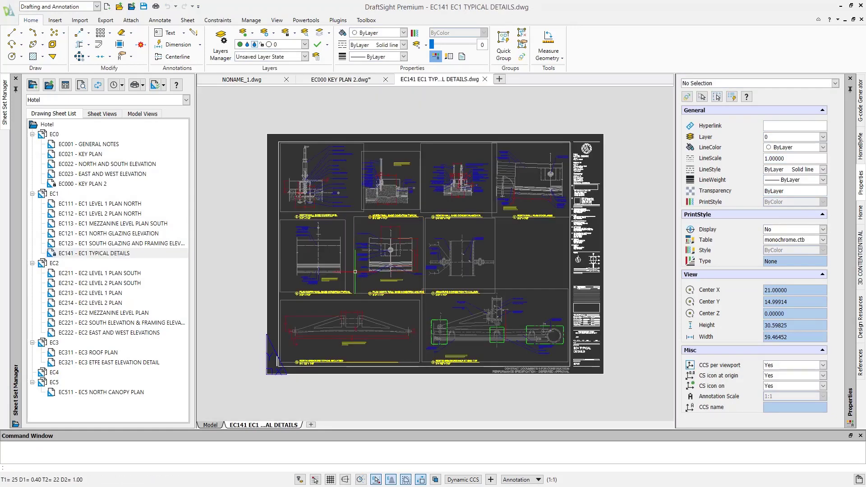
{"action": "scroll", "coordinate": [398, 313], "scroll_direction": "up", "scroll_amount": 2}
{"action": "scroll", "coordinate": [372, 293], "scroll_direction": "up", "scroll_amount": 1}
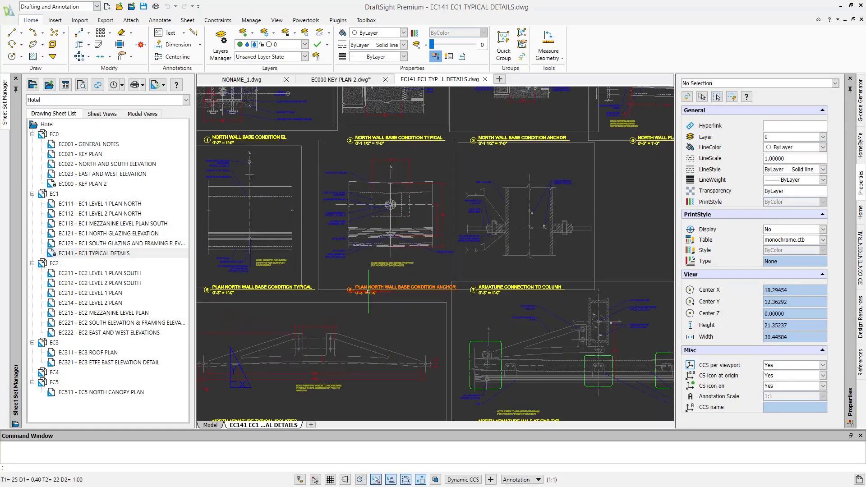
Compare the sheet views listed under EC141 - EC1 TYPICAL DETAILS with the numbered details and labels on the sheet
{"action": "left_click", "coordinate": [102, 114]}
{"action": "scroll", "coordinate": [92, 276], "scroll_direction": "down", "scroll_amount": 5}
{"action": "scroll", "coordinate": [91, 276], "scroll_direction": "up", "scroll_amount": 1}
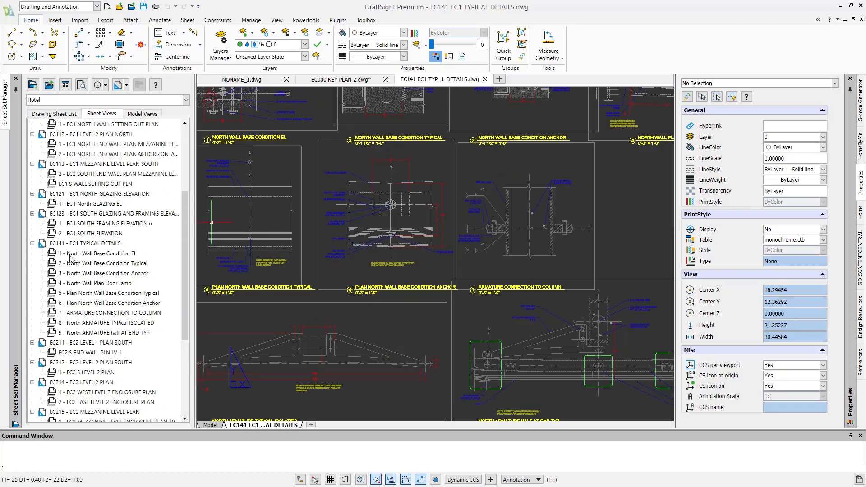
{"action": "middle_click_drag", "start_coordinate": [460, 335], "coordinate": [382, 250]}
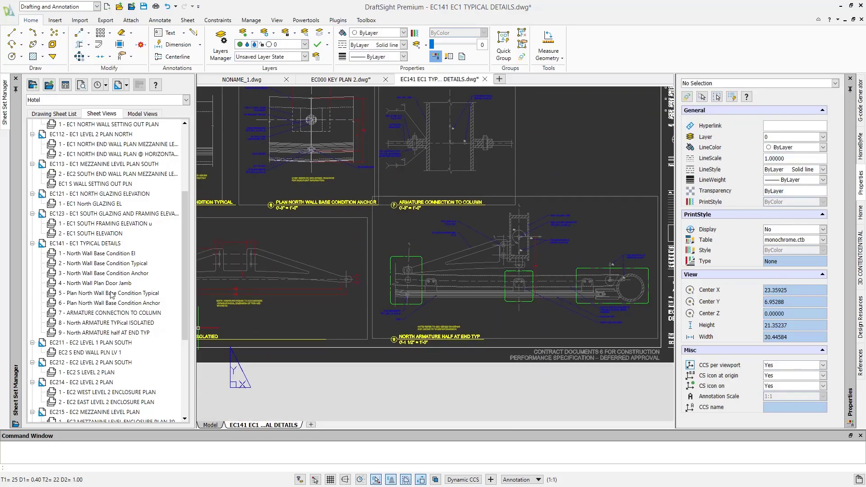
{"action": "scroll", "coordinate": [391, 346], "scroll_direction": "up", "scroll_amount": 4}
{"action": "scroll", "coordinate": [453, 348], "scroll_direction": "up", "scroll_amount": 1}
{"action": "scroll", "coordinate": [456, 334], "scroll_direction": "down", "scroll_amount": 4}
{"action": "middle_click_drag", "start_coordinate": [454, 296], "coordinate": [499, 392]}
{"action": "scroll", "coordinate": [498, 384], "scroll_direction": "down", "scroll_amount": 1}
{"action": "scroll", "coordinate": [494, 350], "scroll_direction": "down", "scroll_amount": 2}
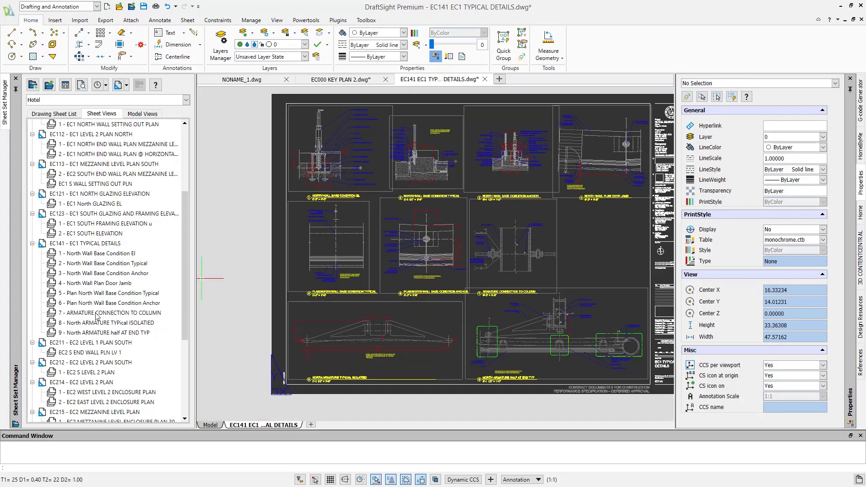
Renumber the Plan North Wall Base Condition Typical sheet view under EC141 as 15
{"action": "right_click", "coordinate": [90, 294]}
{"action": "left_click", "coordinate": [129, 310]}
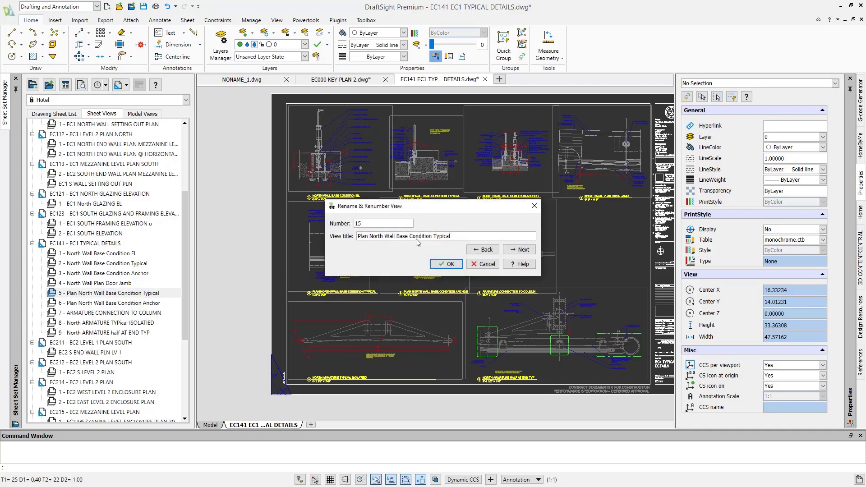
{"action": "type", "text": "15"}
{"action": "left_click", "coordinate": [446, 264]}
Rebuild the EC141 drawing with REBUILDALL and check the number in the Plan North Wall Base Condition Typical label
{"action": "type", "text": "RE"}
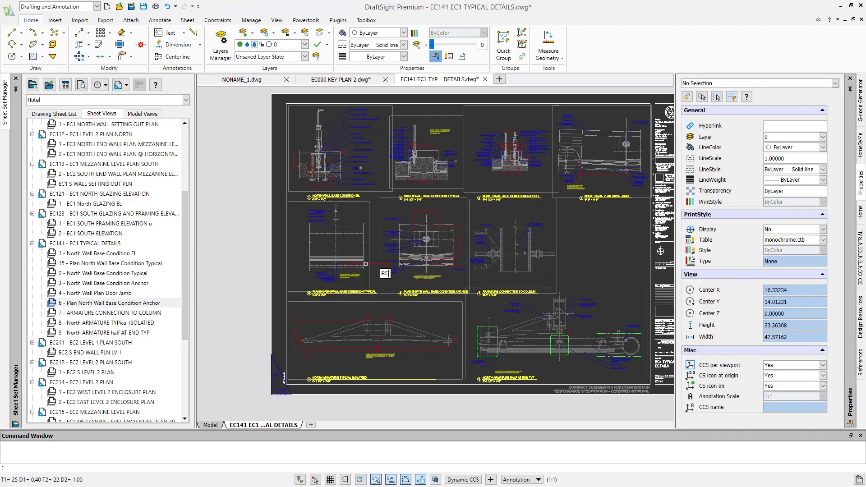
{"action": "type", "text": "BUILDALL"}
{"action": "key", "text": "Return"}
{"action": "scroll", "coordinate": [366, 264], "scroll_direction": "up", "scroll_amount": 6}
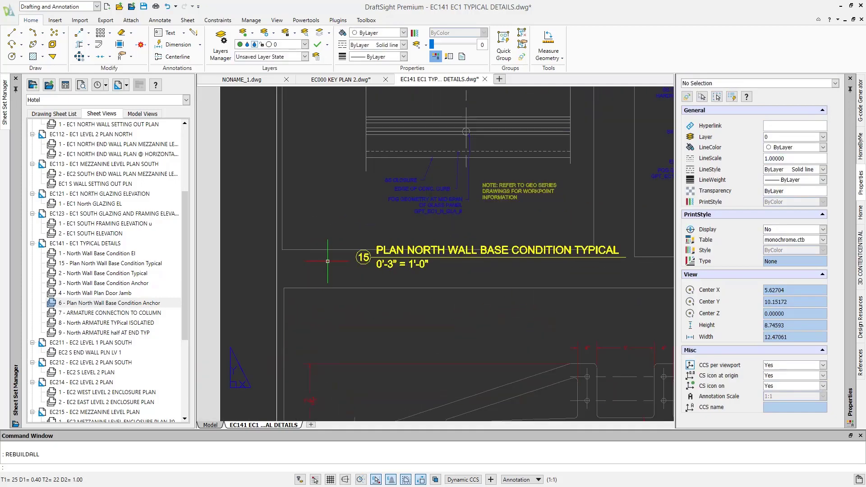
{"action": "scroll", "coordinate": [483, 243], "scroll_direction": "down", "scroll_amount": 3}
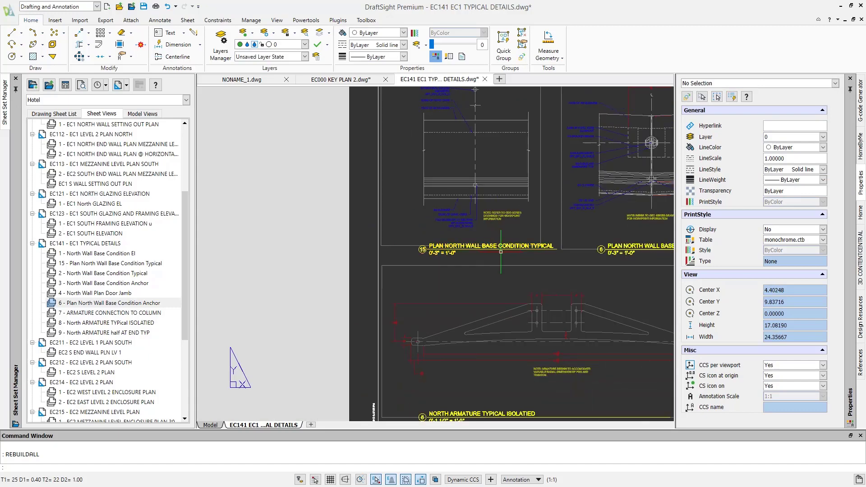
{"action": "scroll", "coordinate": [501, 252], "scroll_direction": "down", "scroll_amount": 2}
{"action": "scroll", "coordinate": [400, 222], "scroll_direction": "down", "scroll_amount": 1}
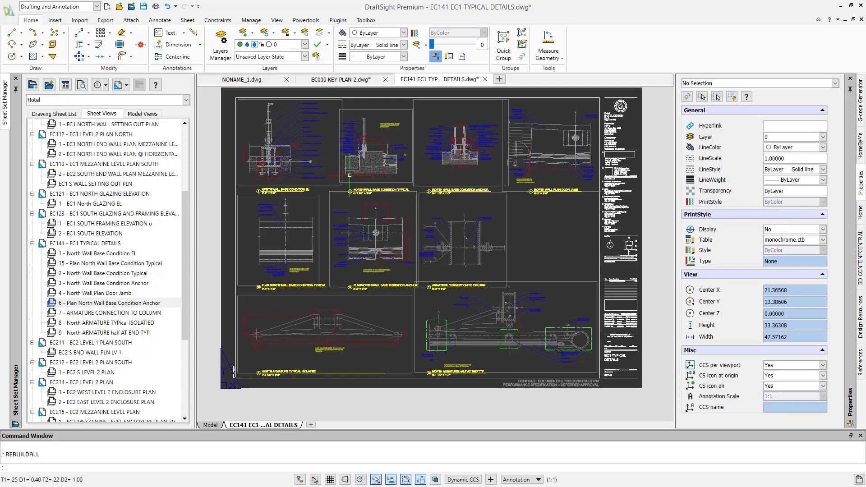
Examine the North Wall Base Condition El detail on EC141 and return to the EC000 KEY PLAN 2 drawing
{"action": "scroll", "coordinate": [261, 146], "scroll_direction": "up", "scroll_amount": 3}
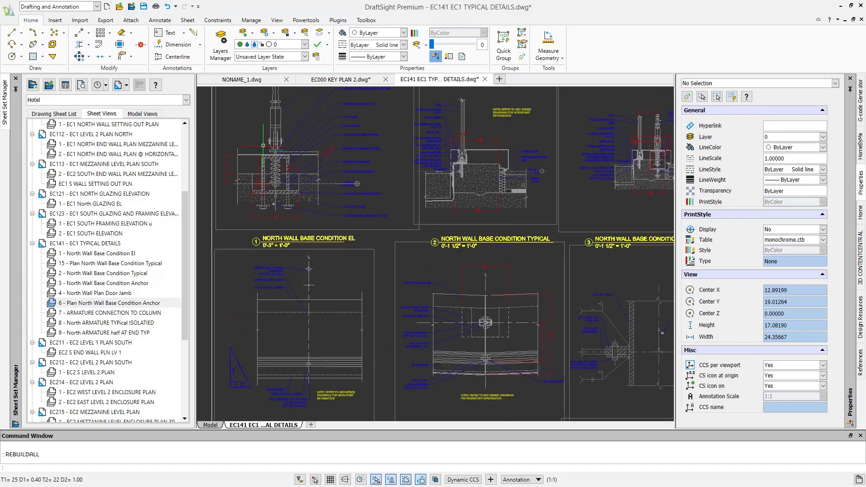
{"action": "mouse_move", "coordinate": [262, 145]}
{"action": "middle_mouse_down"}
{"action": "mouse_move", "coordinate": [263, 179]}
{"action": "mouse_move", "coordinate": [337, 264]}
{"action": "middle_mouse_up"}
{"action": "scroll", "coordinate": [364, 263], "scroll_direction": "up", "scroll_amount": 1}
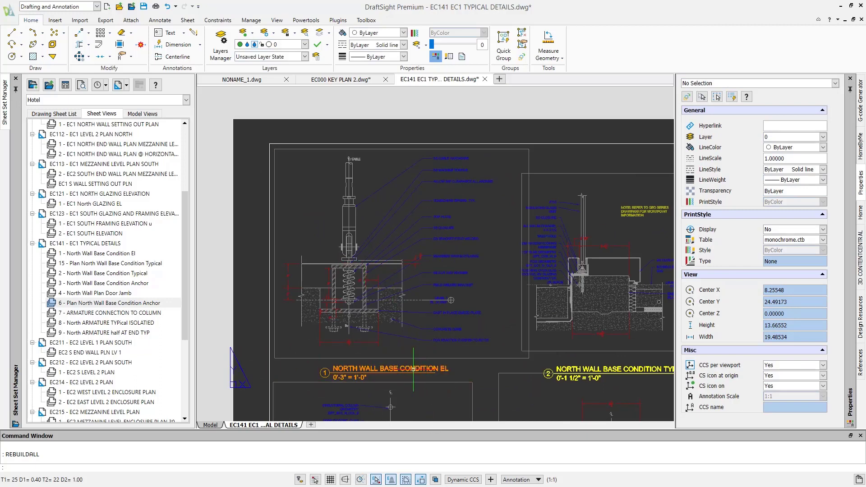
{"action": "left_click", "coordinate": [344, 80]}
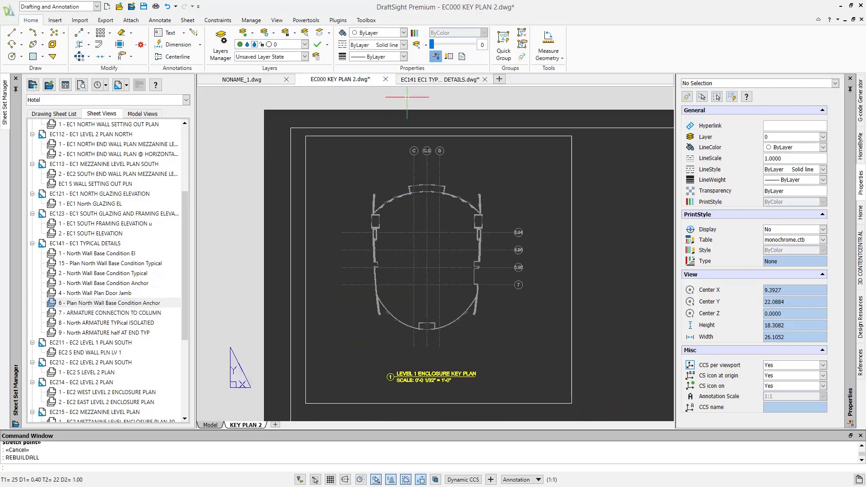
{"action": "left_click", "coordinate": [428, 82]}
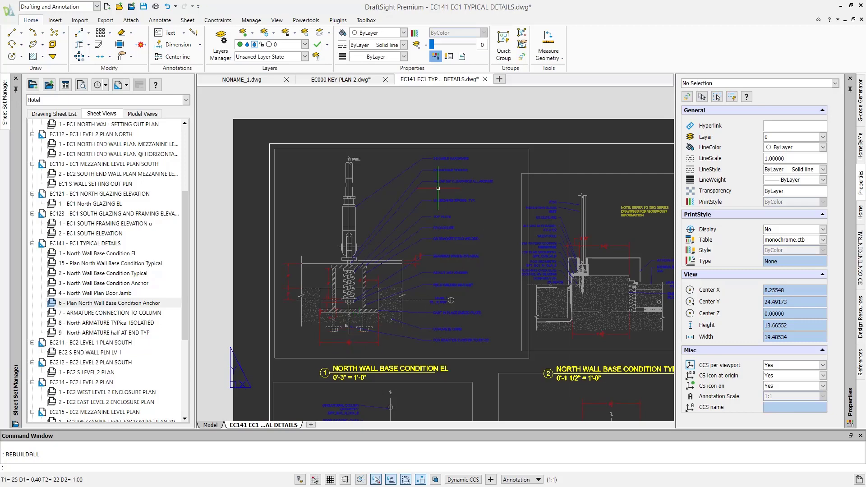
{"action": "left_click", "coordinate": [340, 80]}
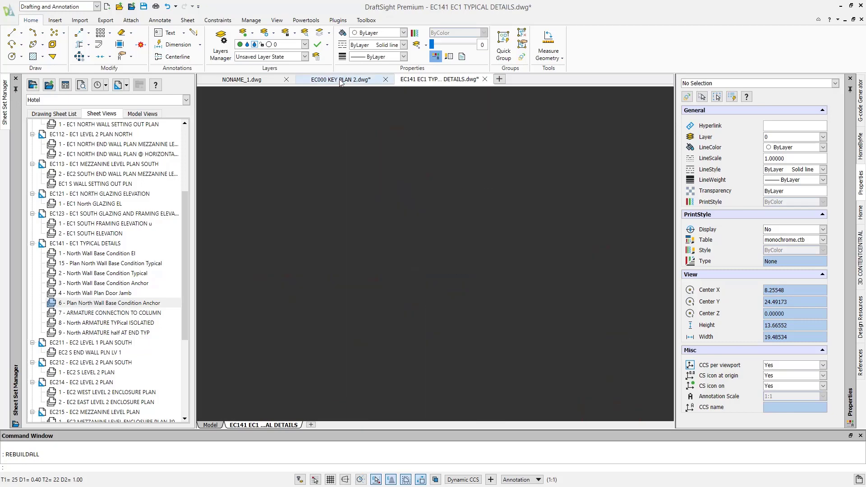
{"action": "middle_click_drag", "start_coordinate": [460, 261], "coordinate": [413, 225]}
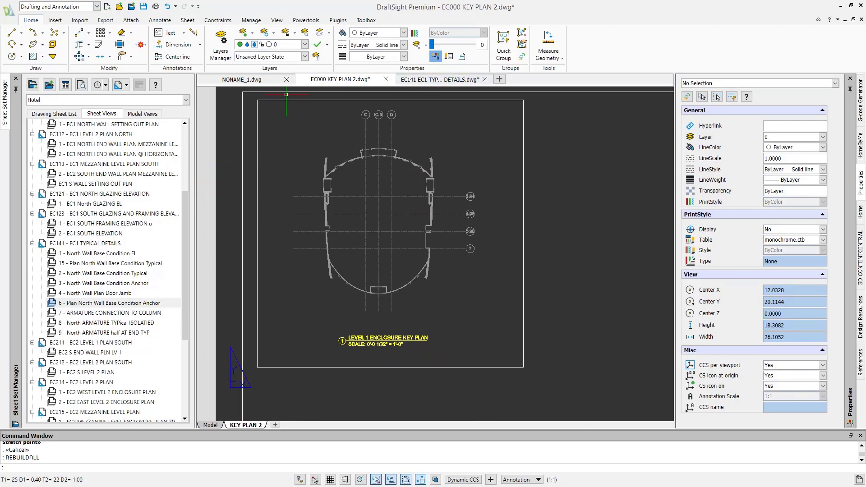
Place a Detail Tag L callout block for the North Wall Base Condition El view at about X 12.8, Y 26.1, beyond the plan's upper-right wall
{"action": "left_click", "coordinate": [66, 255]}
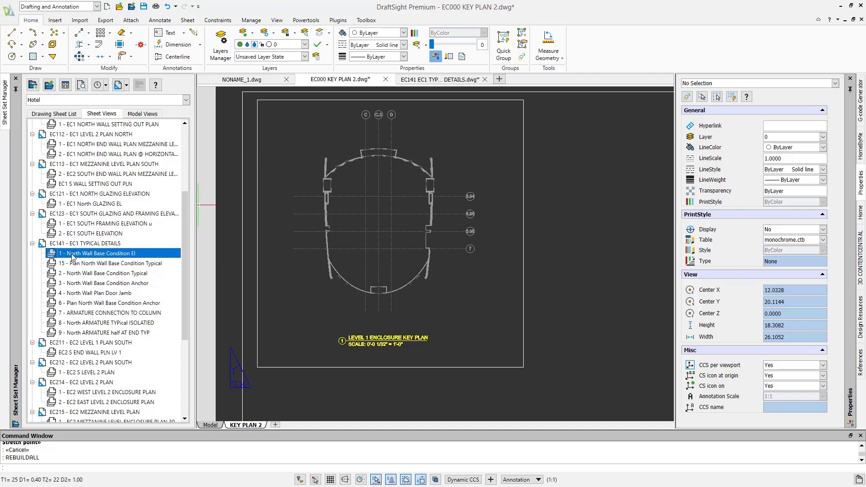
{"action": "right_click", "coordinate": [86, 258]}
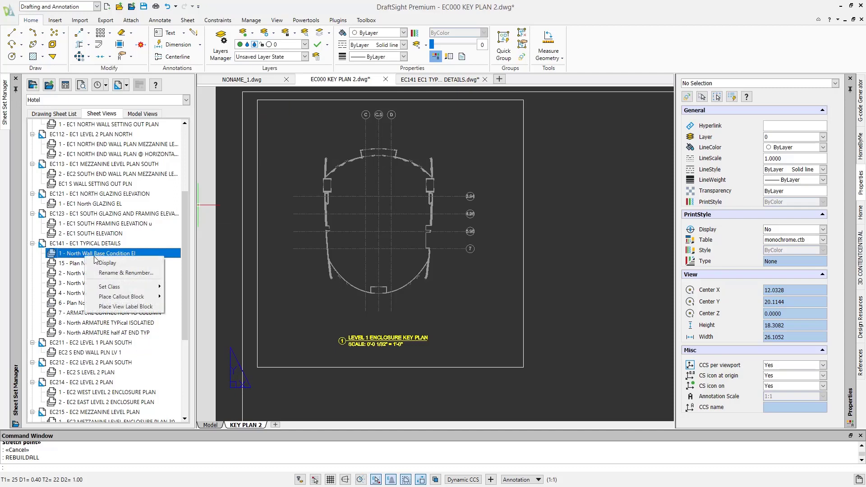
{"action": "mouse_move", "coordinate": [139, 299]}
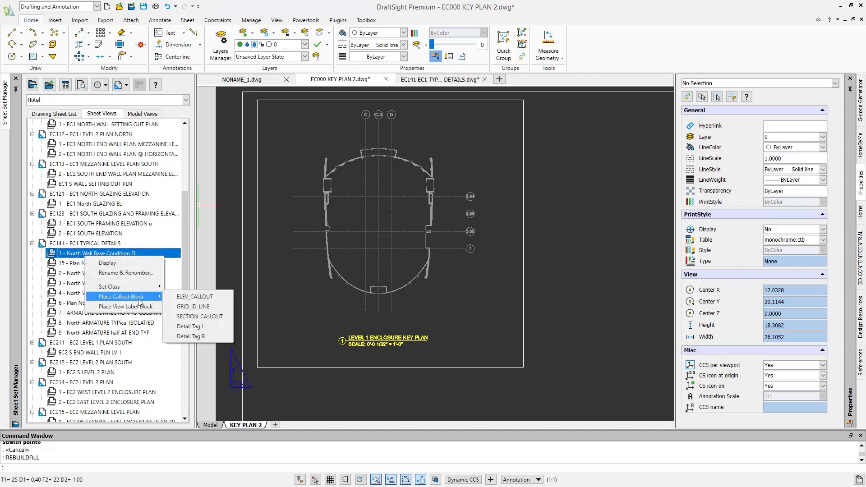
{"action": "left_click", "coordinate": [217, 327]}
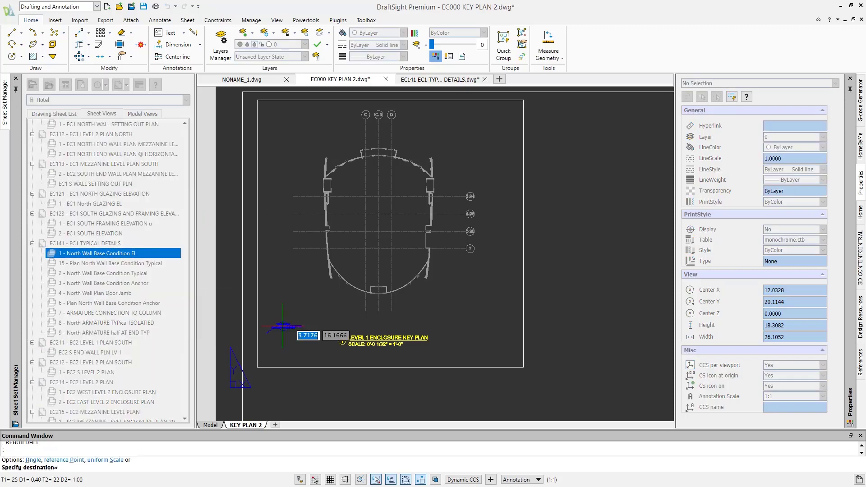
{"action": "scroll", "coordinate": [474, 180], "scroll_direction": "up", "scroll_amount": 4}
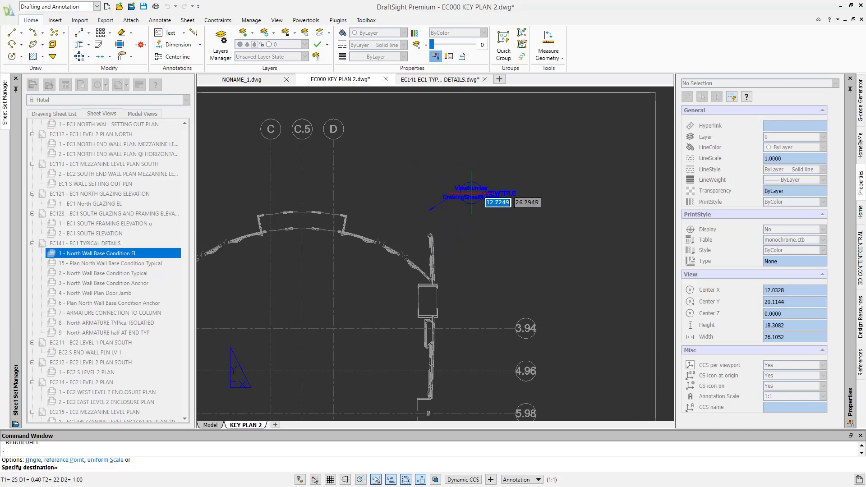
{"action": "scroll", "coordinate": [488, 212], "scroll_direction": "up", "scroll_amount": 6}
{"action": "scroll", "coordinate": [489, 223], "scroll_direction": "down", "scroll_amount": 1}
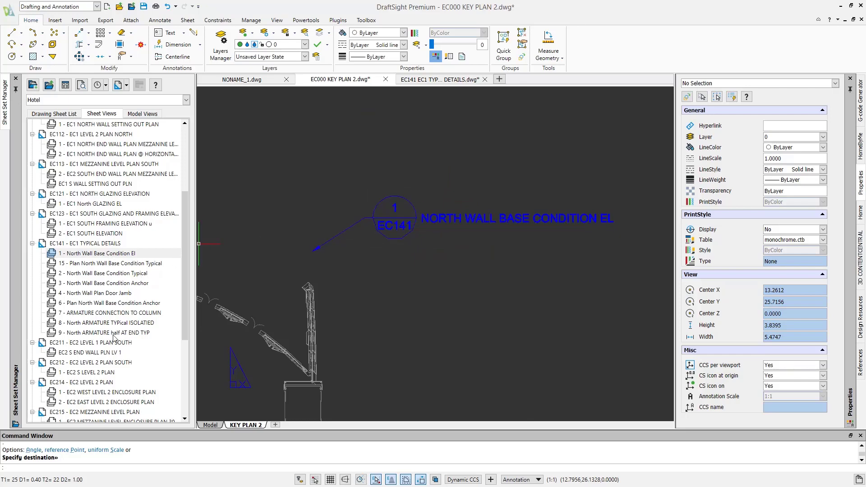
Stretch the callout's leader arrow so that it points at the curved north wall of the plan
{"action": "scroll", "coordinate": [356, 248], "scroll_direction": "down", "scroll_amount": 3}
{"action": "left_click", "coordinate": [345, 250]}
{"action": "left_click", "coordinate": [345, 250]}
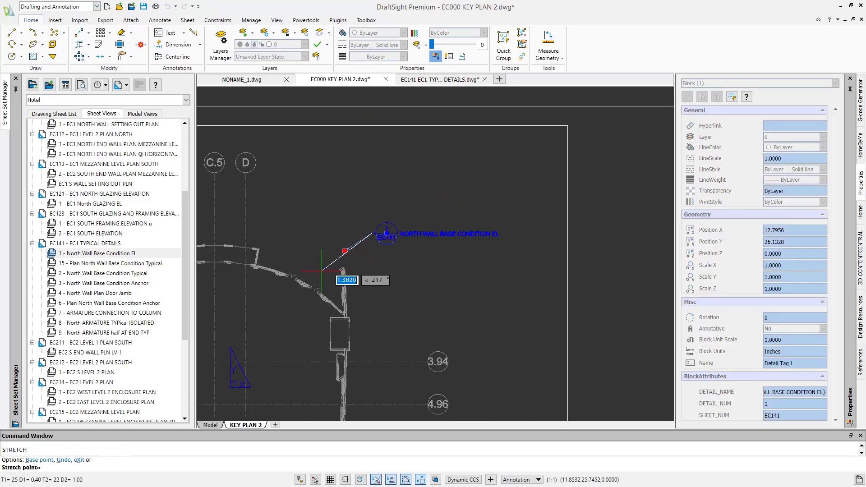
{"action": "key", "text": "Escape"}
{"action": "key", "text": "Escape"}
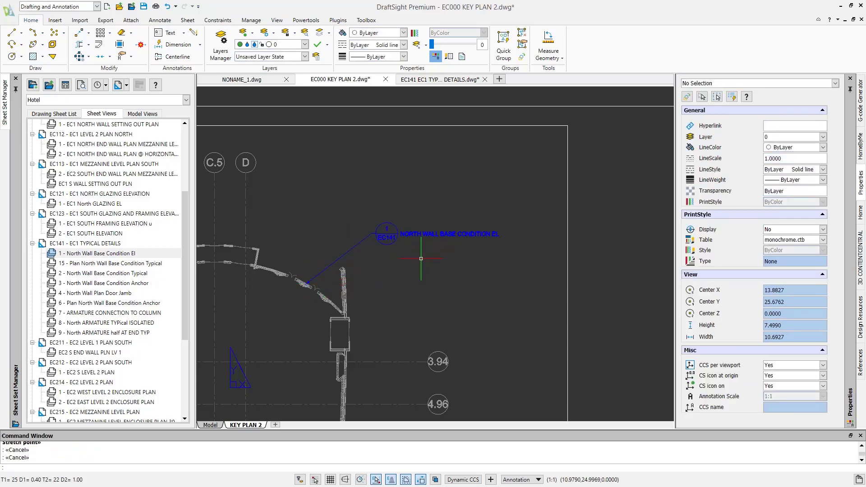
Follow the callout's hyperlink to the North Wall Base Condition El detail on EC141, and return to EC000 KEY PLAN 2
{"action": "scroll", "coordinate": [414, 271], "scroll_direction": "up", "scroll_amount": 1}
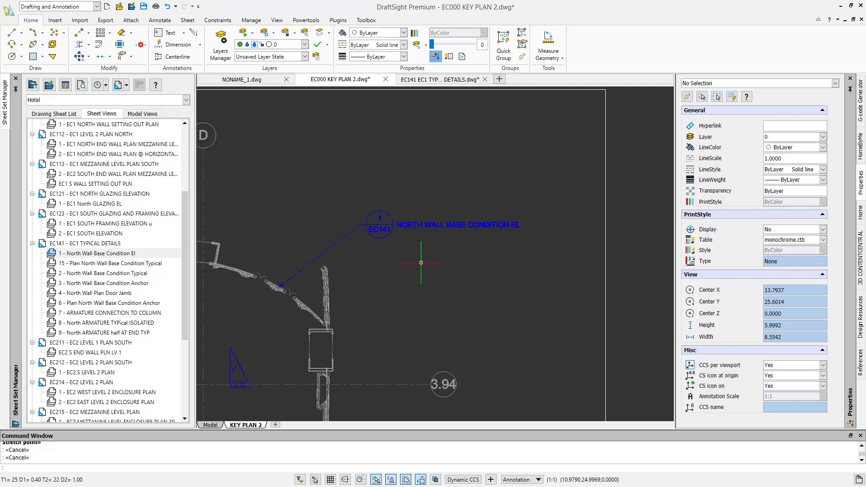
{"action": "left_click", "coordinate": [430, 224], "text": "ctrl"}
{"action": "scroll", "coordinate": [445, 280], "scroll_direction": "down", "scroll_amount": 2}
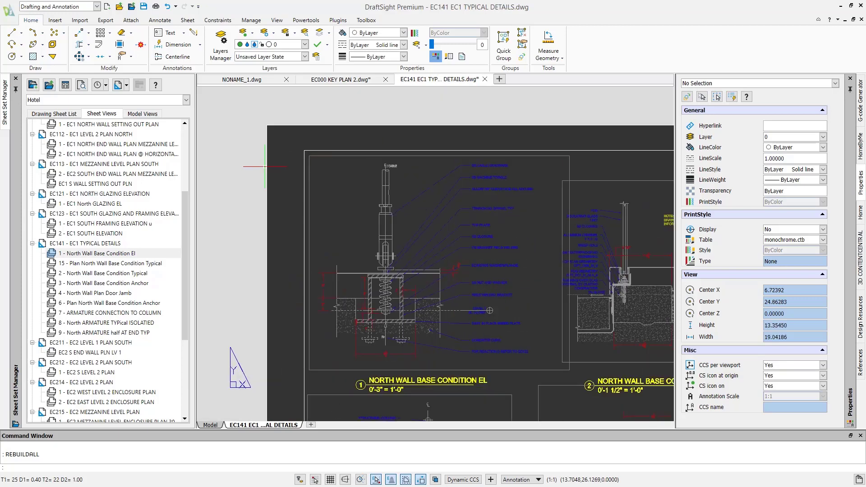
{"action": "left_click", "coordinate": [345, 81]}
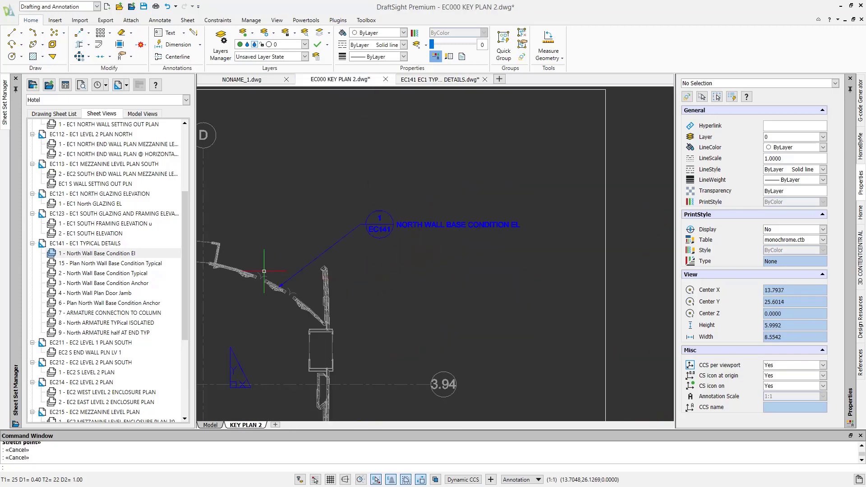
Display the North Wall Base Condition El detail on EC141 and compare its view number with the callout on EC000 KEY PLAN 2
{"action": "right_click", "coordinate": [139, 253]}
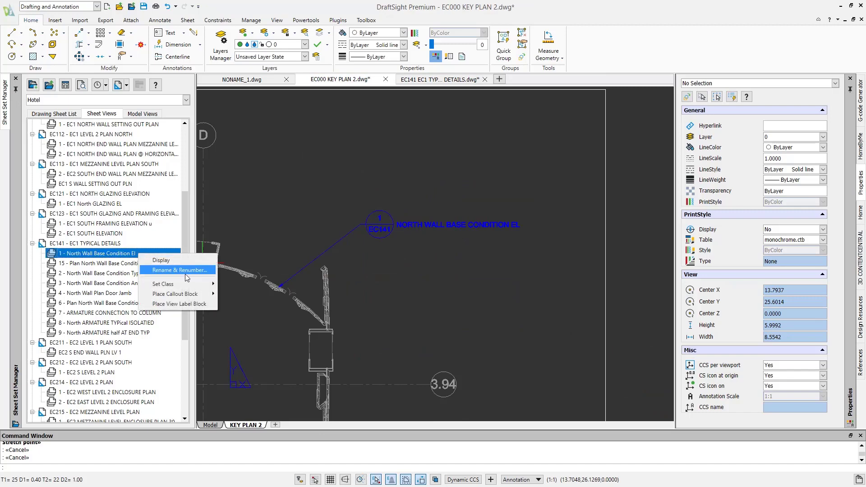
{"action": "left_click", "coordinate": [161, 260]}
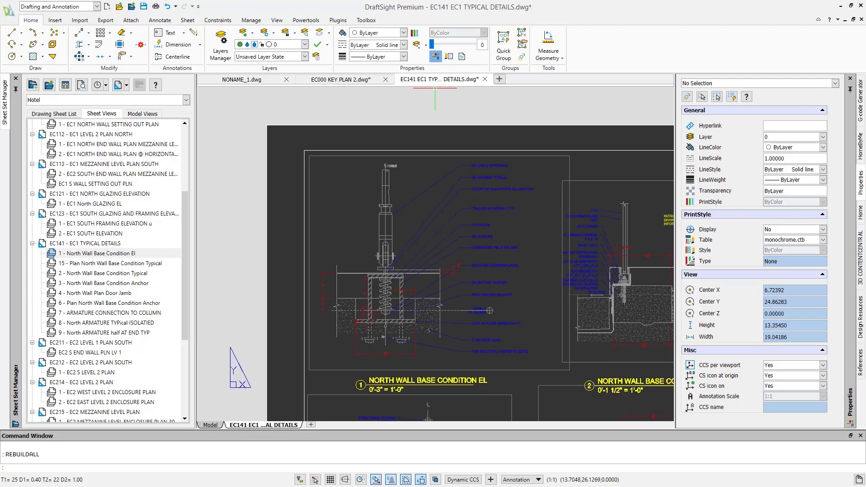
{"action": "scroll", "coordinate": [516, 188], "scroll_direction": "down", "scroll_amount": 3}
{"action": "middle_click_drag", "start_coordinate": [509, 225], "coordinate": [392, 182]}
{"action": "scroll", "coordinate": [361, 240], "scroll_direction": "up", "scroll_amount": 2}
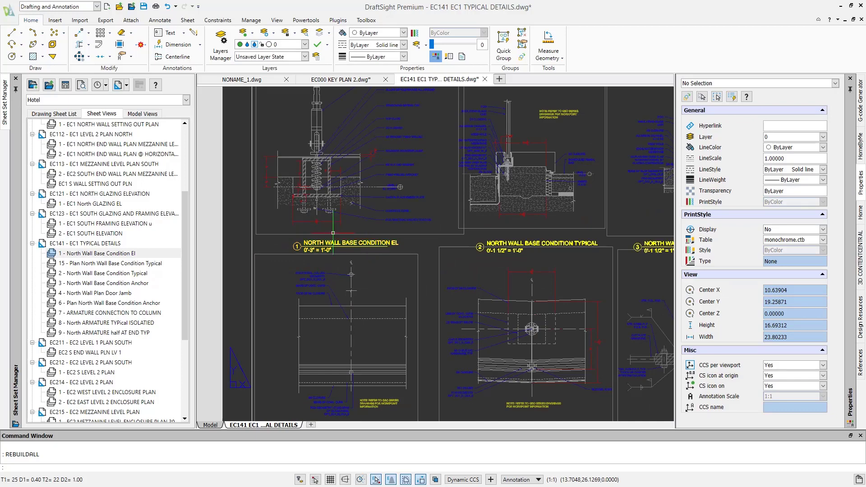
{"action": "left_click", "coordinate": [358, 80]}
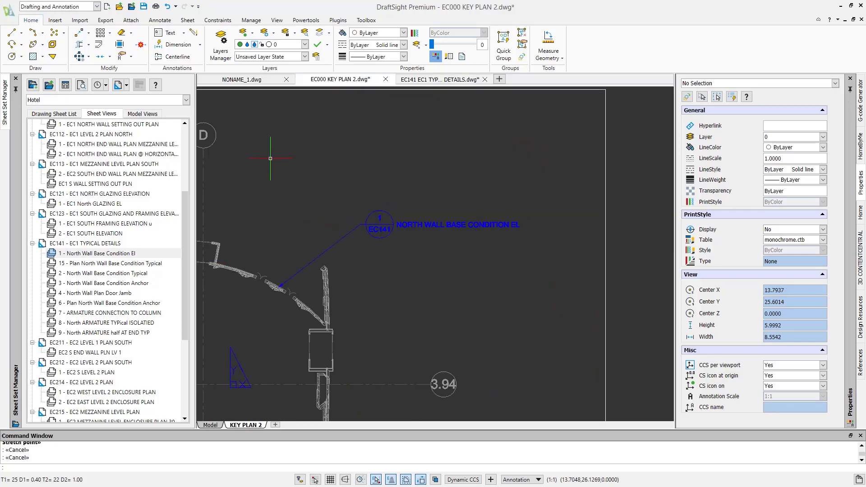
{"action": "left_click", "coordinate": [423, 80]}
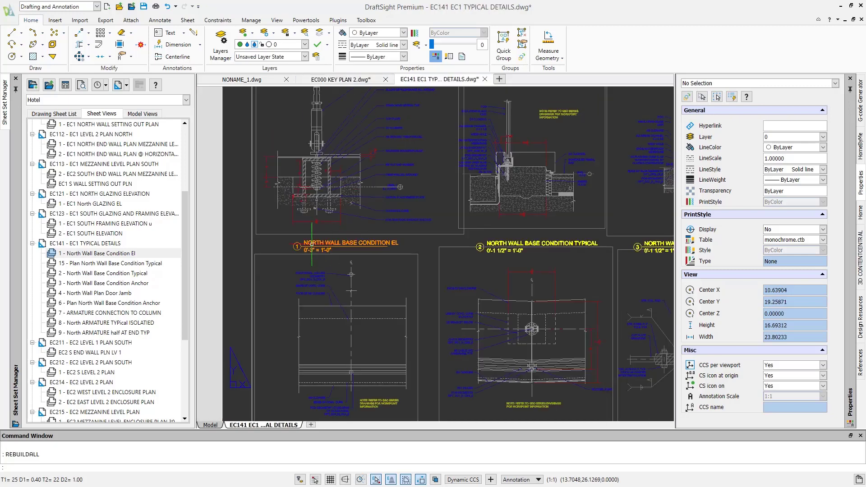
Renumber the North Wall Base Condition El sheet view as 11 and rebuild the EC141 drawing with REBUILDALL
{"action": "right_click", "coordinate": [109, 253]}
{"action": "left_click", "coordinate": [149, 266]}
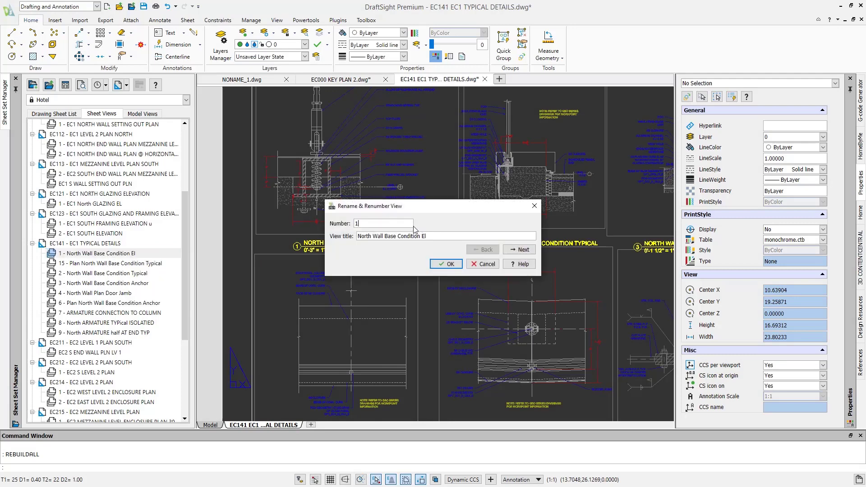
{"action": "type", "text": "1"}
{"action": "left_click", "coordinate": [446, 264]}
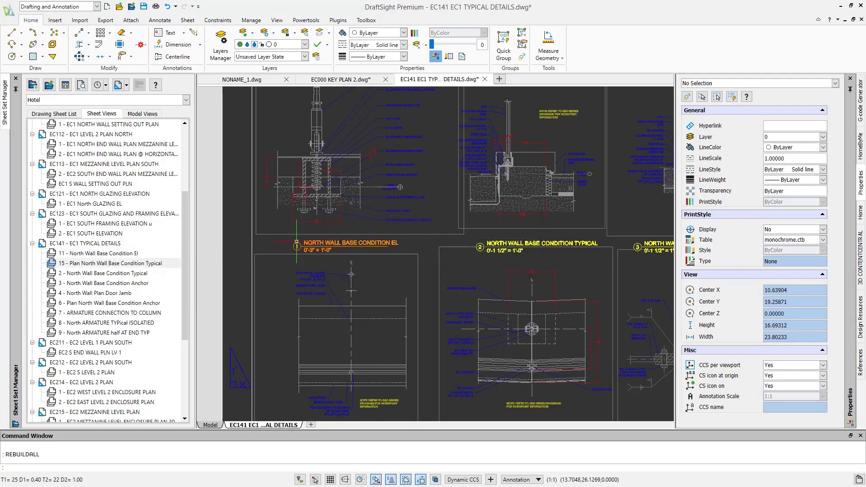
{"action": "type", "text": "REB"}
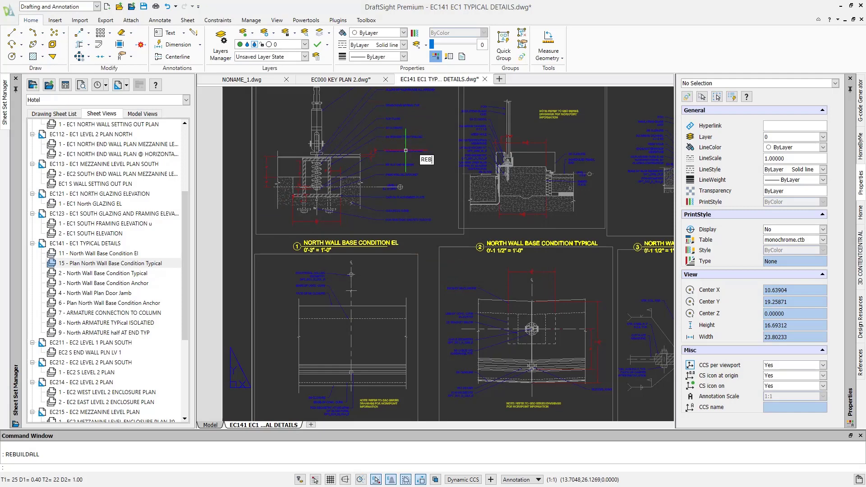
{"action": "type", "text": "UILDALL"}
{"action": "key", "text": "Return"}
Rebuild the EC000 KEY PLAN 2 drawing with REBUILDALL and inspect the North Wall Base Condition El callout
{"action": "left_click", "coordinate": [367, 80]}
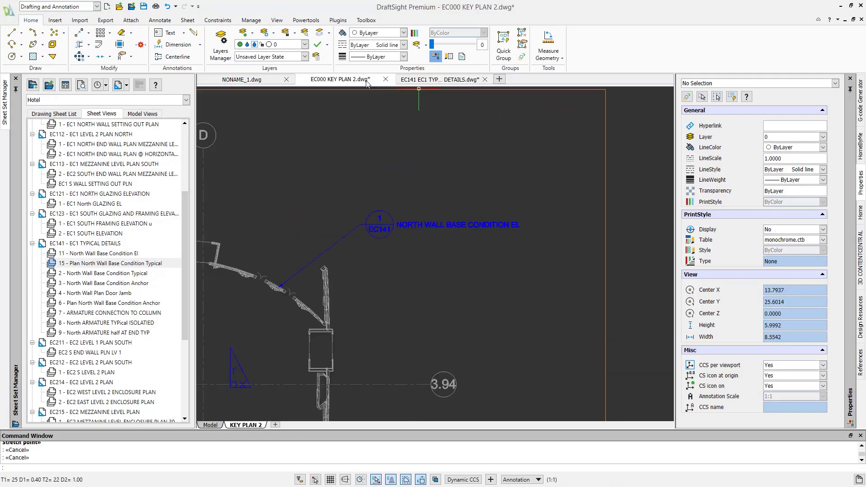
{"action": "type", "text": "RE"}
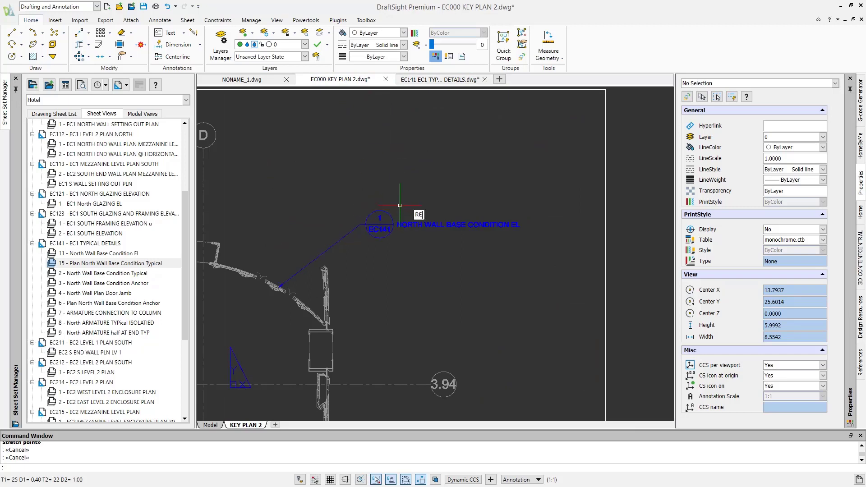
{"action": "type", "text": "BUILDALL"}
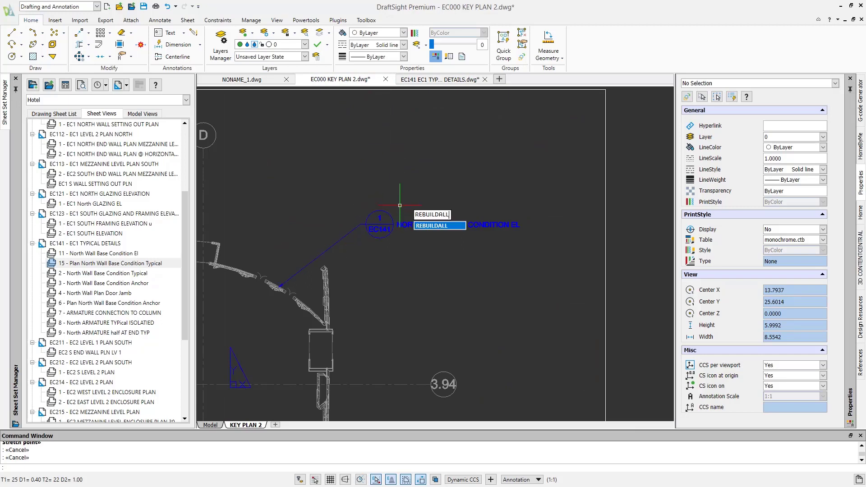
{"action": "key", "text": "Return"}
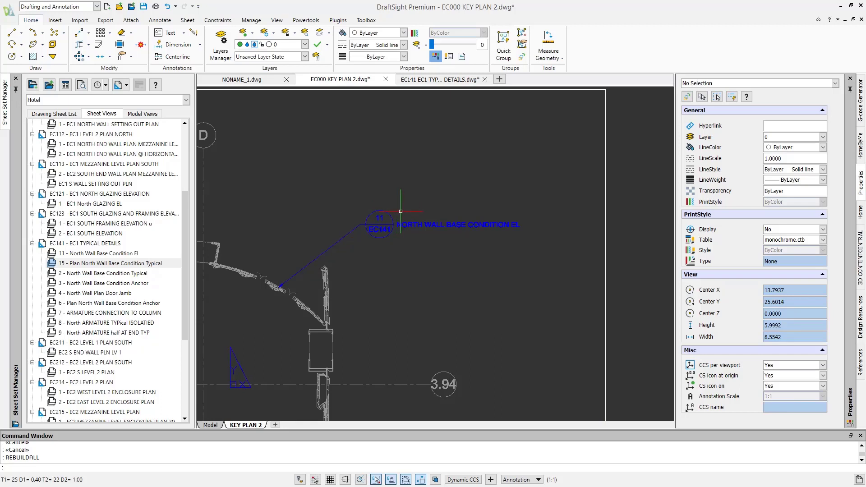
{"action": "scroll", "coordinate": [400, 211], "scroll_direction": "up", "scroll_amount": 2}
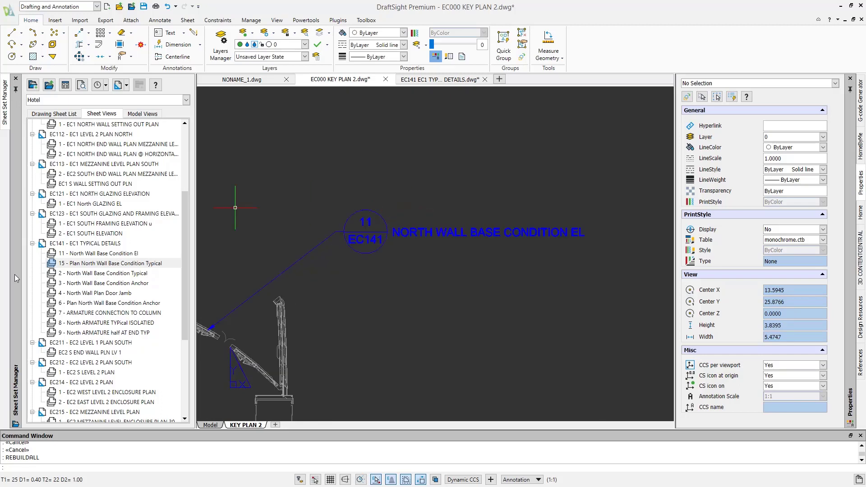
{"action": "middle_click", "coordinate": [311, 273]}
{"action": "middle_click", "coordinate": [312, 272]}
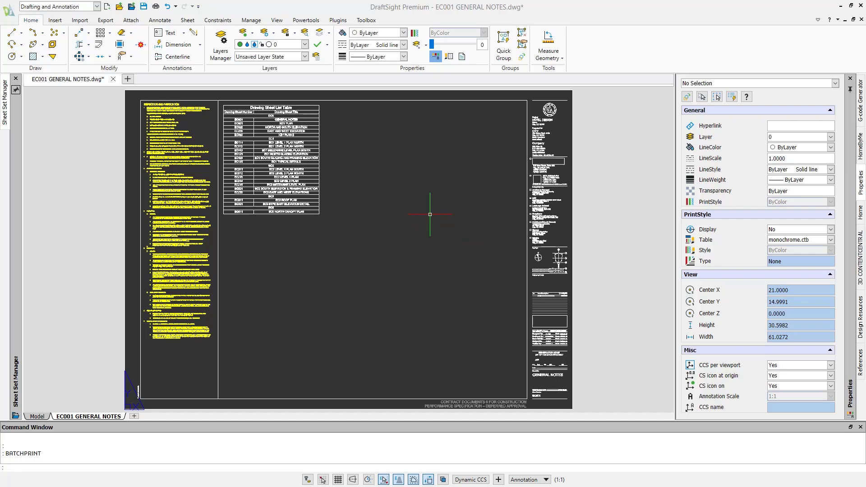
Start a batch print from EC001 GENERAL NOTES and choose to add the open drawings, accepting that only saved ones are included
{"action": "left_click", "coordinate": [5, 15]}
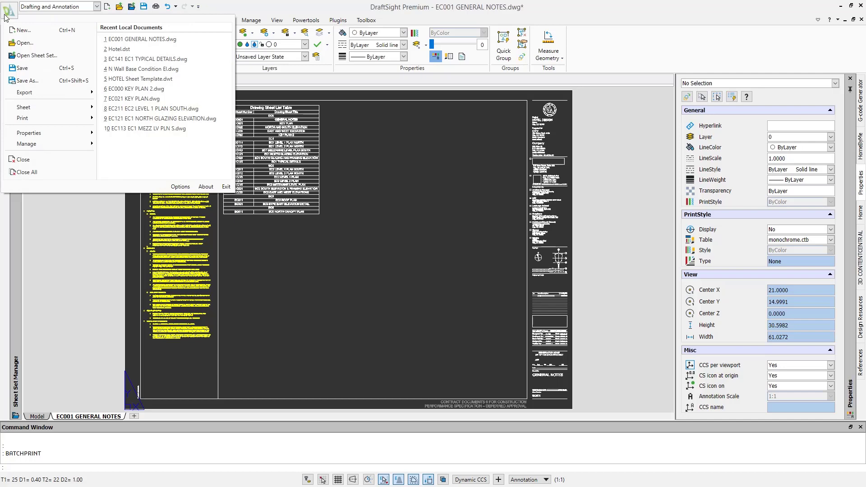
{"action": "mouse_move", "coordinate": [72, 118]}
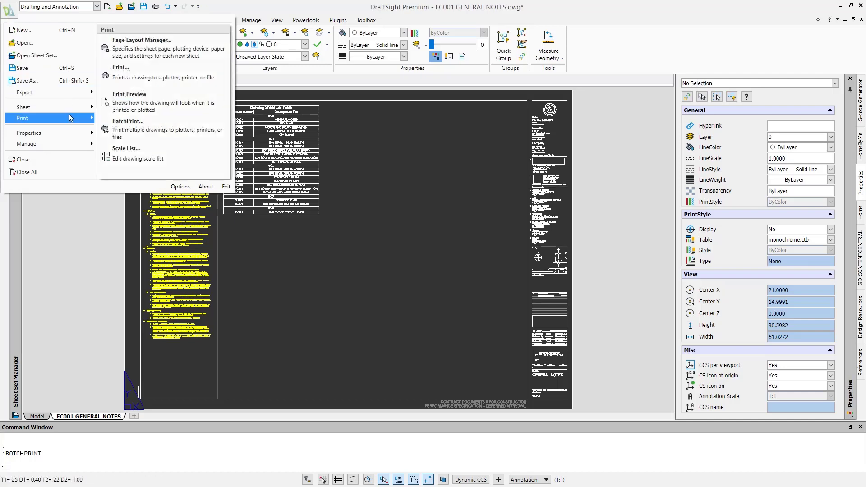
{"action": "left_click", "coordinate": [159, 131]}
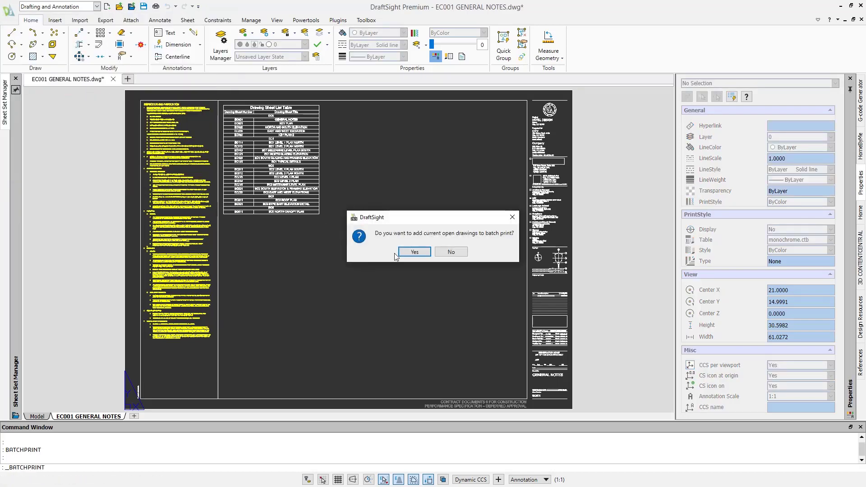
{"action": "left_click", "coordinate": [414, 252]}
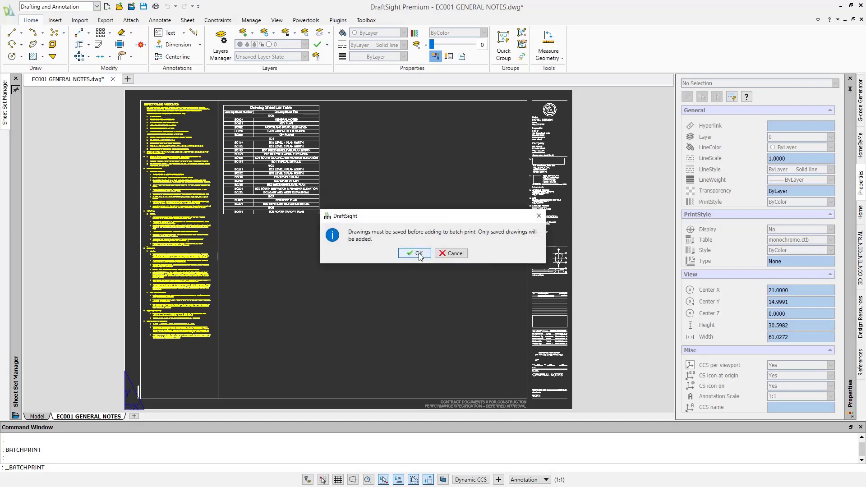
{"action": "left_click", "coordinate": [418, 254]}
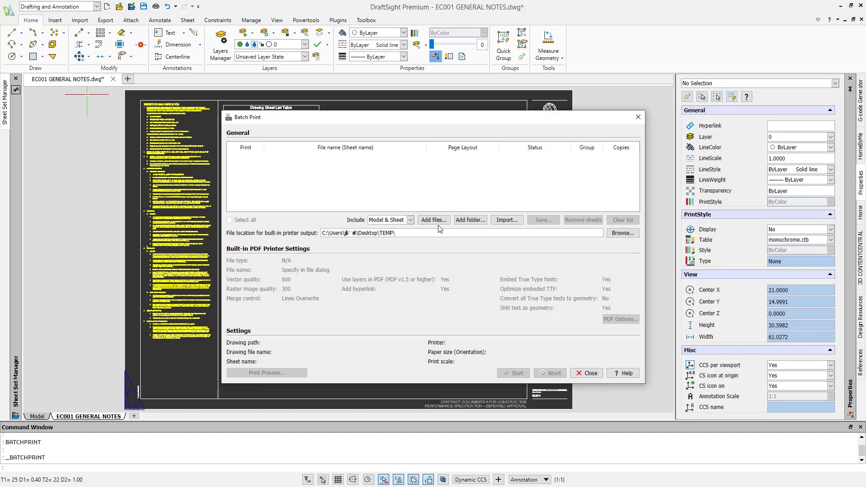
Add the SHEETS folder from Documents\AEC to the batch print list and include only the Sheet entries
{"action": "left_click", "coordinate": [468, 220]}
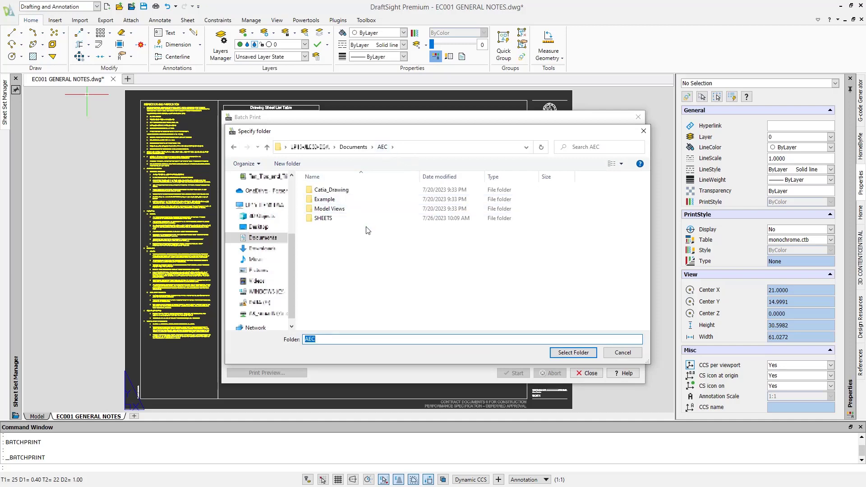
{"action": "left_click", "coordinate": [323, 218]}
{"action": "left_click", "coordinate": [565, 353]}
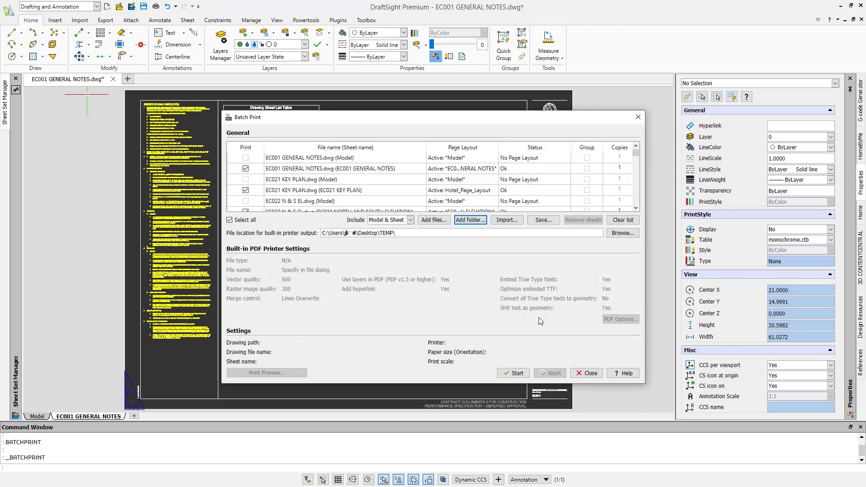
{"action": "scroll", "coordinate": [547, 182], "scroll_direction": "down", "scroll_amount": 8}
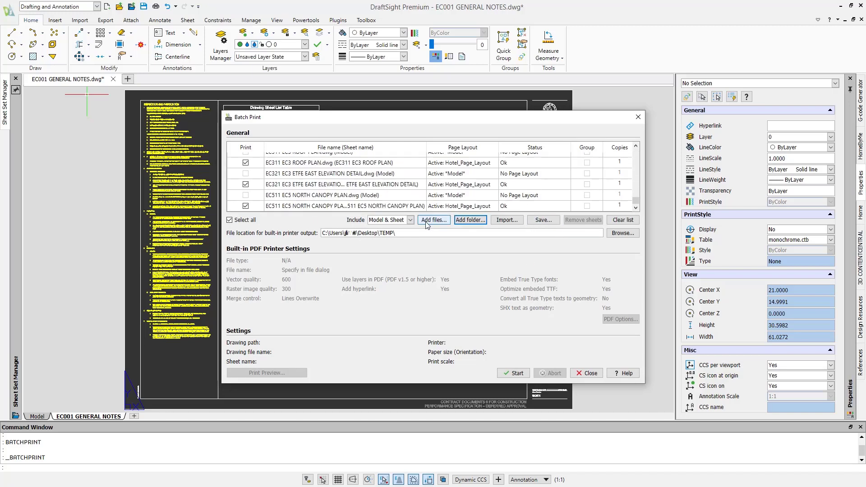
{"action": "left_click", "coordinate": [411, 220]}
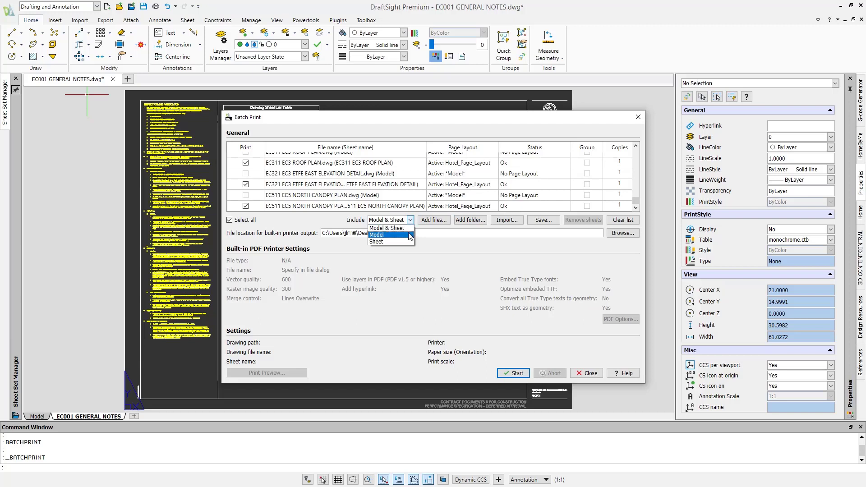
{"action": "left_click", "coordinate": [409, 242]}
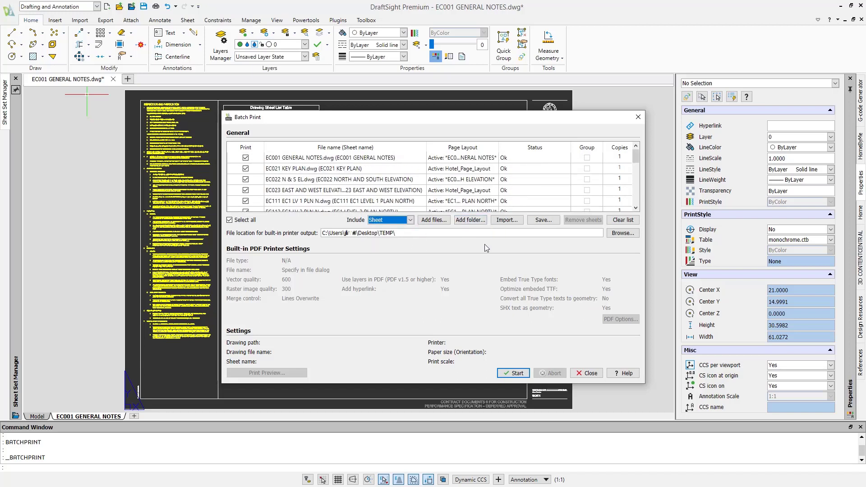
{"action": "left_click", "coordinate": [506, 221]}
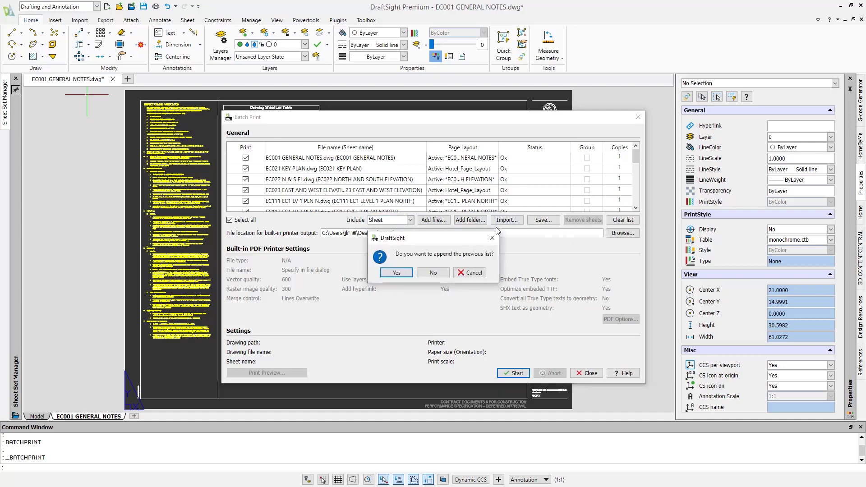
{"action": "left_click", "coordinate": [433, 273]}
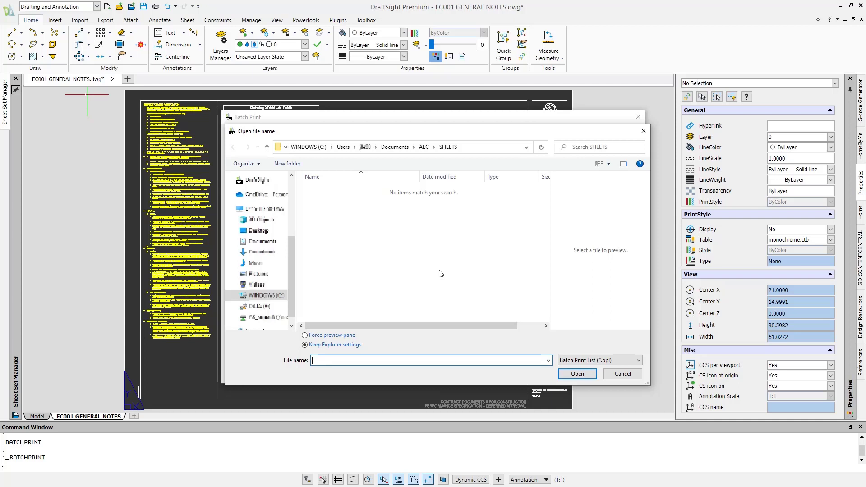
{"action": "left_click", "coordinate": [625, 380]}
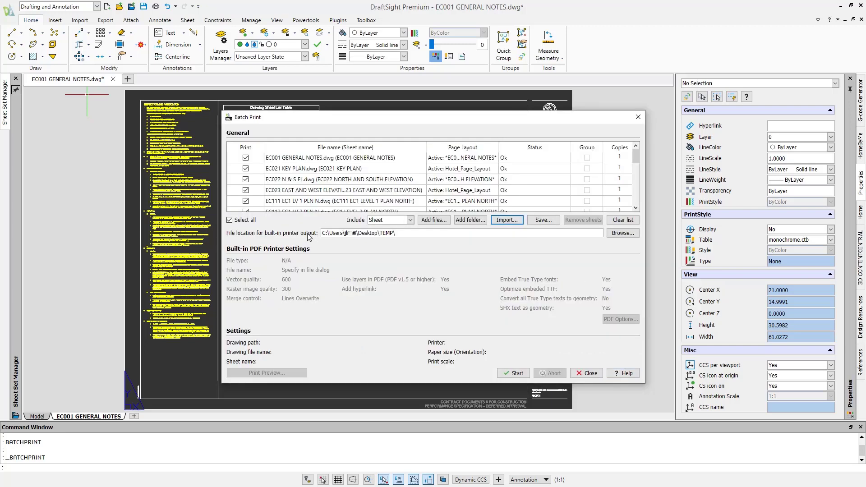
Set the built-in printer output location to the Documents\AEC folder and start the batch print without saving its list
{"action": "left_click", "coordinate": [626, 235]}
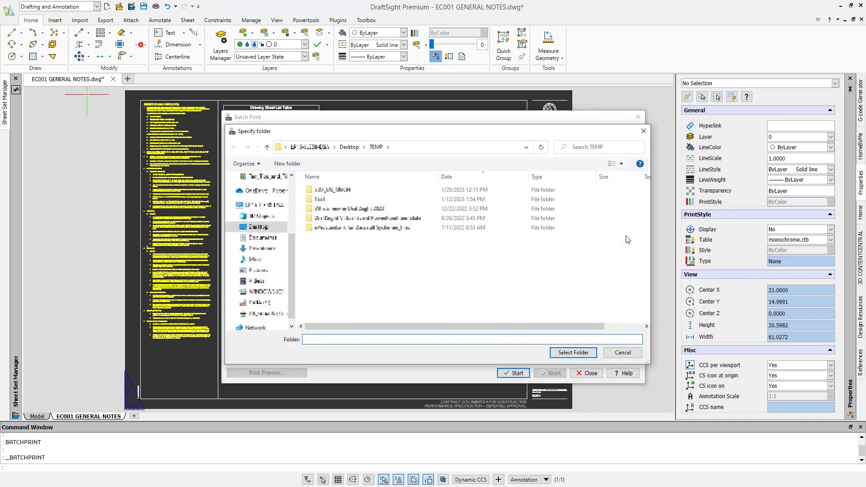
{"action": "left_click", "coordinate": [261, 238]}
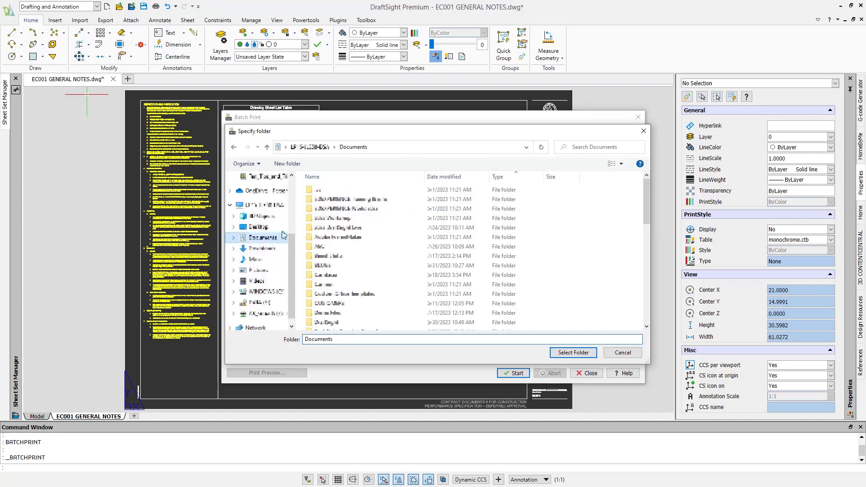
{"action": "left_click", "coordinate": [350, 247]}
{"action": "double_click", "coordinate": [350, 249]}
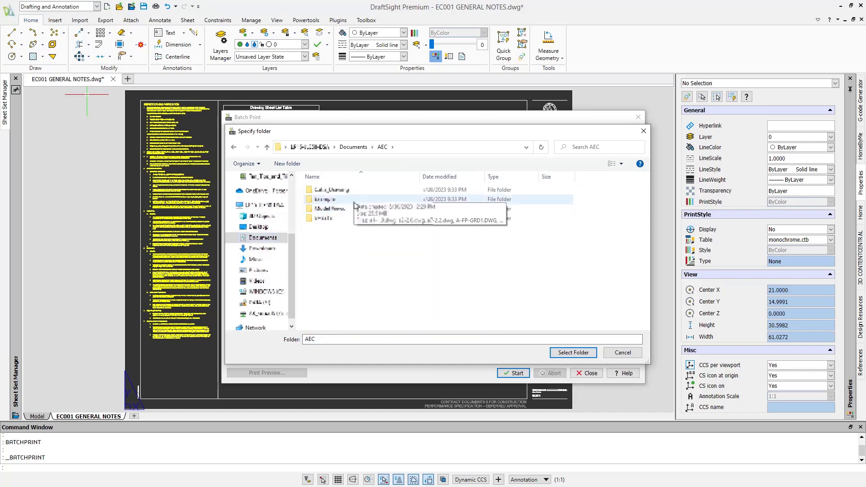
{"action": "left_click", "coordinate": [584, 354]}
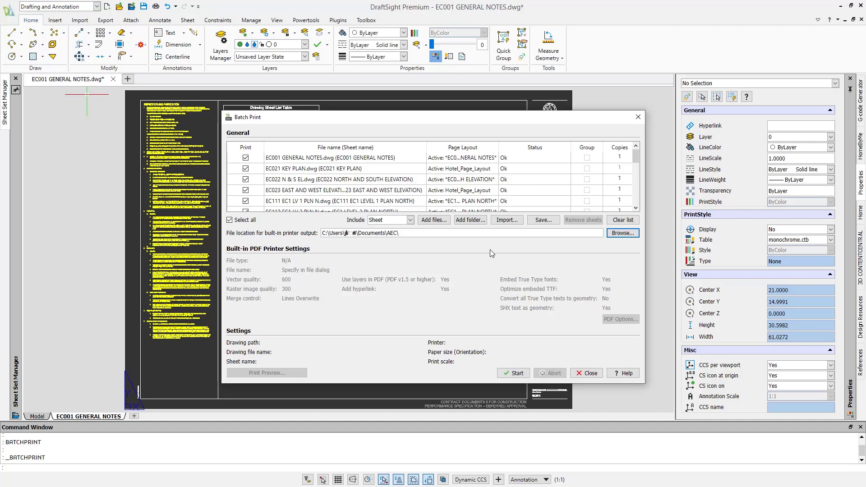
{"action": "left_click", "coordinate": [515, 374]}
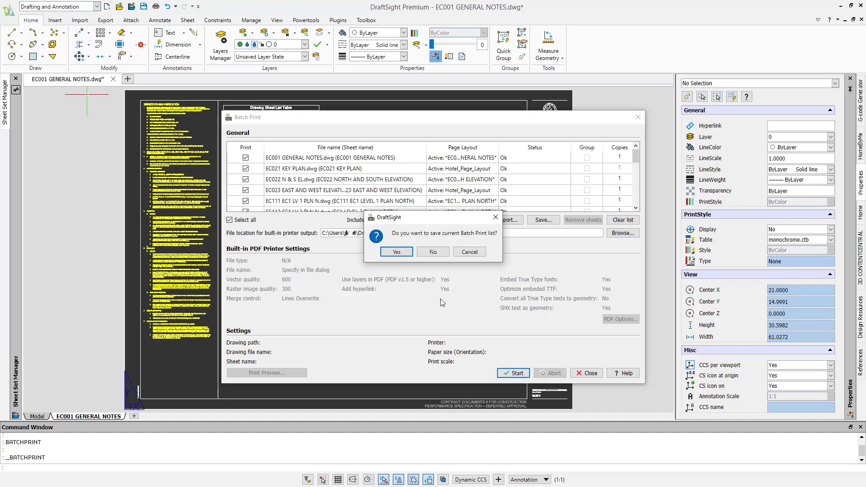
{"action": "left_click", "coordinate": [433, 253]}
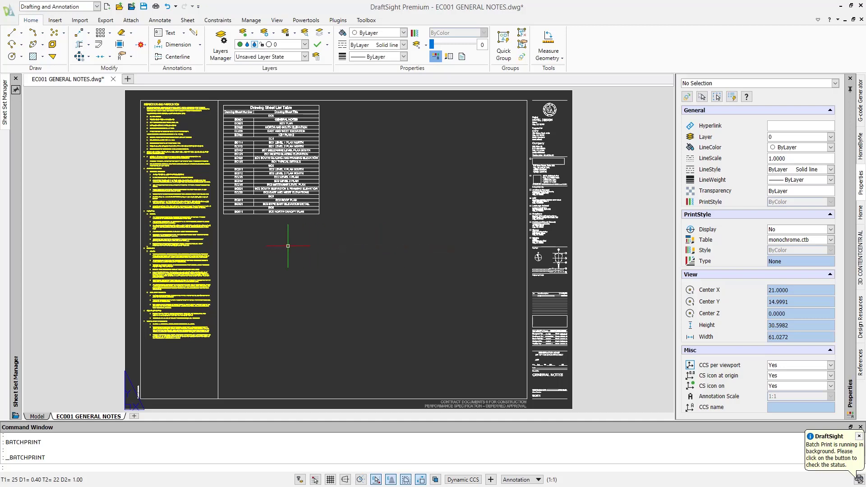
Review the Publish commands available for the Hotel sheet set and select the EC2 subset to check its commands
{"action": "left_click", "coordinate": [17, 90]}
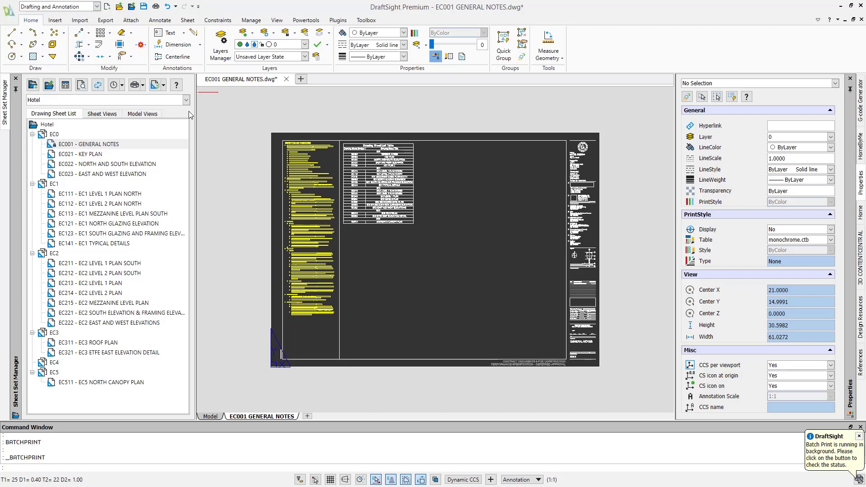
{"action": "right_click", "coordinate": [107, 126]}
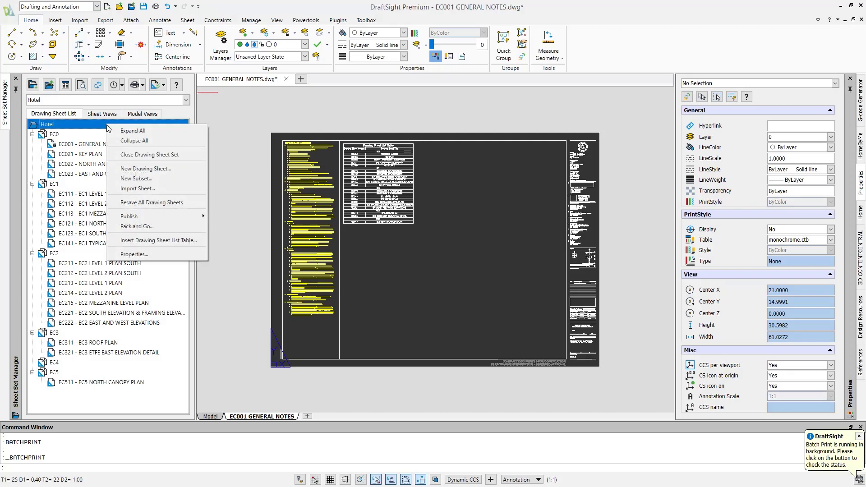
{"action": "mouse_move", "coordinate": [184, 214]}
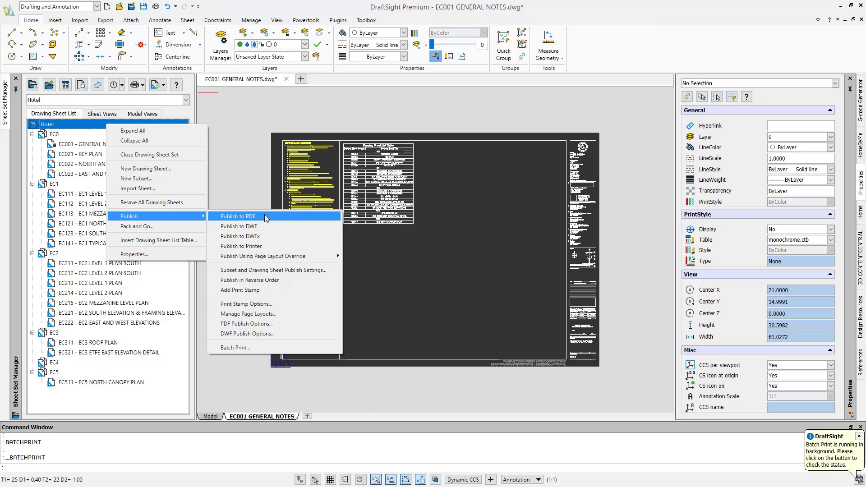
{"action": "left_click", "coordinate": [177, 115]}
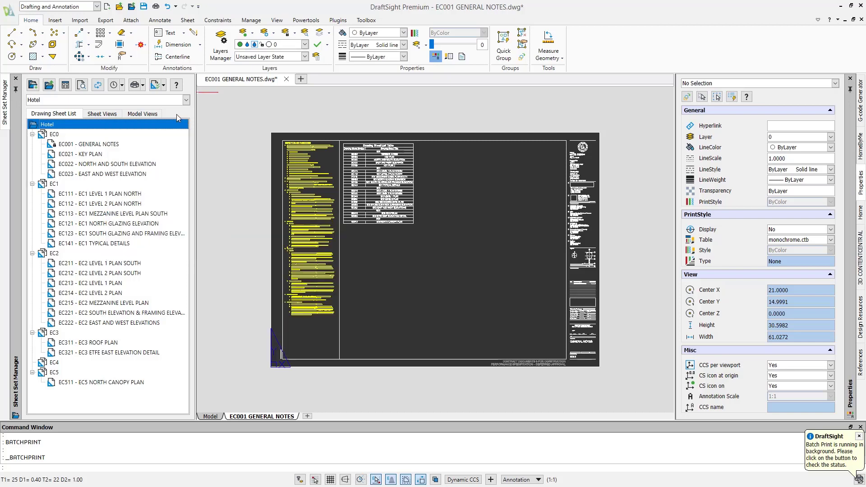
{"action": "left_click", "coordinate": [138, 87]}
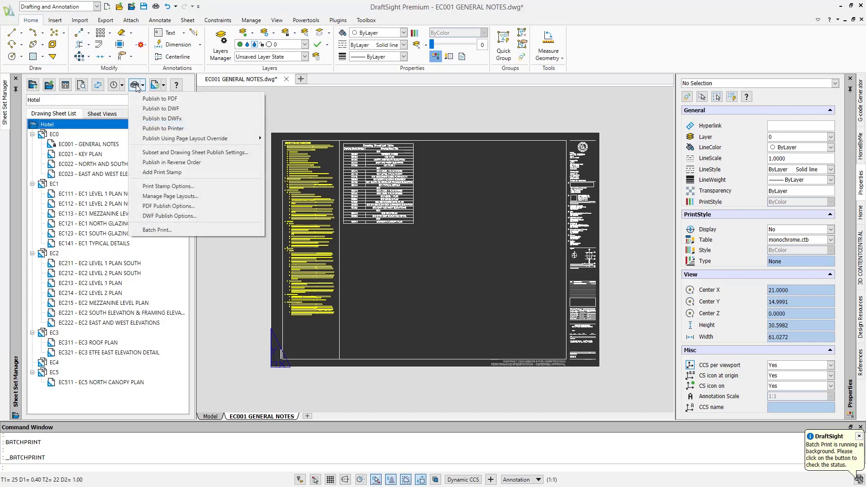
{"action": "left_click", "coordinate": [136, 86]}
{"action": "left_click", "coordinate": [82, 125]}
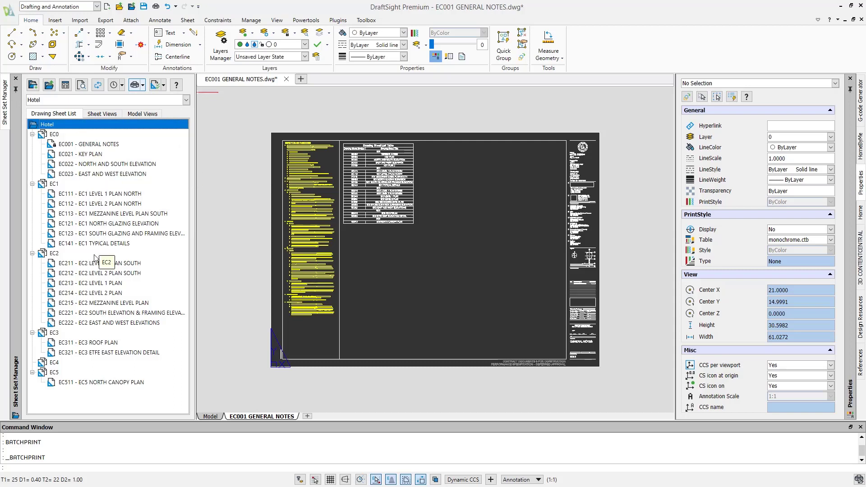
{"action": "left_click", "coordinate": [107, 254]}
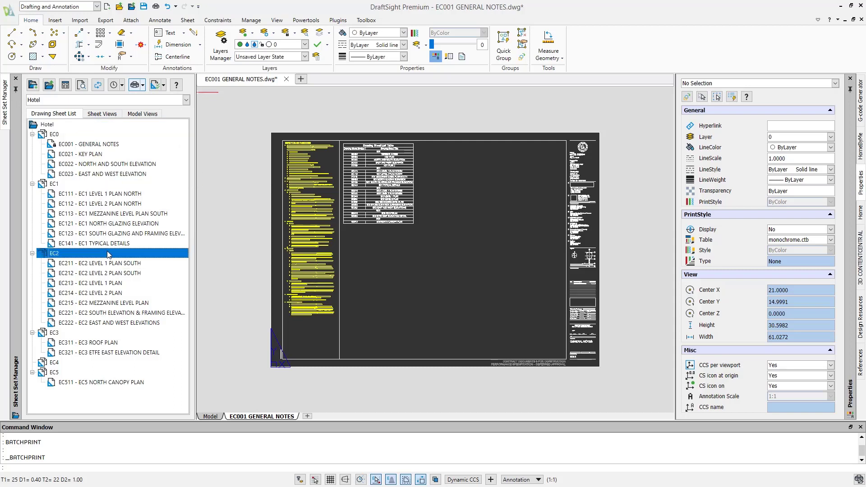
{"action": "right_click", "coordinate": [109, 255]}
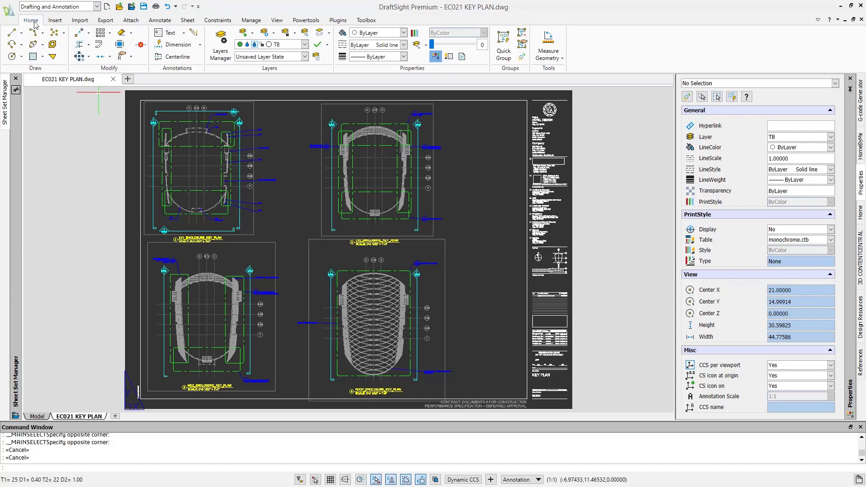
Start Pack and Go for the EC021 KEY PLAN drawing and preview the sheet set's data, support and template files in its file tree
{"action": "left_click", "coordinate": [10, 11]}
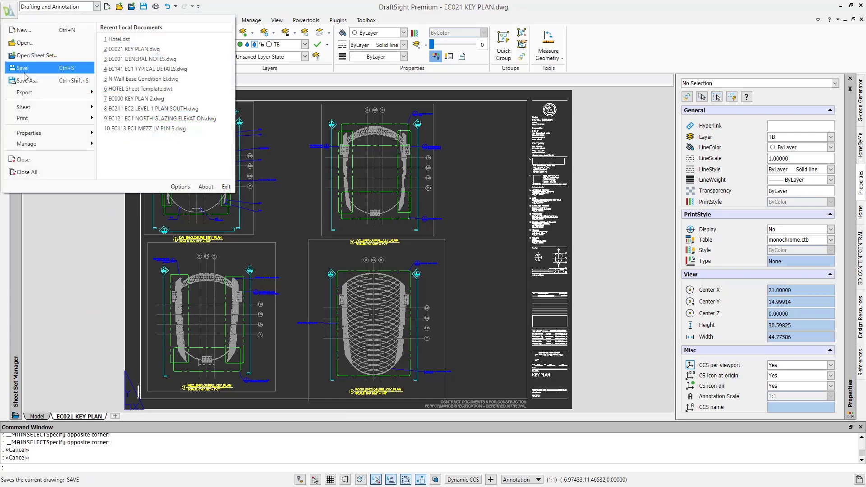
{"action": "mouse_move", "coordinate": [34, 95]}
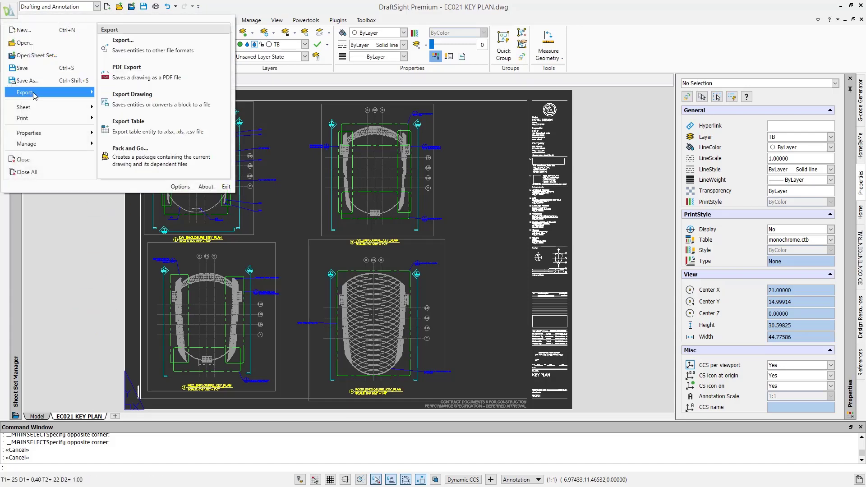
{"action": "left_click", "coordinate": [147, 151]}
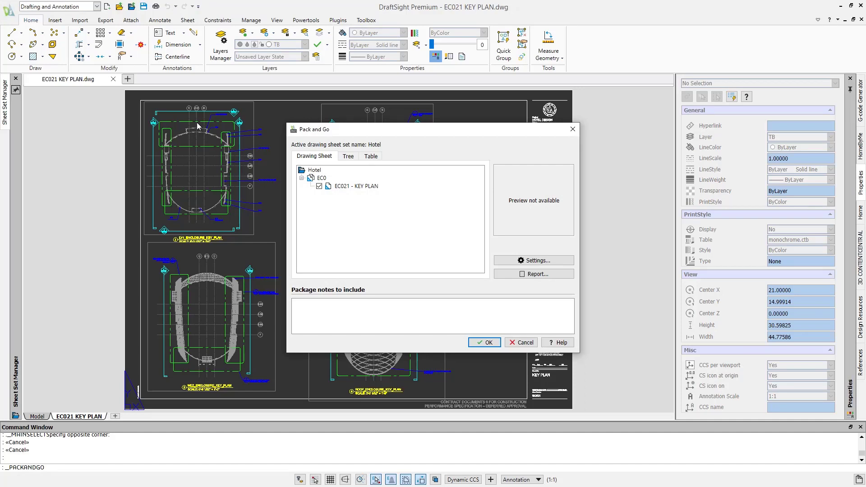
{"action": "left_click", "coordinate": [348, 157]}
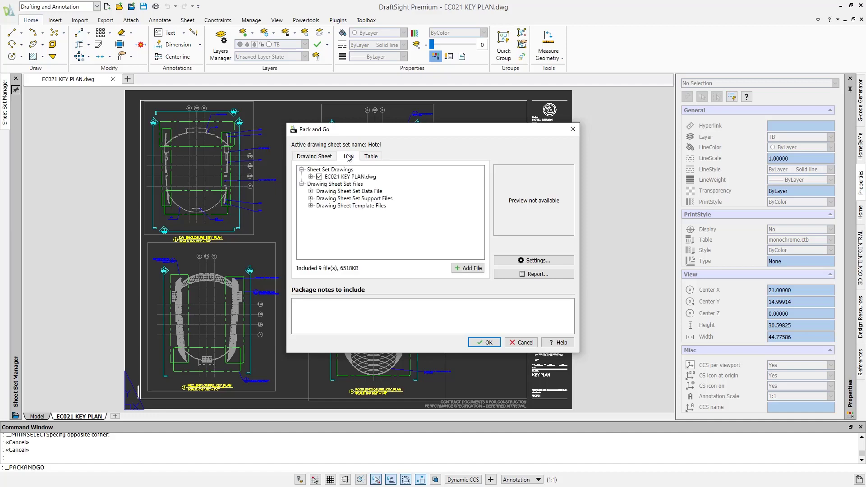
{"action": "left_click", "coordinate": [311, 191]}
{"action": "left_click", "coordinate": [310, 206]}
{"action": "left_click", "coordinate": [311, 220]}
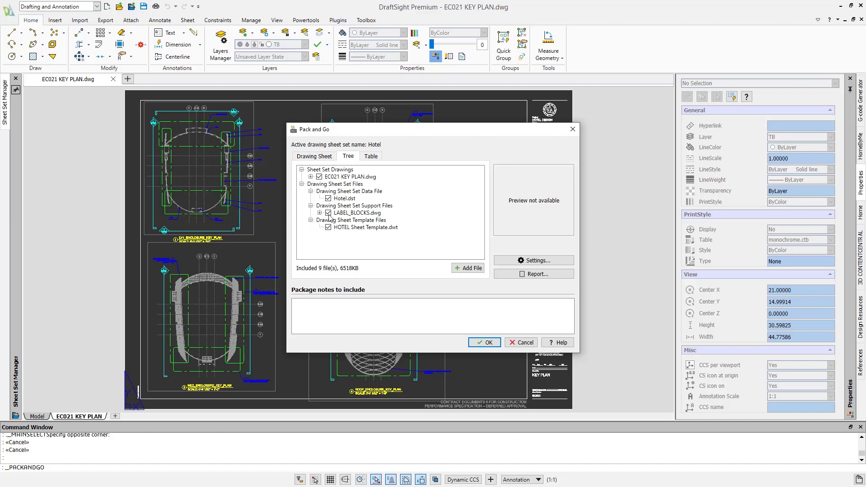
{"action": "left_click", "coordinate": [359, 200]}
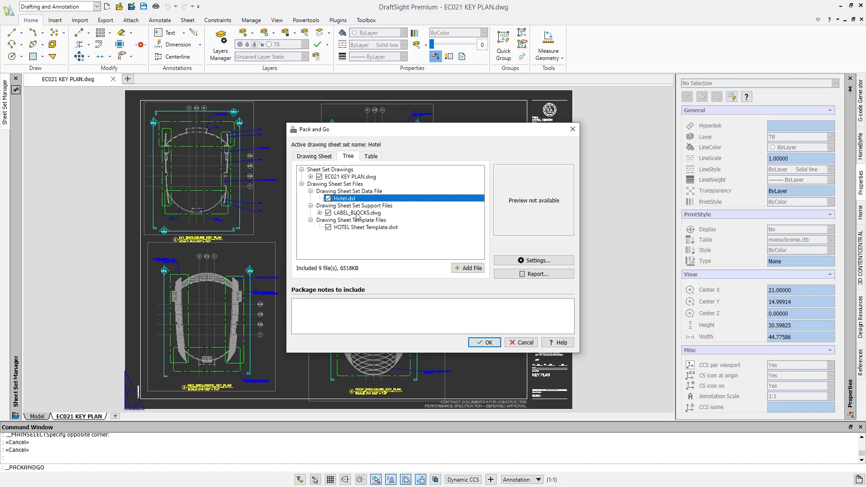
{"action": "left_click", "coordinate": [356, 214]}
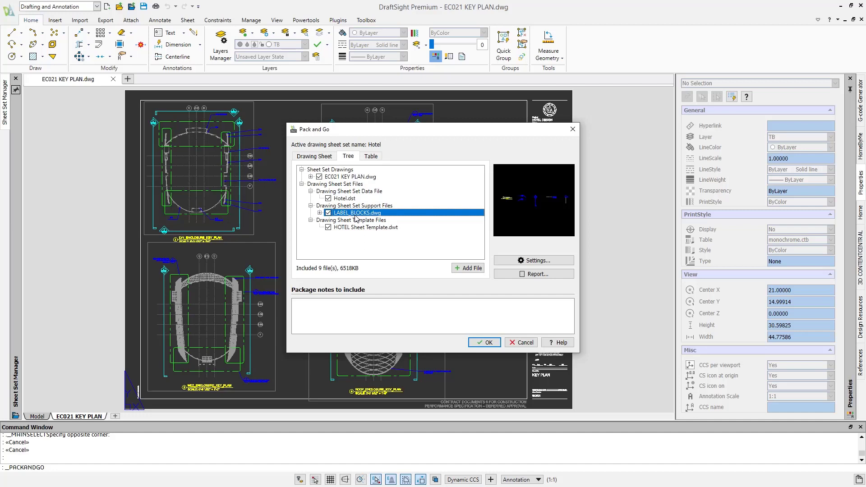
{"action": "left_click", "coordinate": [359, 229]}
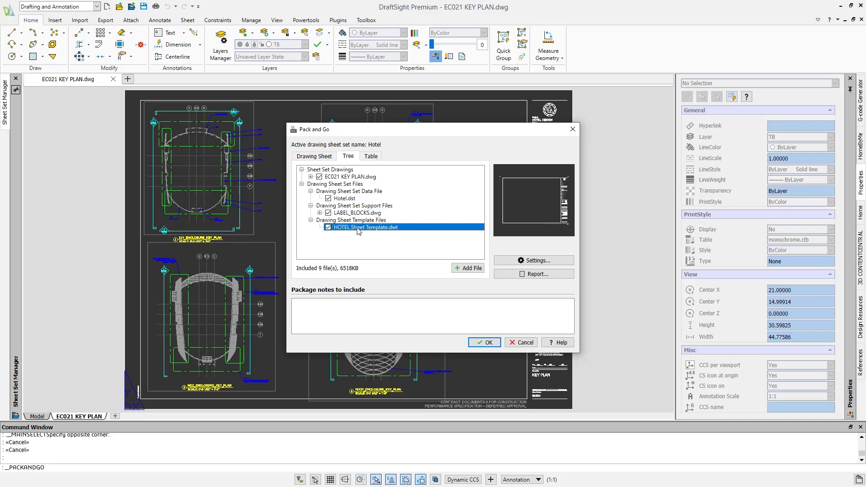
Step through the table of packaged files from EC021 KEY PLAN.dwg to HOTEL Sheet Template.dwt and check their previews
{"action": "left_click", "coordinate": [371, 156]}
{"action": "left_click", "coordinate": [360, 182]}
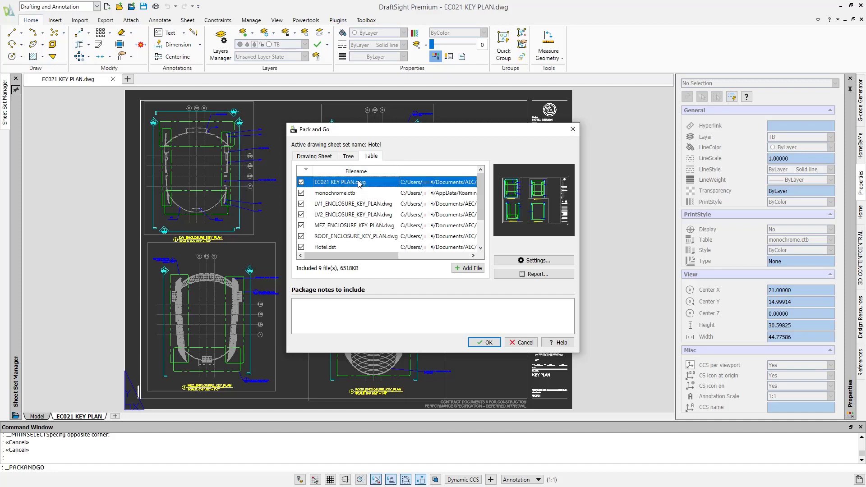
{"action": "key", "text": "Down"}
{"action": "key", "text": "Down"}
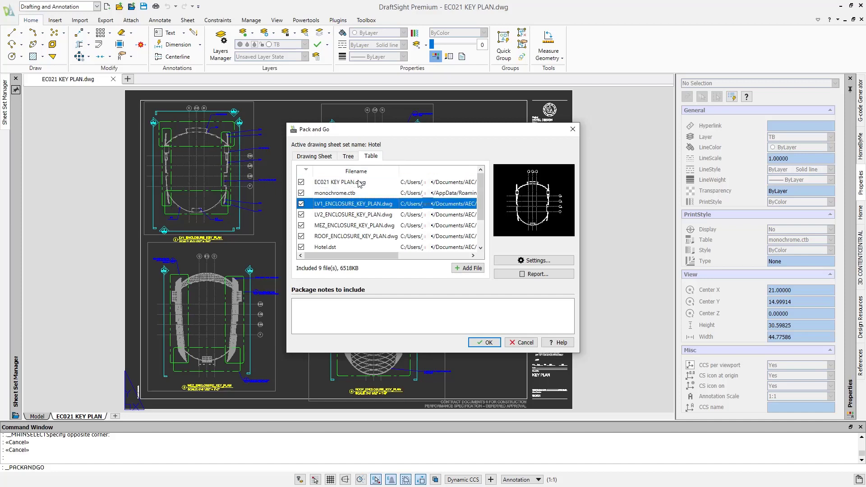
{"action": "key", "text": "Down"}
{"action": "key", "text": "Down"}
{"action": "key", "text": "Down"}
{"action": "key", "text": "Down"}
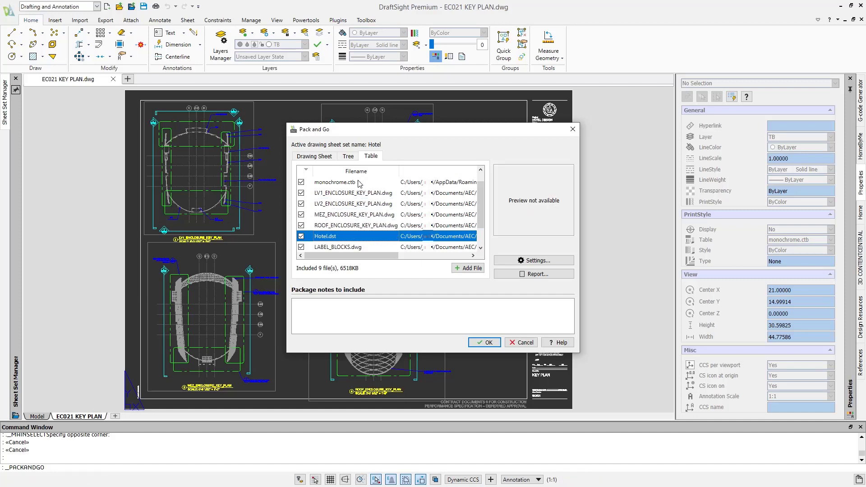
{"action": "key", "text": "Down"}
{"action": "key", "text": "Down"}
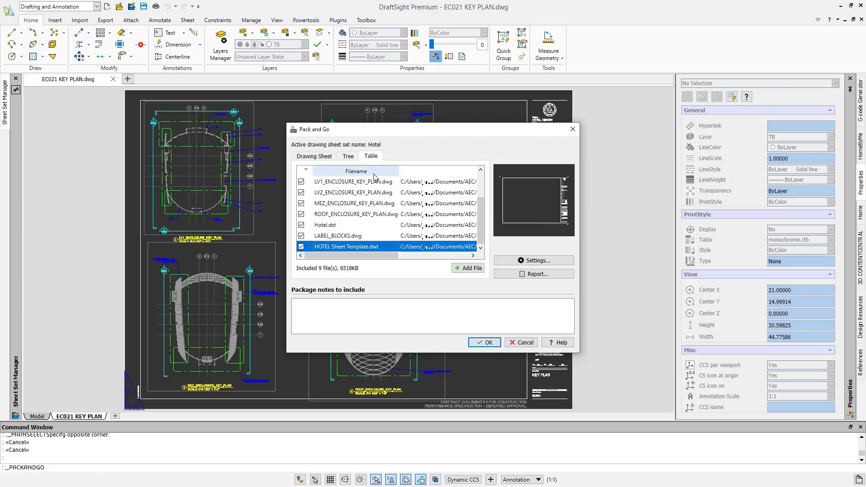
Include fonts in the ZIP package settings and save the EC021 KEY PLAN package as HOTEL in the My Drawings folder
{"action": "left_click", "coordinate": [542, 260]}
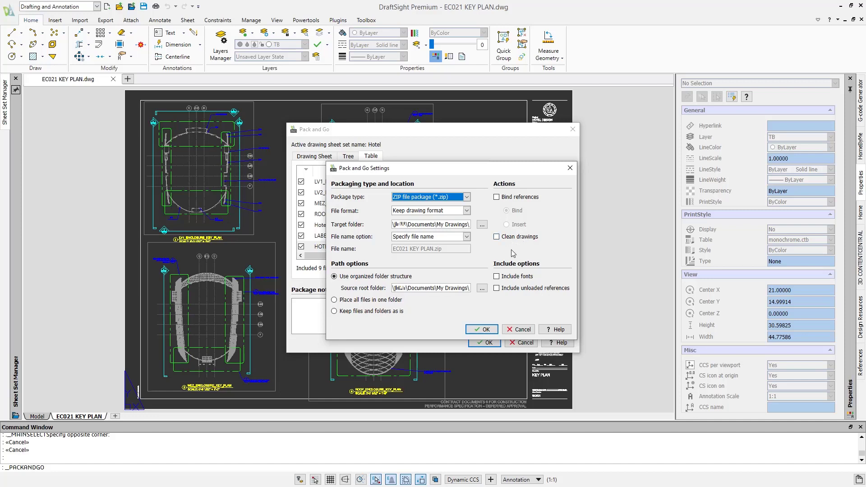
{"action": "left_click", "coordinate": [513, 278]}
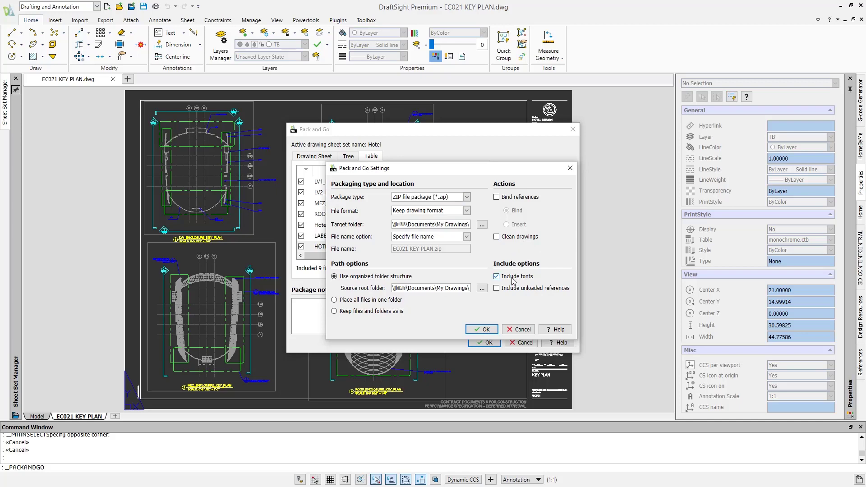
{"action": "left_click", "coordinate": [494, 326]}
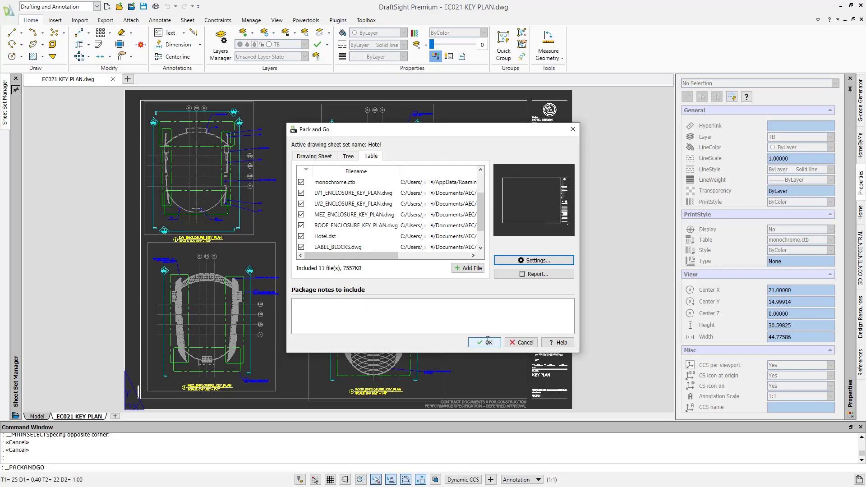
{"action": "left_click", "coordinate": [487, 341]}
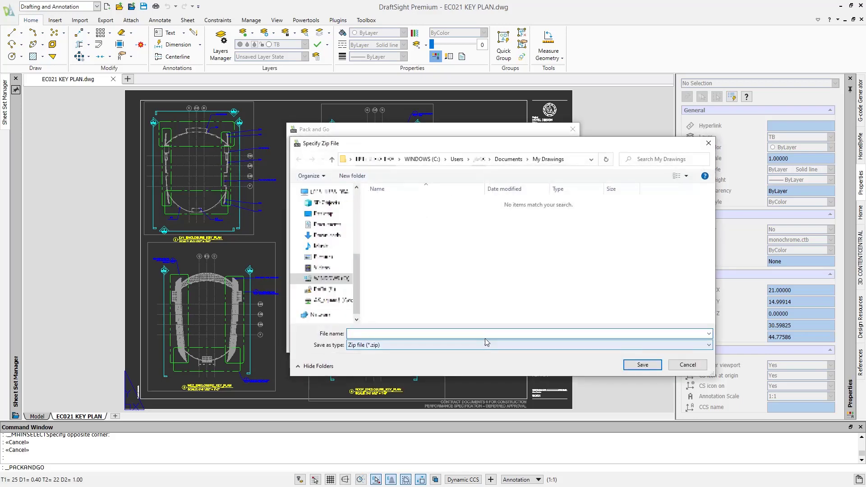
{"action": "type", "text": "HOTEL"}
{"action": "key", "text": "Return"}
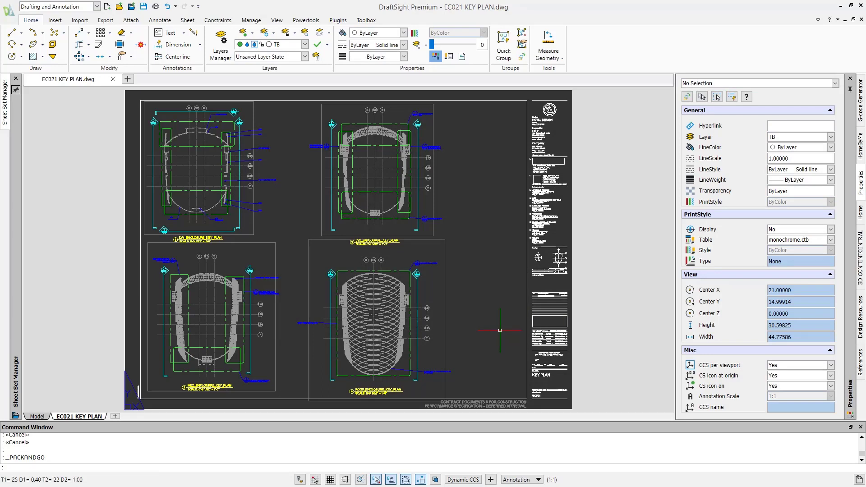
Reopen the Sheet Set Manager, expand all Hotel subsets and start Pack and Go for the whole Hotel sheet set
{"action": "left_click", "coordinate": [16, 90]}
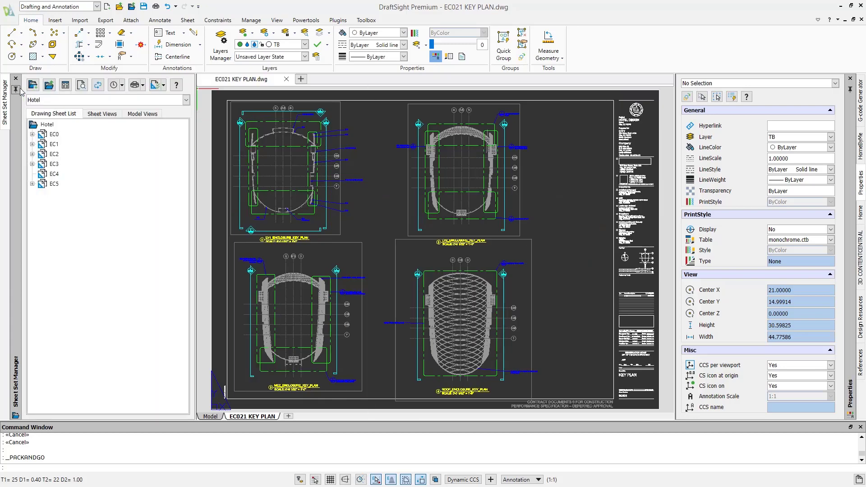
{"action": "right_click", "coordinate": [48, 126]}
{"action": "left_click", "coordinate": [57, 133]}
{"action": "right_click", "coordinate": [87, 130]}
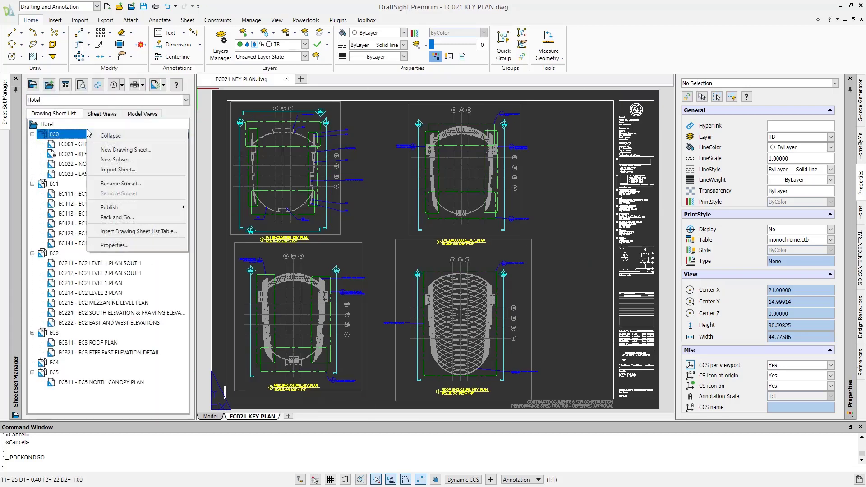
{"action": "right_click", "coordinate": [73, 125]}
{"action": "left_click", "coordinate": [136, 227]}
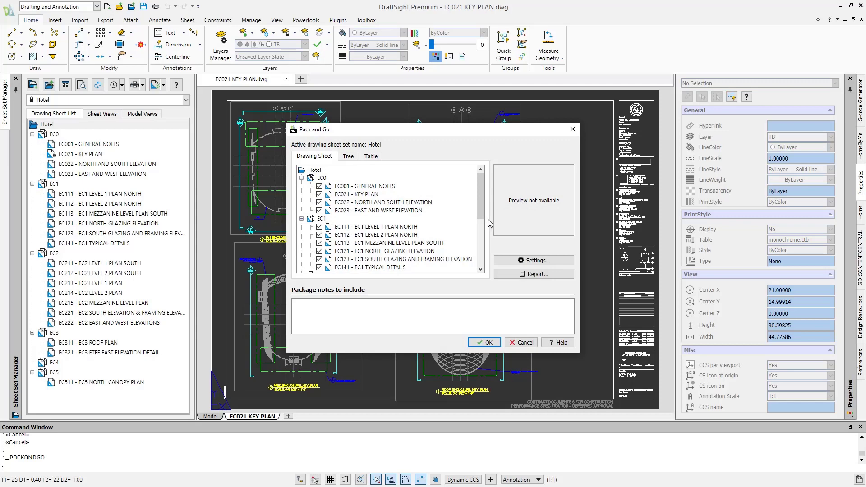
Examine the sheets, the file tree and the file table that Pack and Go includes for the whole Hotel set
{"action": "scroll", "coordinate": [479, 233], "scroll_direction": "down", "scroll_amount": 2}
{"action": "scroll", "coordinate": [478, 233], "scroll_direction": "down", "scroll_amount": 3}
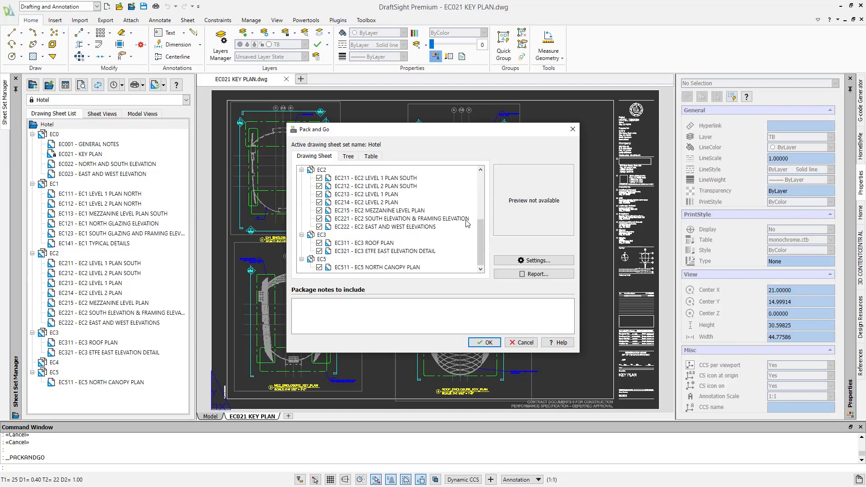
{"action": "scroll", "coordinate": [469, 225], "scroll_direction": "up", "scroll_amount": 5}
{"action": "left_click", "coordinate": [348, 156]}
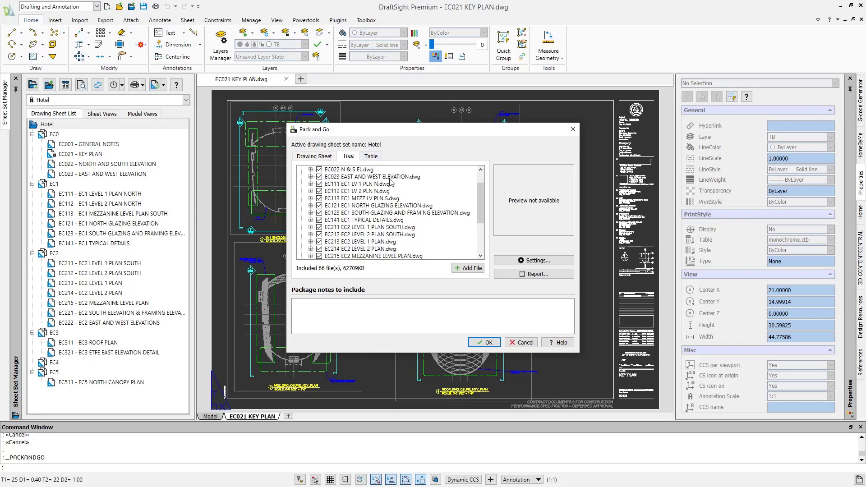
{"action": "left_click", "coordinate": [373, 156]}
{"action": "scroll", "coordinate": [370, 185], "scroll_direction": "down", "scroll_amount": 3}
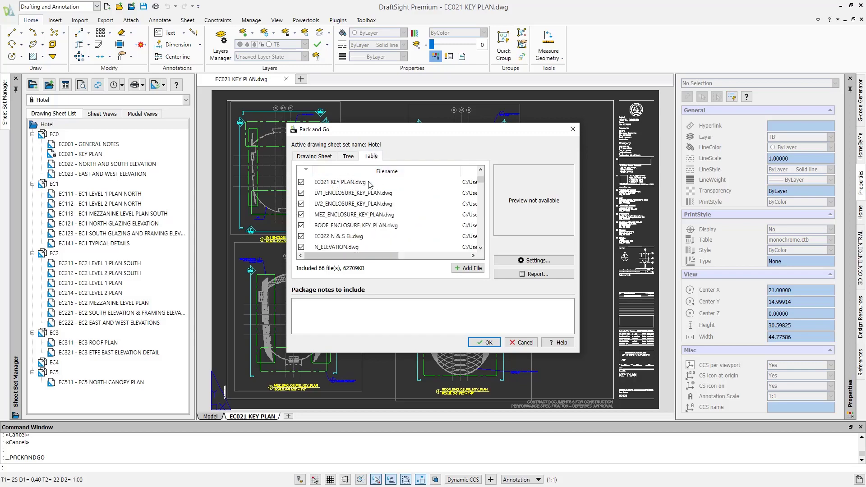
{"action": "scroll", "coordinate": [370, 188], "scroll_direction": "down", "scroll_amount": 10}
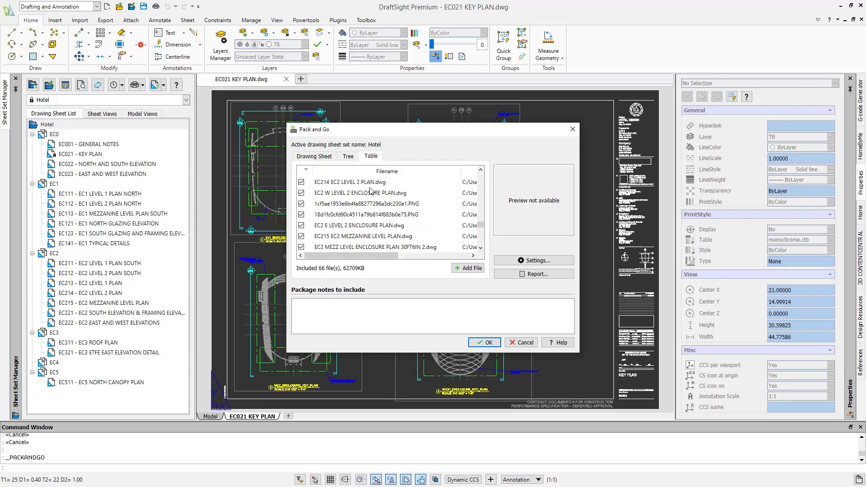